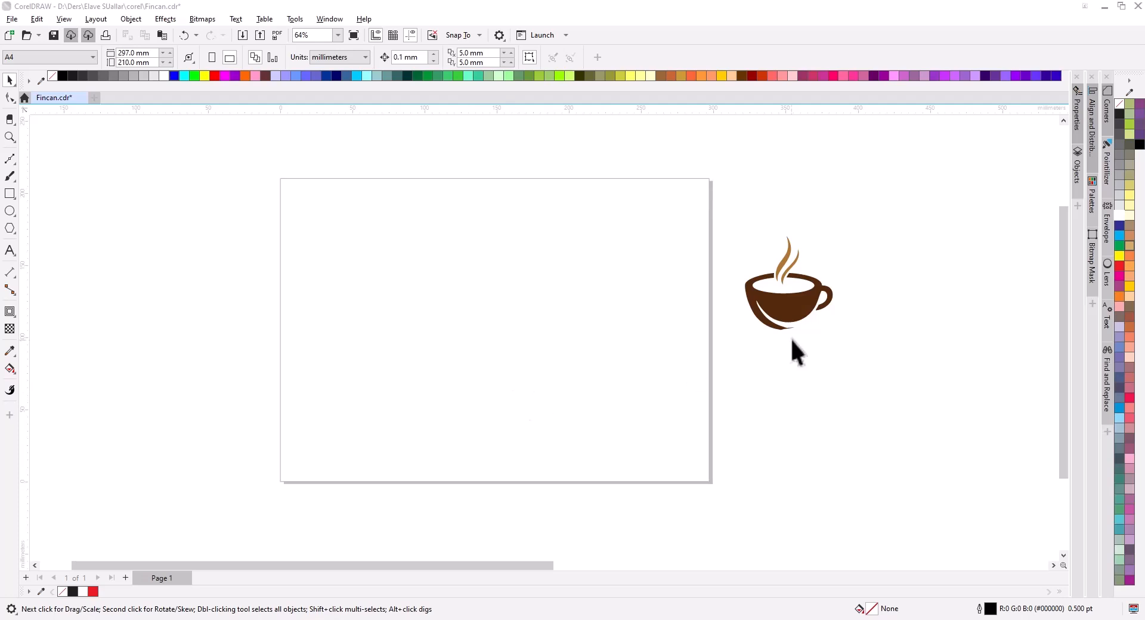
click(786, 313)
scroll(788, 312, up, 4)
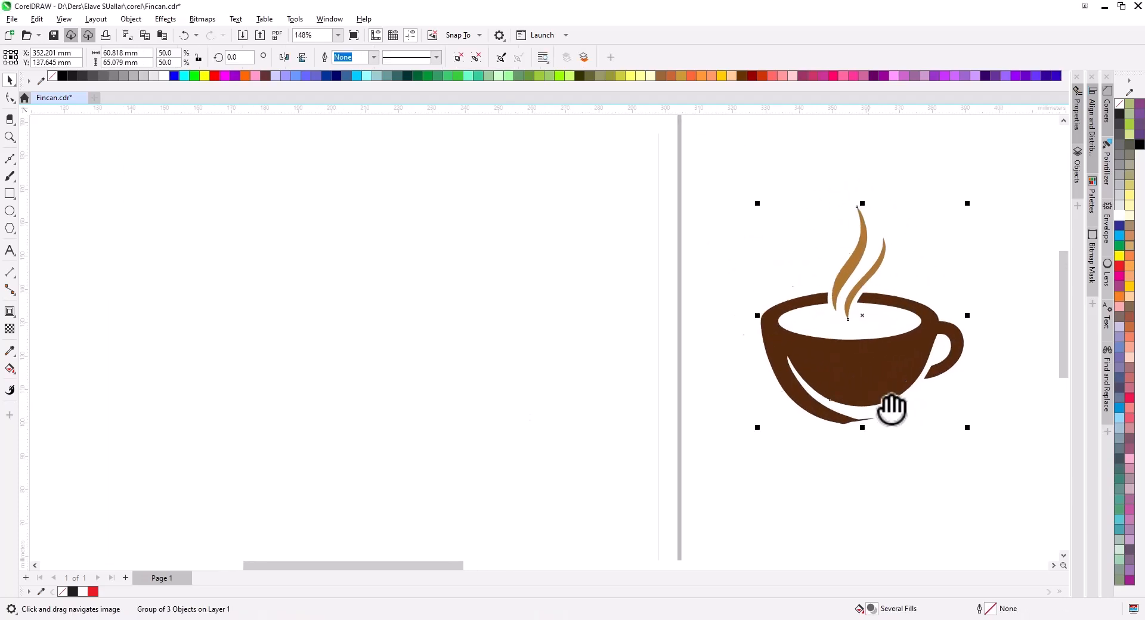
scroll(882, 385, up, 2)
scroll(703, 422, down, 5)
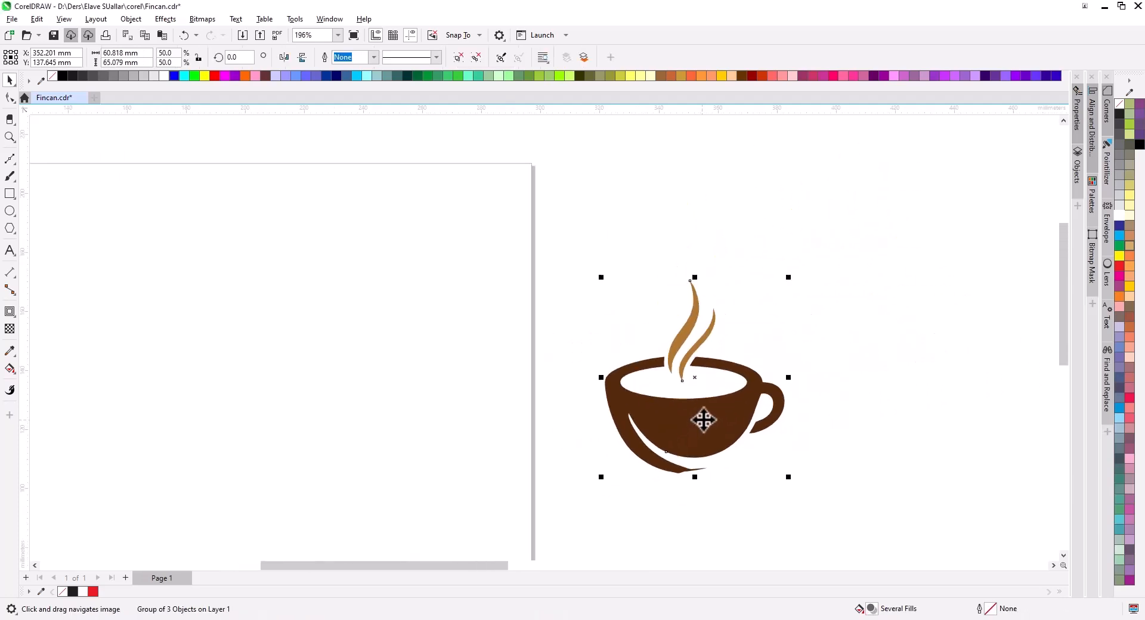
click(541, 398)
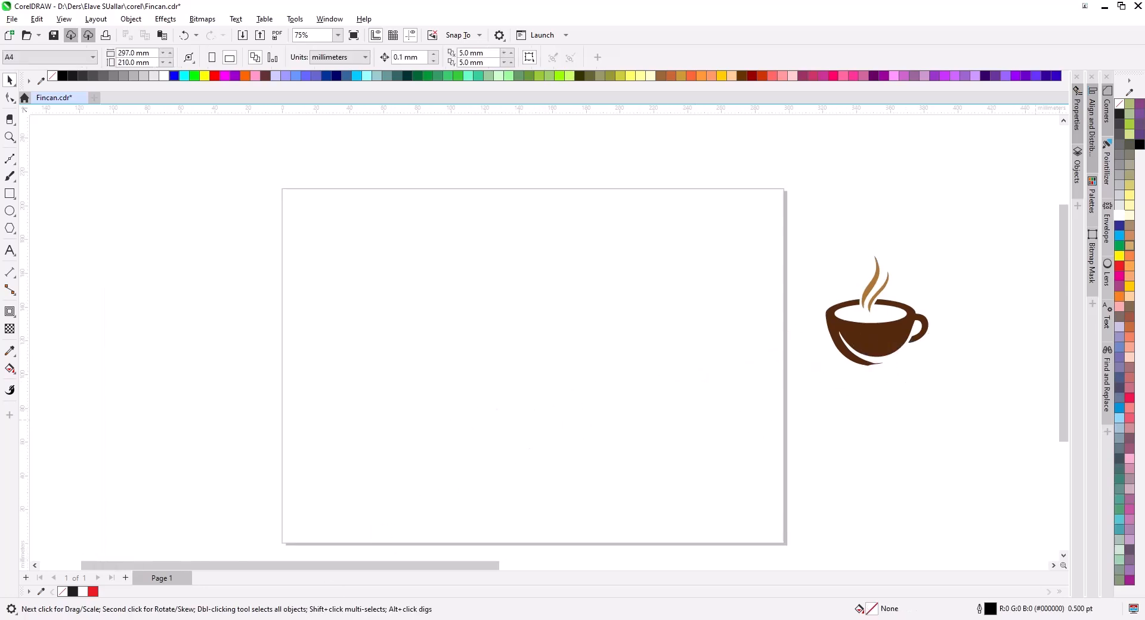
Step: Add the two-line artistic text COFFEE HOUSE in the upper part of the page
click(9, 251)
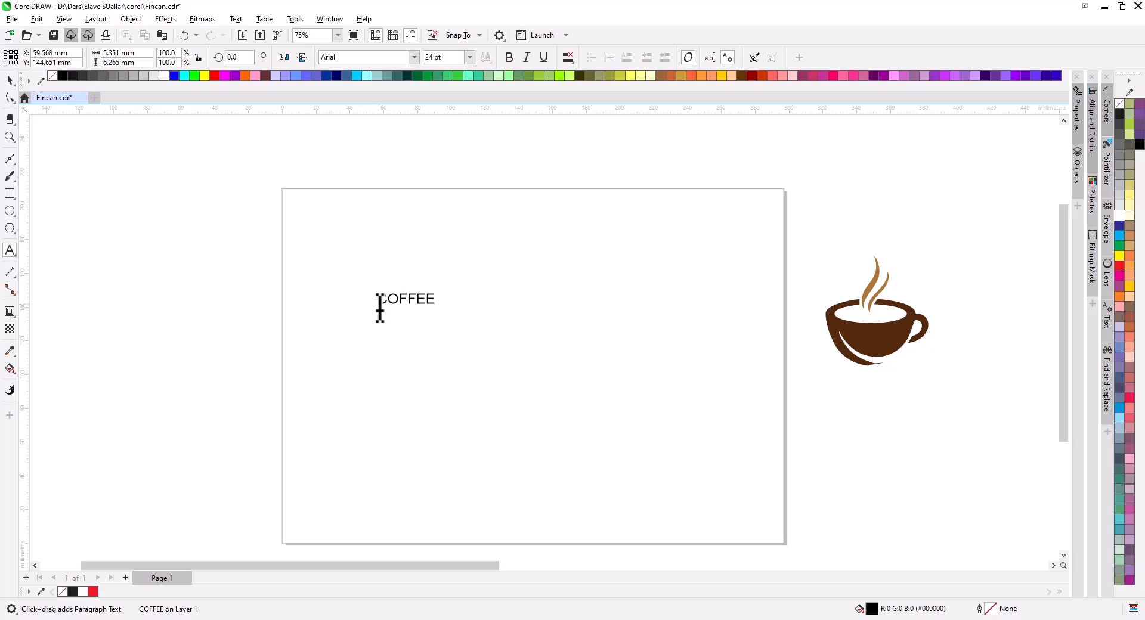
key(Escape)
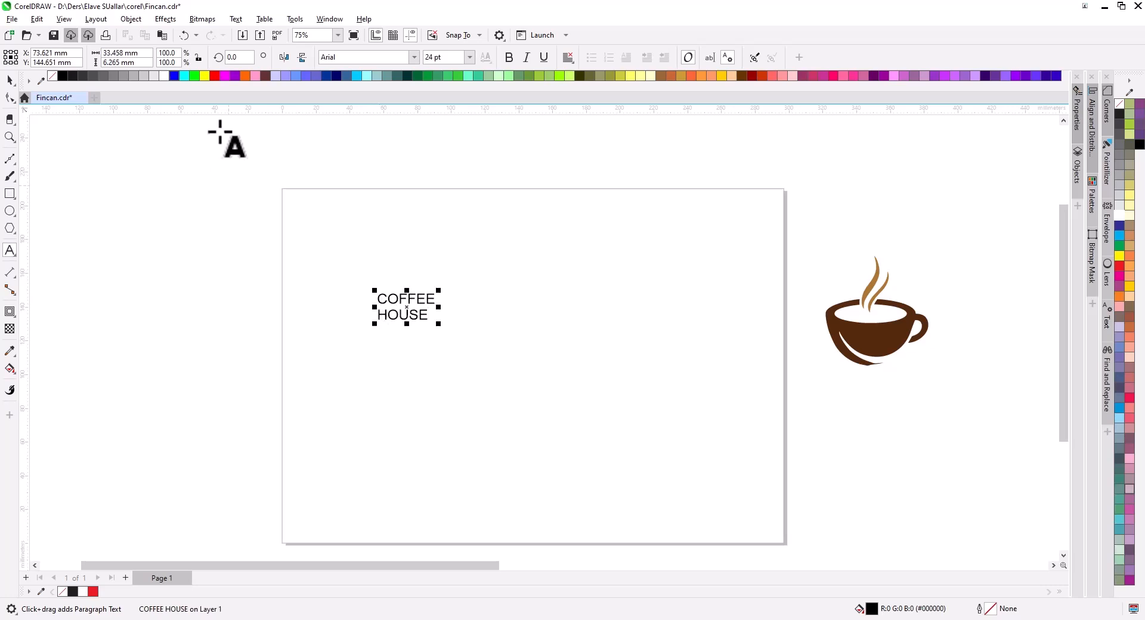
key(space)
Step: Enlarge the COFFEE HOUSE text to about 210 mm wide and centre it on the page
drag(441, 292, 735, 157)
drag(575, 200, 591, 294)
key(p)
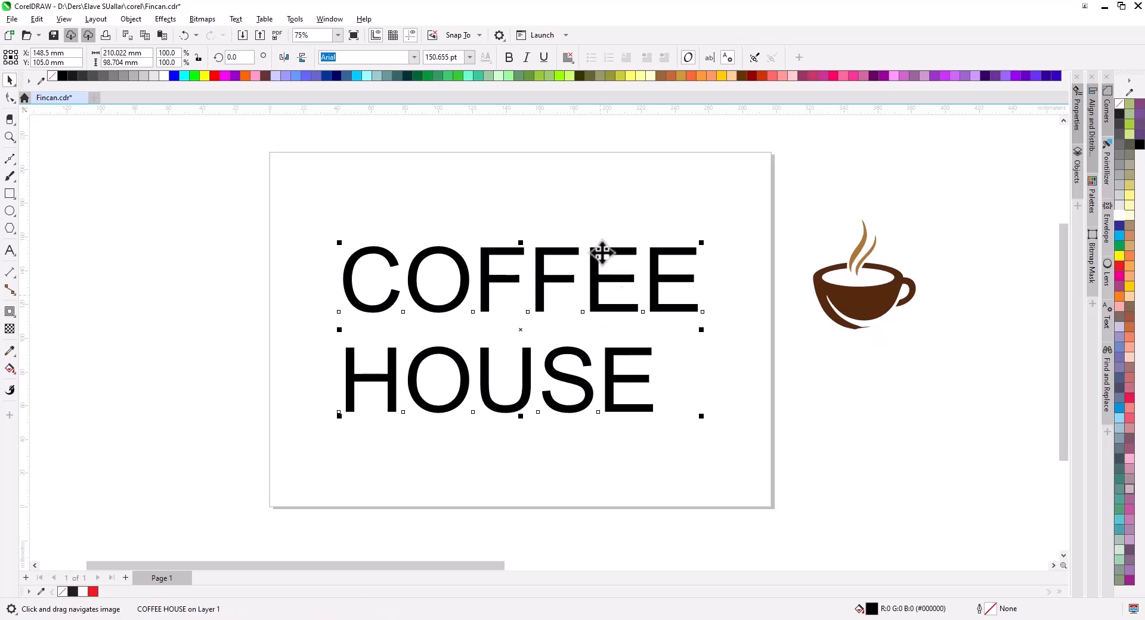
Step: Browse the available fonts with live preview and set the COFFEE HOUSE text to Argo
click(414, 57)
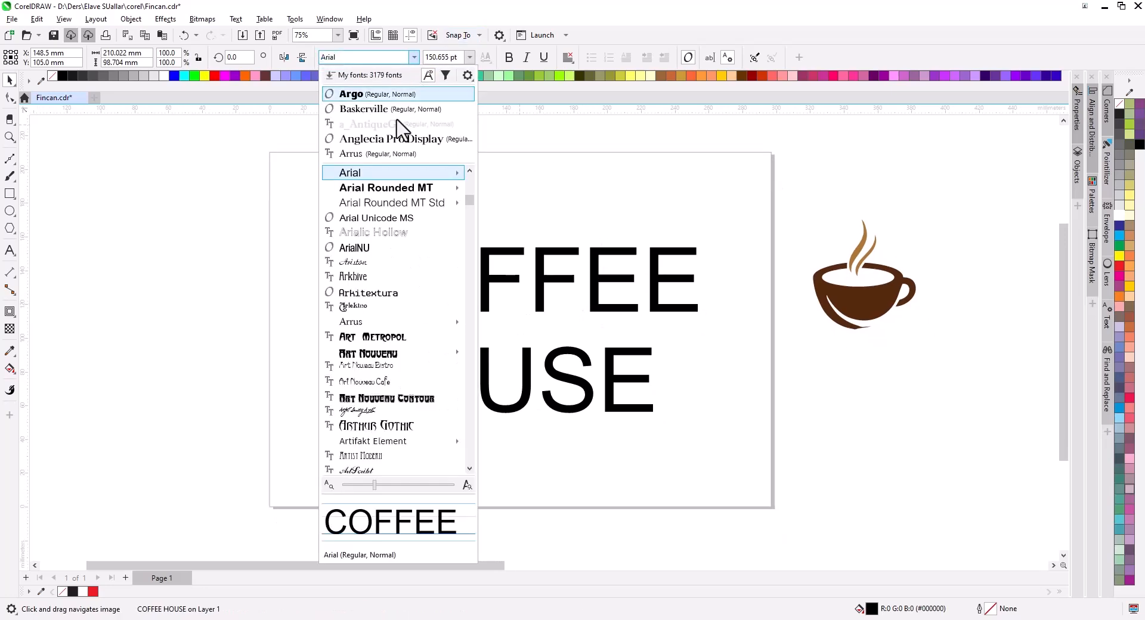
scroll(385, 334, down, 10)
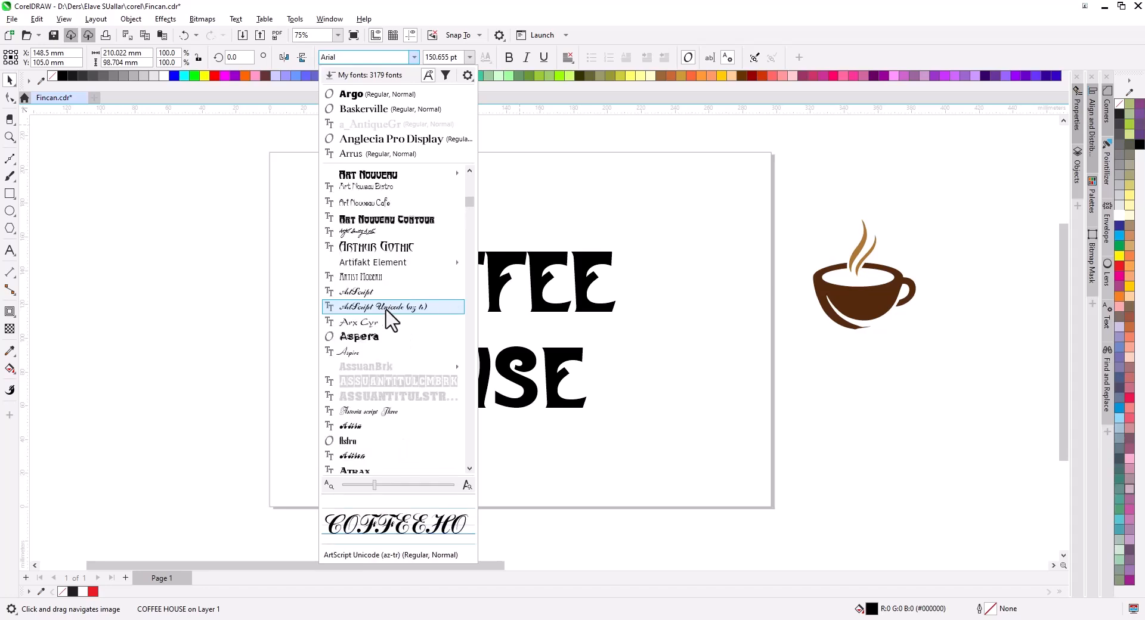
scroll(386, 330, down, 8)
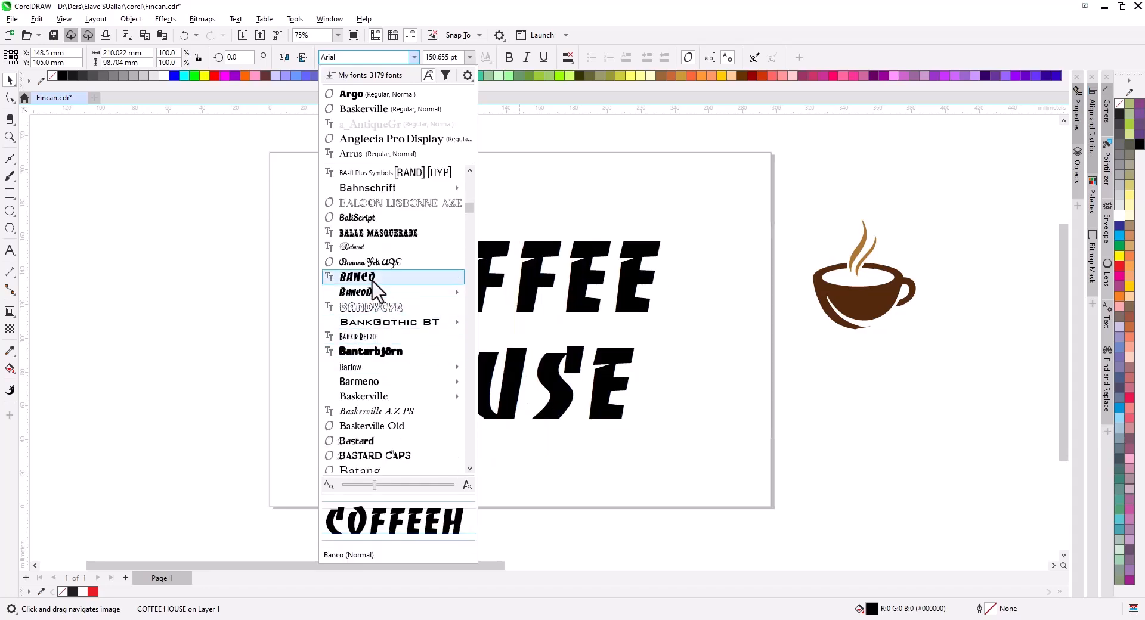
scroll(374, 354, down, 5)
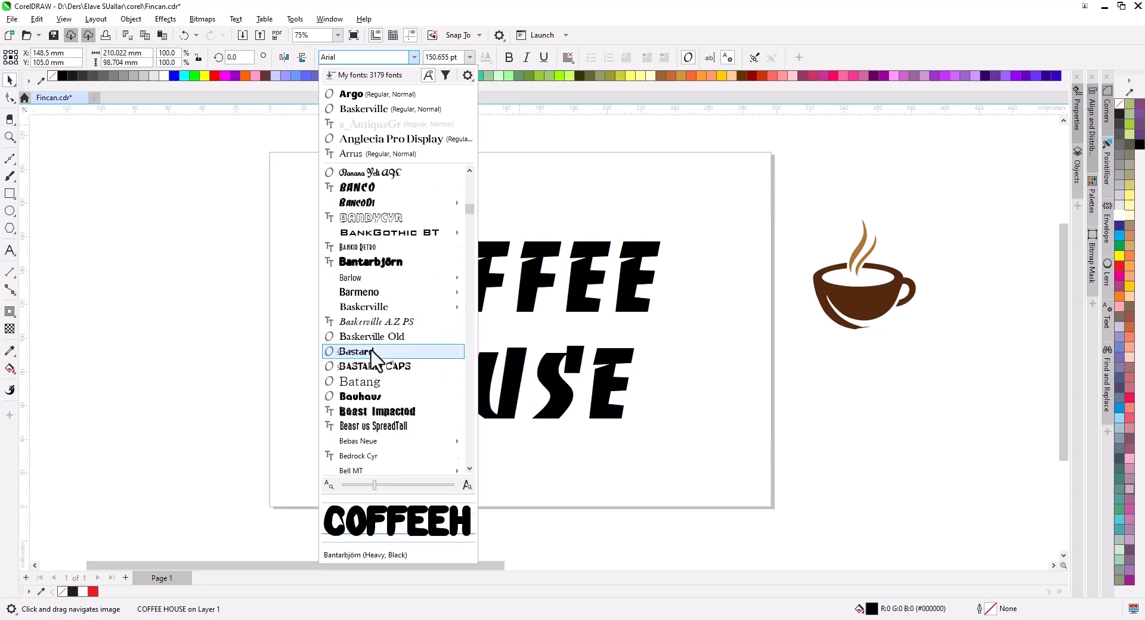
scroll(371, 332, up, 5)
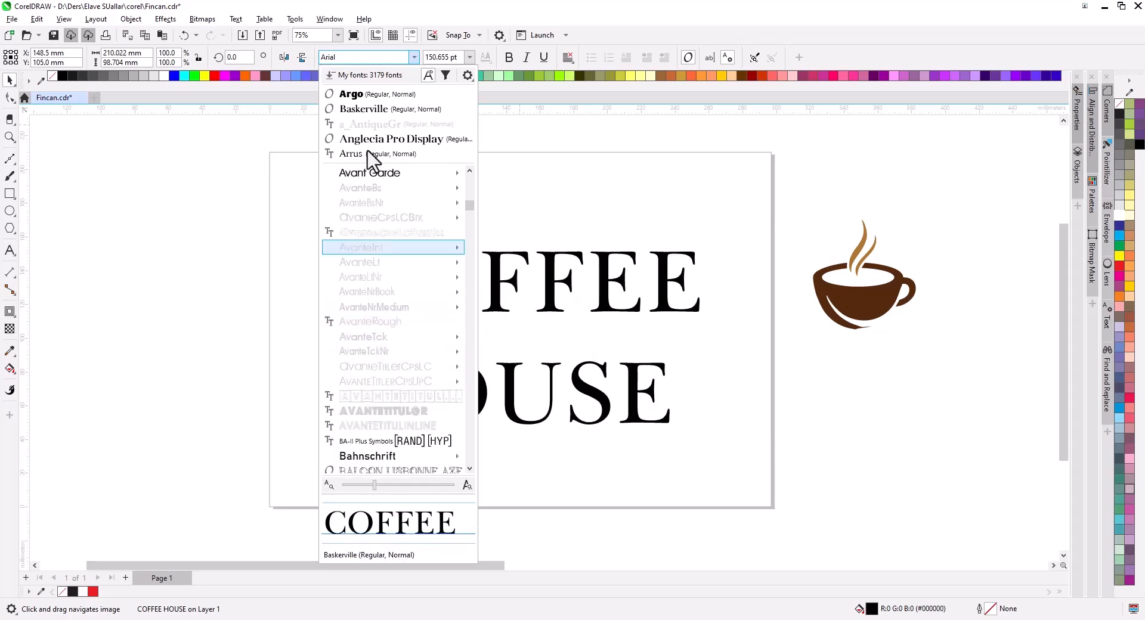
click(369, 108)
Step: Scale the text up to about 255 mm wide and centre it on the page again
drag(535, 306, 494, 295)
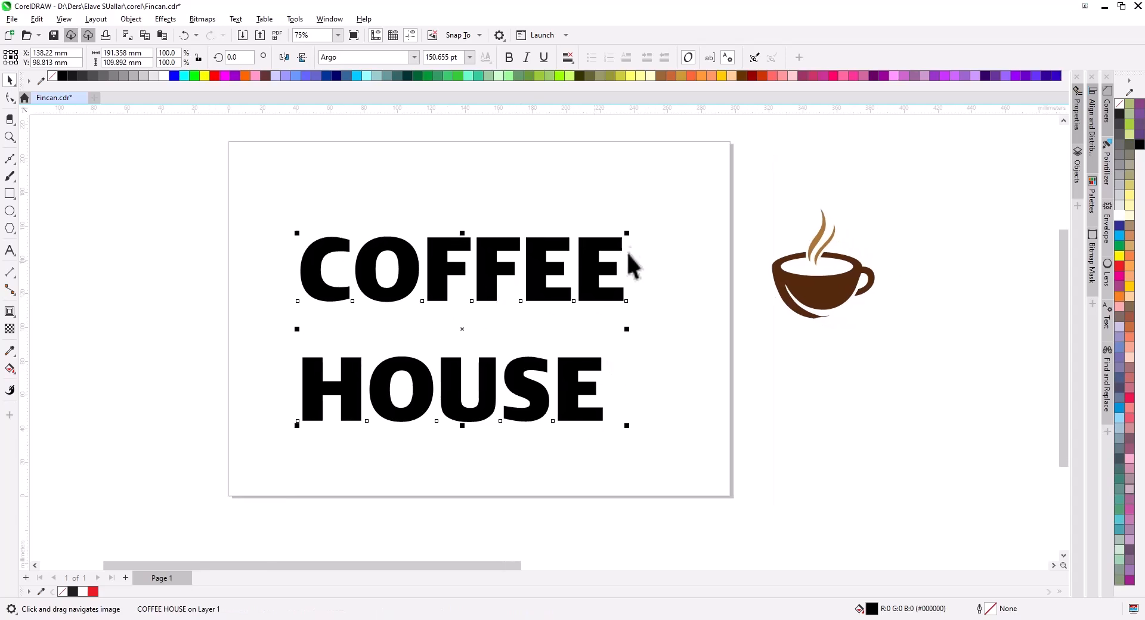
drag(626, 233, 680, 177)
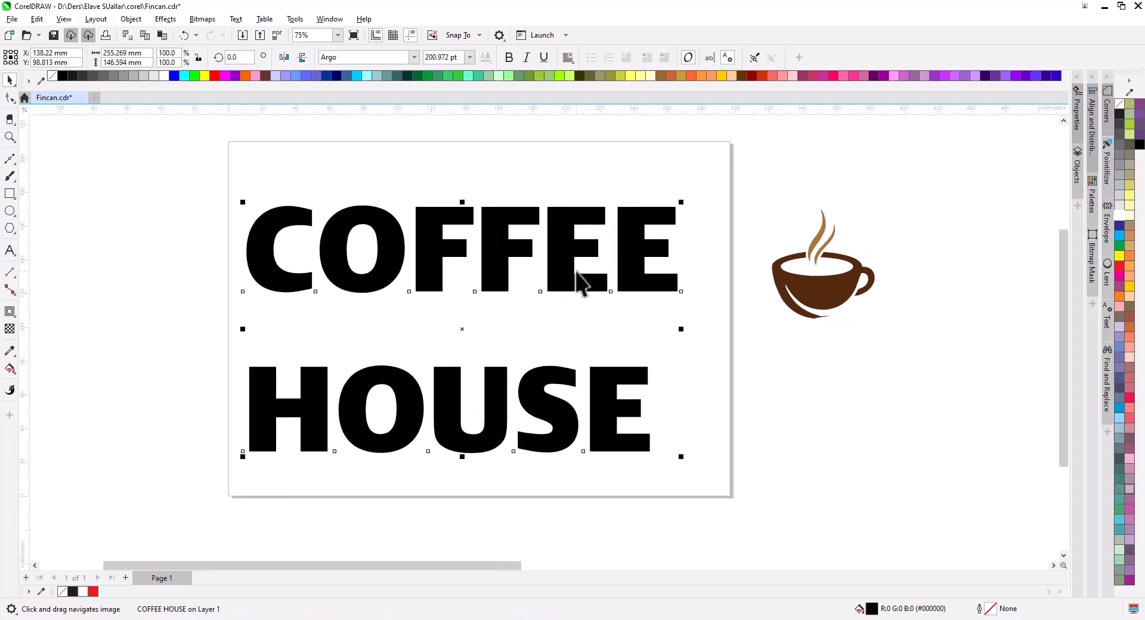
key(p)
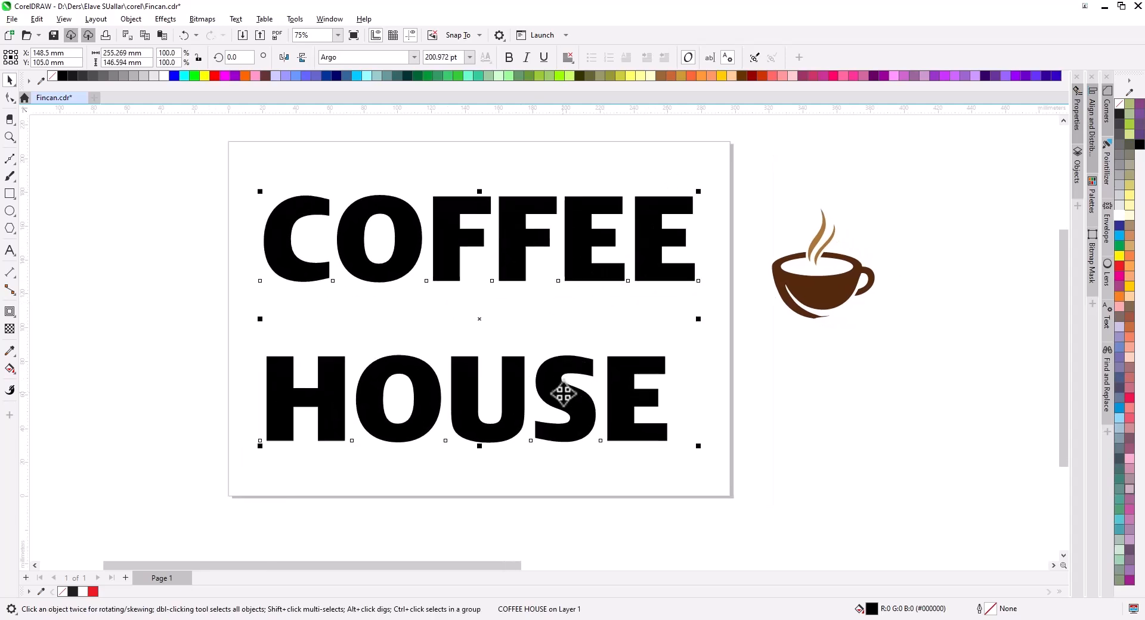
Step: Try to separate HOUSE from COFFEE by cutting the word out and pasting it as new text beside the page
double_click(572, 405)
drag(269, 396, 717, 404)
key(ctrl+c)
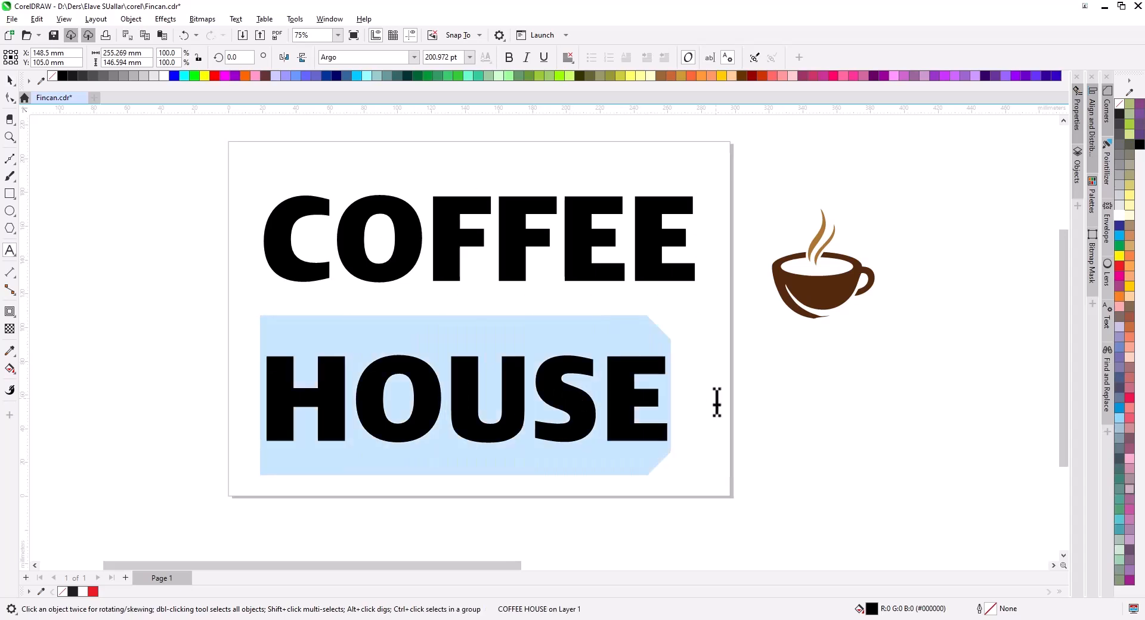
key(Delete)
click(831, 445)
key(ctrl+v)
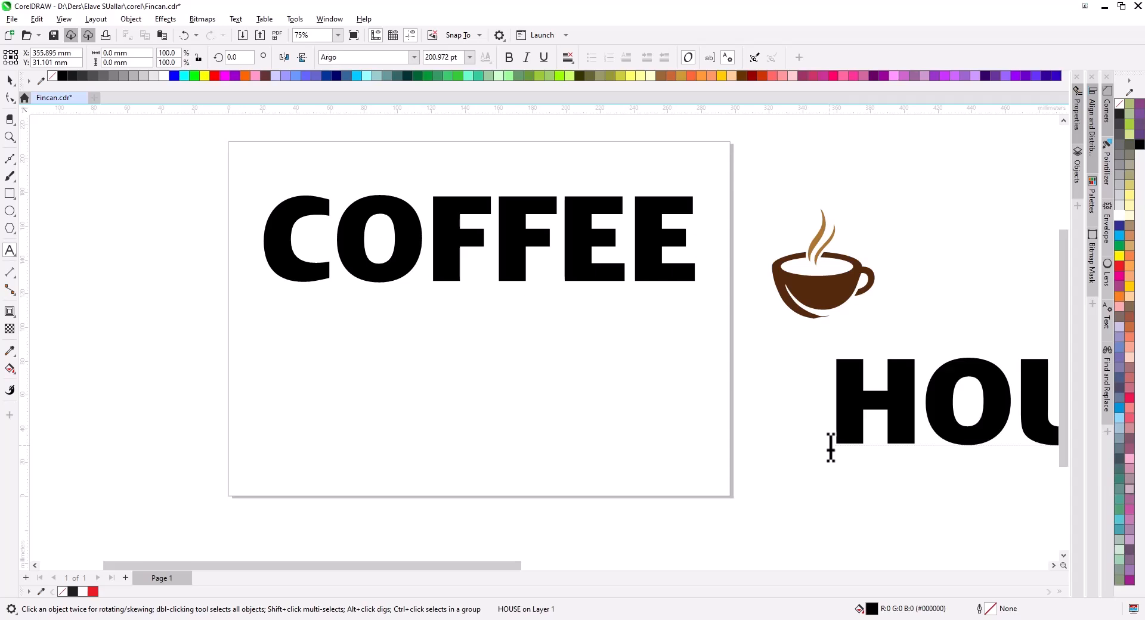
key(ctrl+z)
key(ctrl+z)
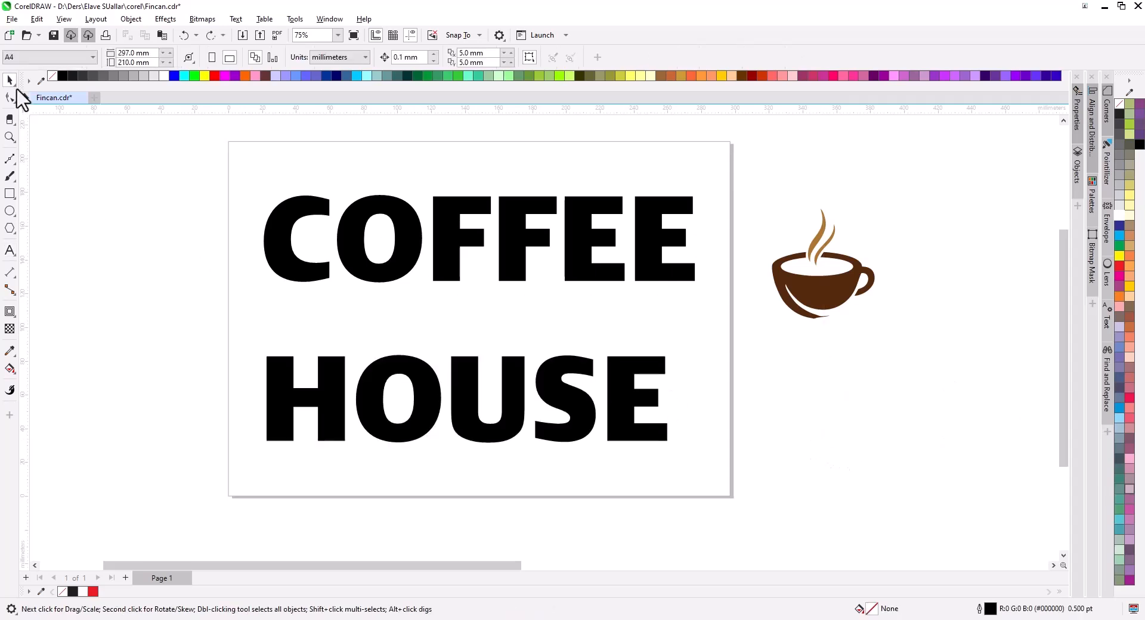
Step: Break the COFFEE HOUSE text apart into two separate single-line text objects
click(395, 274)
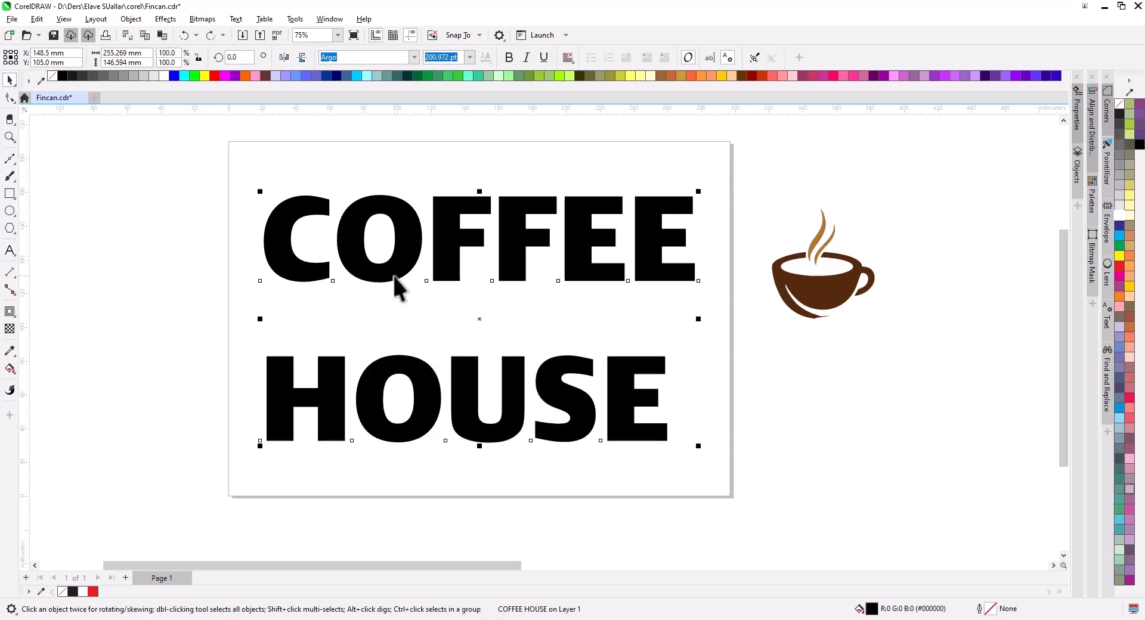
key(ctrl+k)
Step: Try moving the HOUSE line and the COFFEE line individually, undoing each move
drag(618, 376, 656, 456)
key(ctrl+z)
drag(643, 251, 653, 309)
key(ctrl+z)
Step: Align the HOUSE line horizontally to the centre of the COFFEE line
click(776, 363)
click(593, 401)
shift+click(588, 261)
key(c)
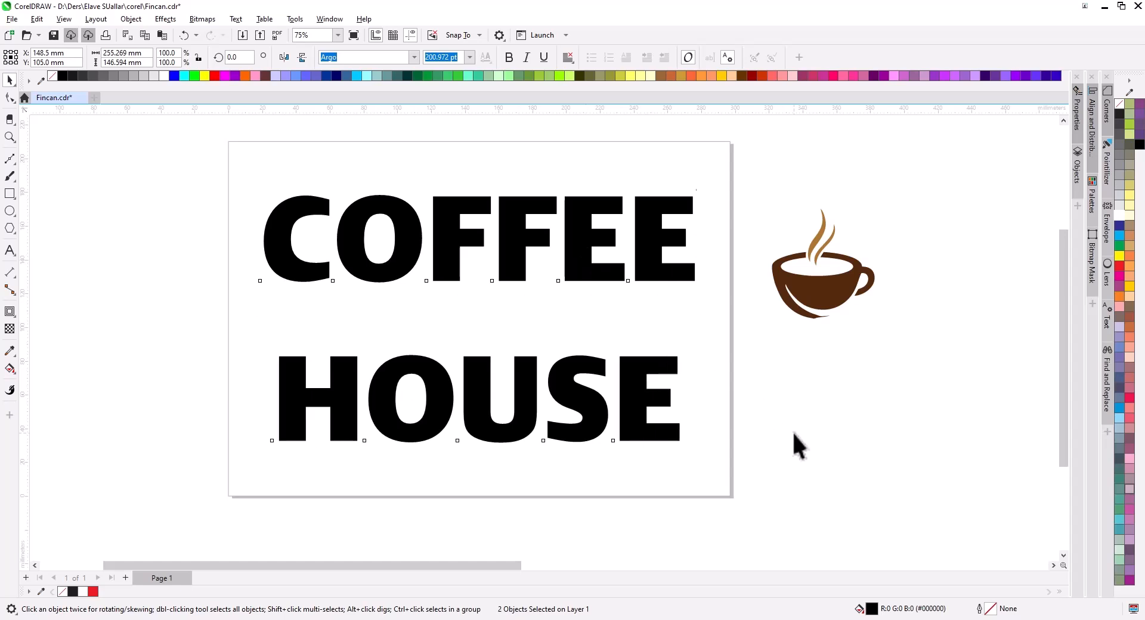
click(793, 439)
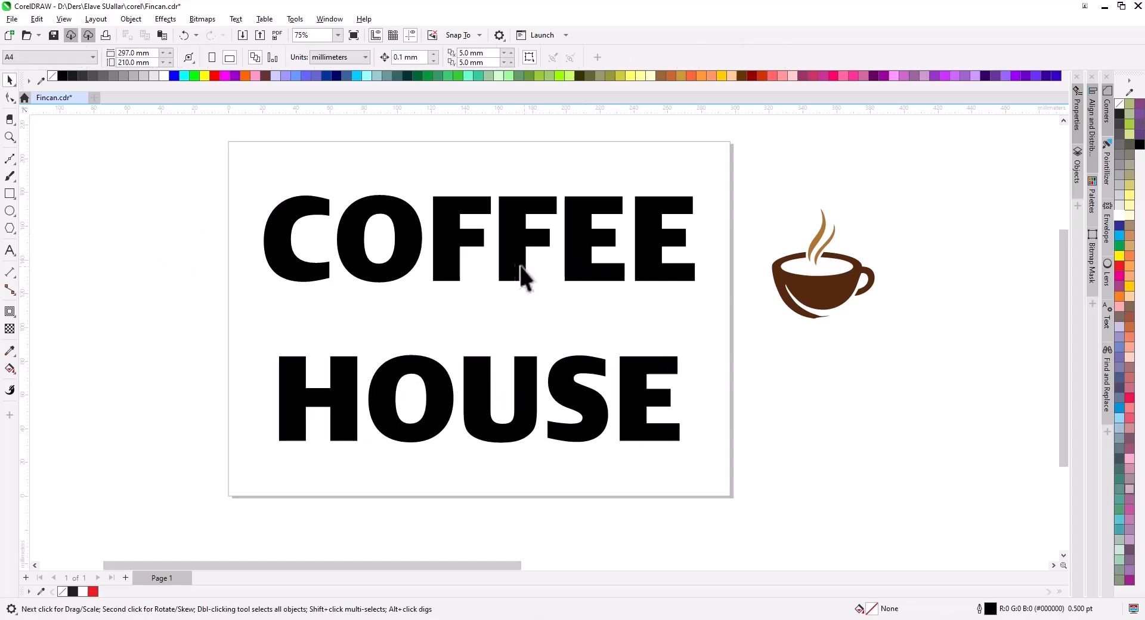
Step: Inspect the vector cup's outlines up close in wireframe view, and return to the normal view
click(493, 428)
click(829, 294)
mouse_move(756, 347)
mouse_down()
mouse_move(740, 301)
mouse_move(747, 339)
mouse_up()
drag(820, 313, 769, 300)
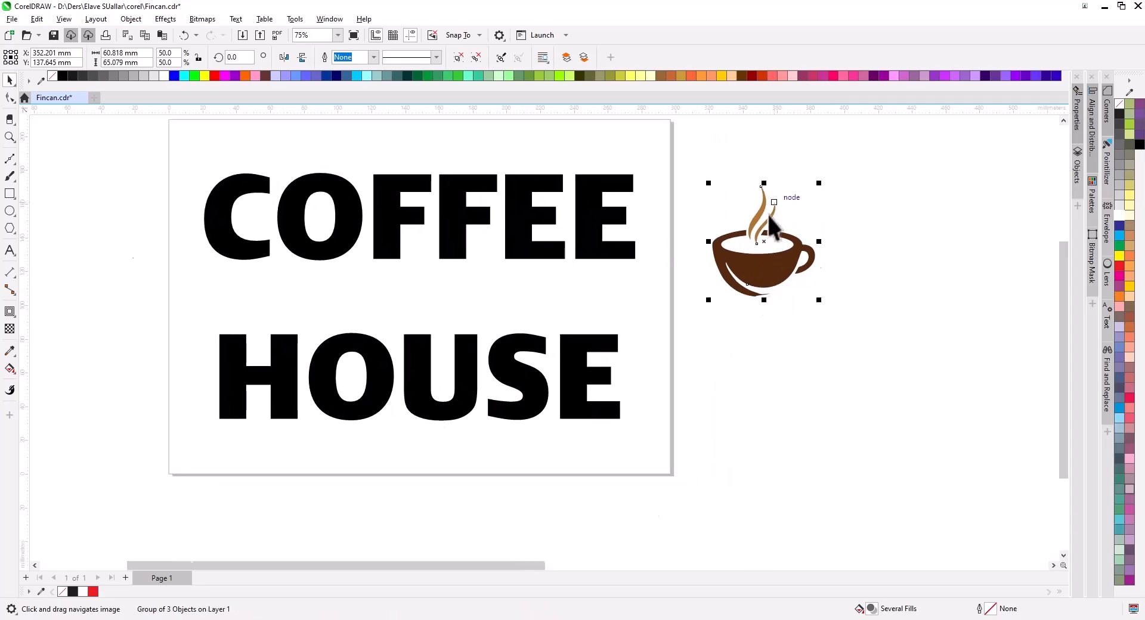
scroll(773, 217, up, 4)
drag(788, 258, 753, 371)
key(shift+F9)
scroll(757, 417, up, 1)
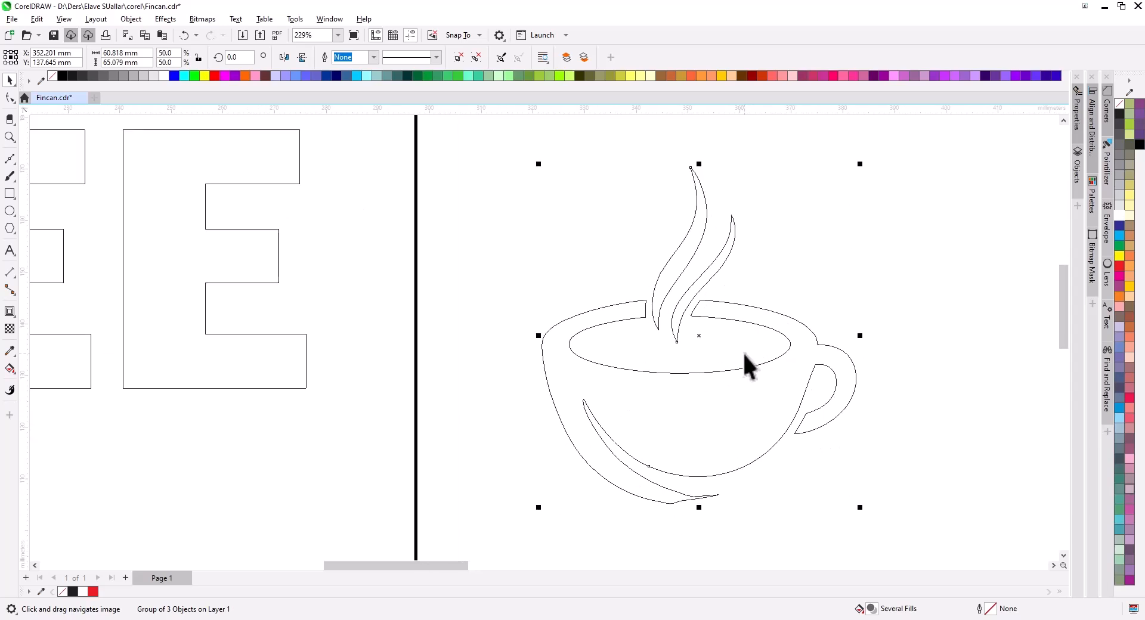
key(shift+F9)
scroll(742, 352, down, 4)
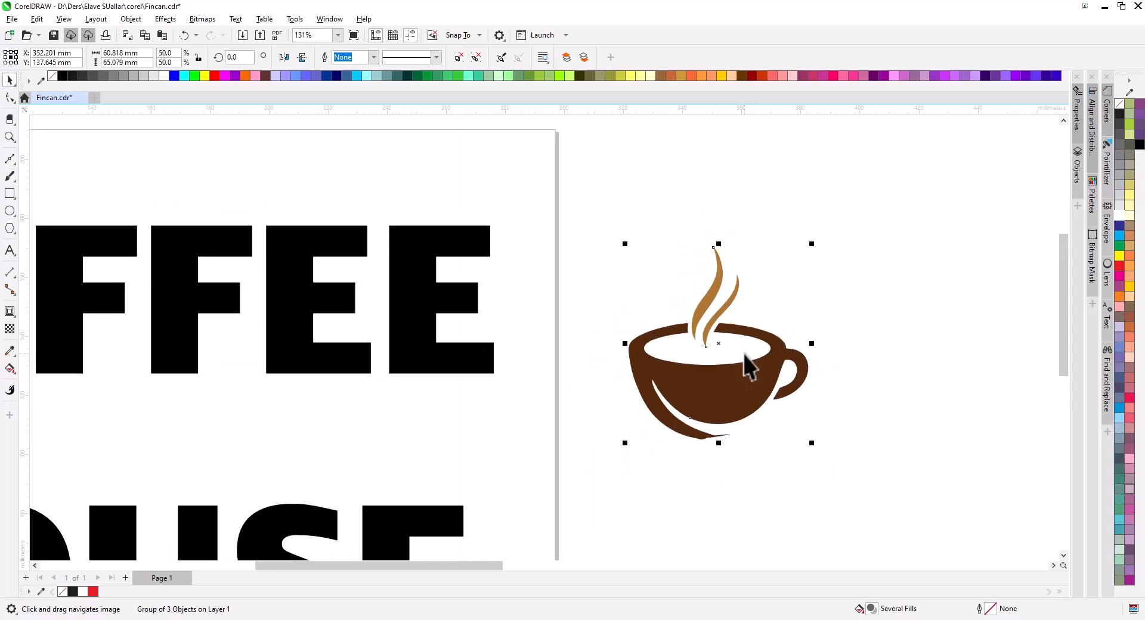
scroll(743, 370, down, 3)
click(768, 454)
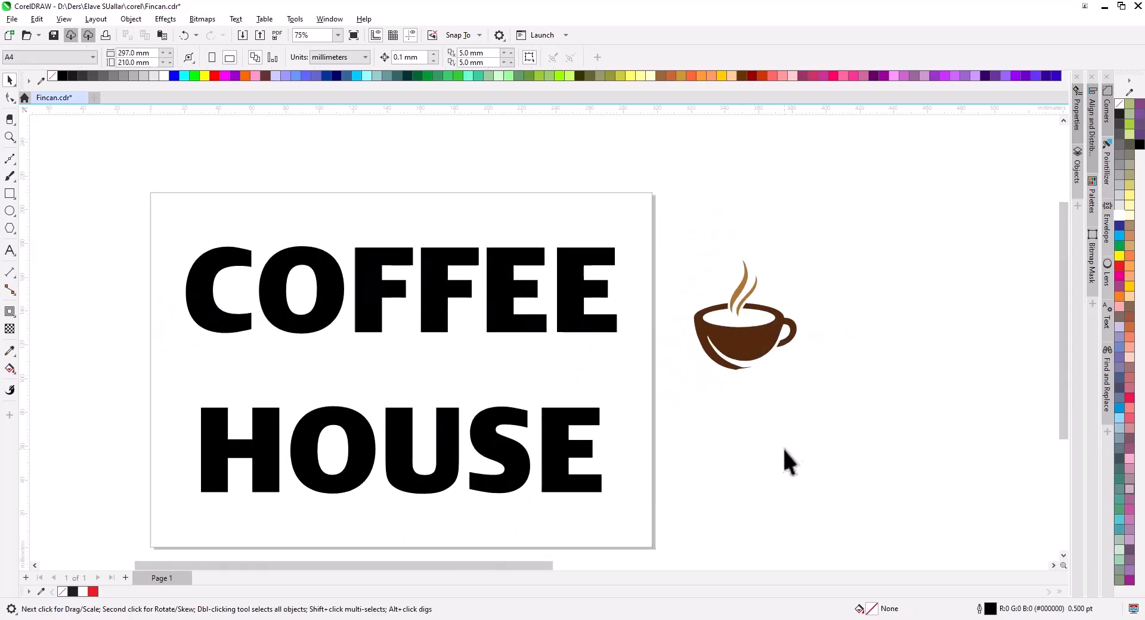
Step: Examine the edges of the bitmap cup far beside the page and compare them with the vector cup's edges
scroll(834, 403, down, 3)
drag(833, 403, 485, 365)
click(847, 360)
scroll(843, 360, up, 6)
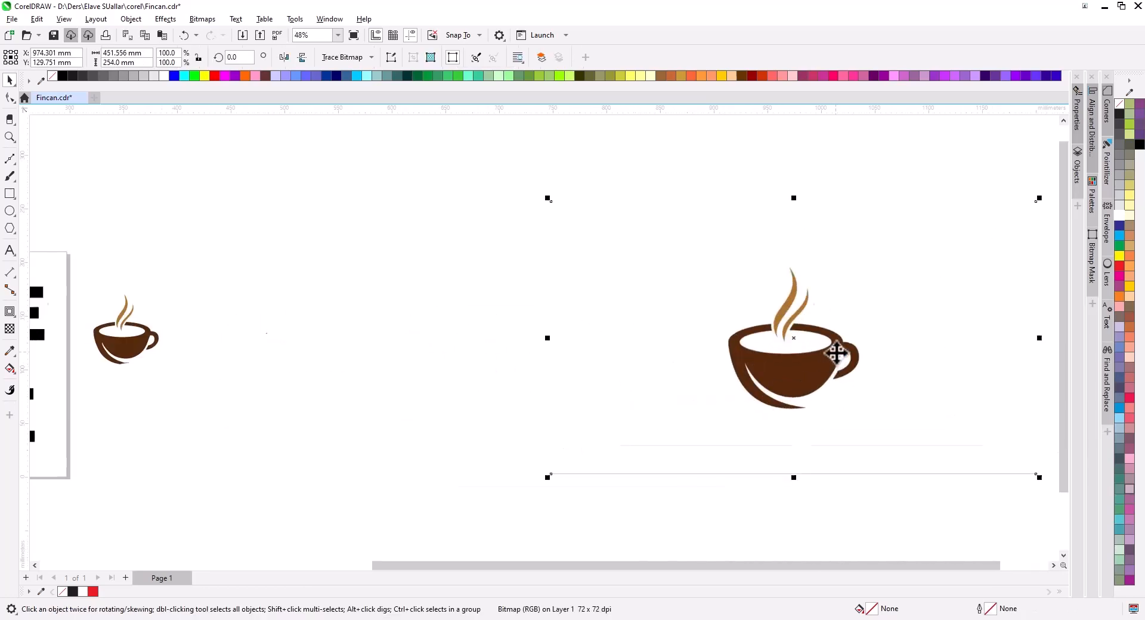
scroll(842, 364, up, 7)
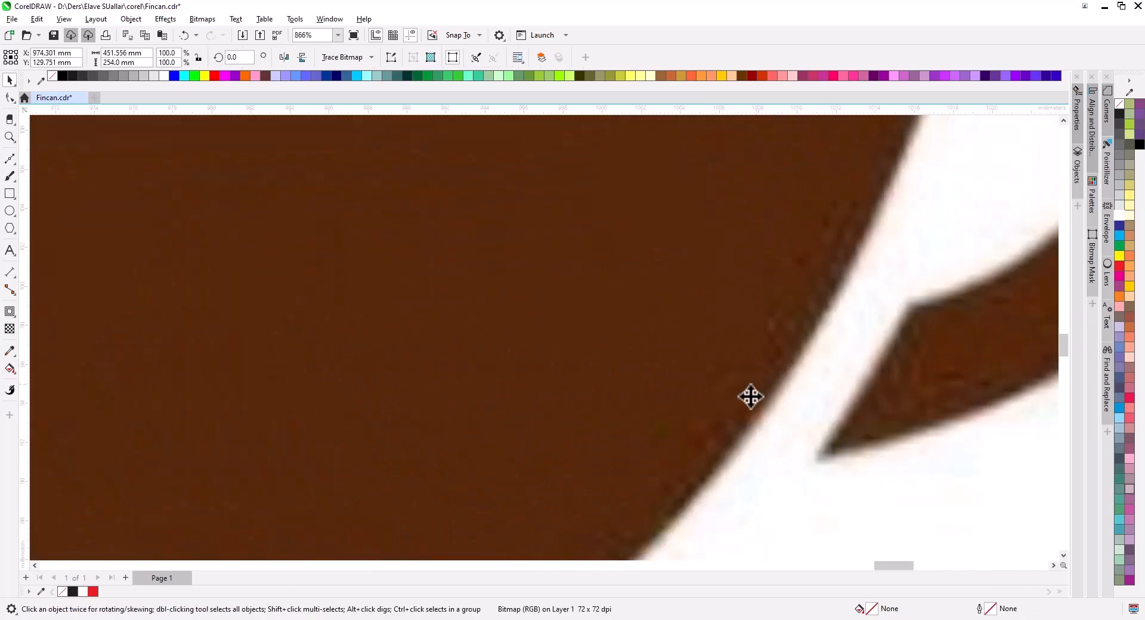
scroll(760, 399, down, 1)
scroll(775, 396, down, 8)
drag(498, 401, 809, 379)
scroll(559, 343, up, 5)
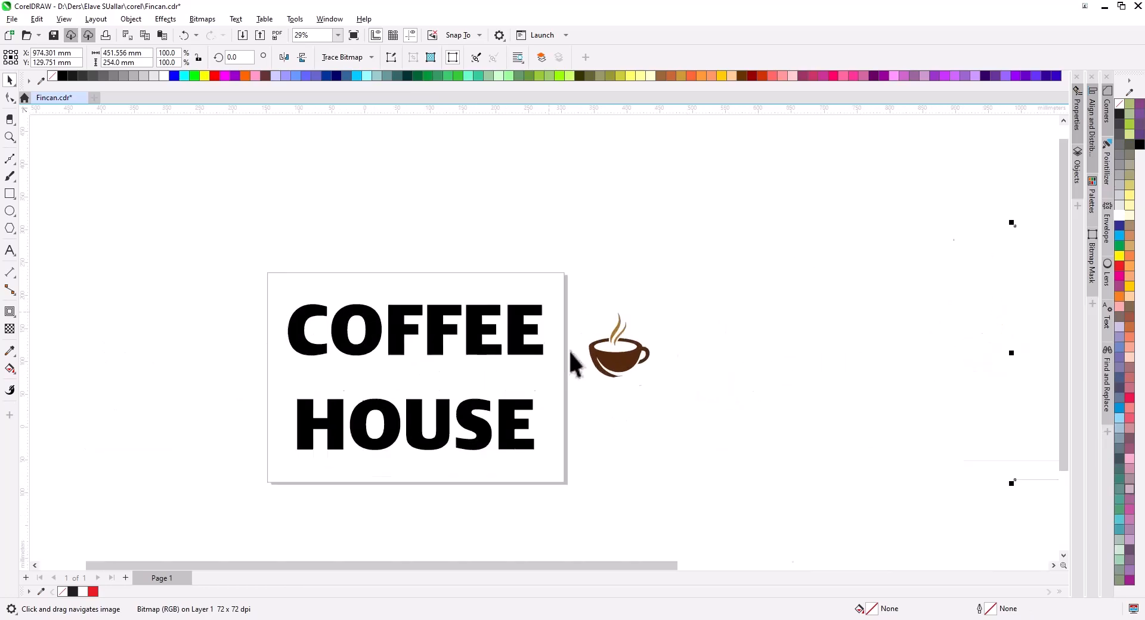
scroll(648, 385, up, 3)
scroll(641, 391, up, 4)
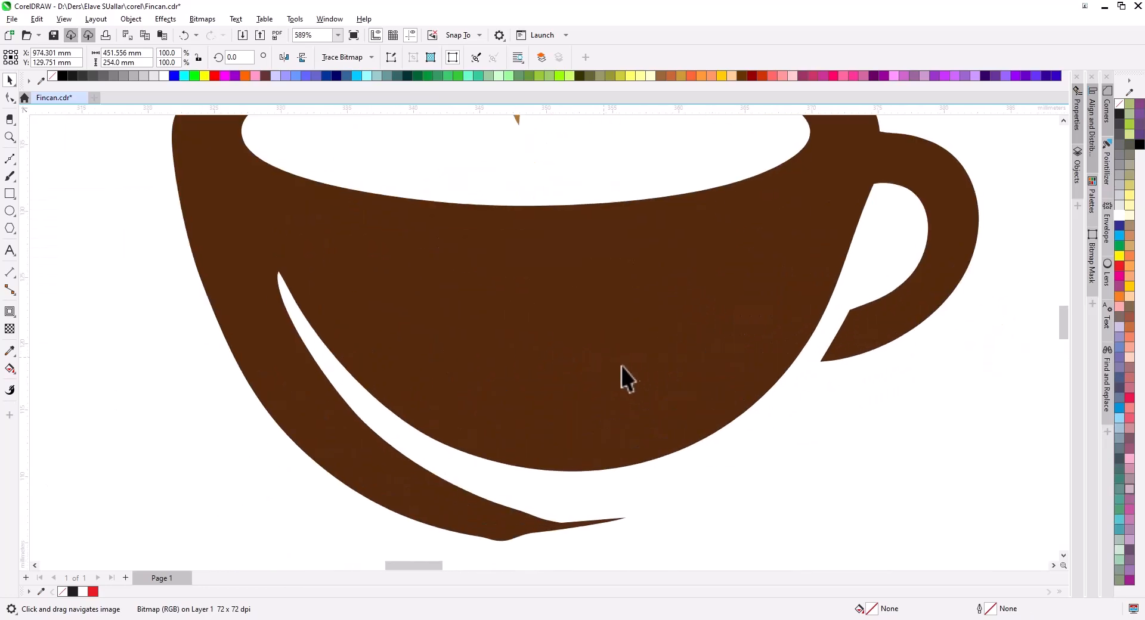
scroll(935, 316, down, 5)
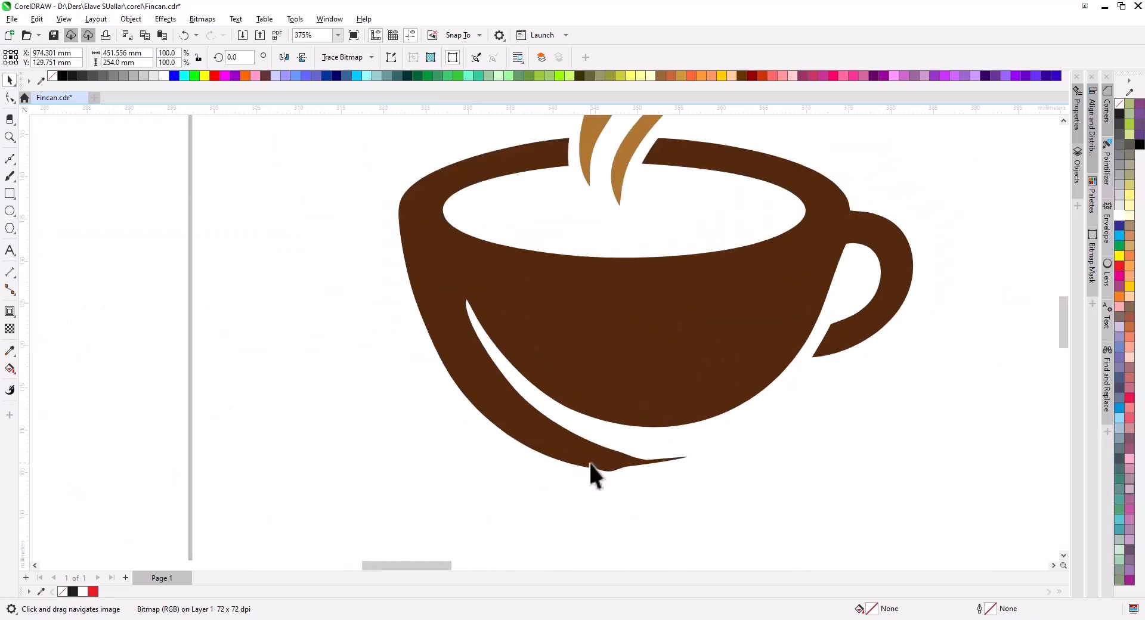
Step: Open the cup's brown curve for node editing and delete the surplus nodes around the tip of the lower swoosh
click(593, 471)
double_click(607, 462)
scroll(614, 468, up, 2)
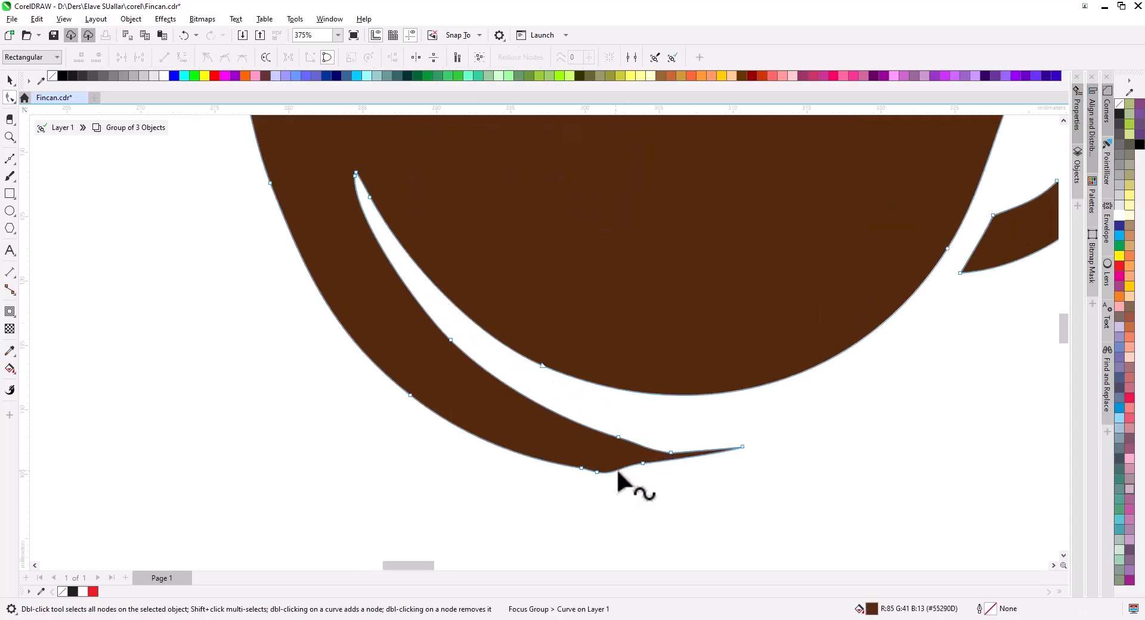
double_click(654, 459)
double_click(587, 472)
double_click(697, 443)
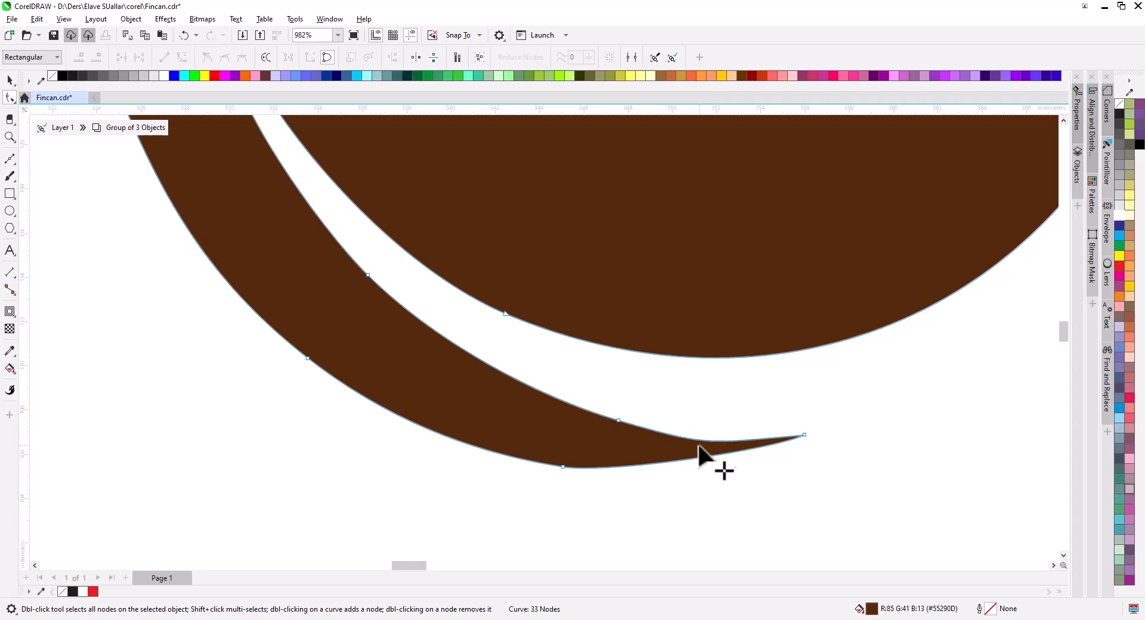
Step: Add a node on the swoosh's lower outer edge and delete the remaining uneven nodes on its outer and inner edges near the tip
double_click(452, 439)
double_click(563, 467)
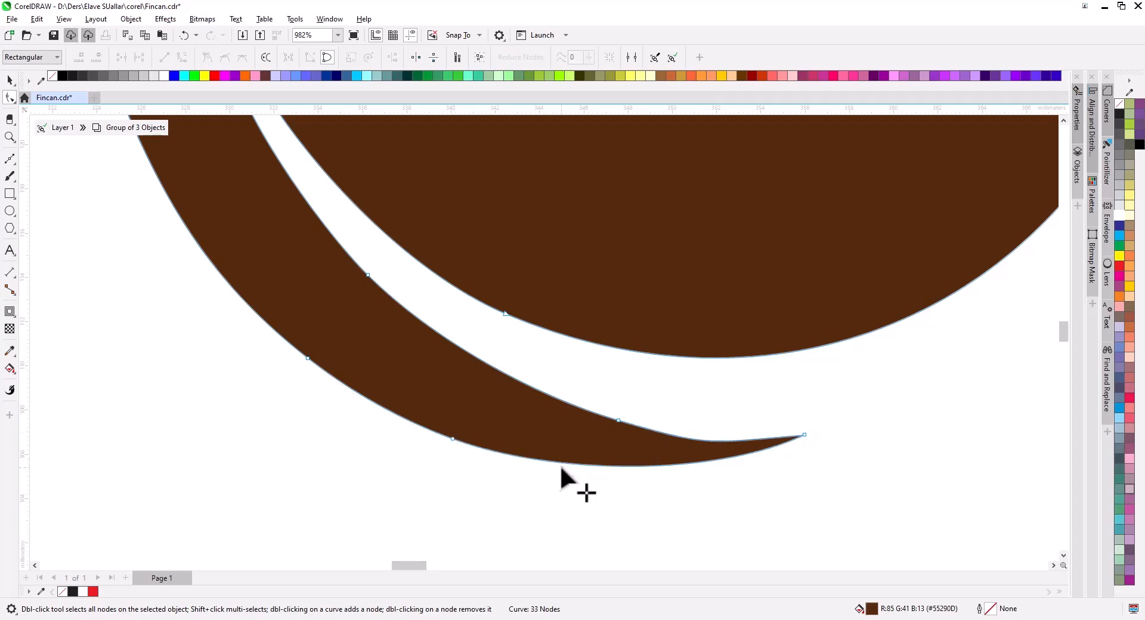
drag(601, 410, 640, 451)
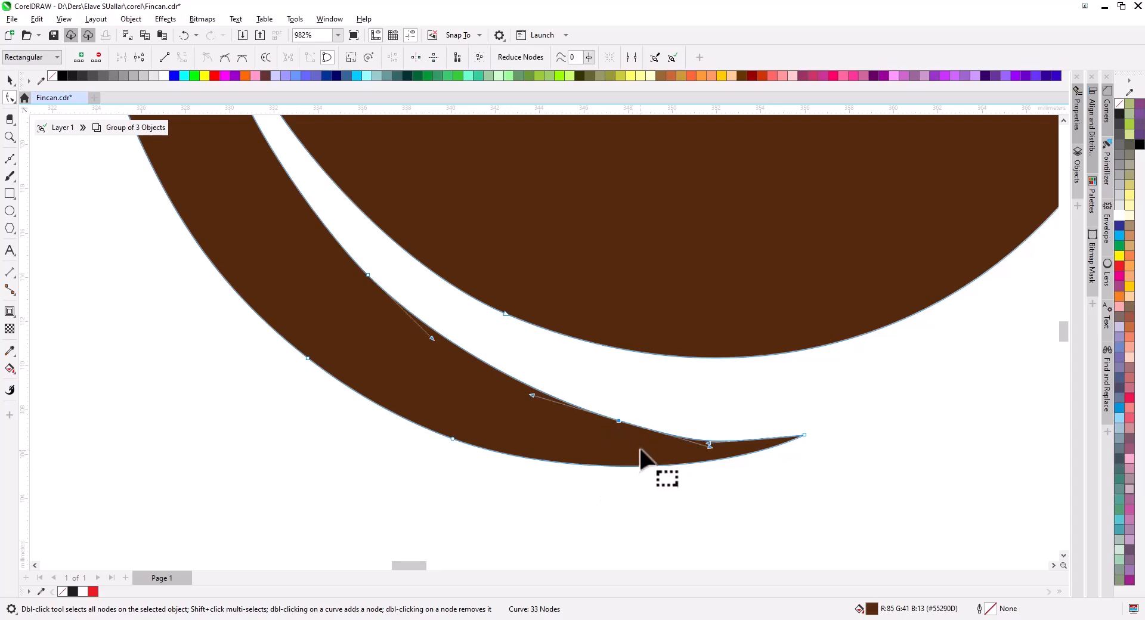
key(Delete)
scroll(632, 457, down, 2)
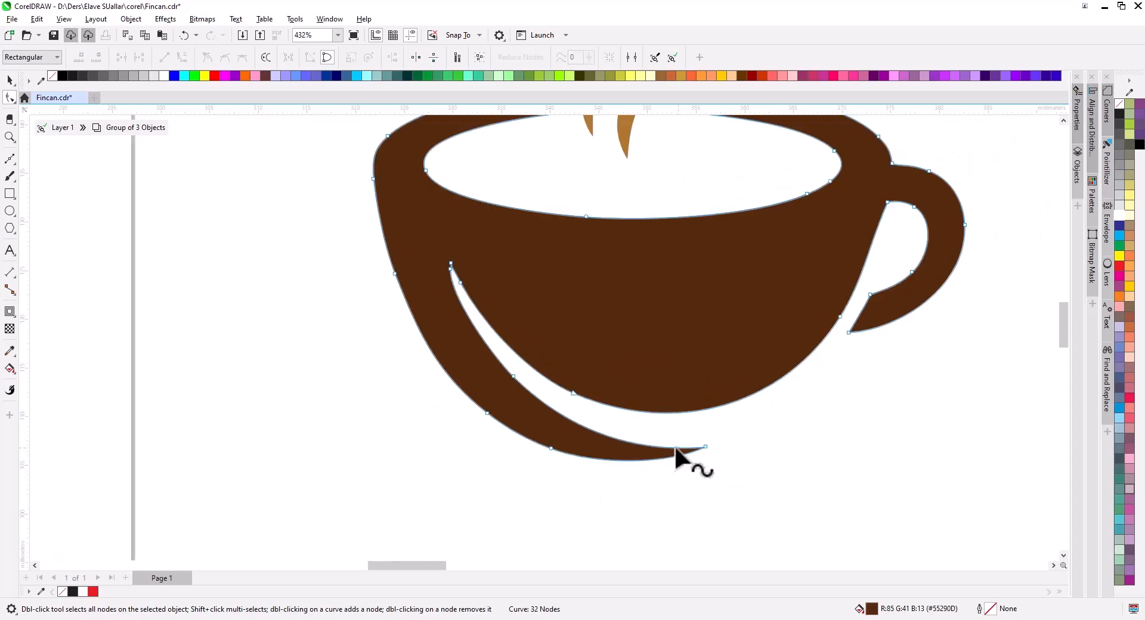
scroll(651, 442, down, 1)
scroll(650, 443, down, 1)
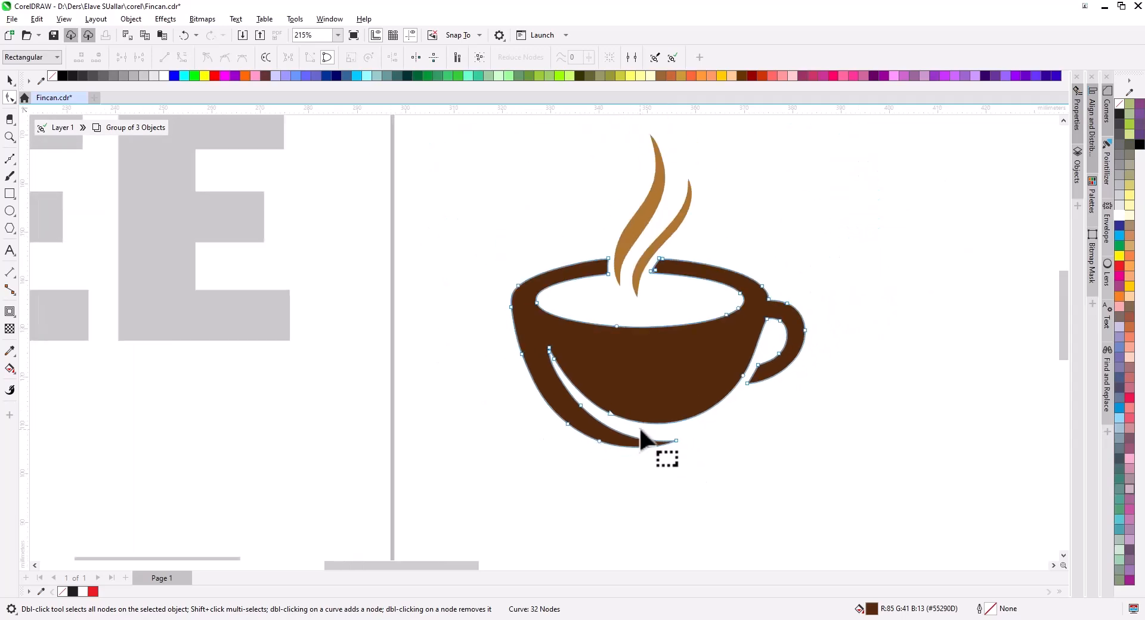
Step: Review the smoothed cup up close and as a whole, leave node editing and compare it with the COFFEE HOUSE lettering
scroll(633, 403, down, 1)
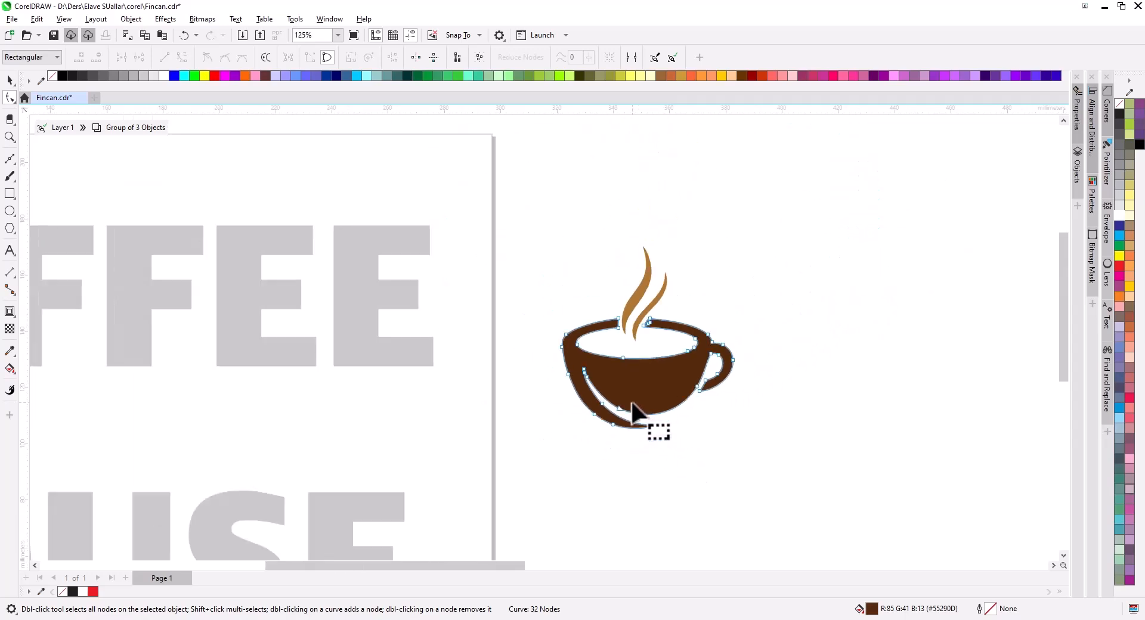
drag(626, 405, 704, 383)
scroll(785, 332, up, 4)
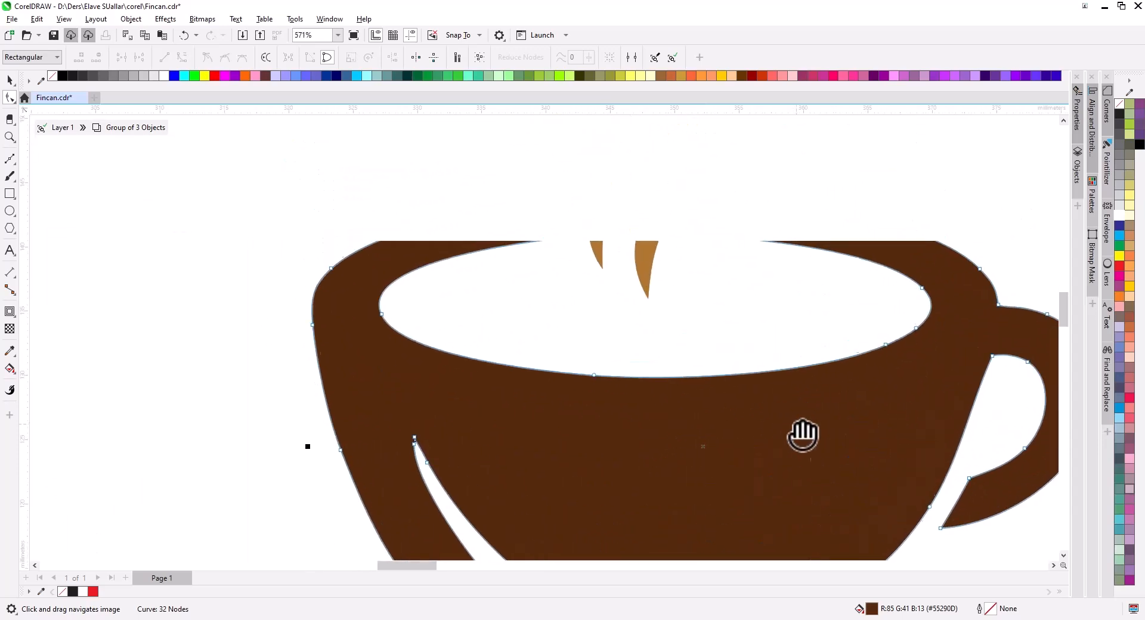
scroll(859, 340, down, 1)
scroll(669, 294, down, 1)
scroll(325, 204, left, 2)
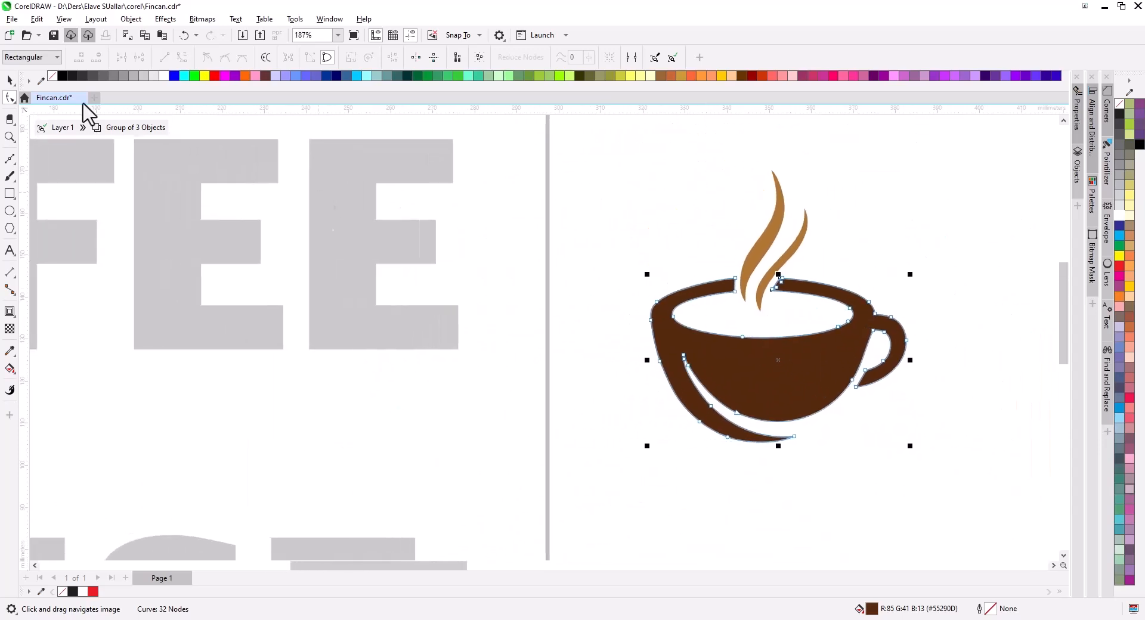
click(11, 80)
double_click(756, 489)
scroll(746, 469, down, 1)
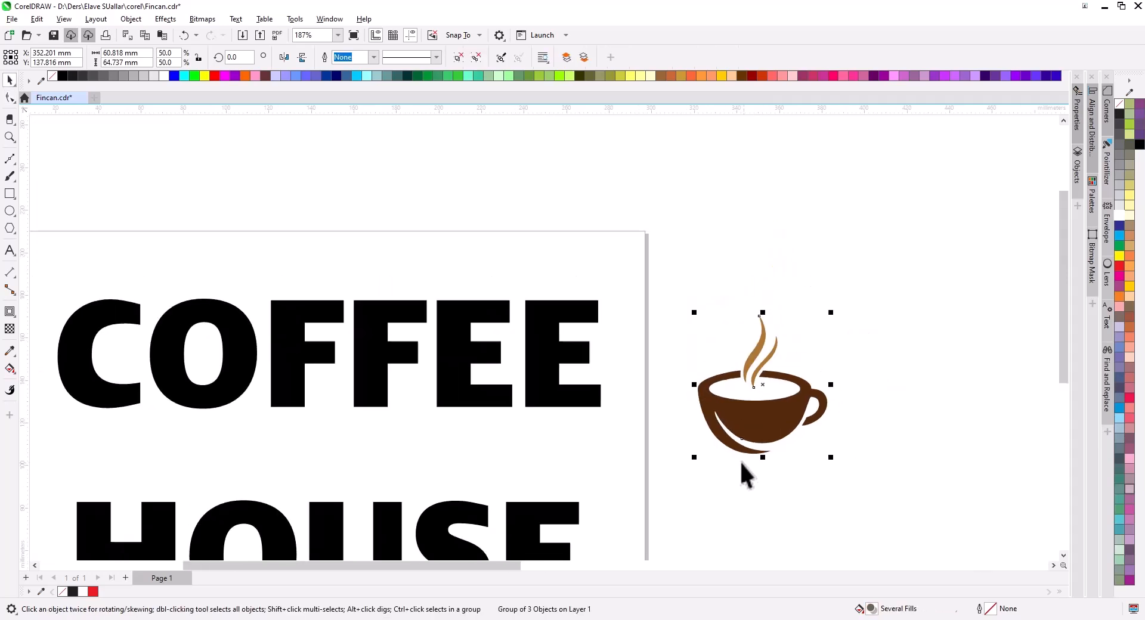
drag(753, 471, 853, 360)
scroll(857, 361, down, 1)
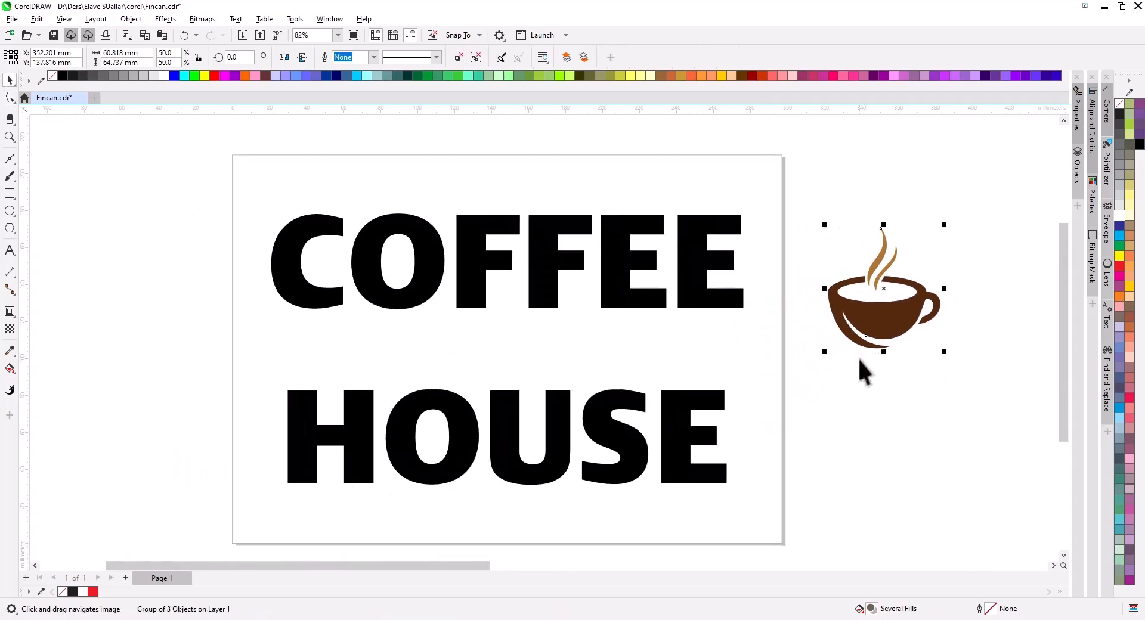
drag(908, 363, 928, 342)
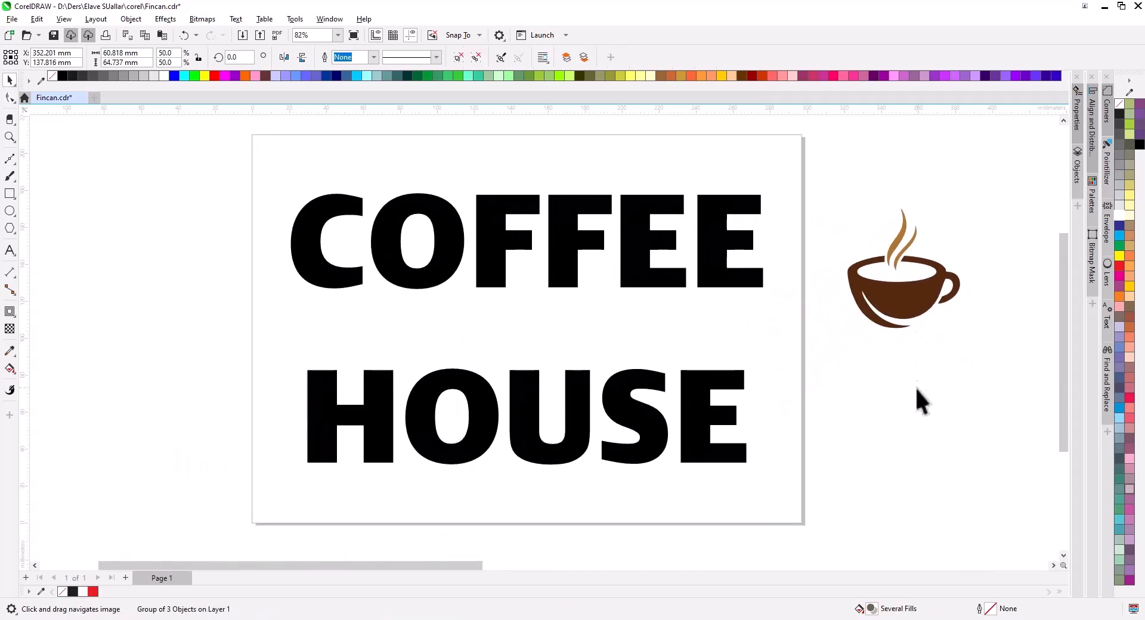
click(916, 387)
Step: Cut the U out of HOUSE, paste it as separate text below the word, and widen the gap it leaves with spaces
drag(581, 444, 578, 388)
click(598, 322)
scroll(580, 306, down, 2)
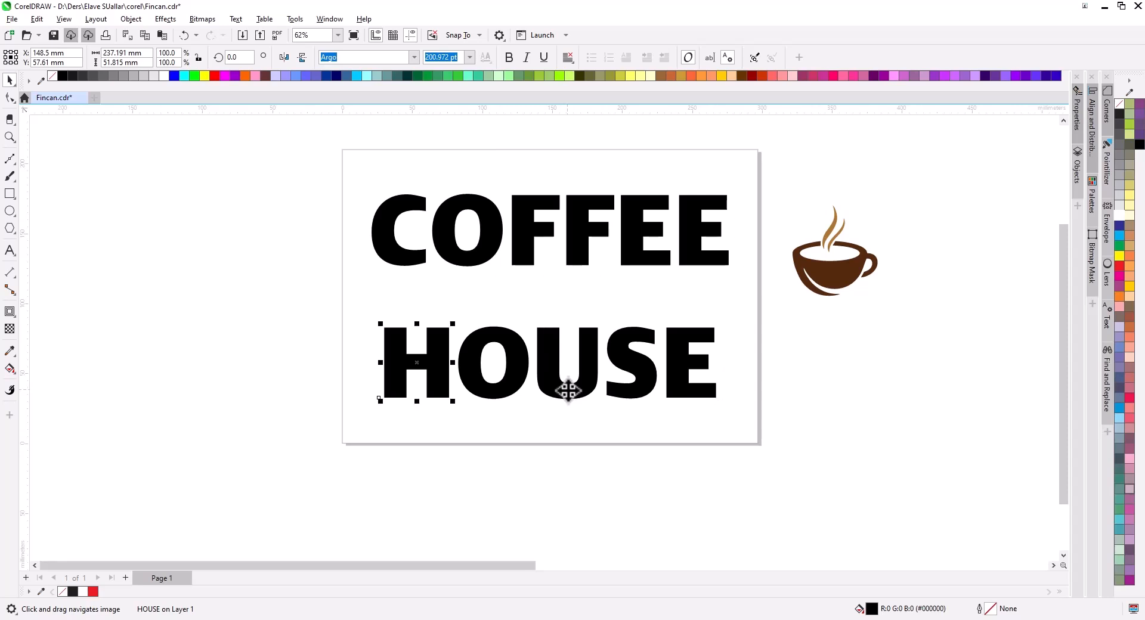
click(561, 389)
click(564, 400)
click(572, 498)
double_click(556, 394)
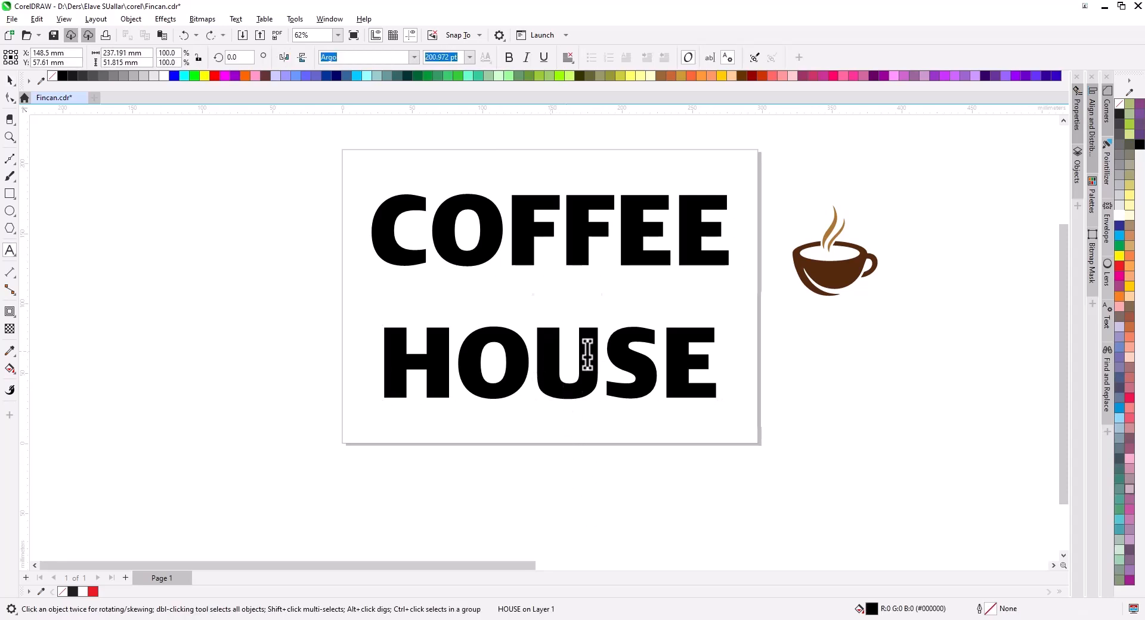
drag(572, 356, 596, 356)
key(ctrl+x)
click(585, 503)
key(ctrl+v)
click(539, 378)
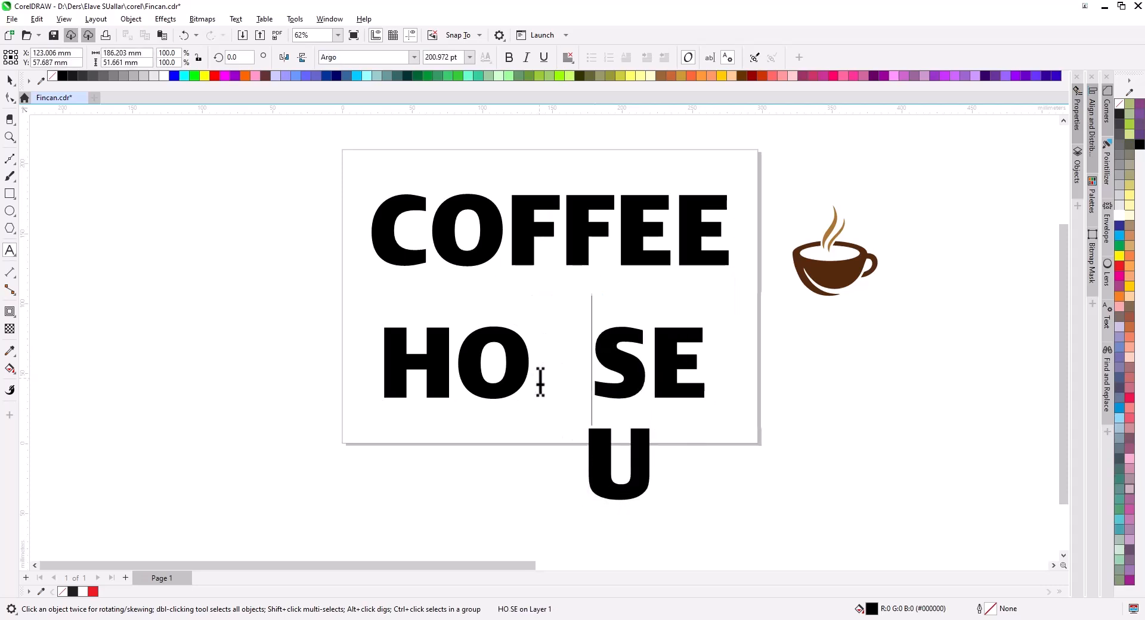
key(ctrl+space)
Step: Move the separate U and the coffee cup group below the page, with the cup beside the letter
click(9, 81)
drag(759, 496, 750, 431)
drag(626, 407, 562, 386)
click(462, 466)
drag(502, 406, 496, 460)
drag(723, 186, 674, 441)
Step: Separate the cup's two steam curves into their own group near the U and delete the brown cup body
scroll(674, 442, up, 4)
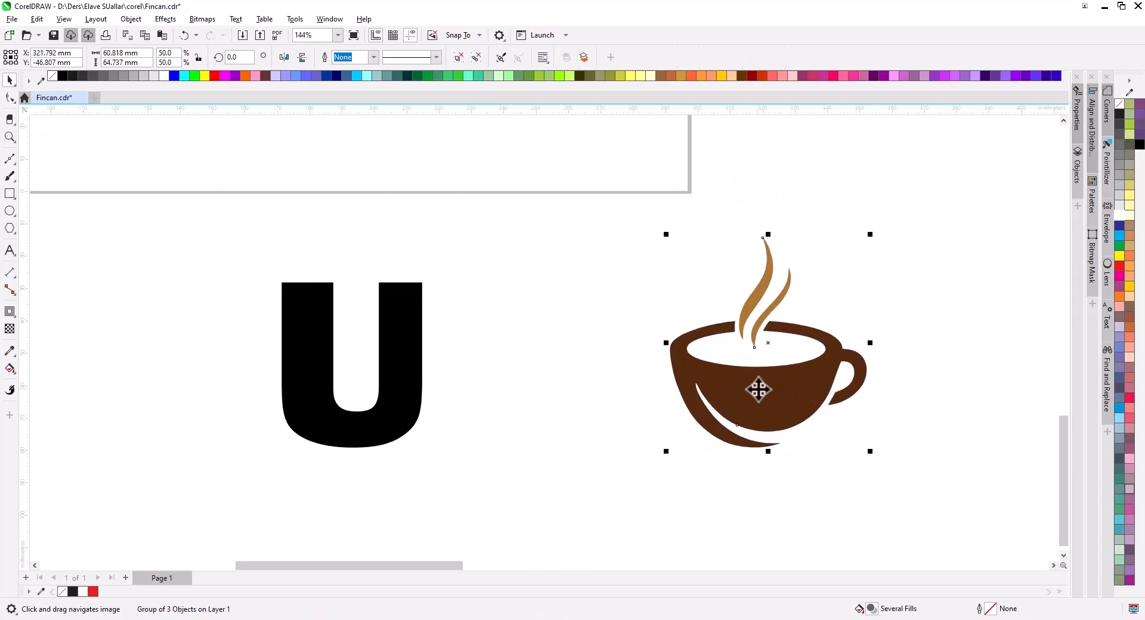
right_click(759, 388)
click(792, 67)
drag(723, 184, 807, 360)
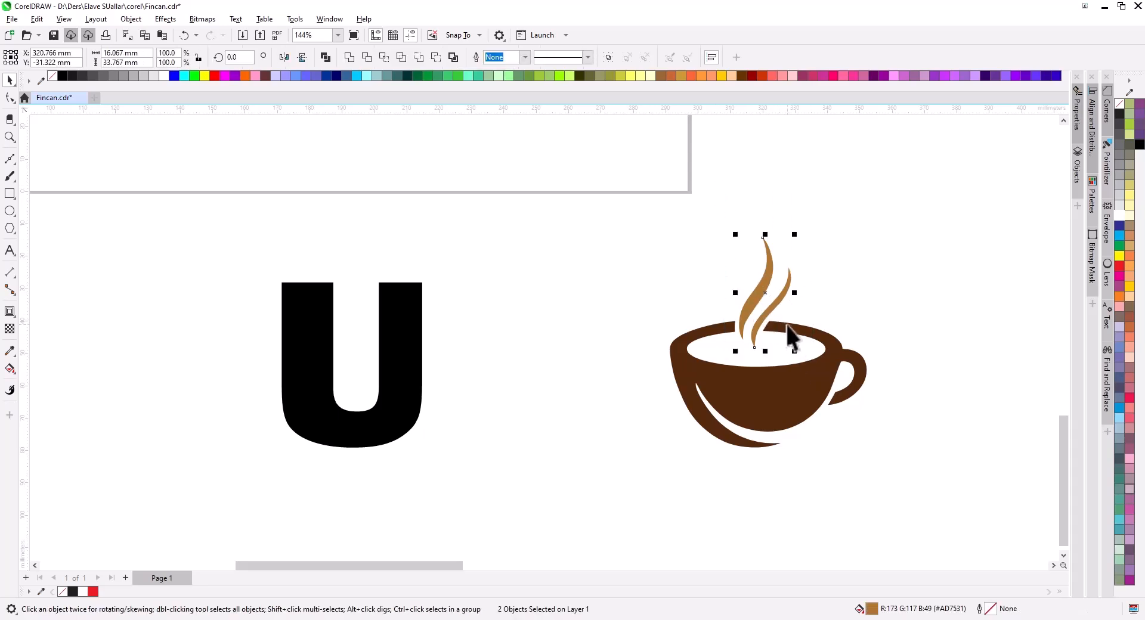
key(ctrl+g)
drag(766, 292, 531, 295)
click(763, 394)
key(Delete)
Step: Convert the separate U to curves and delete its inner nodes to make a solid cup shape
scroll(701, 412, up, 1)
drag(701, 411, 895, 434)
click(547, 376)
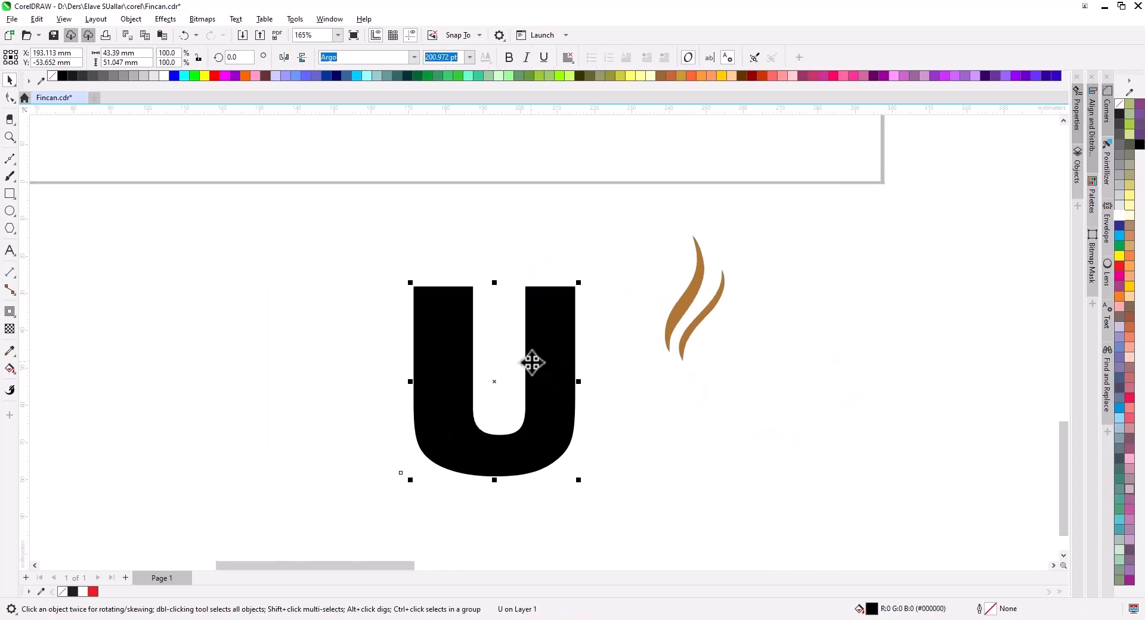
key(ctrl+q)
key(F10)
drag(448, 248, 594, 446)
key(Delete)
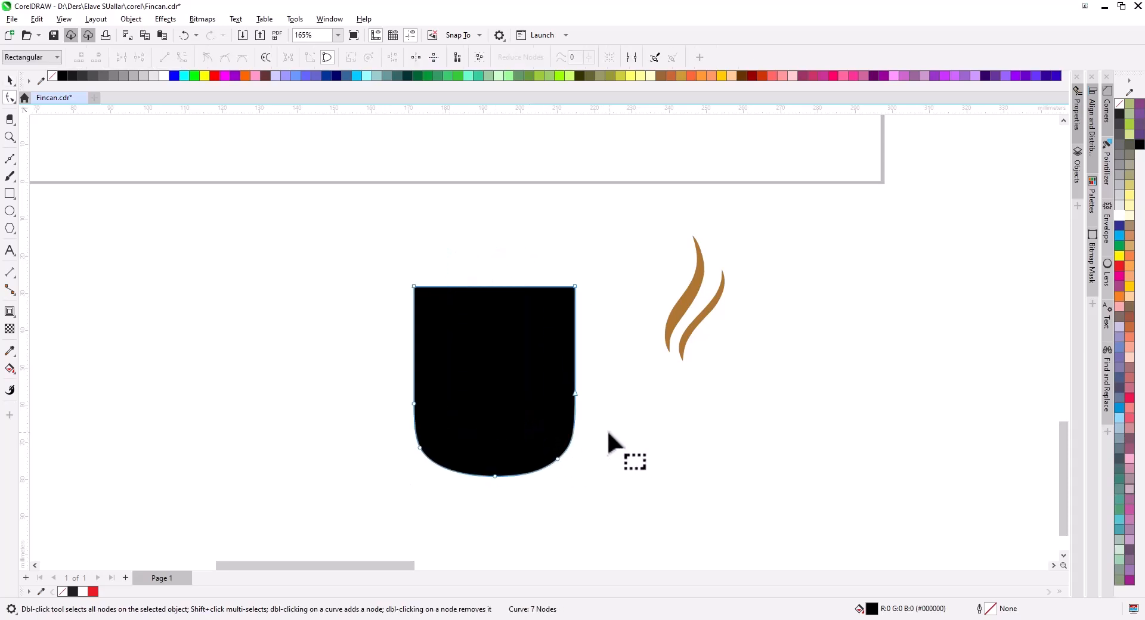
Step: Place the steam group over the upper part of the black cup shape and enlarge it to about 146.7%
click(9, 80)
drag(677, 312, 484, 312)
drag(536, 375, 563, 432)
drag(527, 356, 519, 333)
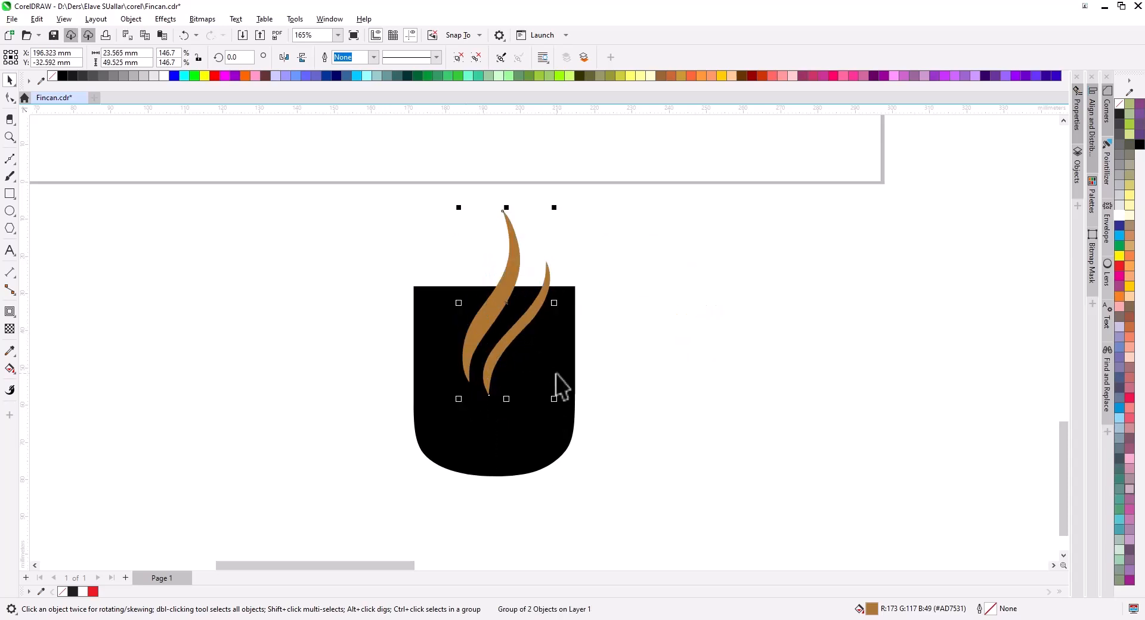
Step: Align the steam group's horizontal center with the black cup shape
shift+click(567, 376)
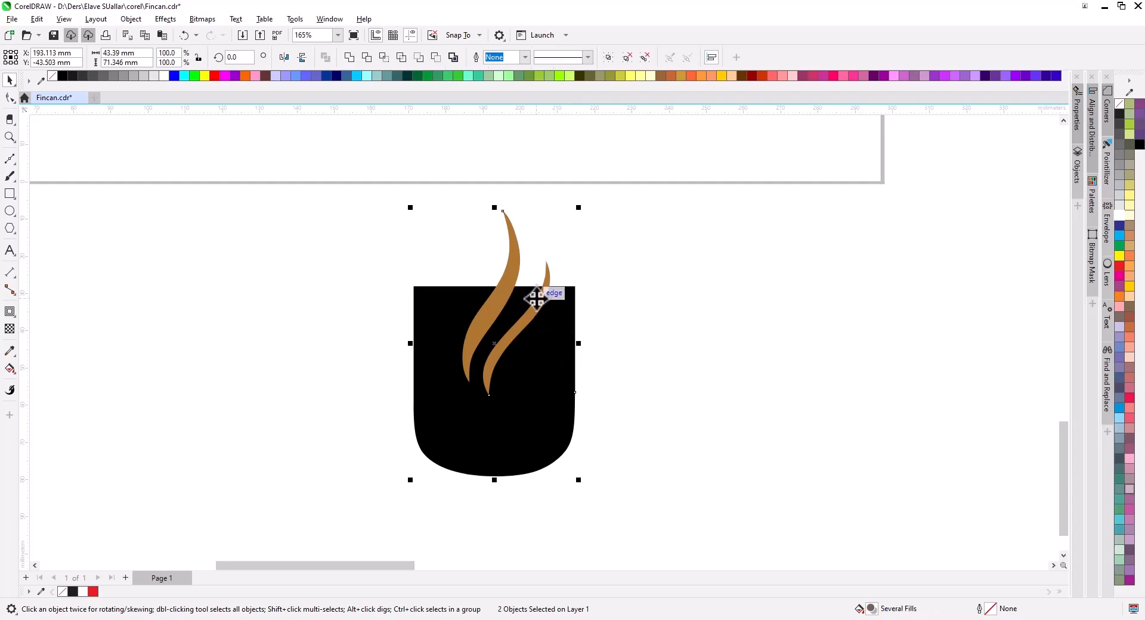
key(c)
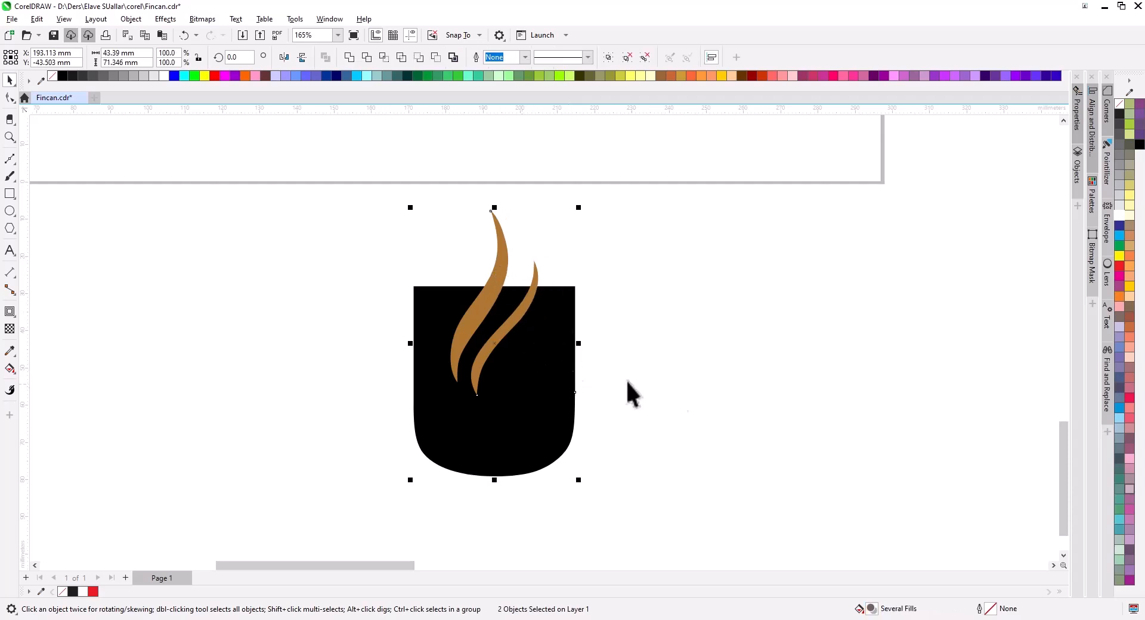
click(664, 387)
click(526, 360)
click(788, 366)
Step: Show the Align and Distribute options and center the steam and the black shape horizontally on the page
click(127, 19)
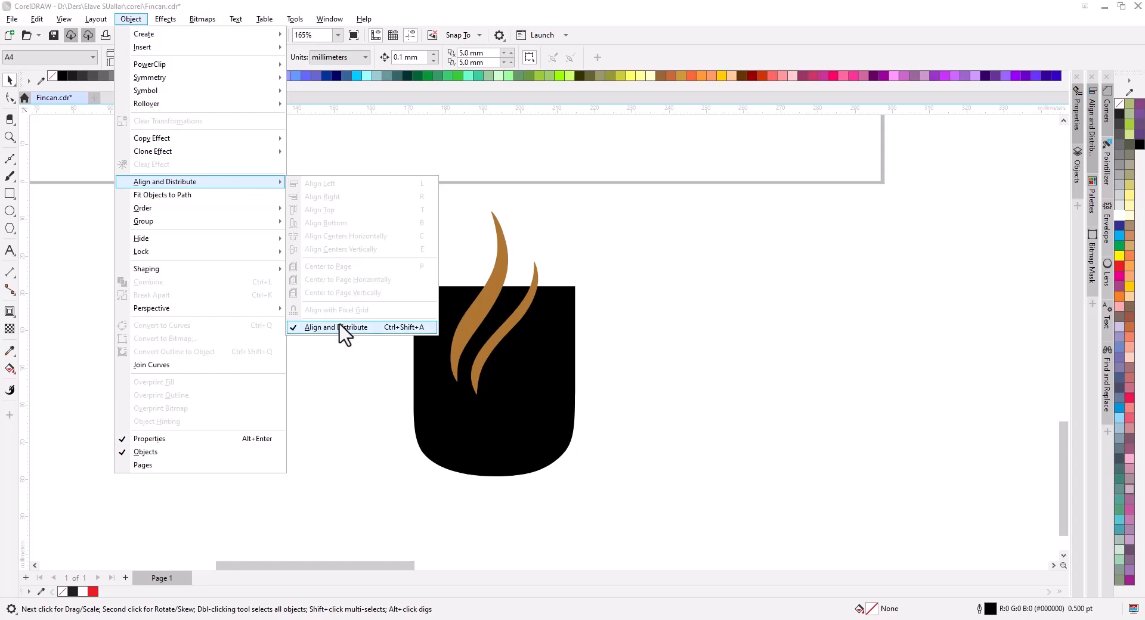
click(815, 344)
click(1093, 122)
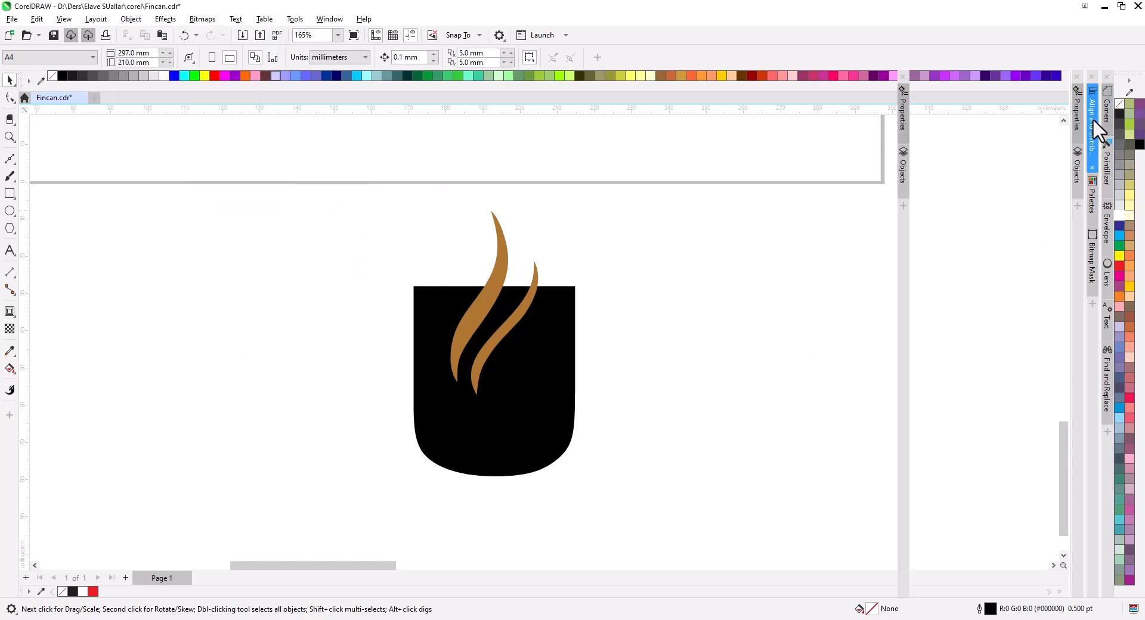
key(ctrl+a)
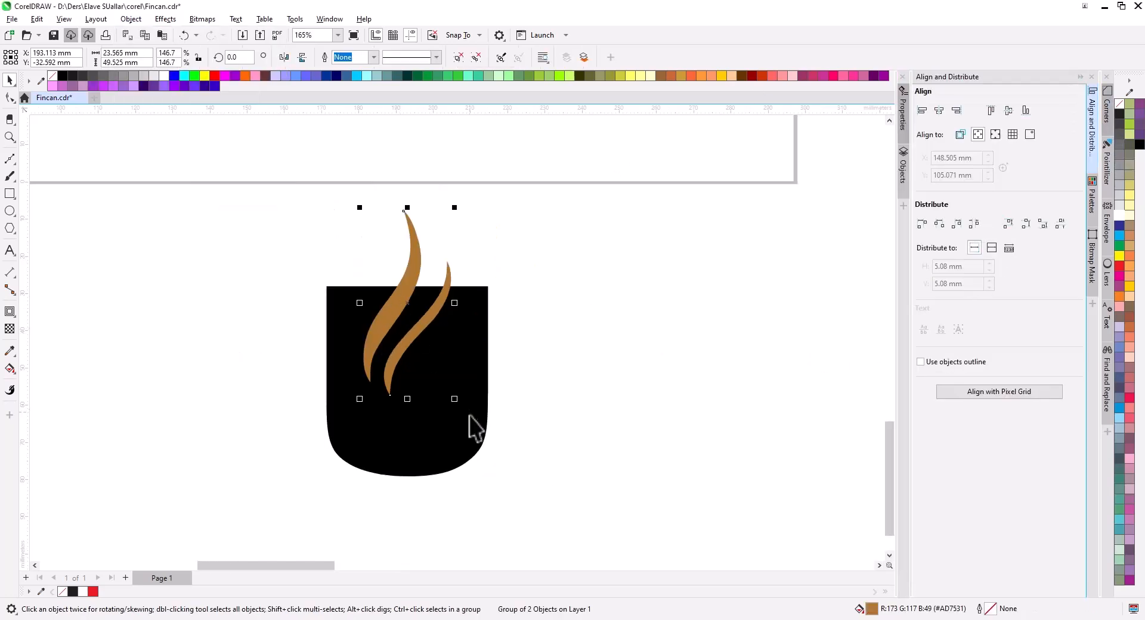
click(939, 110)
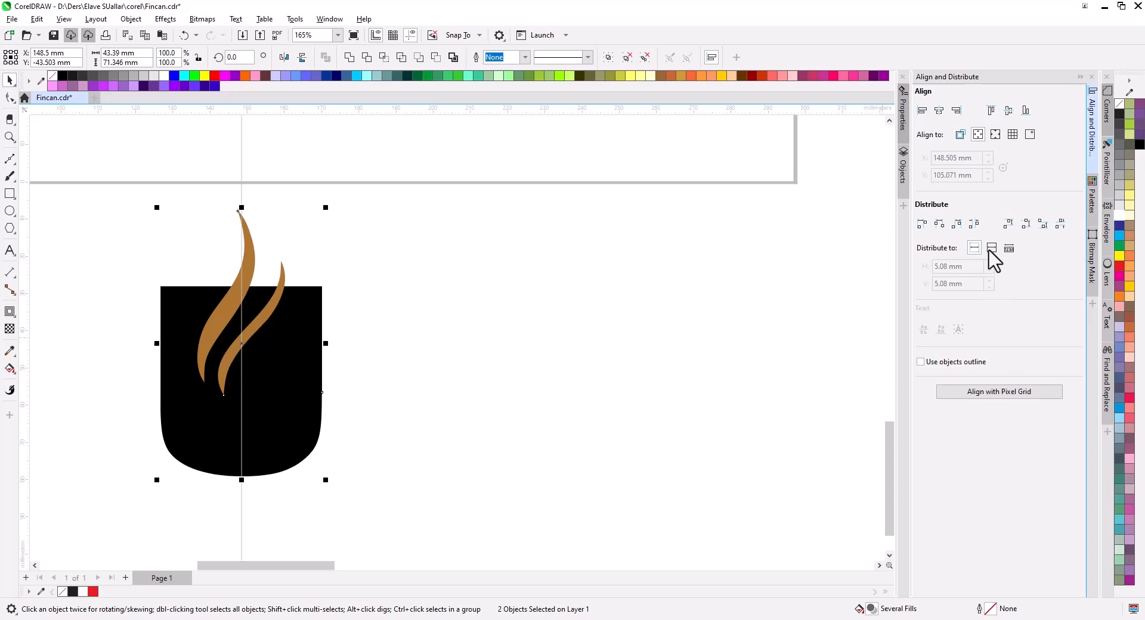
Step: Try right and left alignment of the steam against the black shape, and return it to horizontal centering
click(957, 110)
click(922, 110)
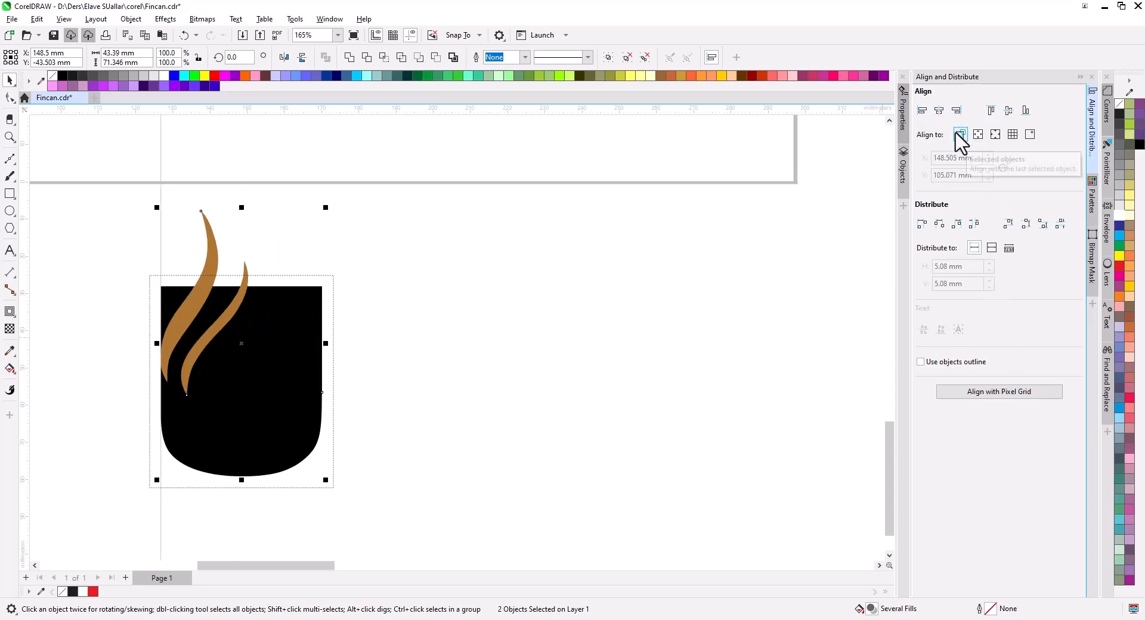
click(939, 110)
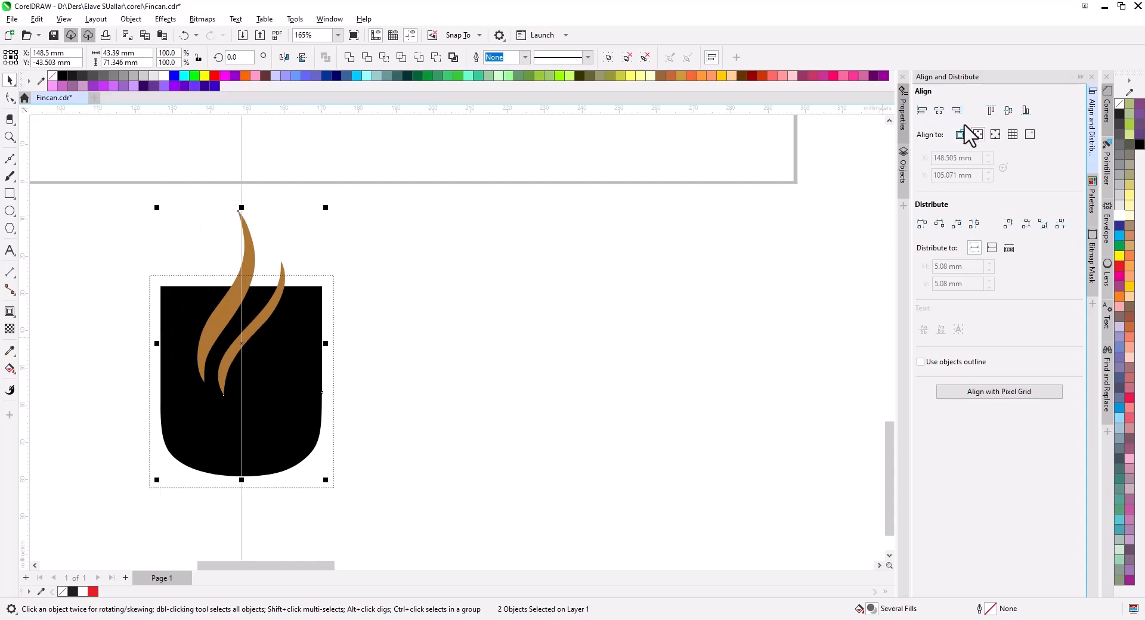
scroll(499, 266, down, 3)
drag(509, 289, 560, 343)
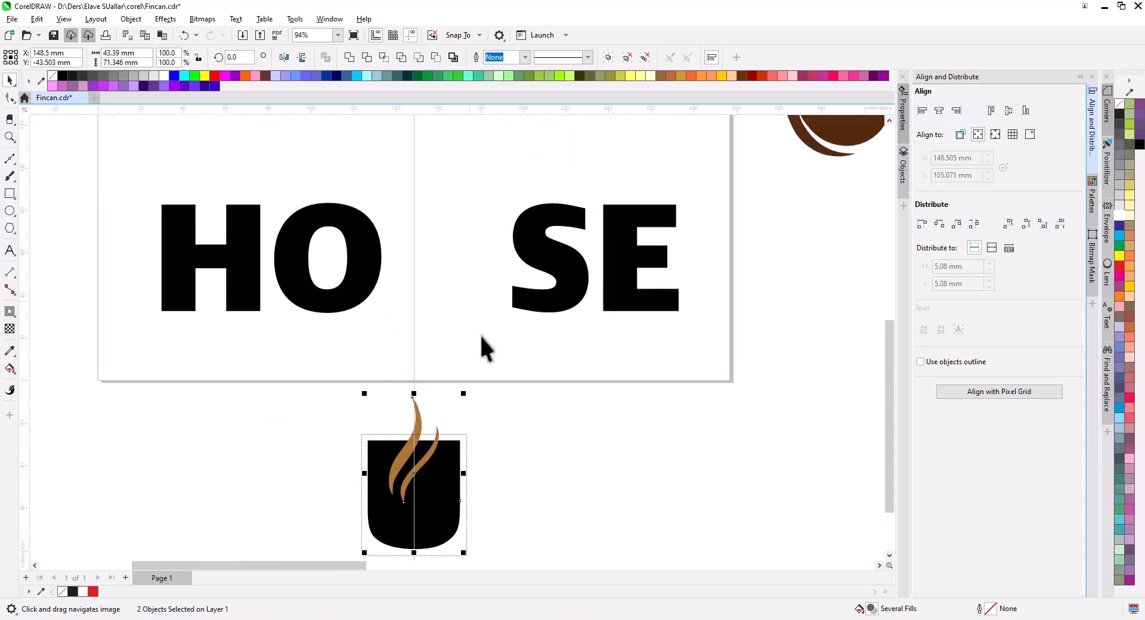
scroll(557, 327, up, 3)
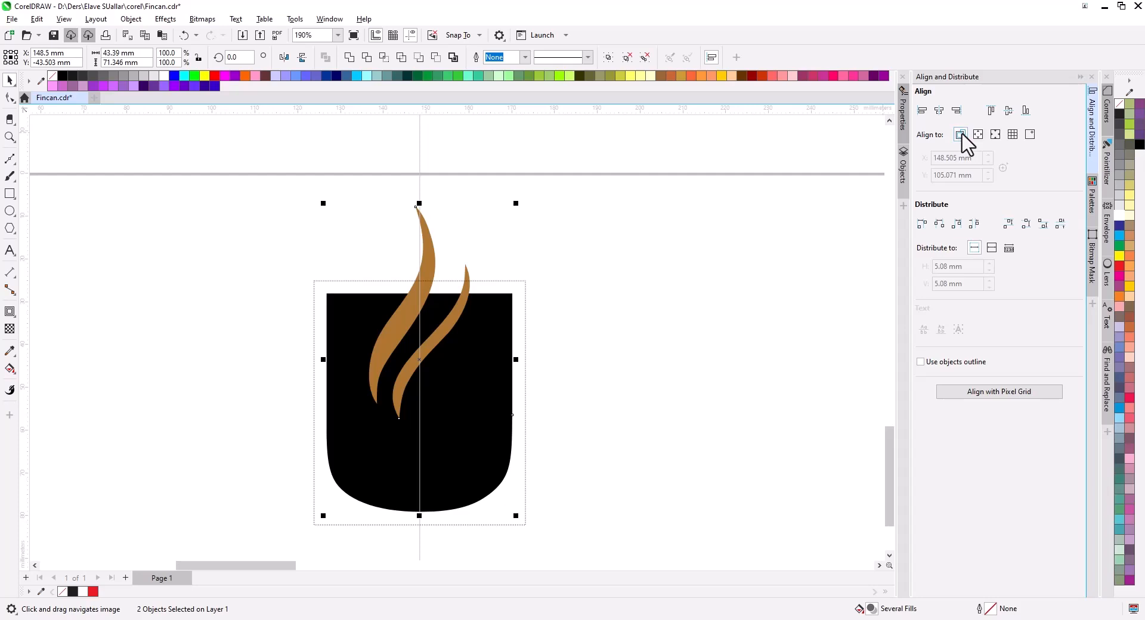
click(711, 377)
Step: Add a one-step white outside contour around the steam group and set its offset to 2.0 mm
drag(470, 416, 476, 334)
click(427, 275)
scroll(427, 274, up, 2)
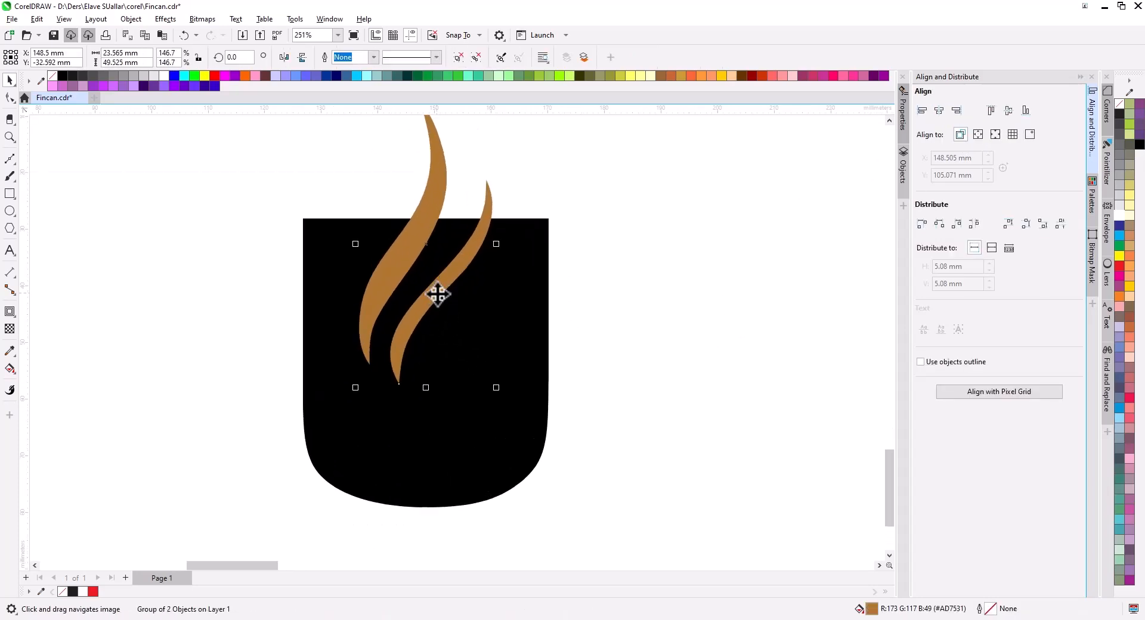
click(10, 314)
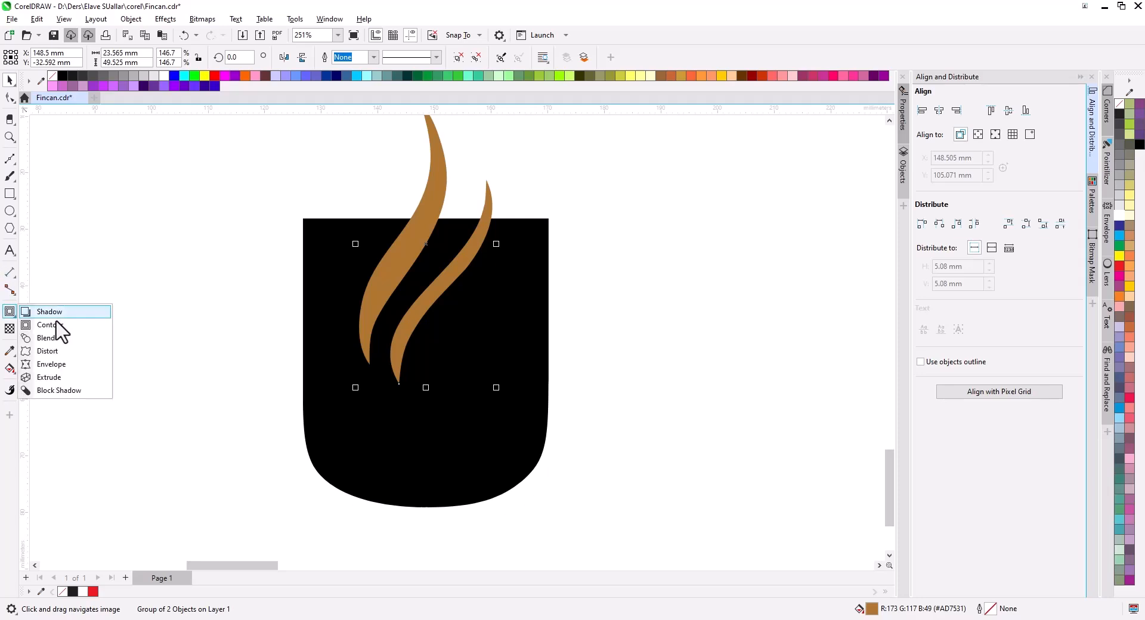
click(48, 327)
drag(450, 245, 349, 194)
drag(348, 194, 355, 206)
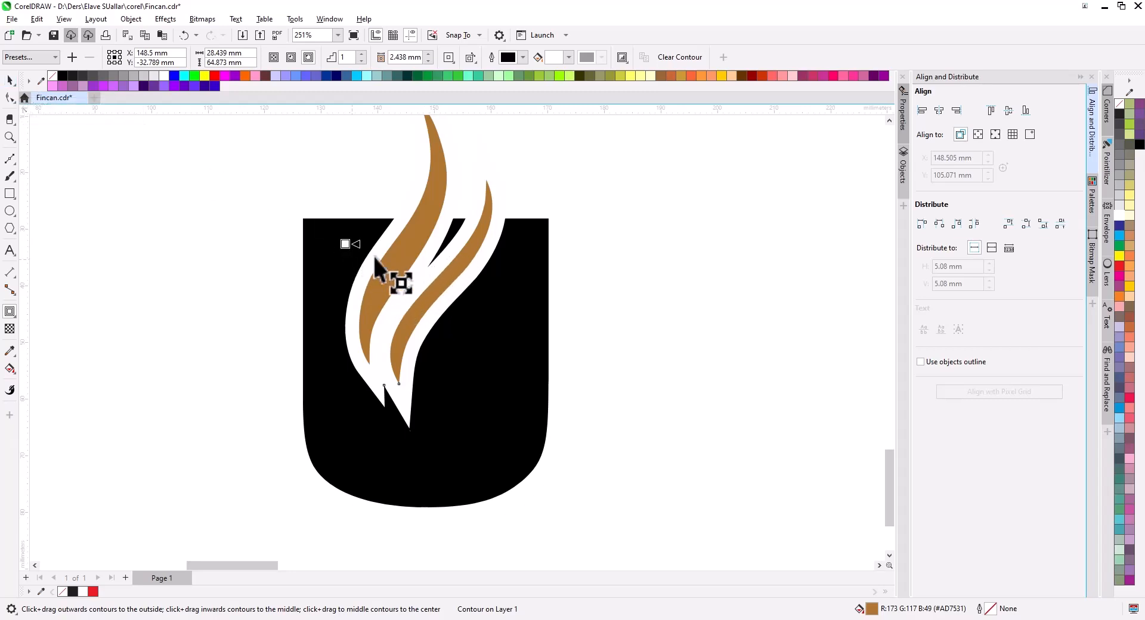
click(9, 81)
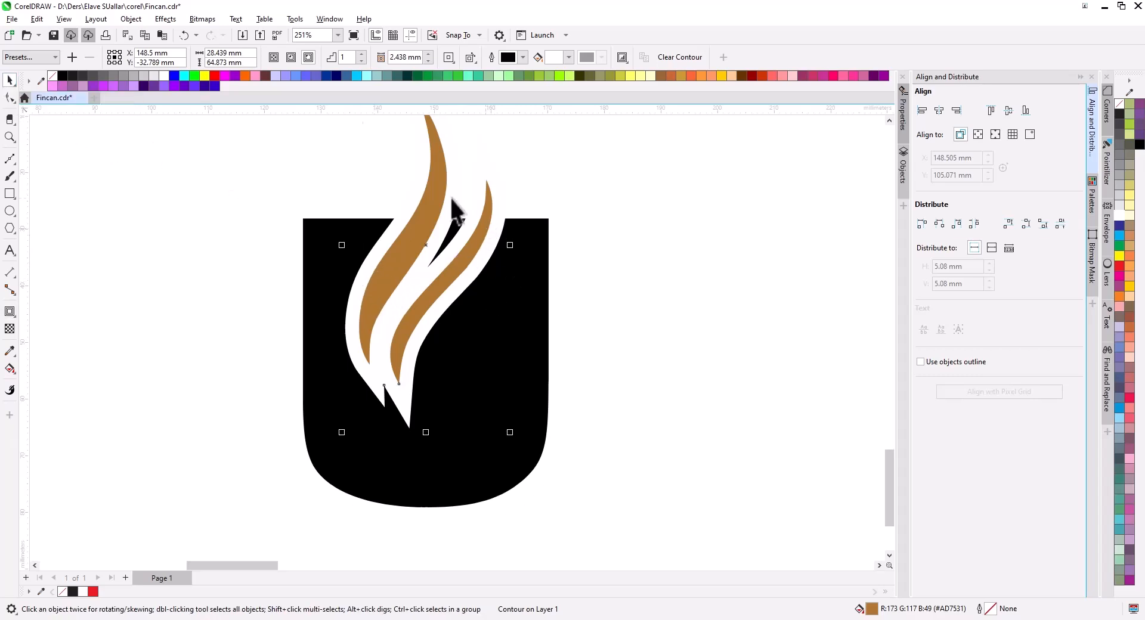
key(Return)
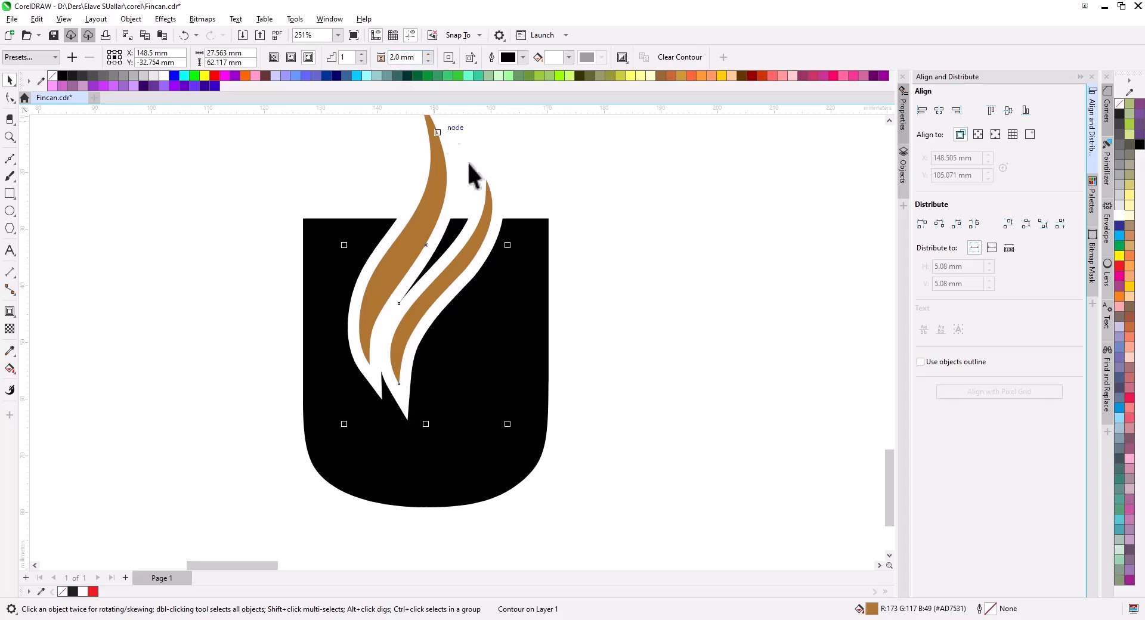
Step: Break the contour apart from the steam, test-move the separated white curve and undo that move
right_click(496, 235)
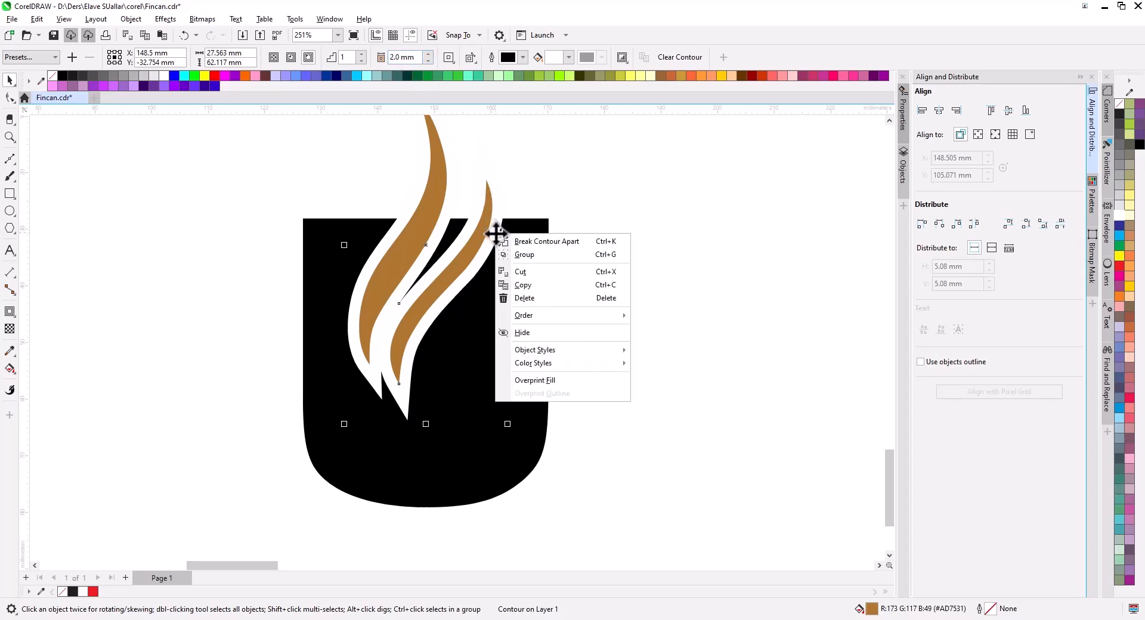
click(525, 241)
click(495, 251)
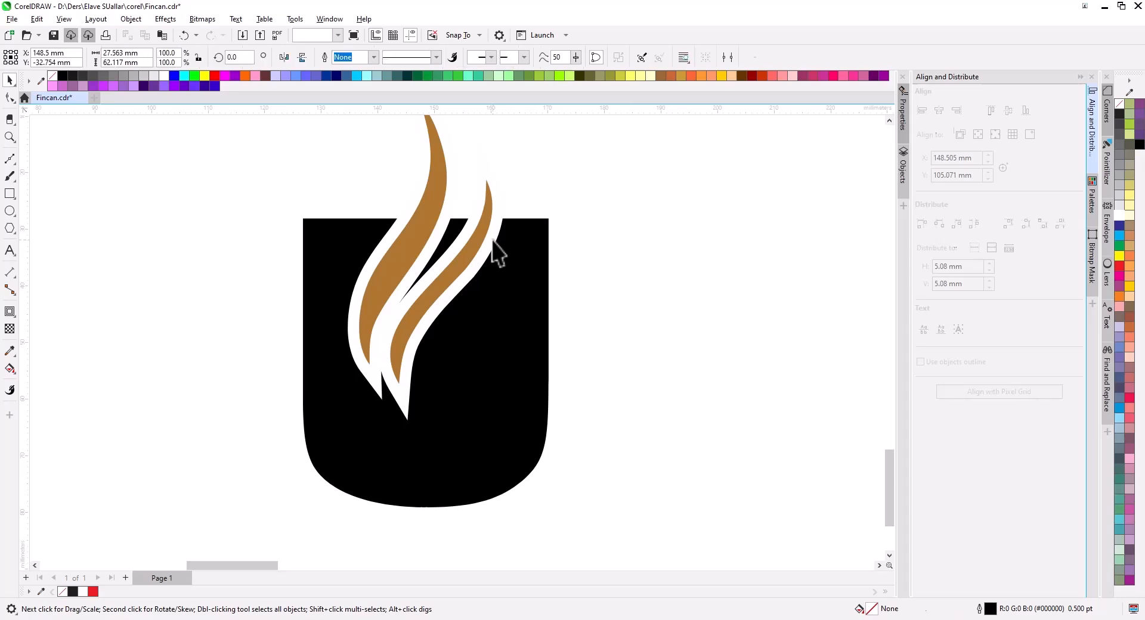
drag(501, 240, 510, 256)
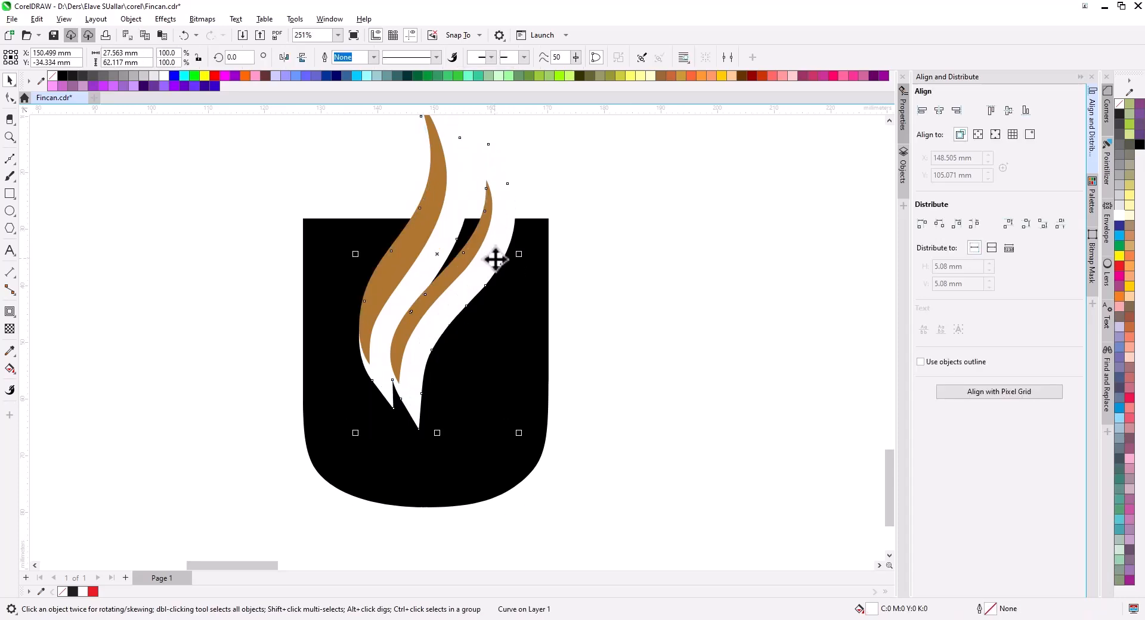
key(ctrl+z)
Step: Trim the black cup shape with the white contour curve and move the contour curve aside
shift+click(525, 269)
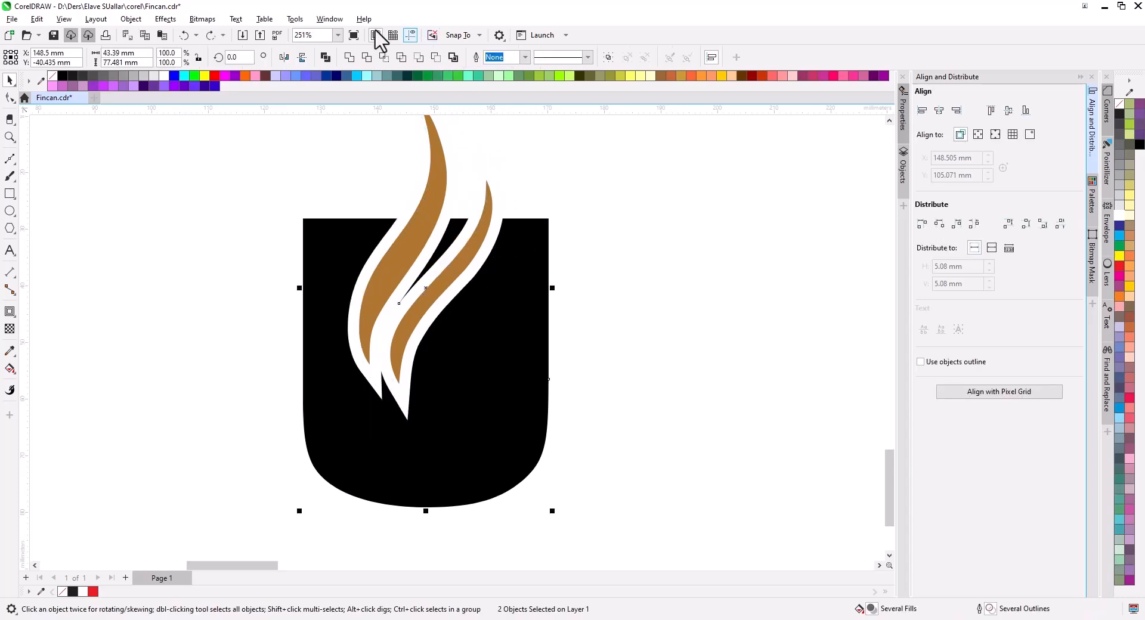
click(367, 58)
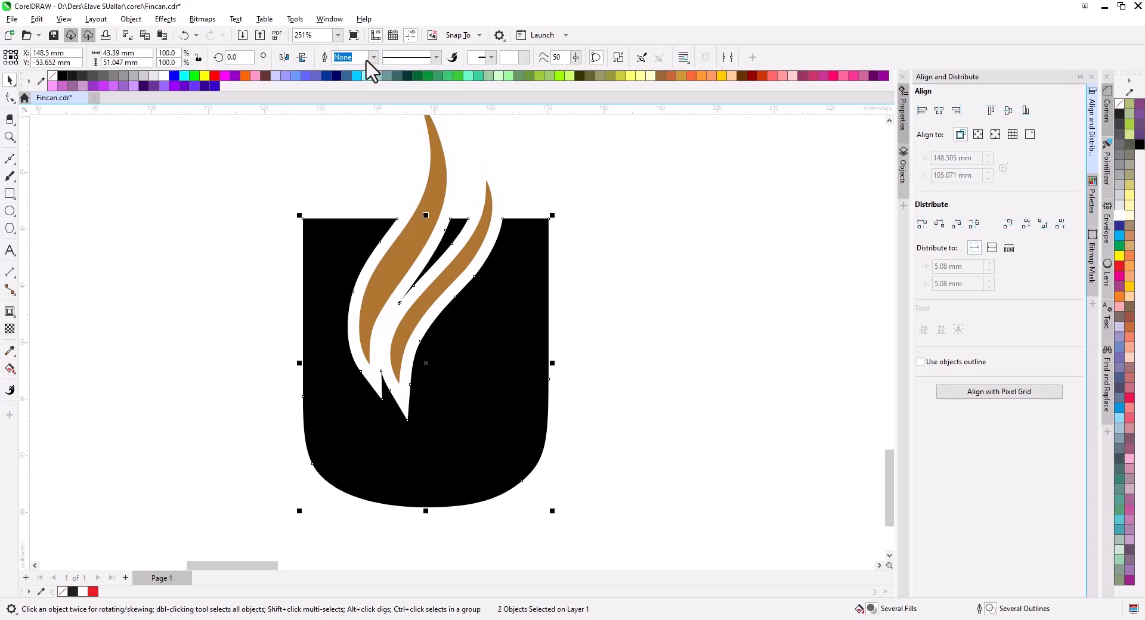
click(644, 279)
drag(497, 215, 642, 216)
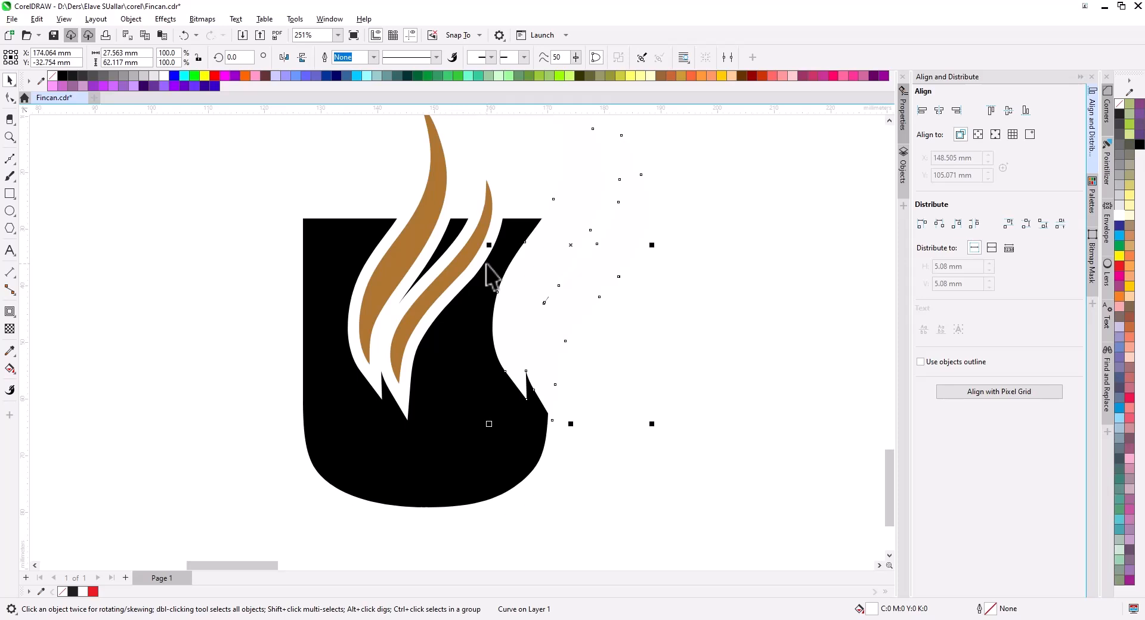
Step: Delete the leftover white contour curve and group the trimmed black cup shape with the steam
key(Delete)
scroll(515, 298, down, 2)
drag(505, 310, 505, 322)
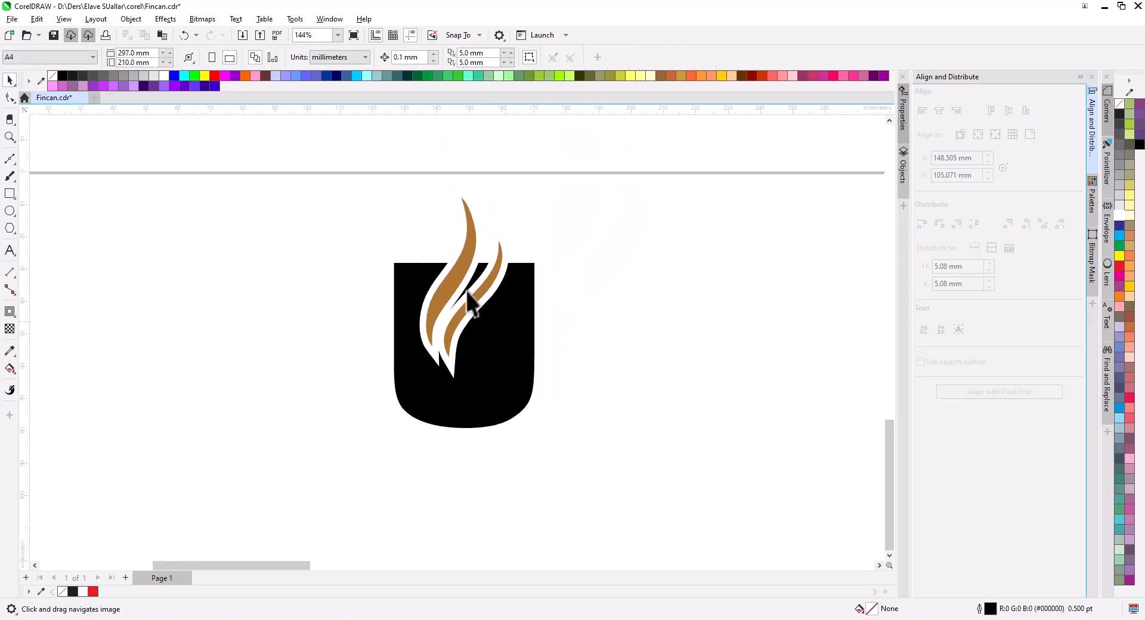
drag(618, 483, 615, 478)
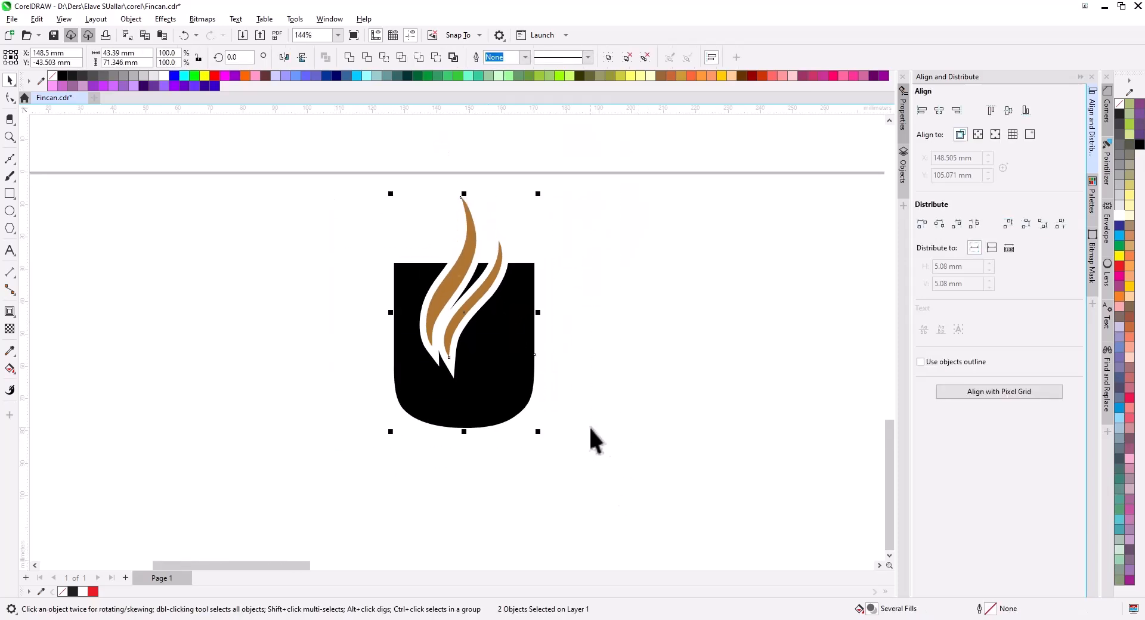
key(ctrl+g)
Step: Move the cup group into the gap between O and S in HOUSE and enlarge it to 111.6%
scroll(581, 417, down, 3)
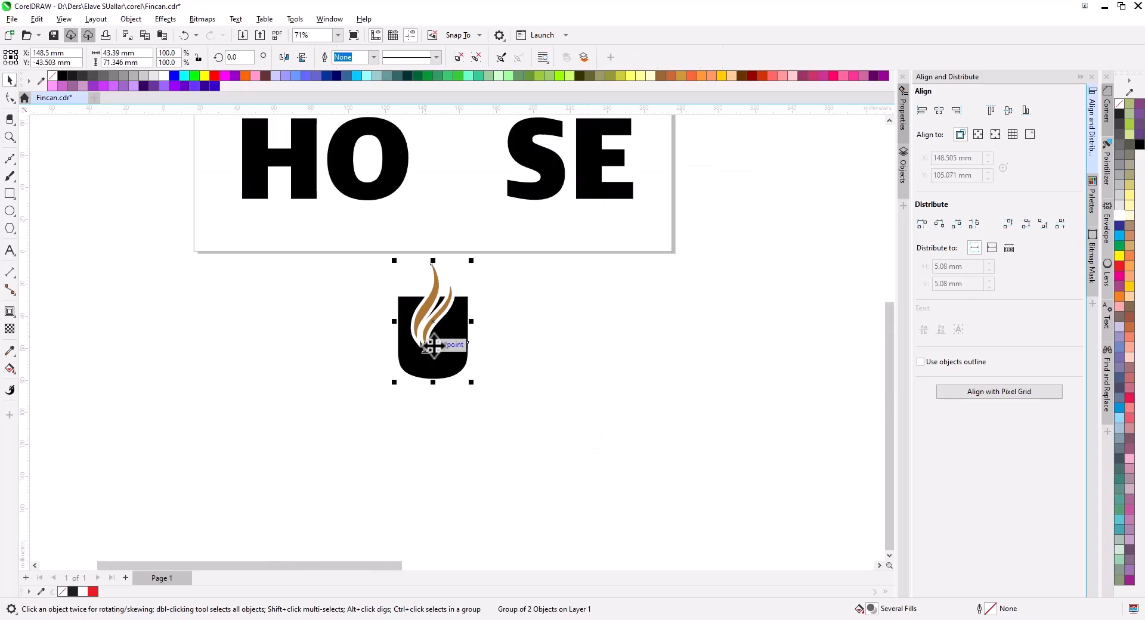
drag(476, 455, 499, 279)
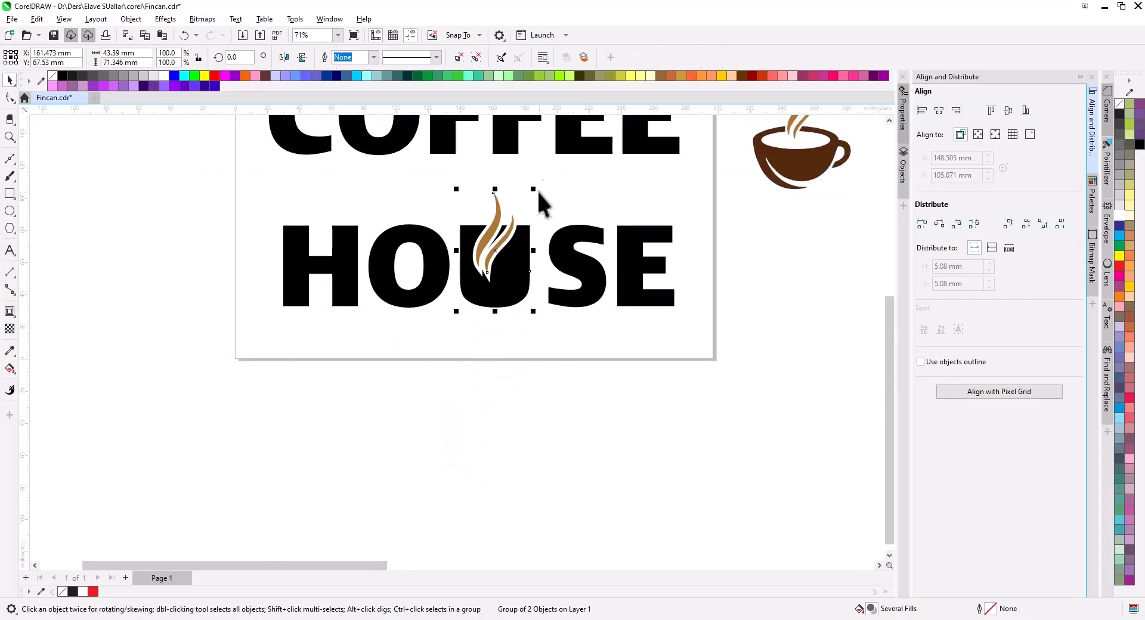
mouse_move(534, 189)
mouse_down()
mouse_move(542, 177)
mouse_move(530, 198)
mouse_up()
key(ctrl+z)
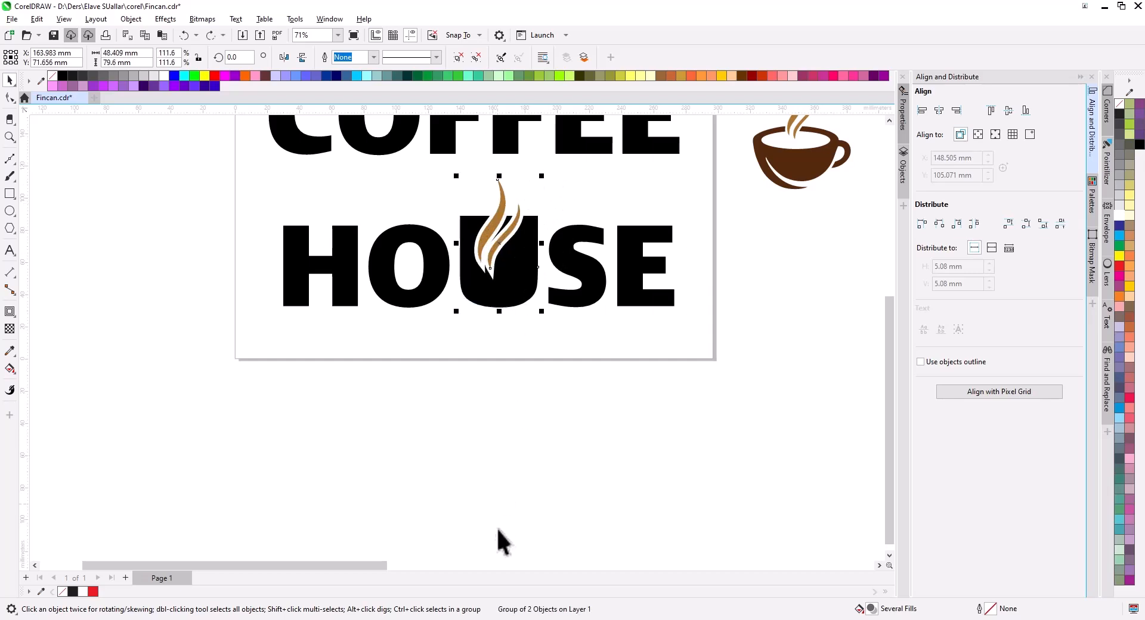
scroll(494, 288, up, 4)
shift+click(615, 362)
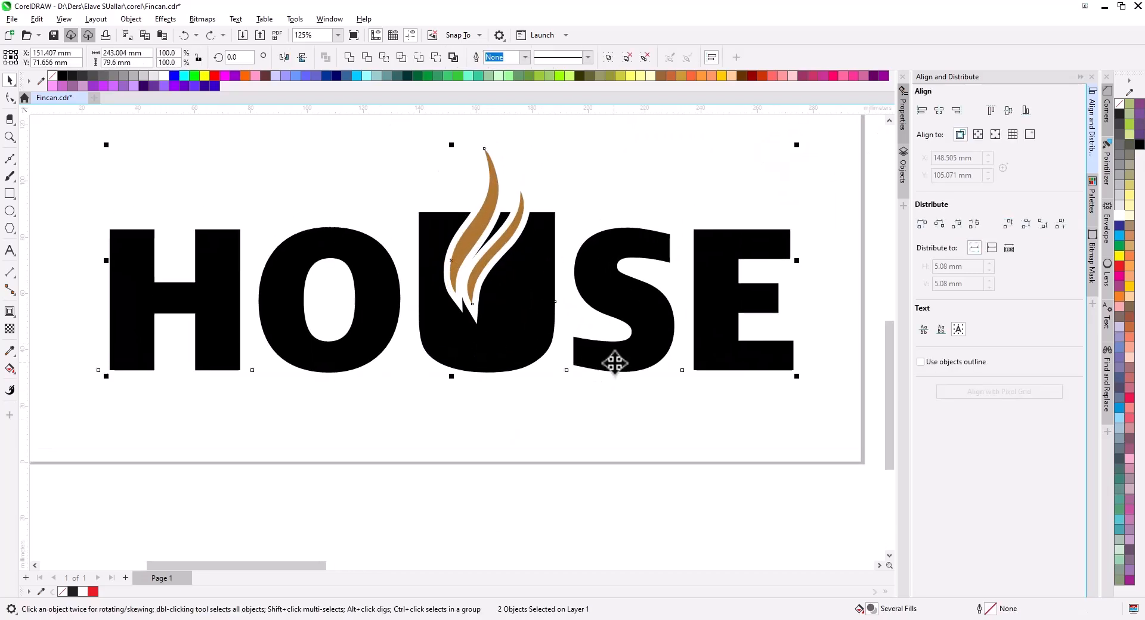
key(v)
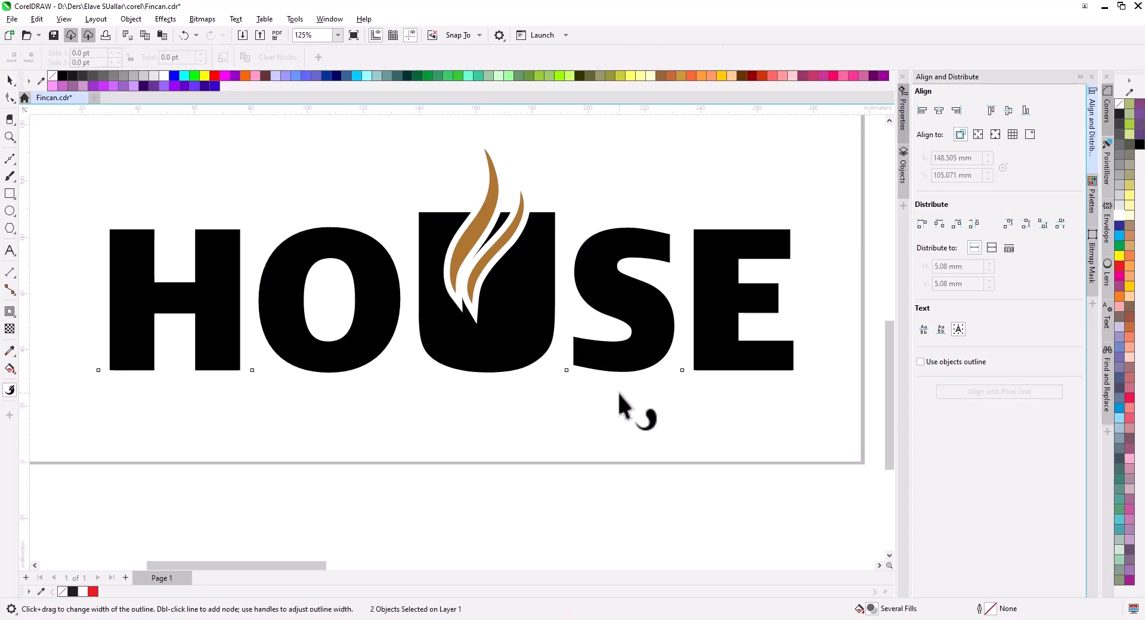
click(7, 80)
scroll(541, 424, down, 2)
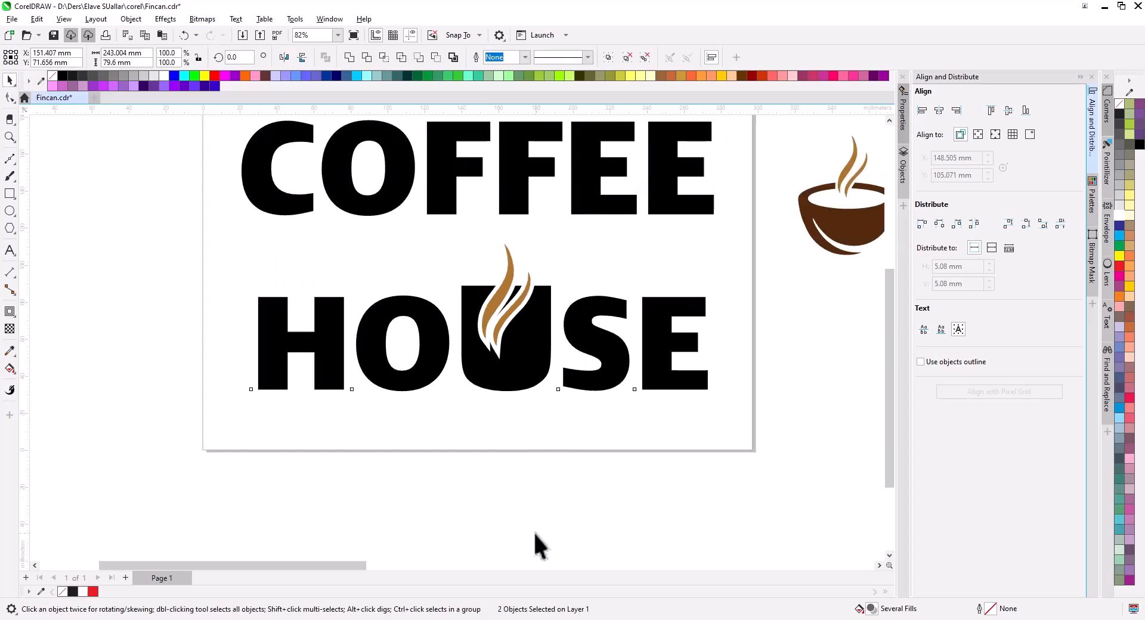
click(533, 532)
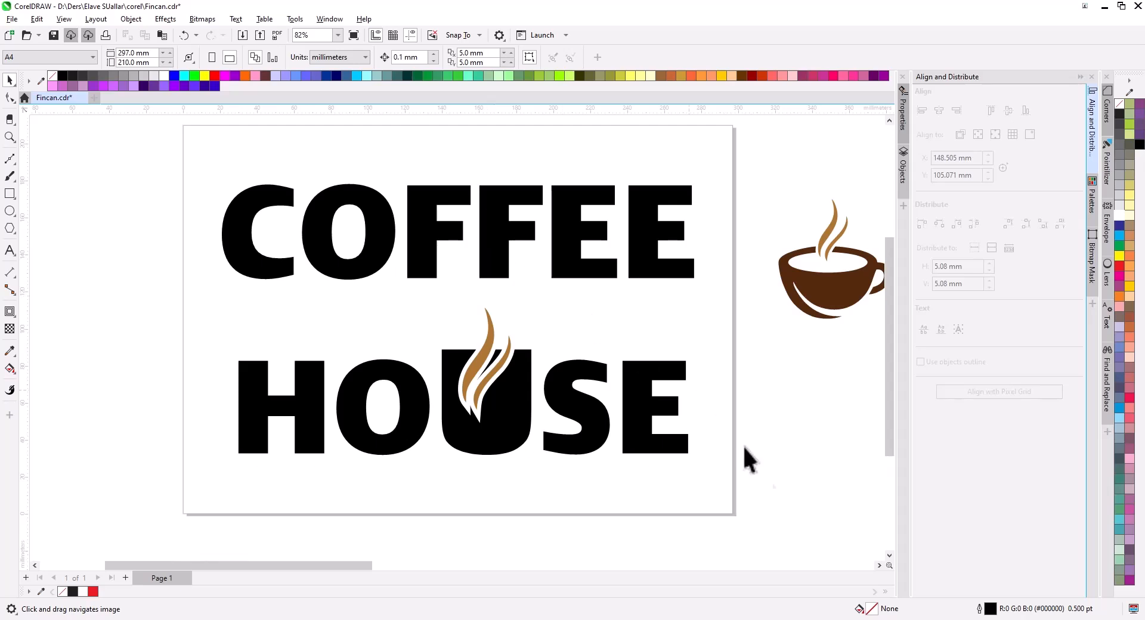
Step: Scale the HOUSE lettering and its cup together down to about 199 mm wide and move them up closer to COFFEE
drag(130, 326, 132, 329)
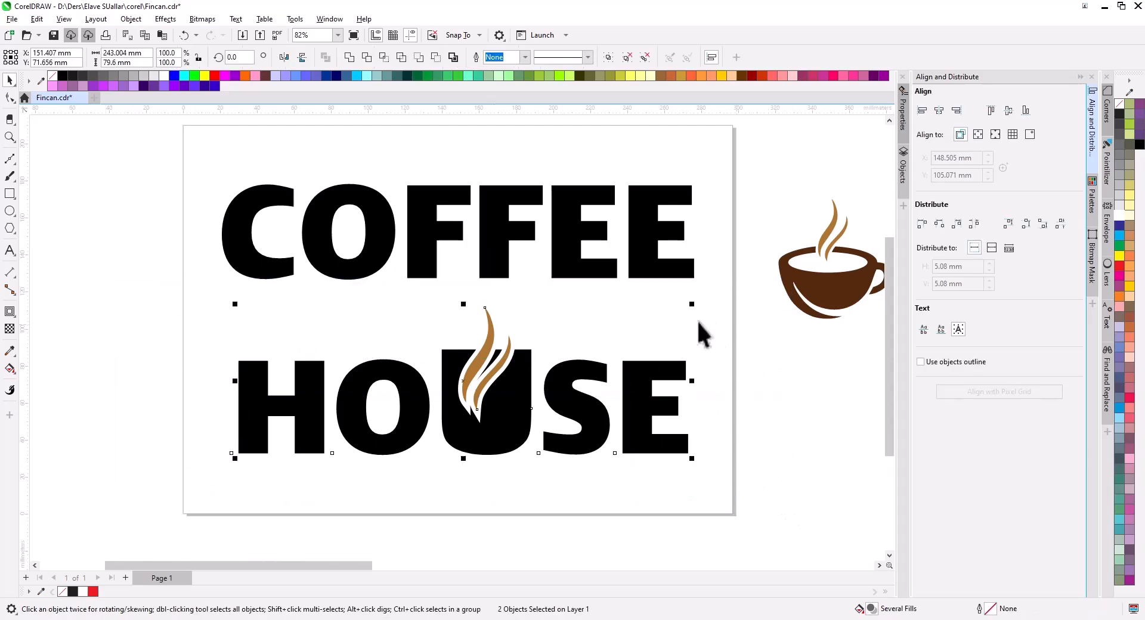
drag(692, 305, 675, 323)
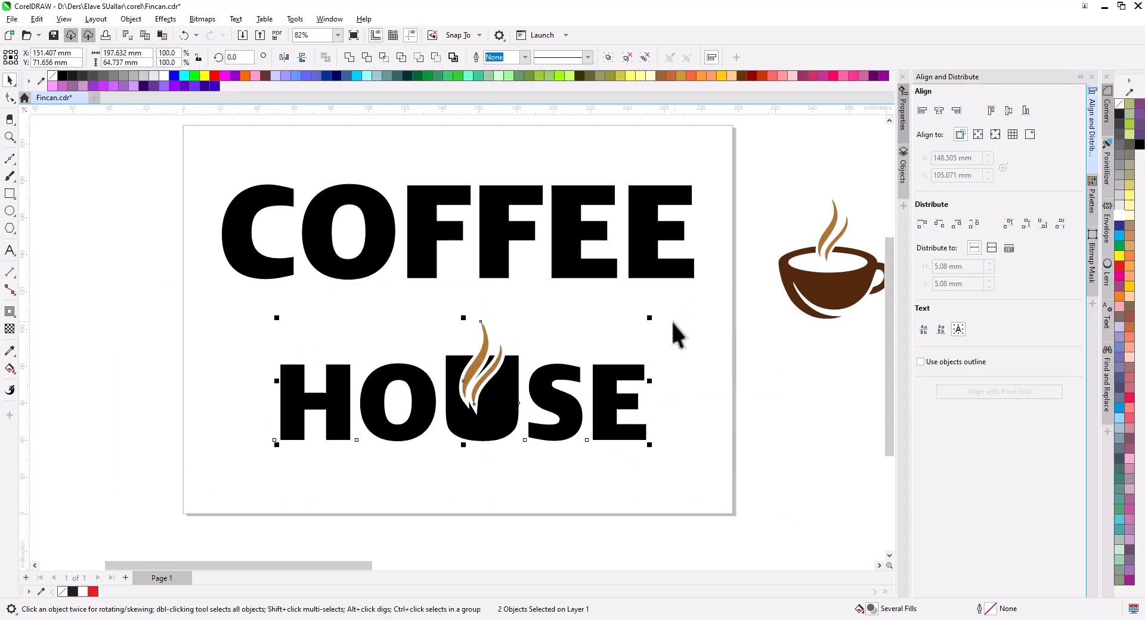
drag(486, 419, 490, 391)
click(149, 302)
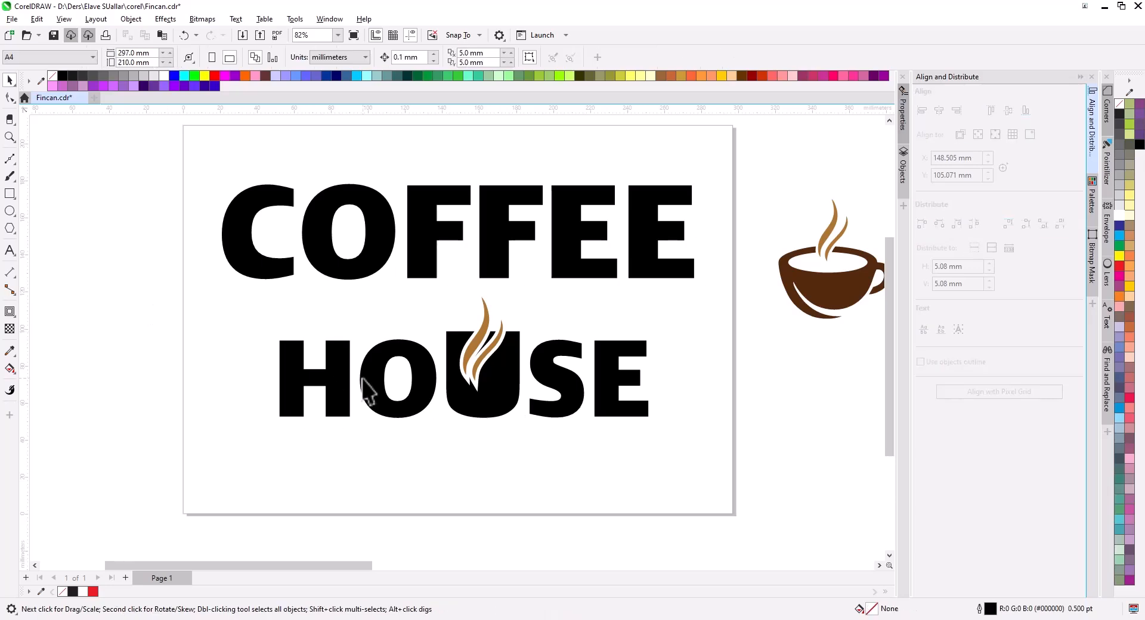
Step: Group the HOUSE lettering with its cup and align the group to the horizontal center of COFFEE
drag(370, 389, 329, 430)
key(ctrl+z)
drag(815, 473, 176, 284)
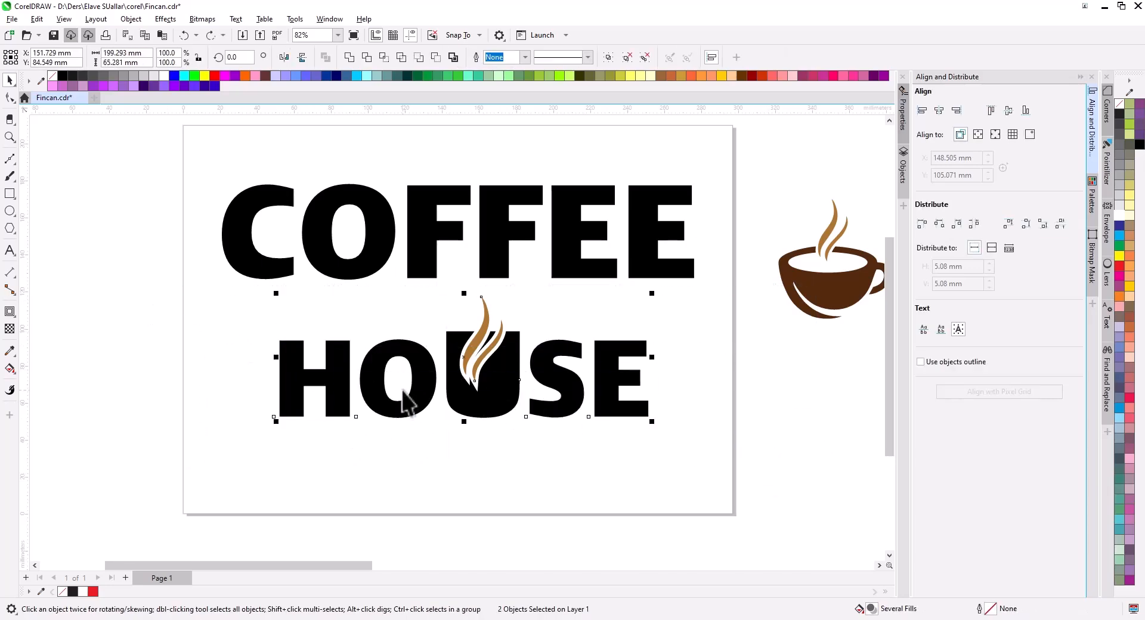
key(ctrl+g)
shift+click(493, 270)
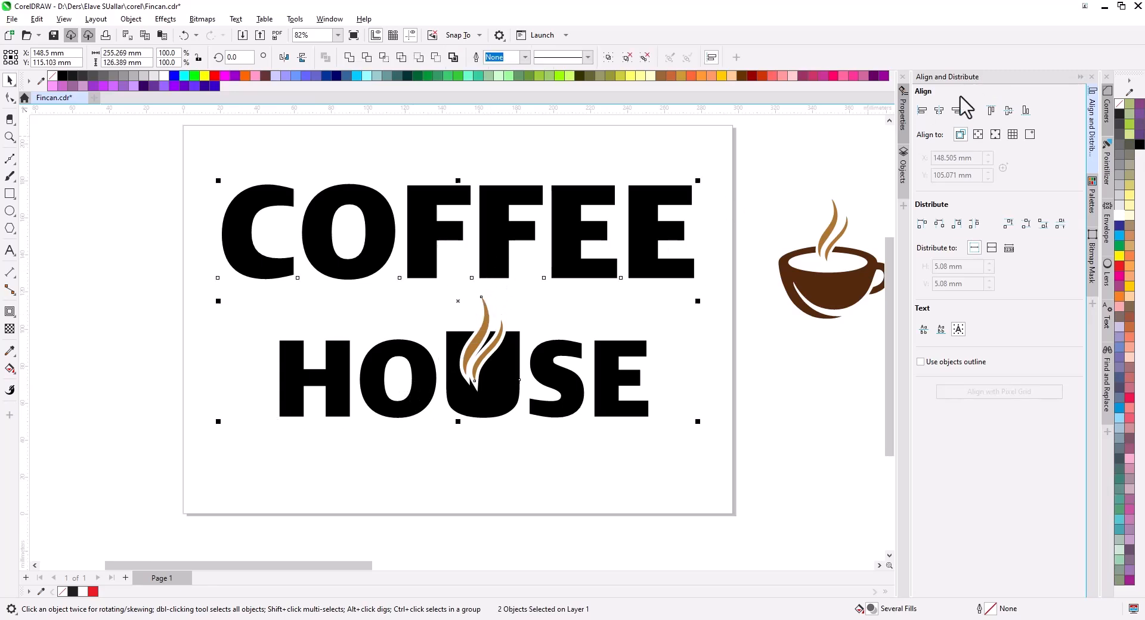
click(940, 110)
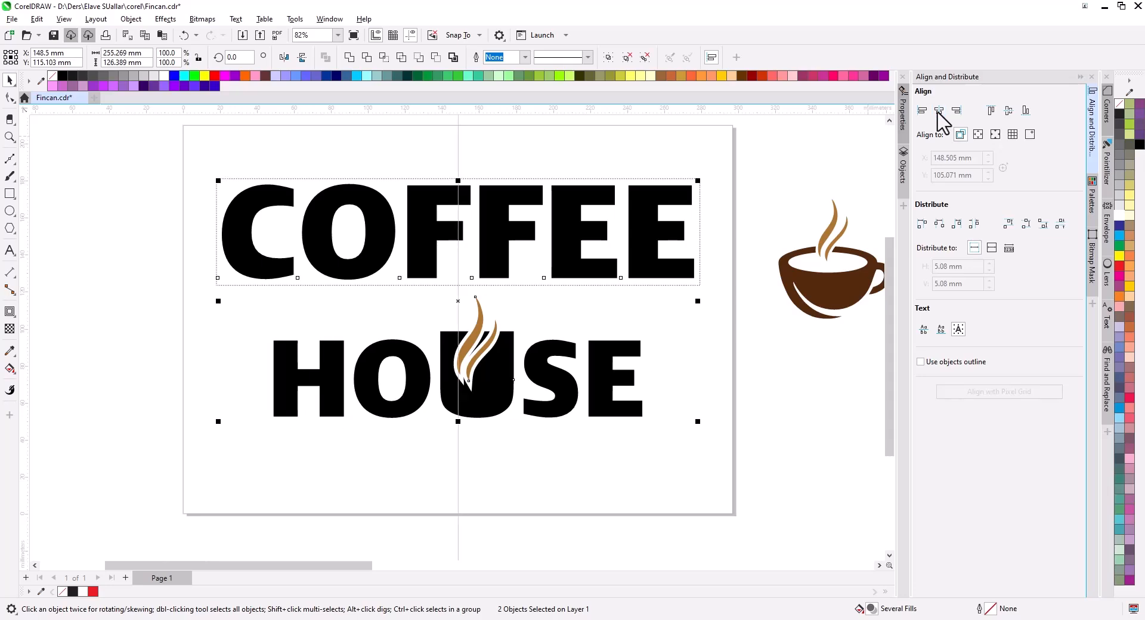
click(536, 565)
Step: Move the brown coffee cup illustration farther away from the page to clear space beside it
scroll(408, 411, down, 3)
drag(229, 395, 509, 335)
scroll(501, 316, up, 3)
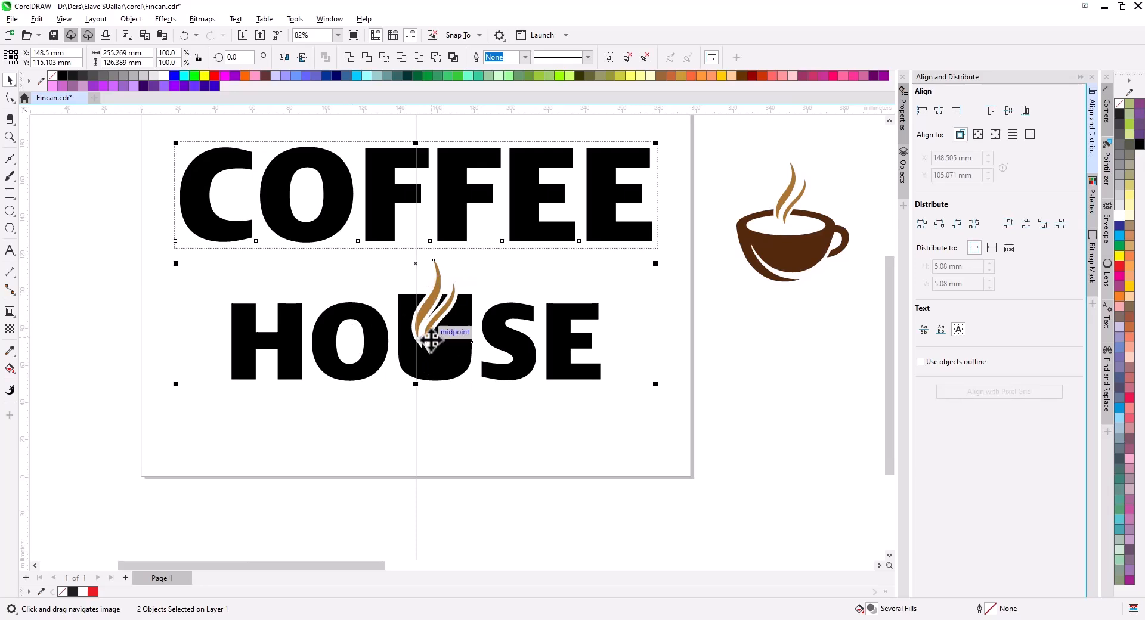
scroll(431, 339, down, 1)
scroll(431, 340, down, 2)
drag(486, 368, 463, 363)
drag(626, 325, 411, 353)
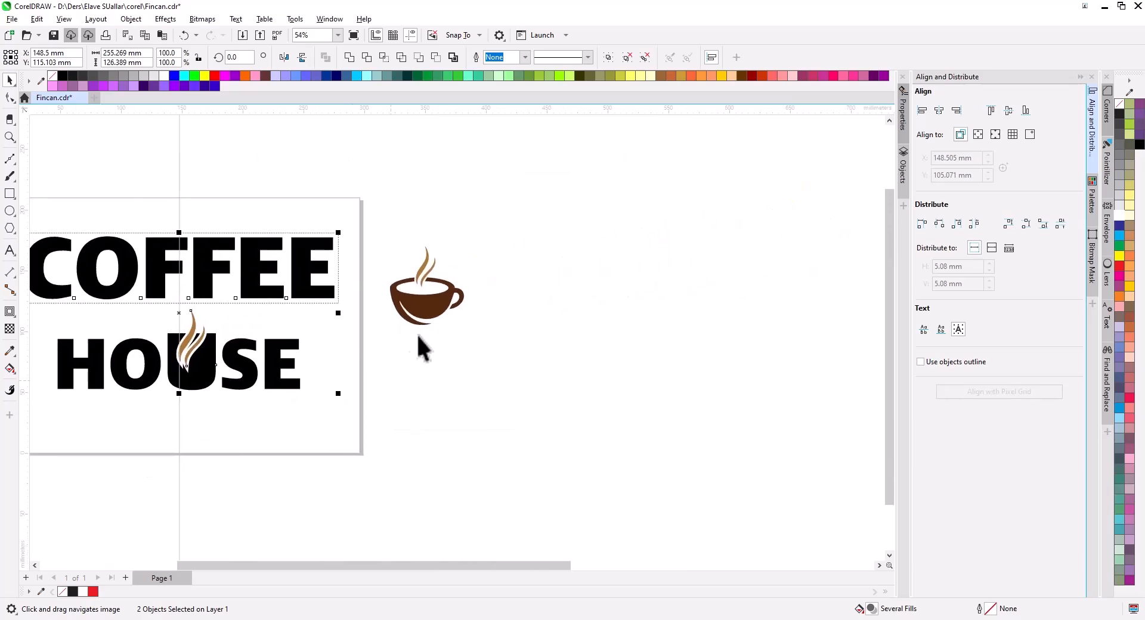
click(428, 314)
drag(429, 314, 413, 168)
drag(426, 304, 596, 314)
Step: Place a duplicate of the complete COFFEE HOUSE lettering in the empty area to the right of the page
drag(112, 199, 476, 445)
drag(563, 490, 563, 491)
drag(414, 302, 684, 364)
right_click(684, 364)
drag(602, 439, 455, 428)
drag(343, 186, 732, 455)
Step: Delete the black cup from the duplicated HOUSE group and move the brown coffee cup into its gap
scroll(565, 408, up, 3)
ctrl+click(544, 424)
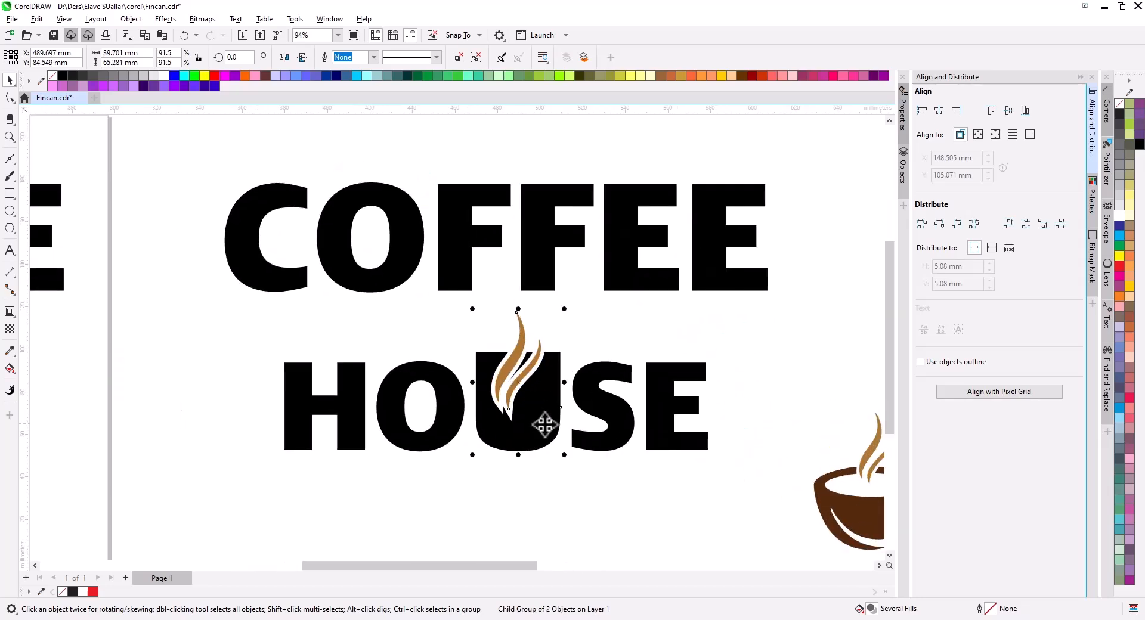
click(540, 440)
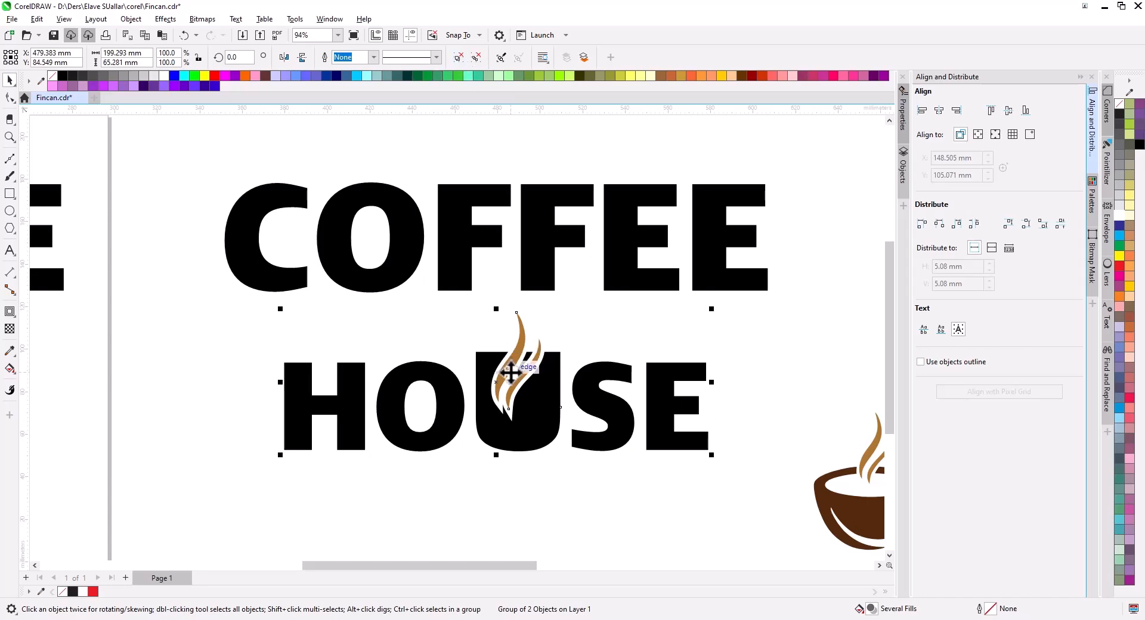
ctrl+click(532, 441)
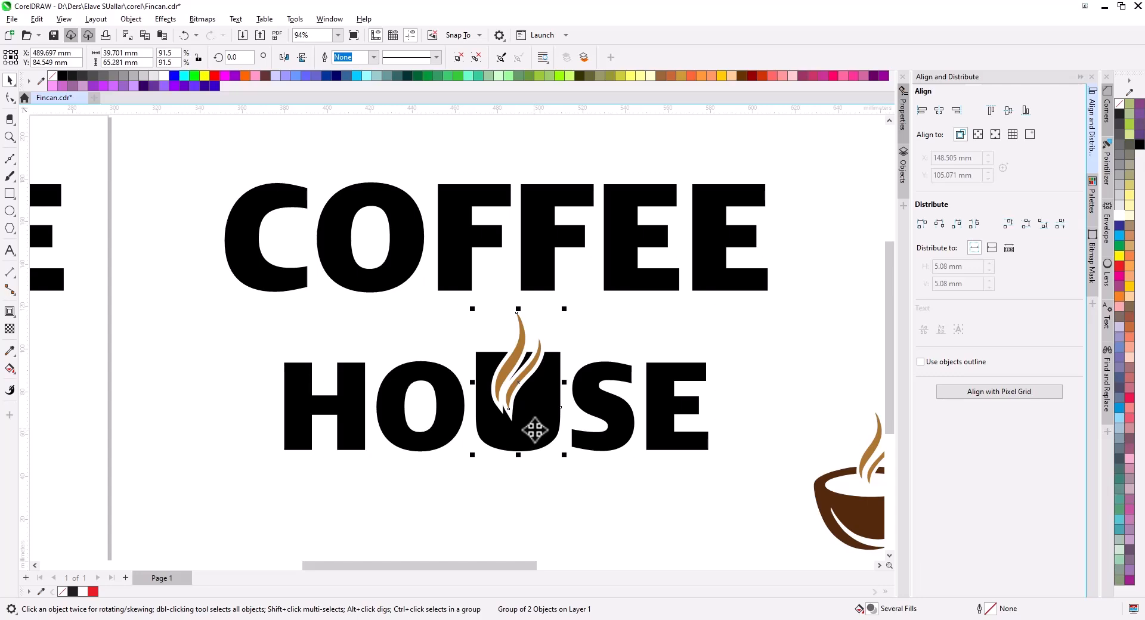
key(Delete)
drag(549, 439, 435, 350)
drag(737, 416, 392, 316)
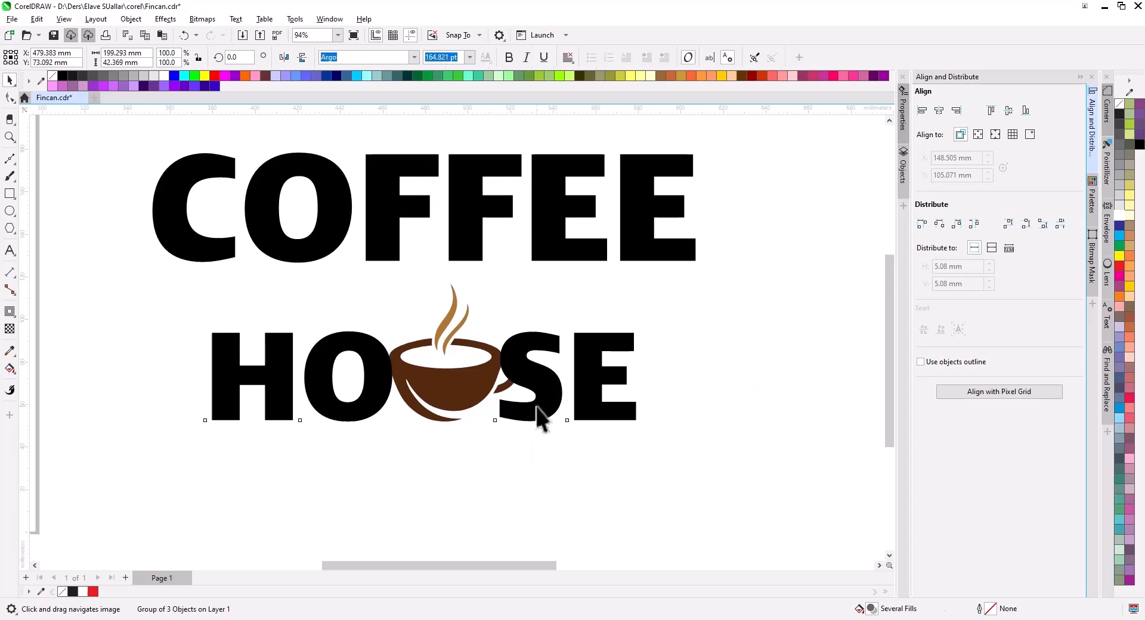
Step: Insert extra space before the S in the duplicated HOUSE text and center the brown cup in the widened gap
double_click(537, 412)
click(499, 410)
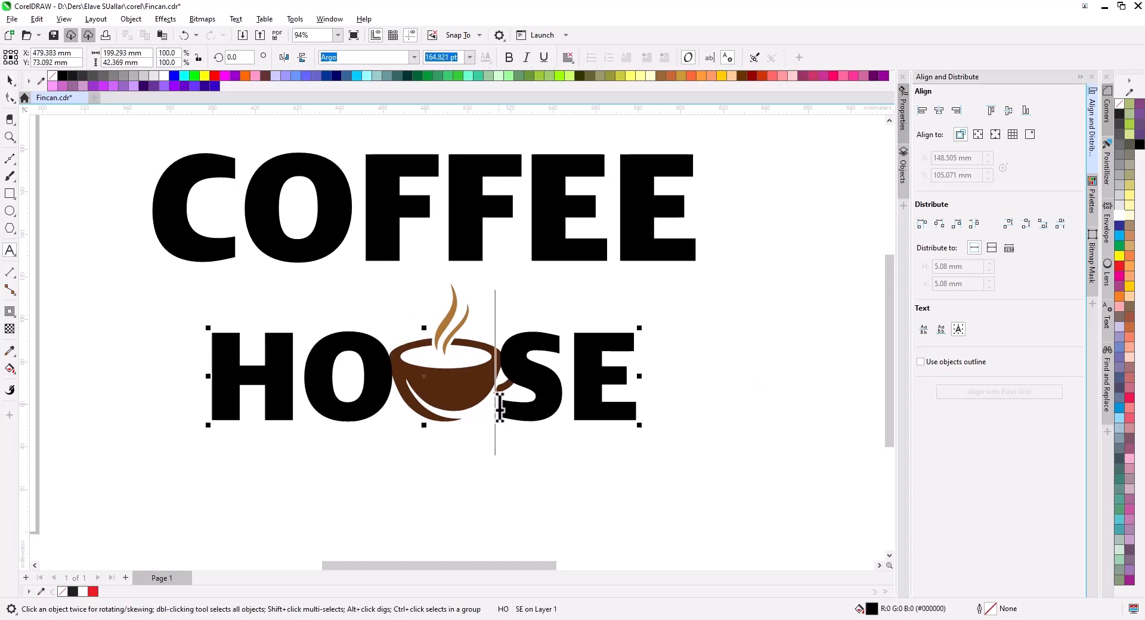
click(7, 83)
click(462, 397)
scroll(477, 406, up, 2)
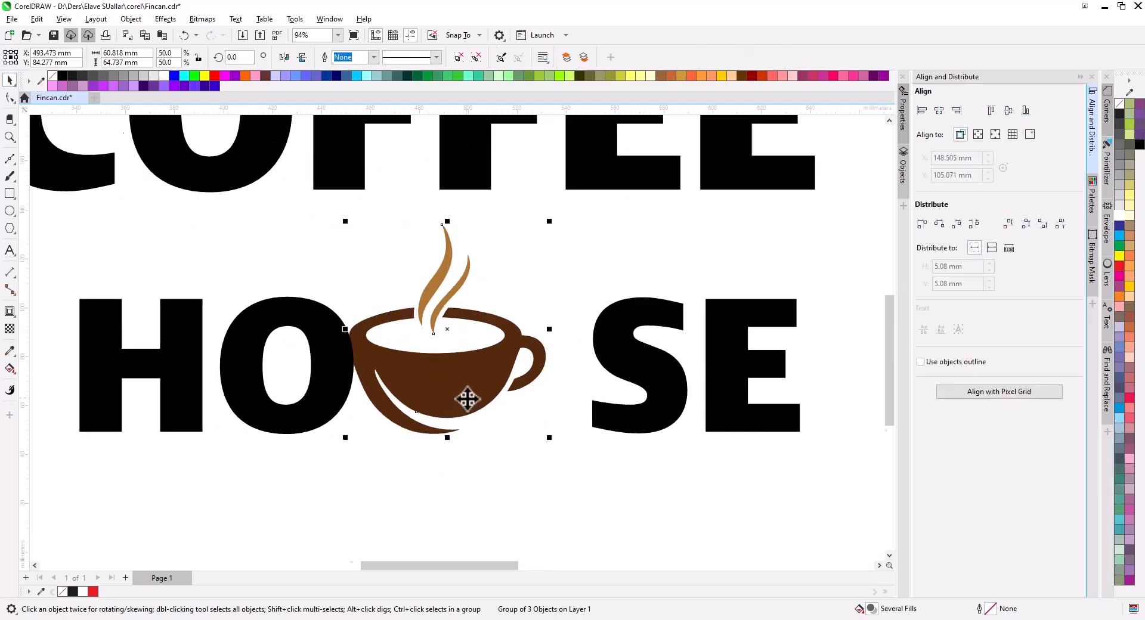
drag(494, 409, 496, 385)
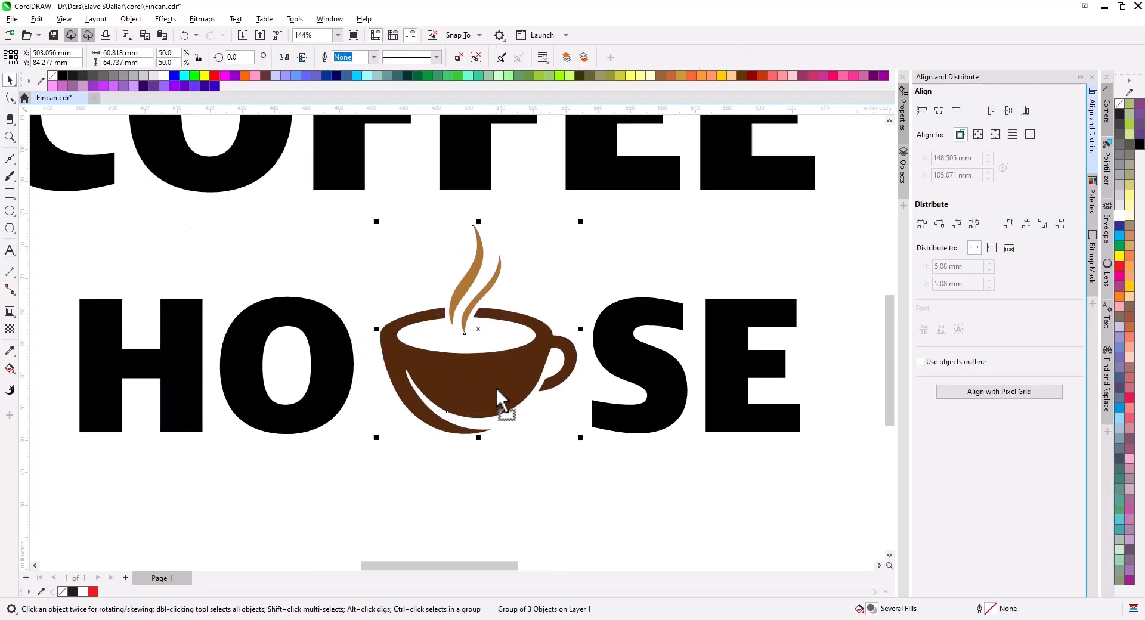
Step: Group the brown cup with the duplicated HOUSE lettering and center the group horizontally with the COFFEE text above
scroll(495, 385, down, 3)
scroll(477, 421, down, 2)
drag(690, 481, 261, 321)
shift+click(386, 424)
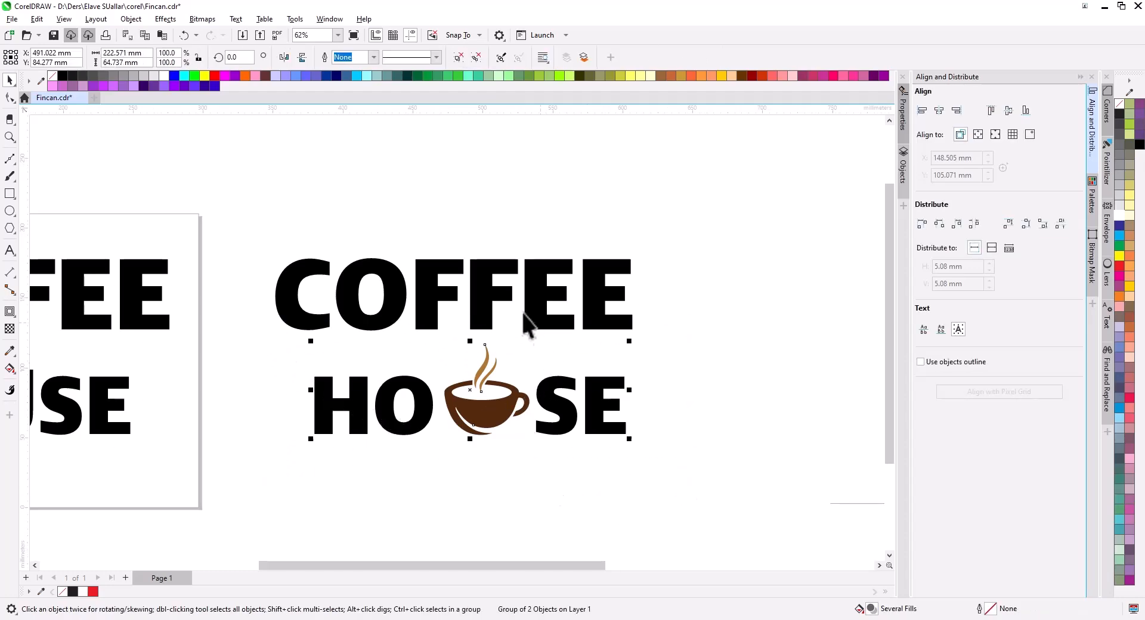
shift+click(486, 288)
key(c)
click(503, 495)
drag(514, 428, 589, 406)
scroll(512, 411, up, 4)
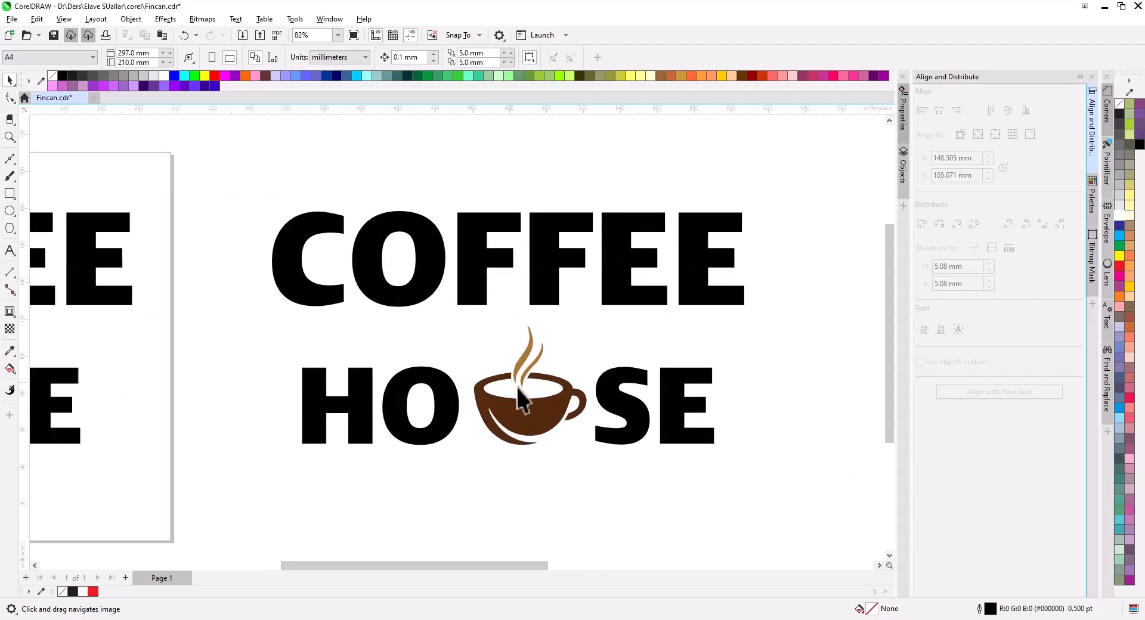
scroll(363, 416, down, 3)
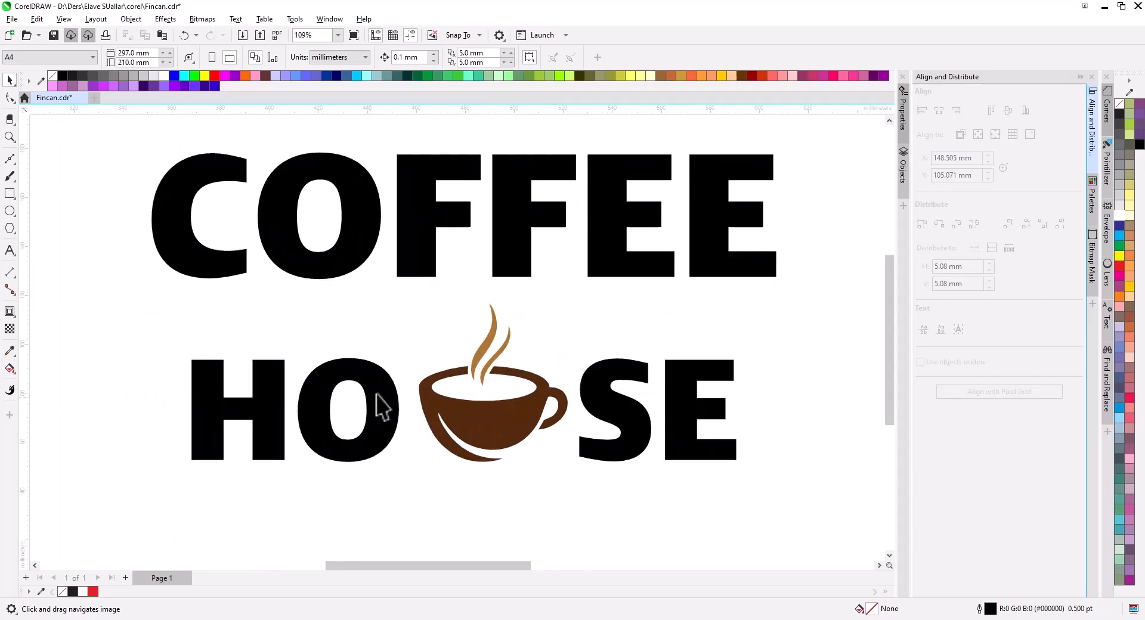
drag(562, 358, 627, 338)
drag(392, 263, 428, 221)
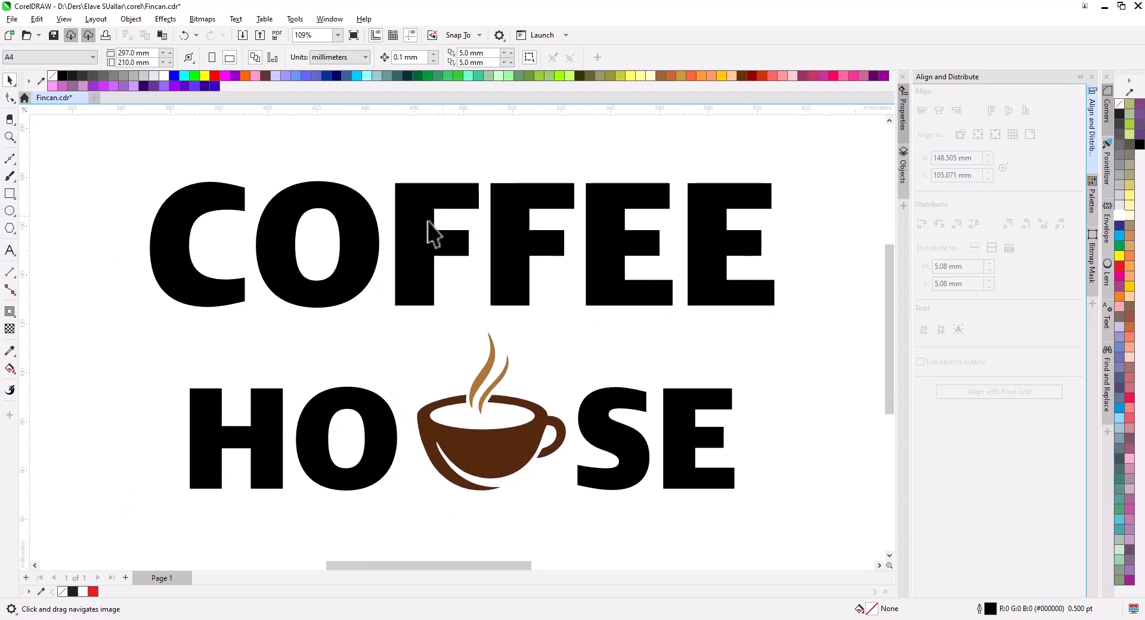
Step: Try to add a contour to the grouped HOUSE lettering and brown cup with the Contour tool
click(477, 465)
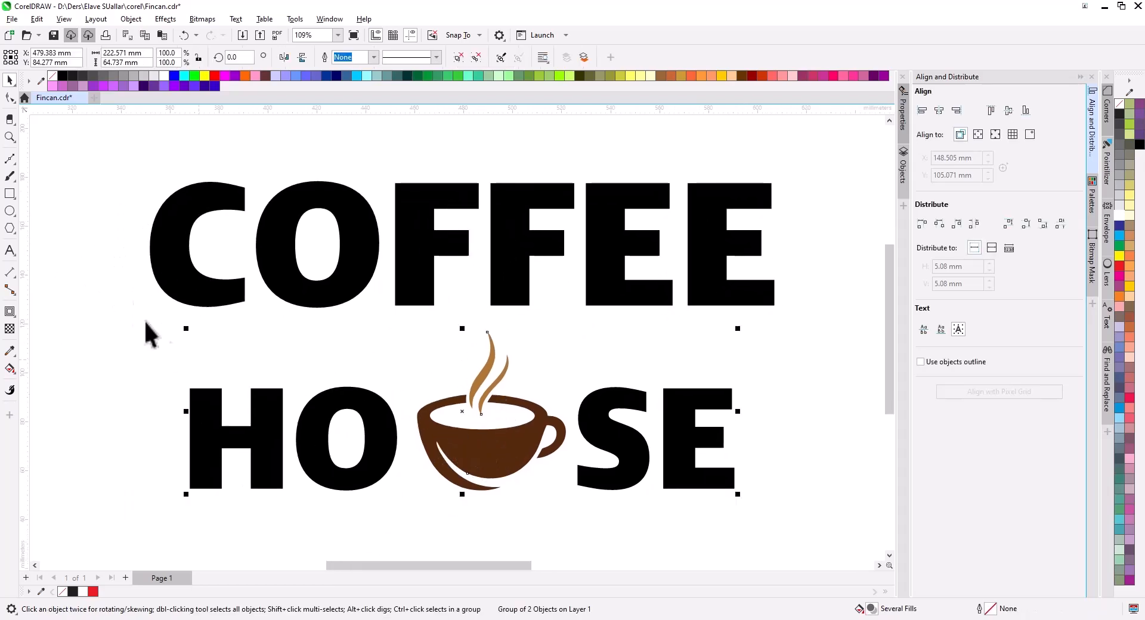
scroll(513, 399, down, 2)
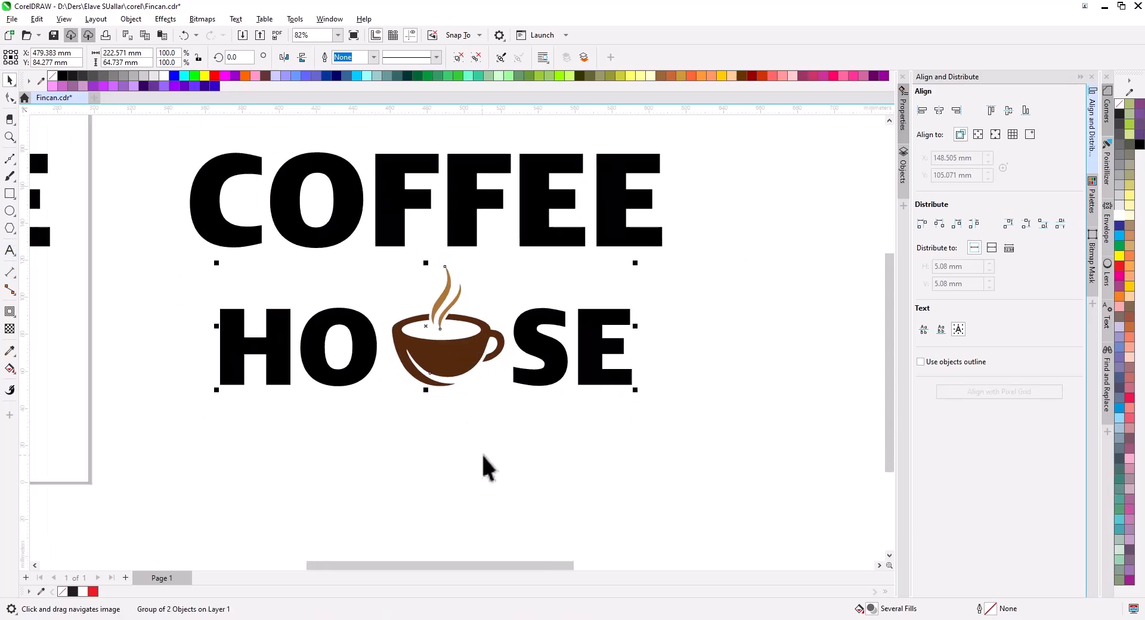
click(418, 361)
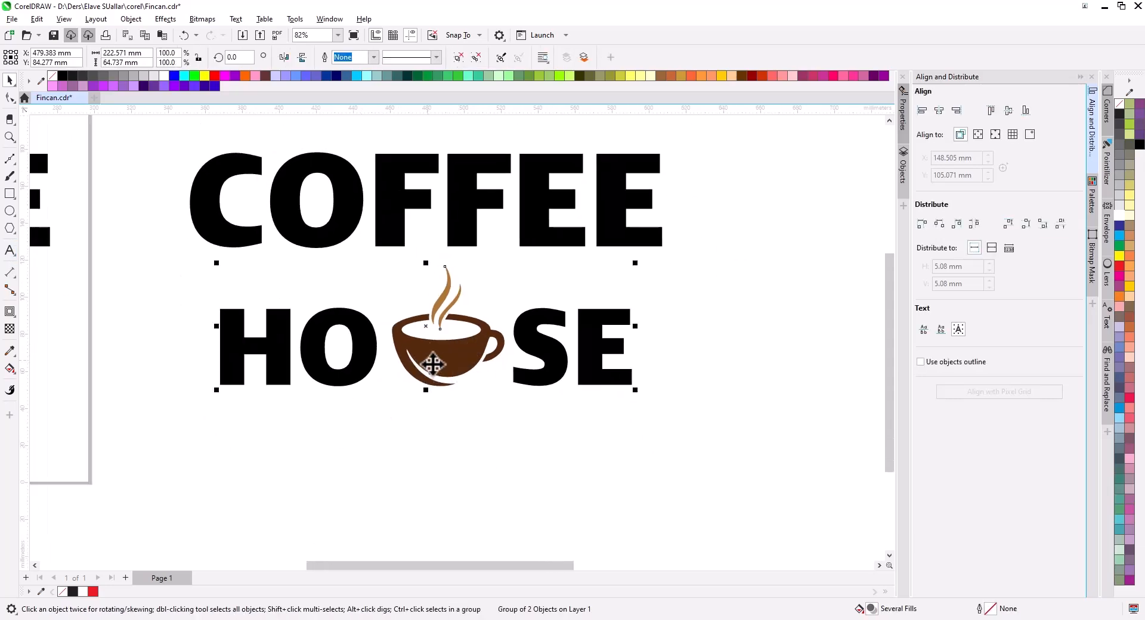
click(10, 316)
click(49, 328)
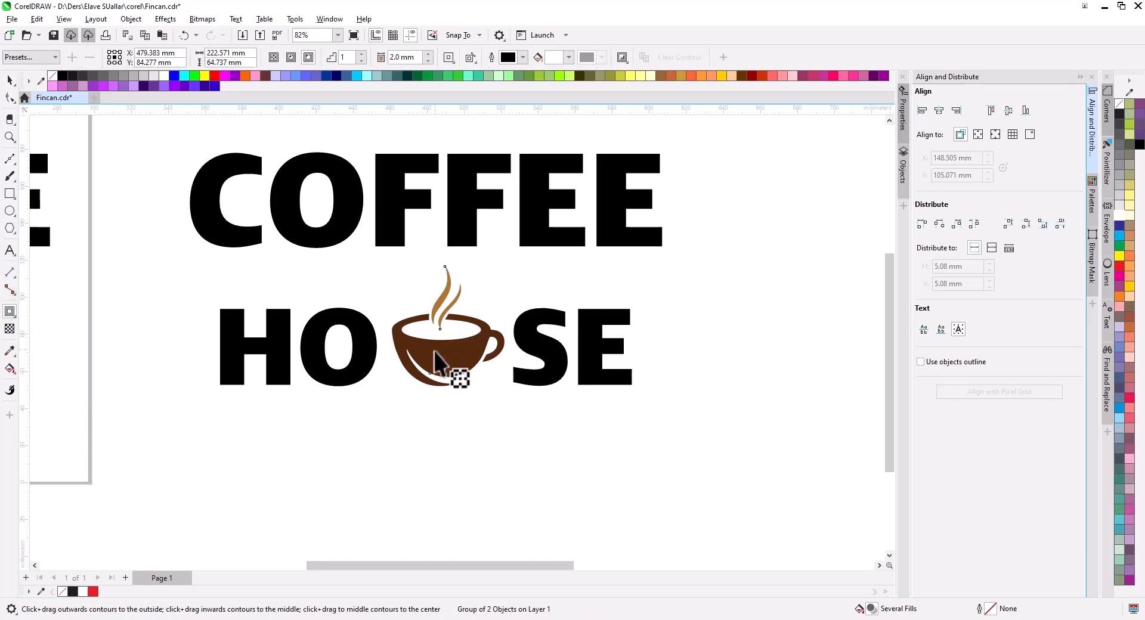
drag(445, 282, 418, 260)
key(ctrl+z)
click(10, 80)
key(Escape)
Step: Select only the brown cup inside the HOUSE group and add a one-step outside contour of about 2.98 mm
click(535, 361)
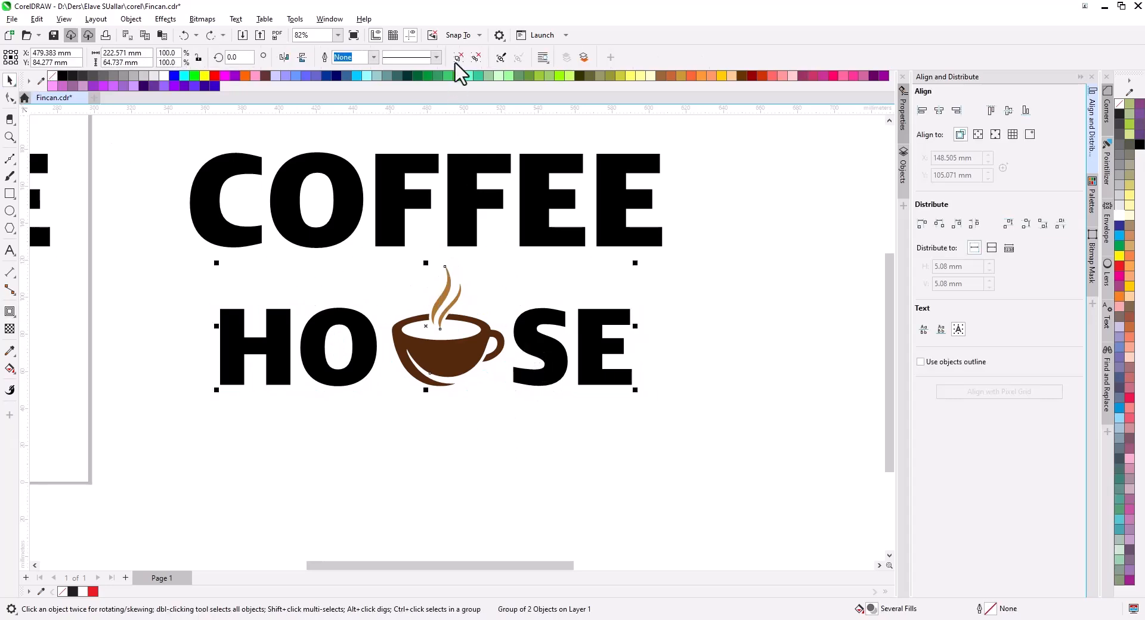
ctrl+click(453, 352)
scroll(447, 353, up, 2)
drag(463, 351, 440, 416)
key(ctrl+z)
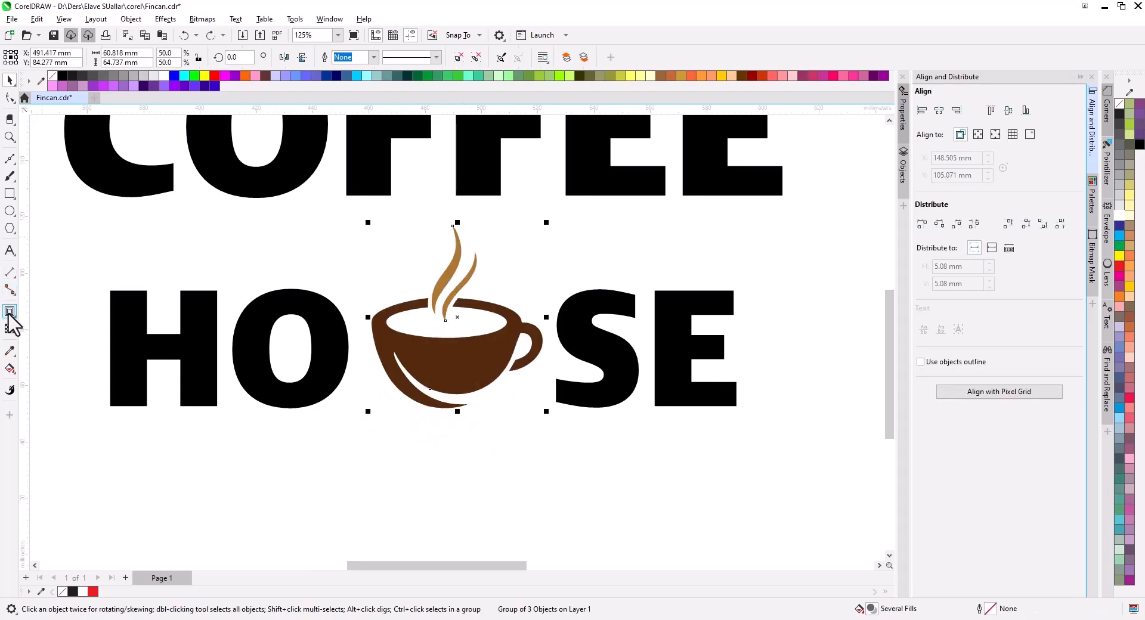
click(9, 313)
drag(369, 315, 364, 319)
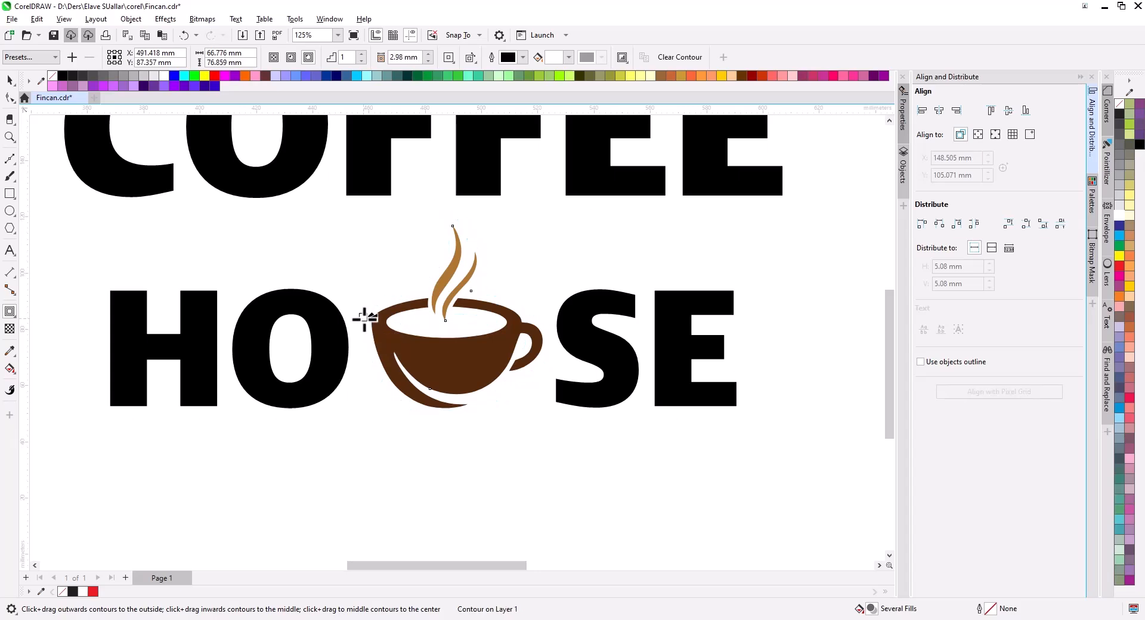
Step: Set the fill color of the contour around the brown cup to black
click(569, 57)
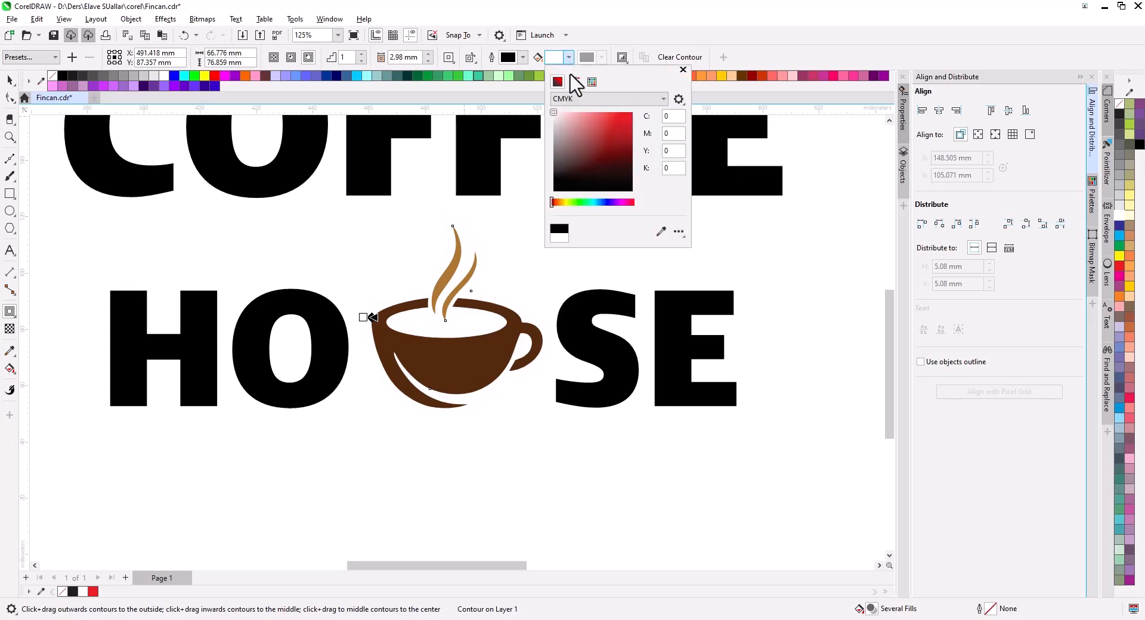
click(7, 80)
click(491, 515)
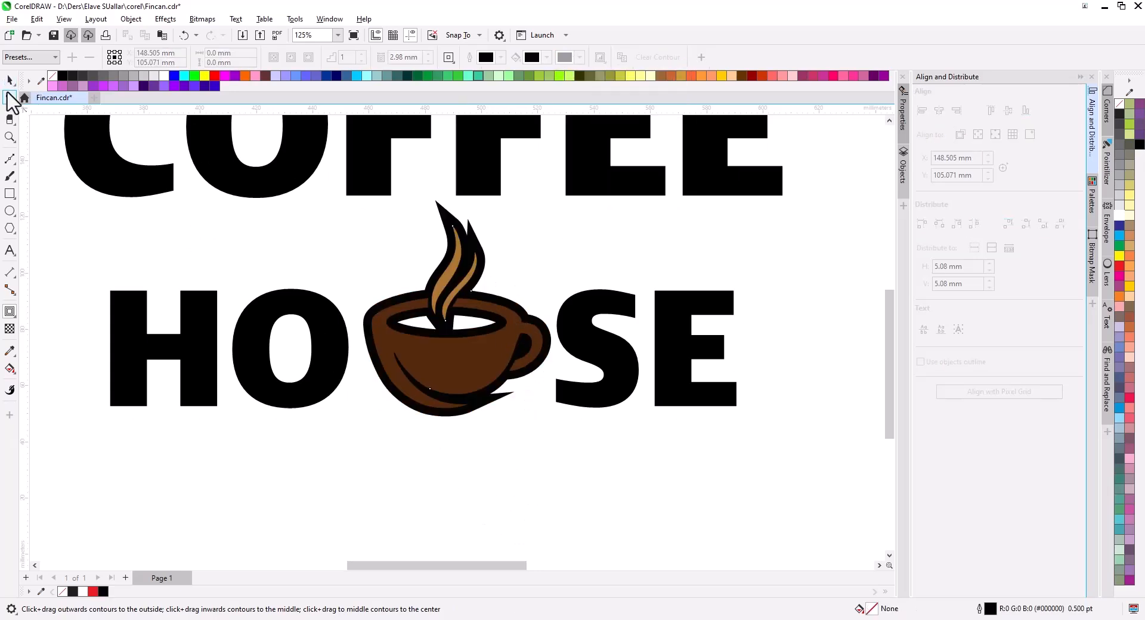
Step: Break the black contour apart from the brown cup group so it becomes a separate object
click(9, 80)
click(520, 326)
right_click(518, 324)
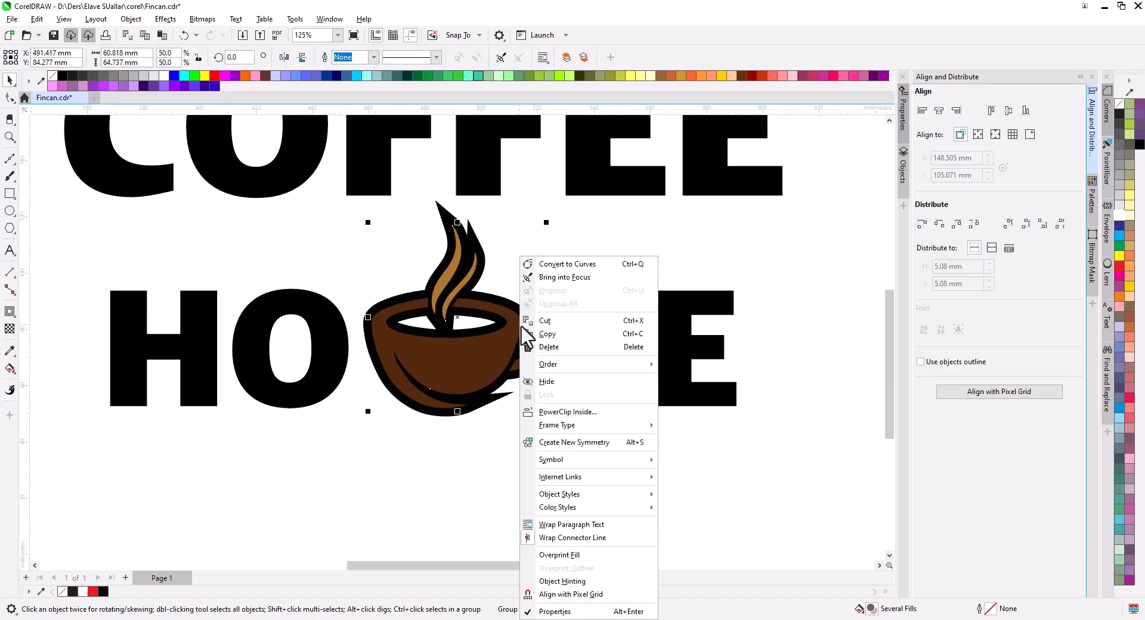
click(542, 245)
right_click(514, 304)
click(533, 312)
click(504, 283)
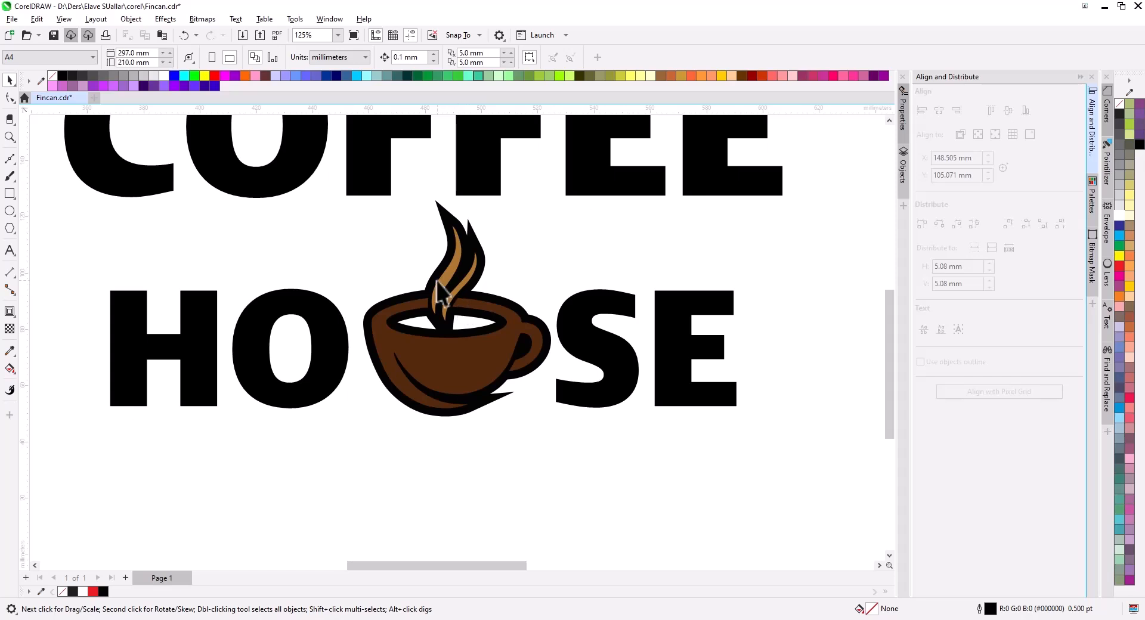
Step: Recolor the cup body inside the outline white and fill both steam wisps with yellow (C0 M20 Y100 K0)
ctrl+click(464, 334)
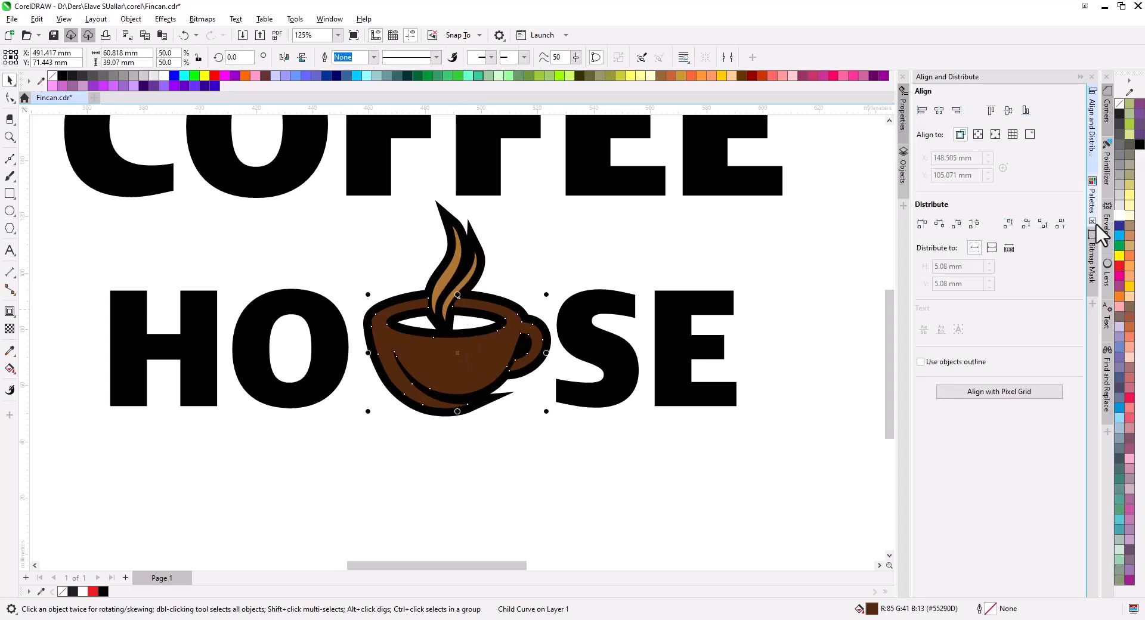
click(1120, 215)
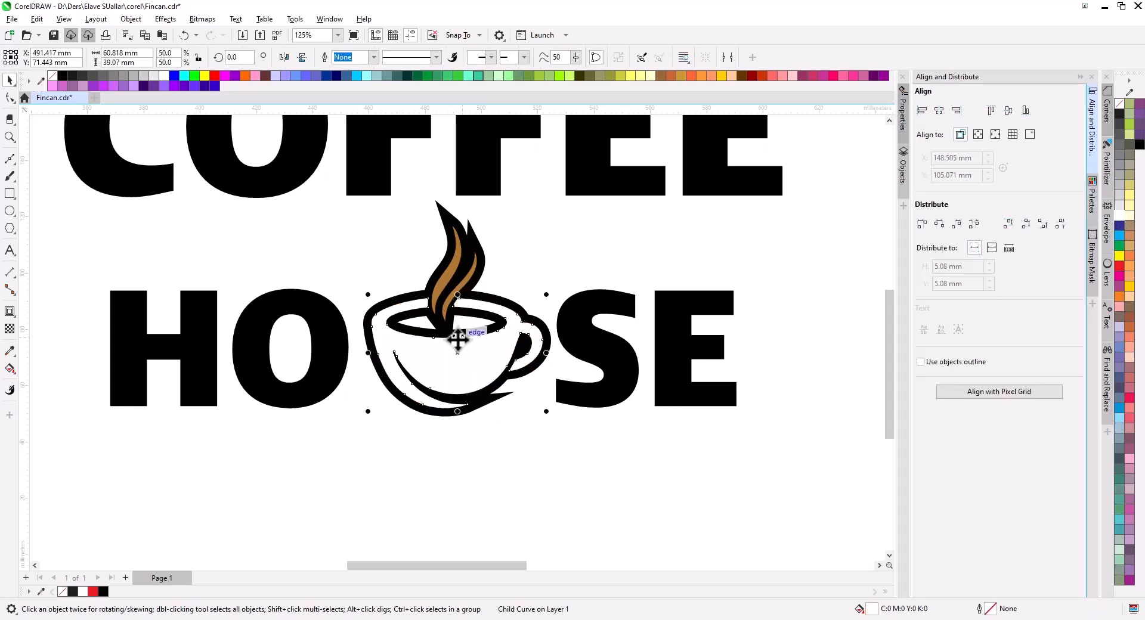
scroll(457, 339, up, 3)
ctrl+click(464, 313)
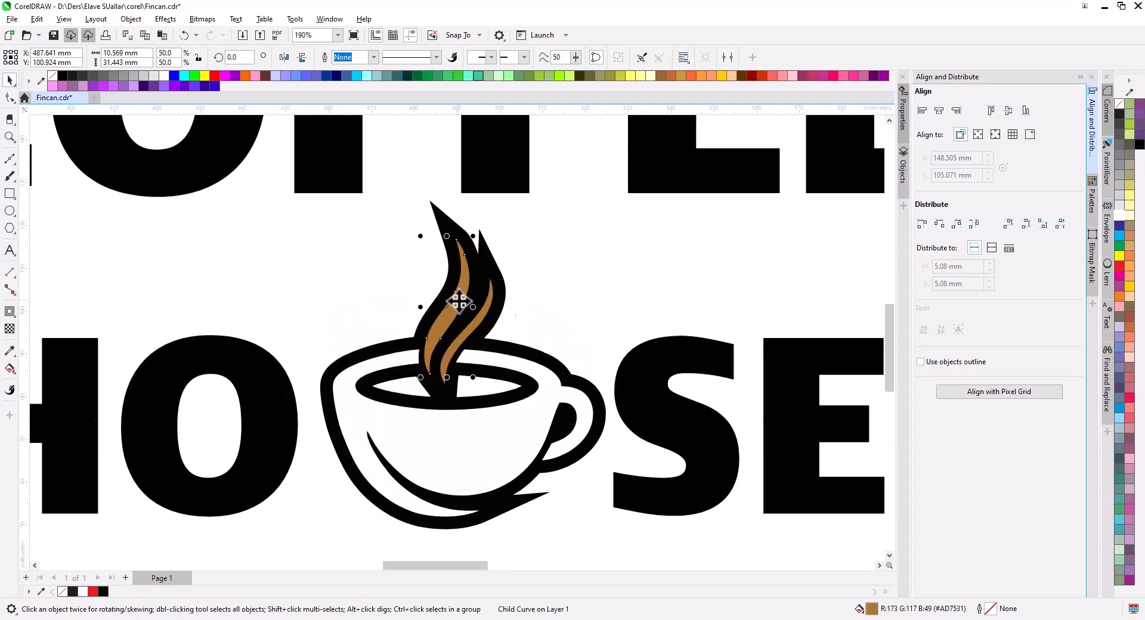
scroll(456, 326, up, 10)
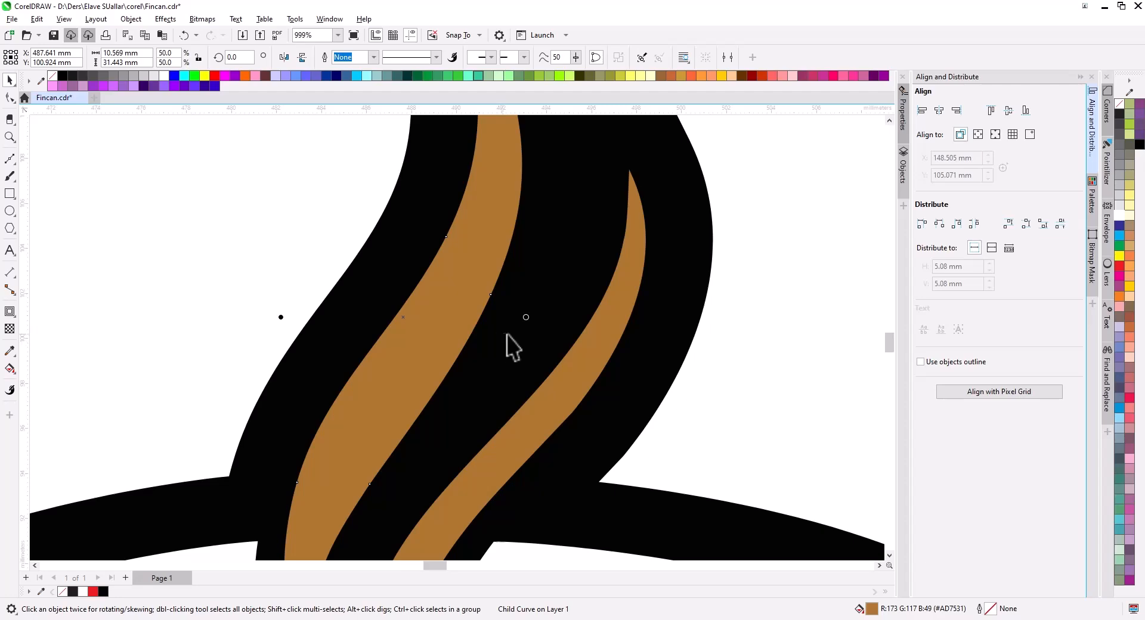
scroll(508, 355, down, 4)
drag(505, 380, 517, 334)
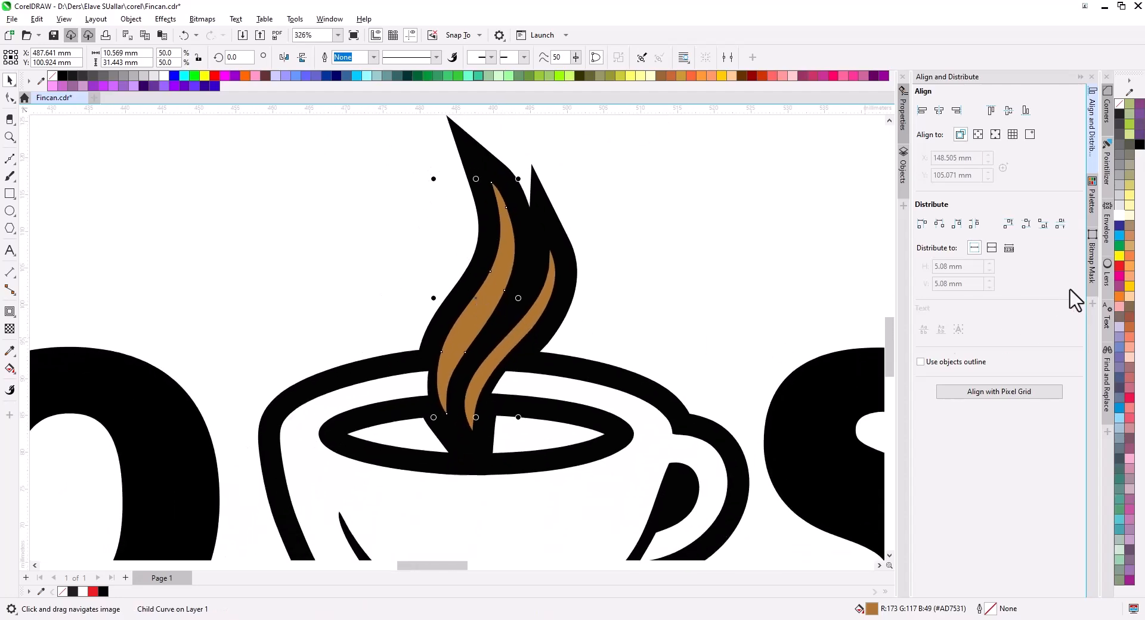
click(1130, 287)
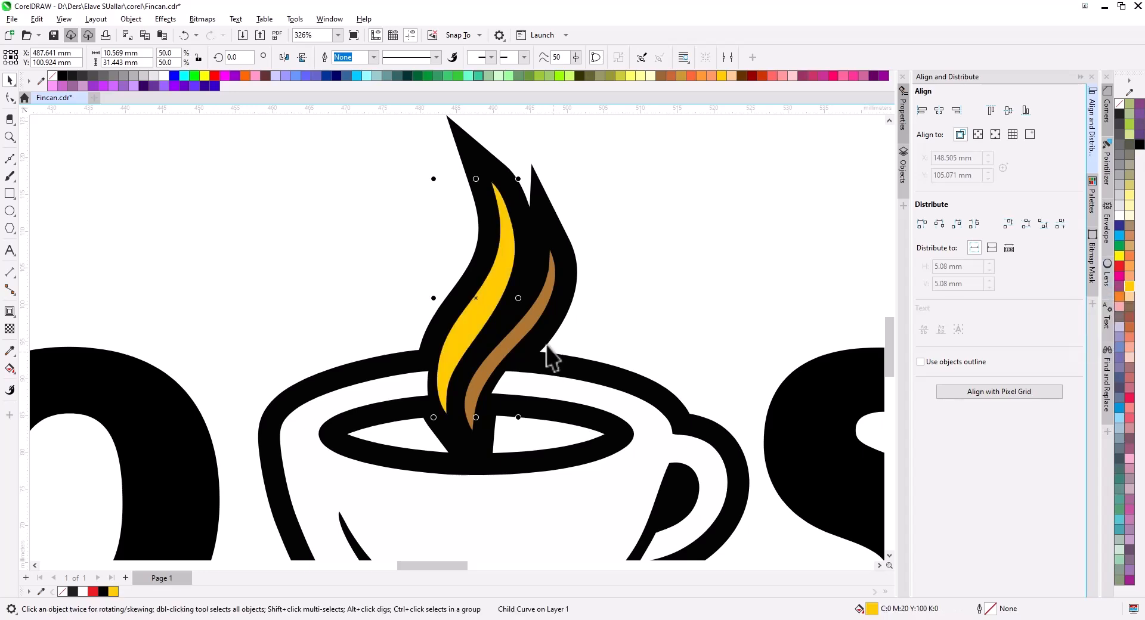
click(530, 316)
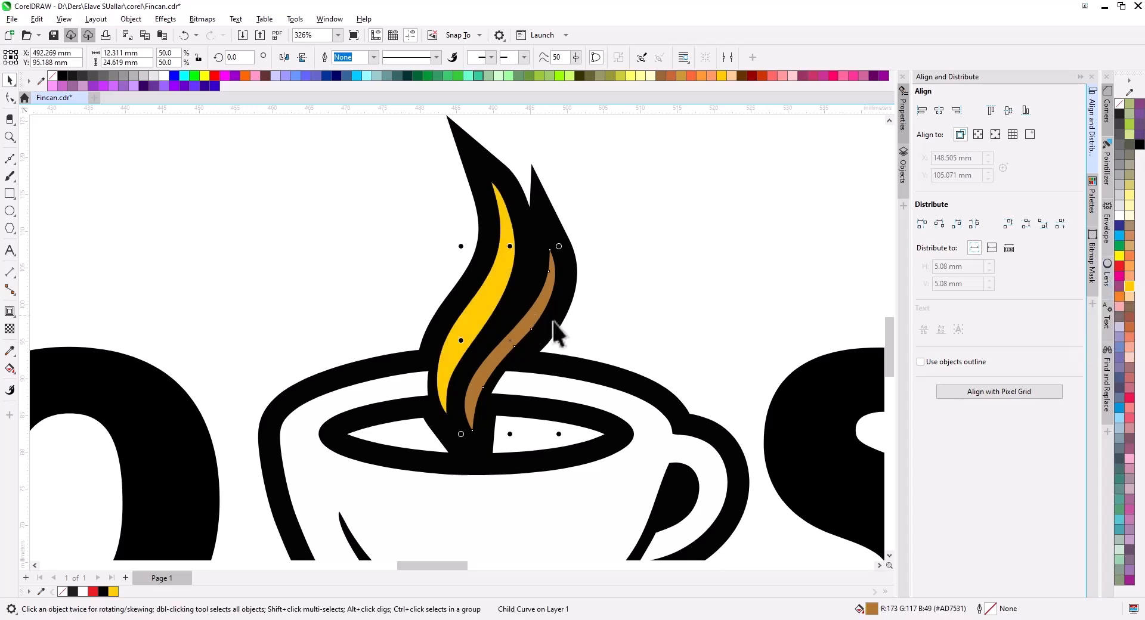
click(1130, 288)
scroll(479, 440, up, 5)
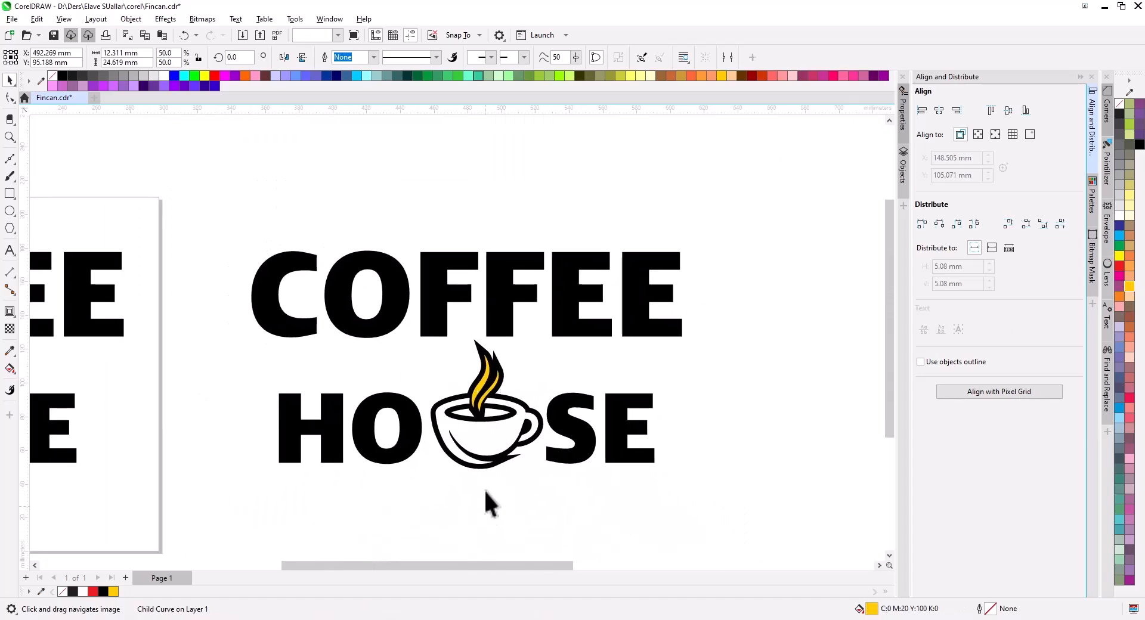
click(484, 495)
Step: Delete the tip node of the pointed spike on the black contour at the cup's lower right
scroll(411, 367, up, 1)
click(444, 307)
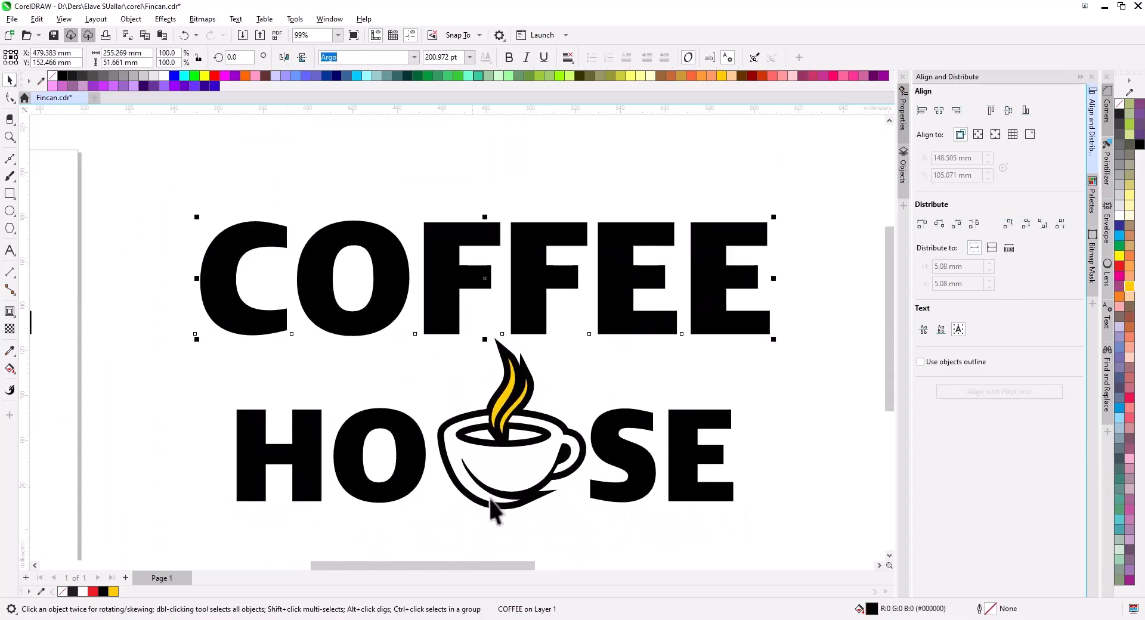
click(537, 517)
scroll(549, 507, up, 4)
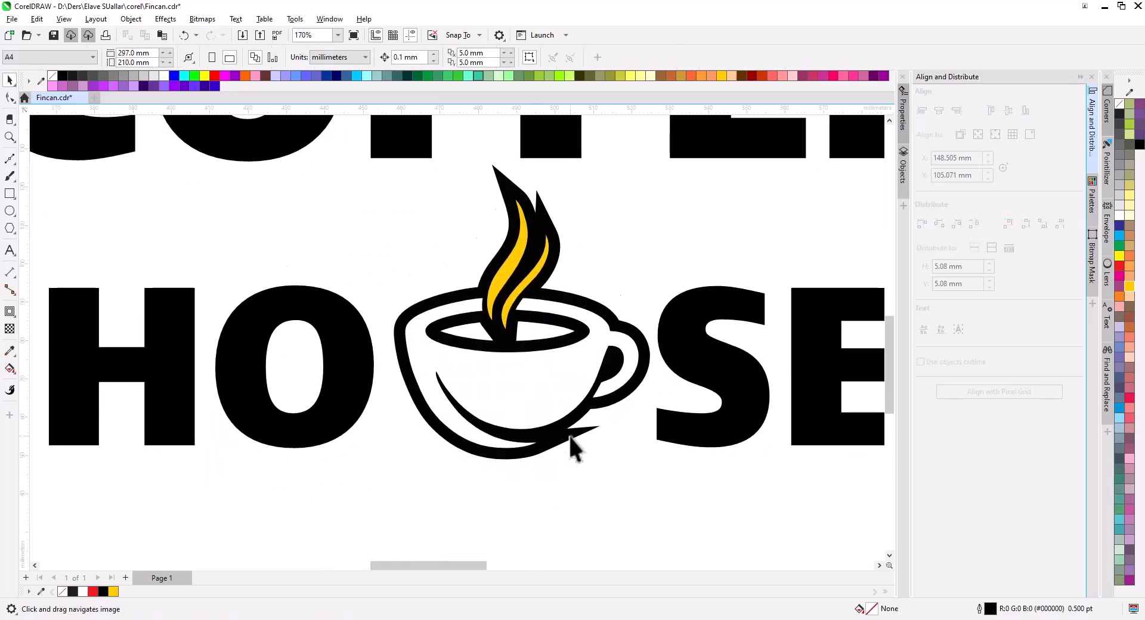
key(F10)
click(579, 434)
scroll(623, 421, up, 4)
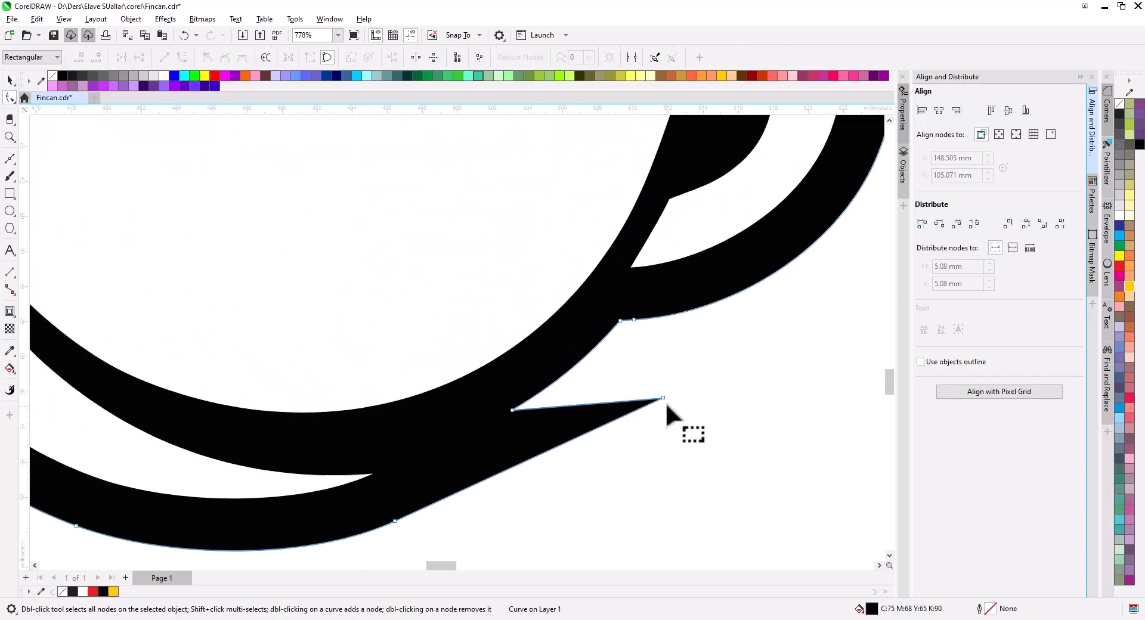
double_click(663, 398)
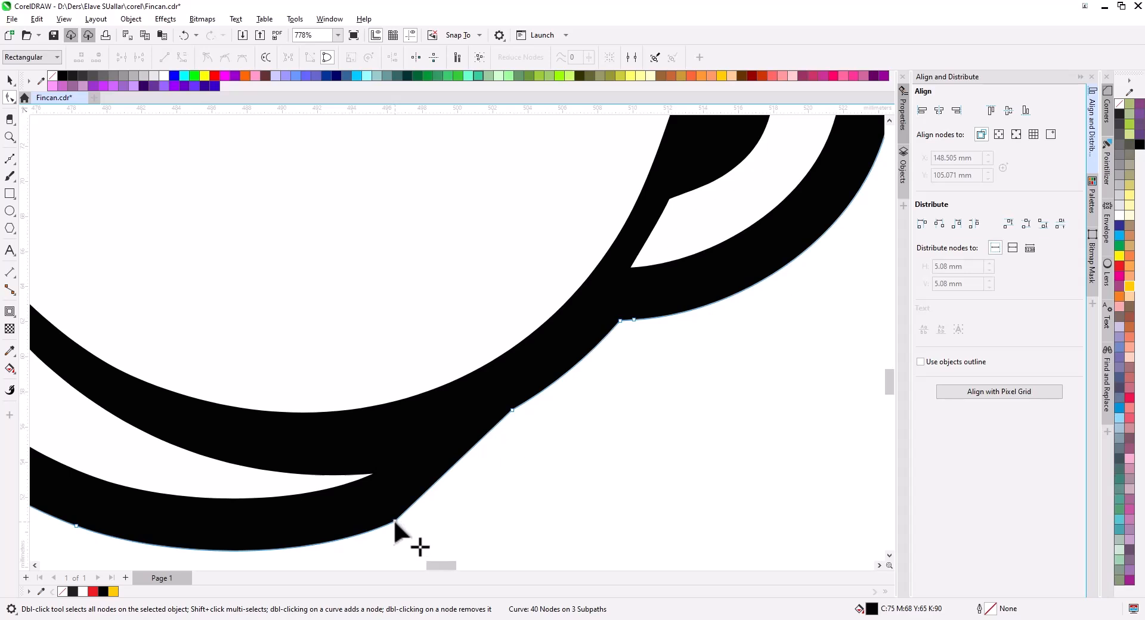
Step: Pull the straight contour edge outward with an added node, convert it to curves, and delete that node to round the edge
double_click(448, 471)
drag(447, 471, 461, 473)
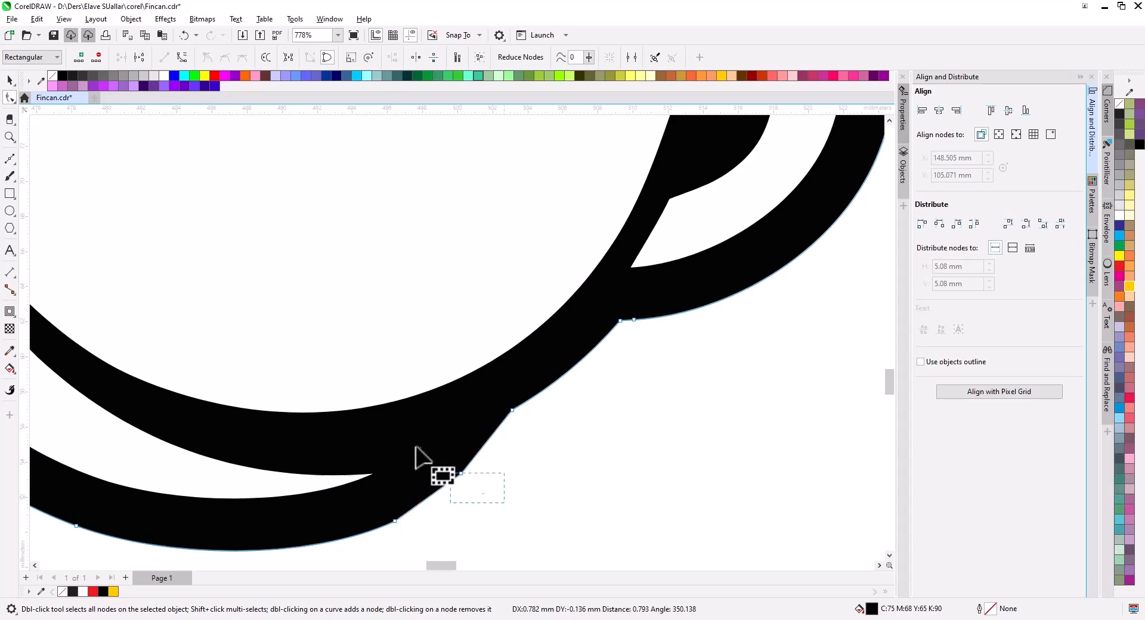
click(183, 58)
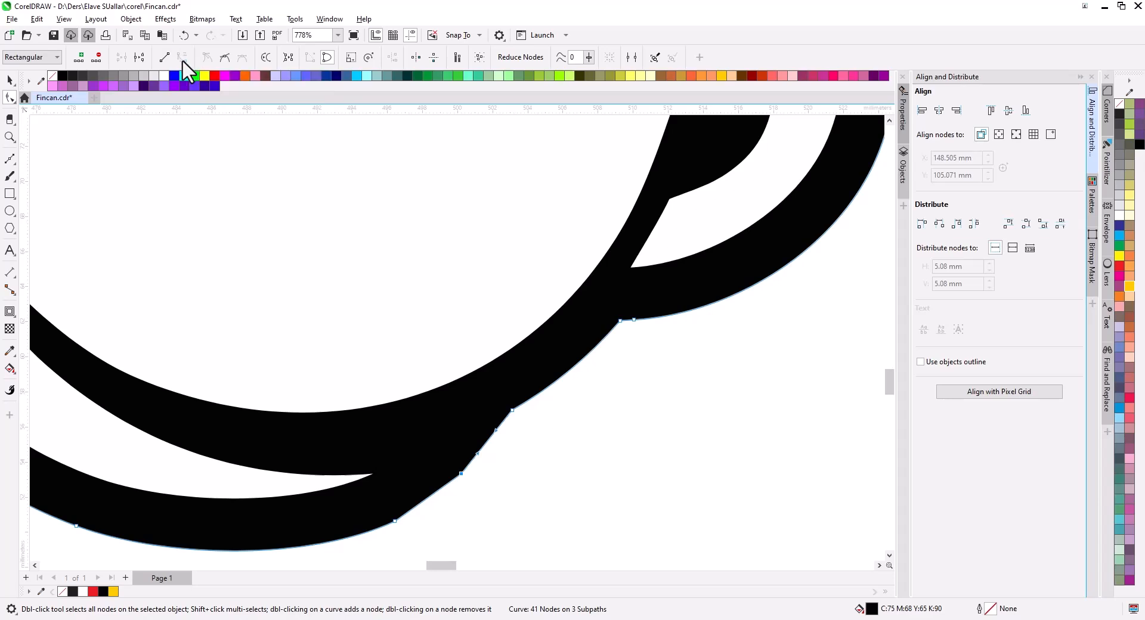
key(Delete)
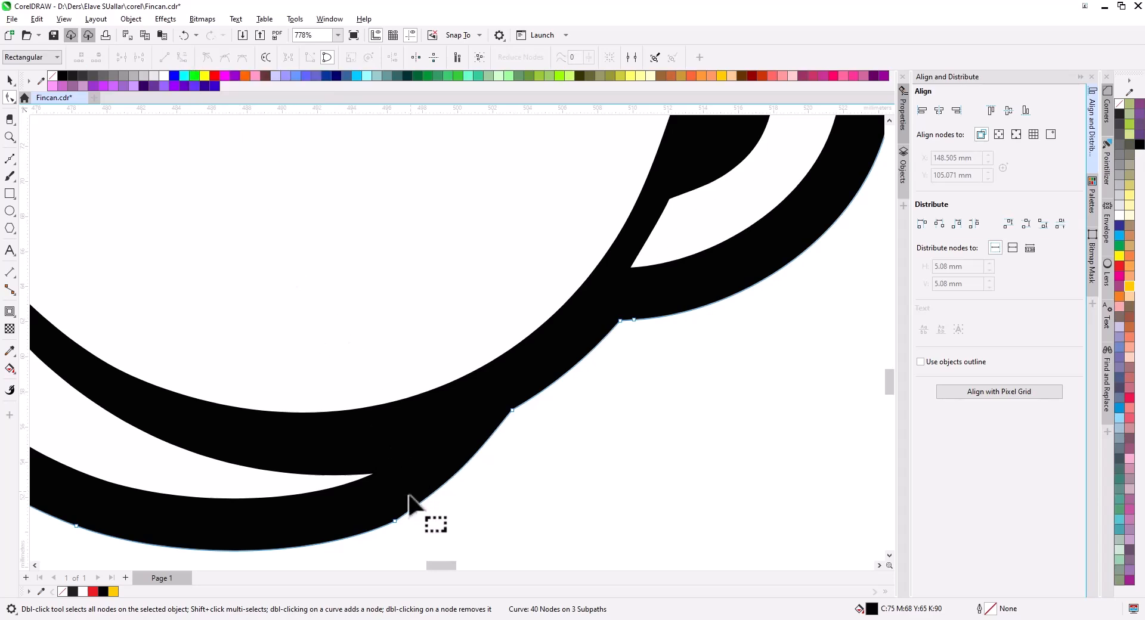
Step: Replace the corner node beneath the cup with one further left and adjust the adjoining contour segment into a smooth curve
double_click(312, 542)
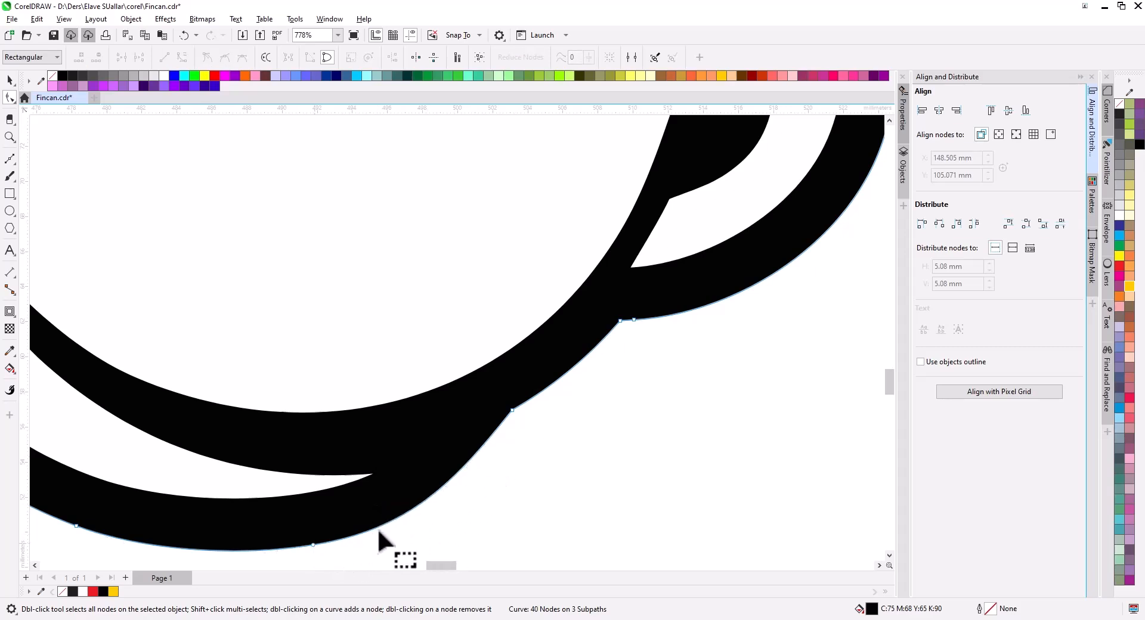
click(512, 411)
drag(457, 484, 468, 487)
scroll(481, 461, down, 1)
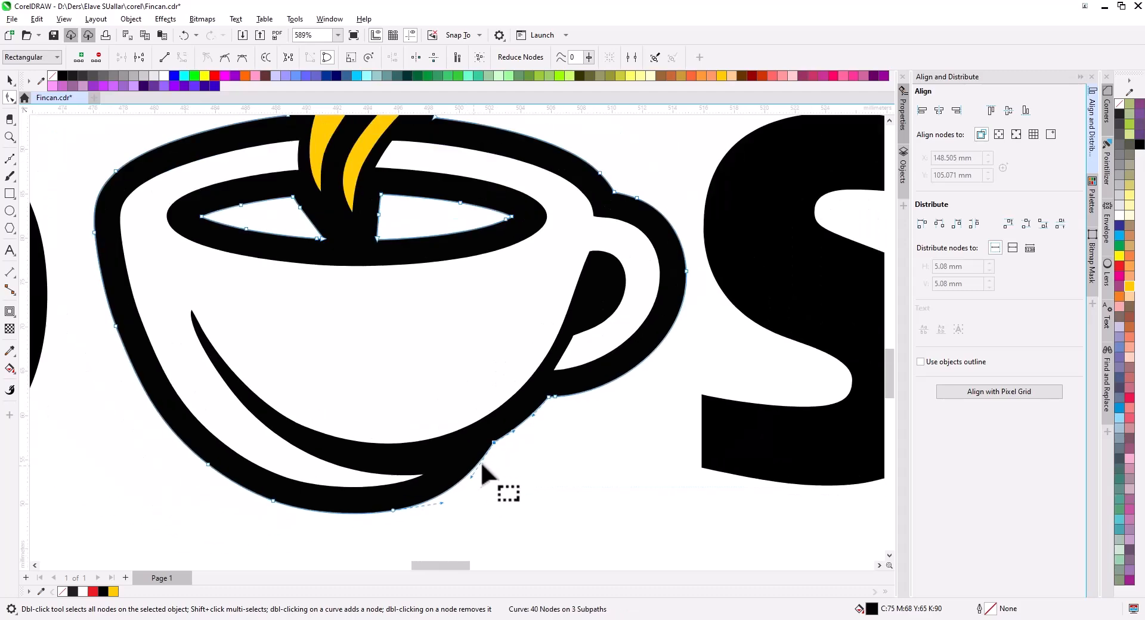
click(10, 80)
Step: Examine the outlined cup in the HOUSE lettering and compare it with the first version and the original brown cup
scroll(535, 394, down, 4)
scroll(535, 394, down, 1)
drag(434, 366, 468, 435)
scroll(482, 377, down, 5)
click(535, 479)
scroll(476, 401, up, 1)
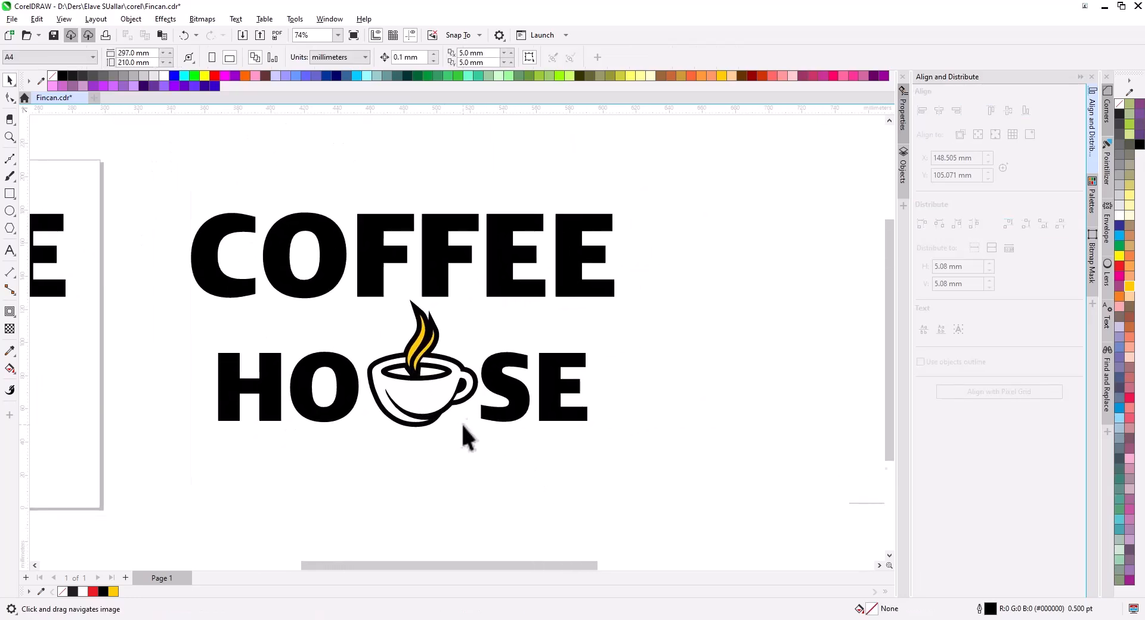
scroll(463, 417, down, 2)
drag(363, 404, 405, 407)
scroll(499, 394, down, 1)
scroll(499, 395, up, 4)
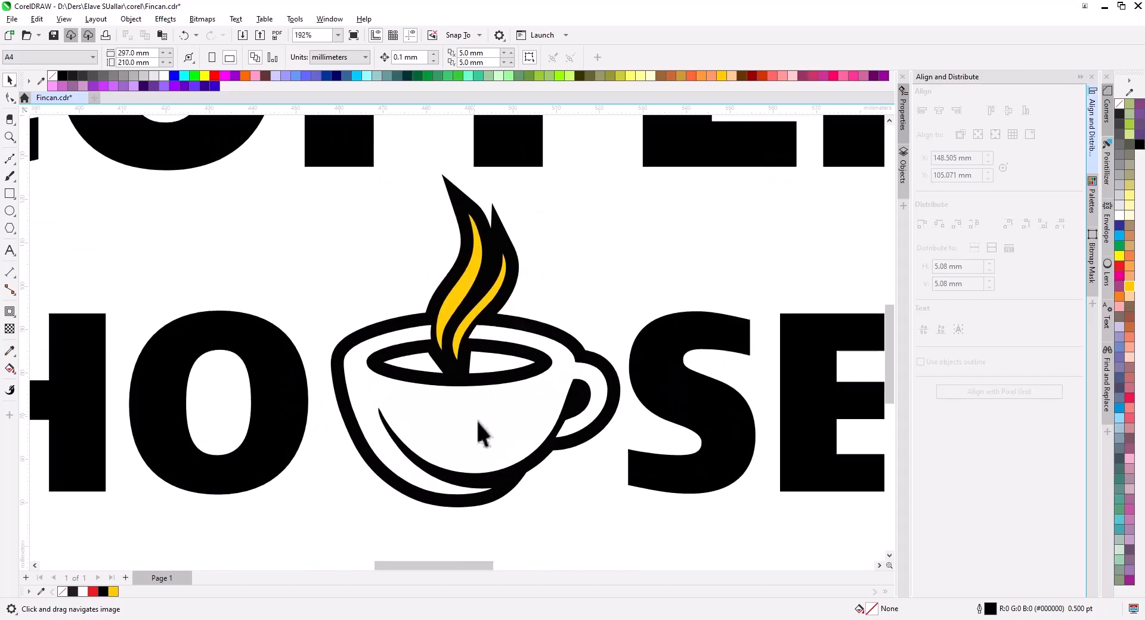
scroll(441, 392, down, 7)
drag(468, 417, 624, 343)
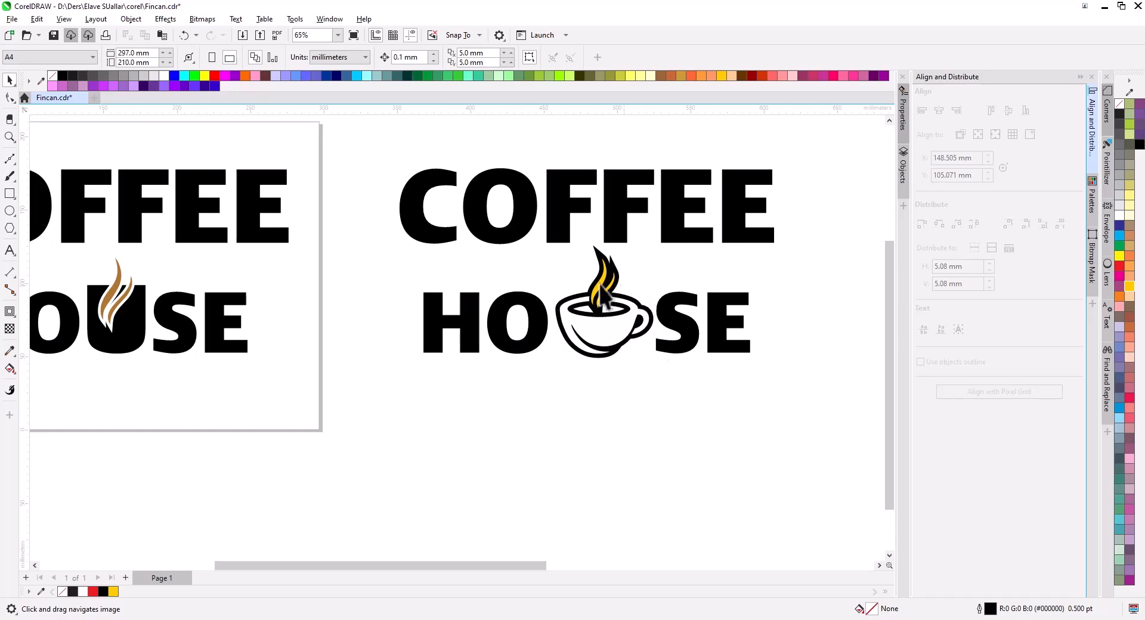
drag(583, 353, 532, 352)
scroll(528, 339, up, 3)
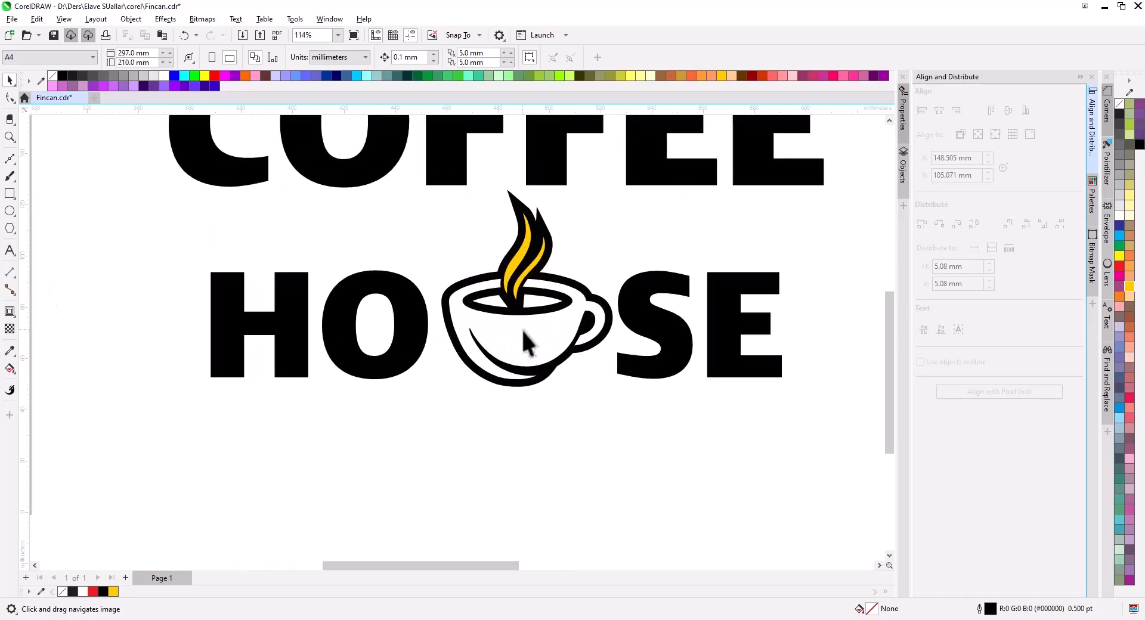
scroll(522, 336, down, 5)
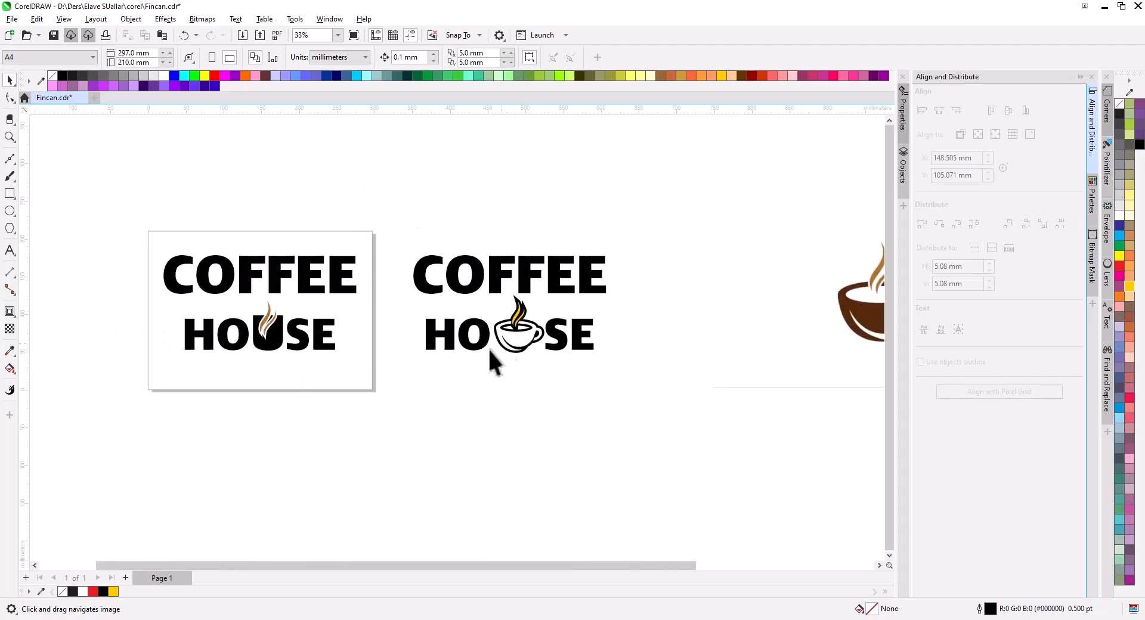
drag(540, 380, 292, 426)
scroll(631, 355, up, 3)
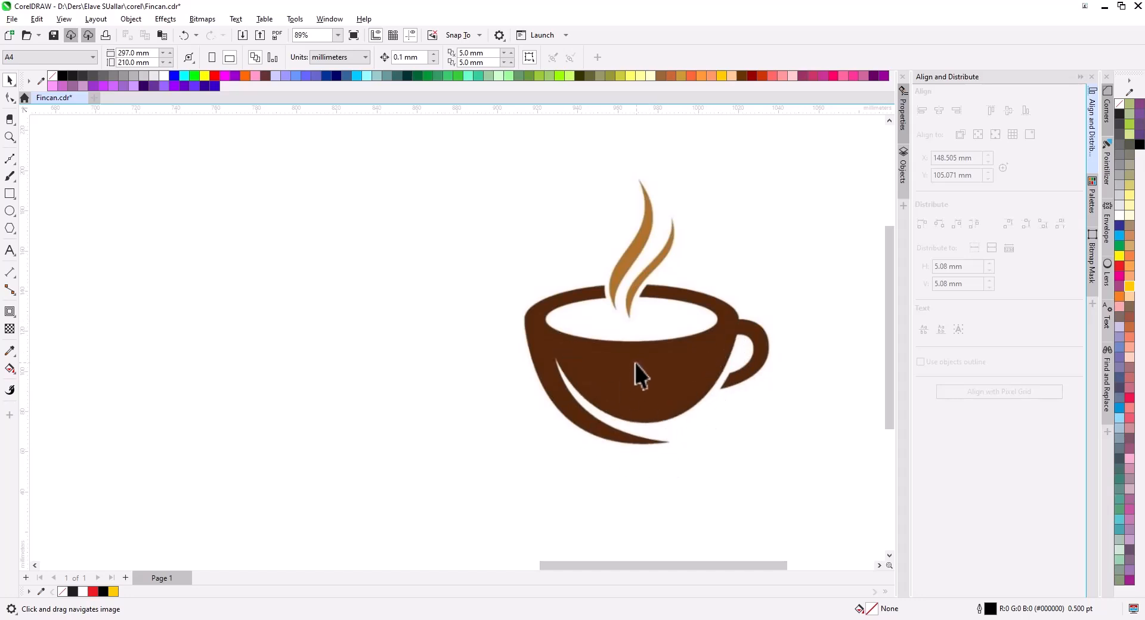
scroll(635, 363, down, 3)
Step: Select the outlined cup together with its contour and place a copy in the empty space to the right of the lettering
drag(310, 379, 402, 327)
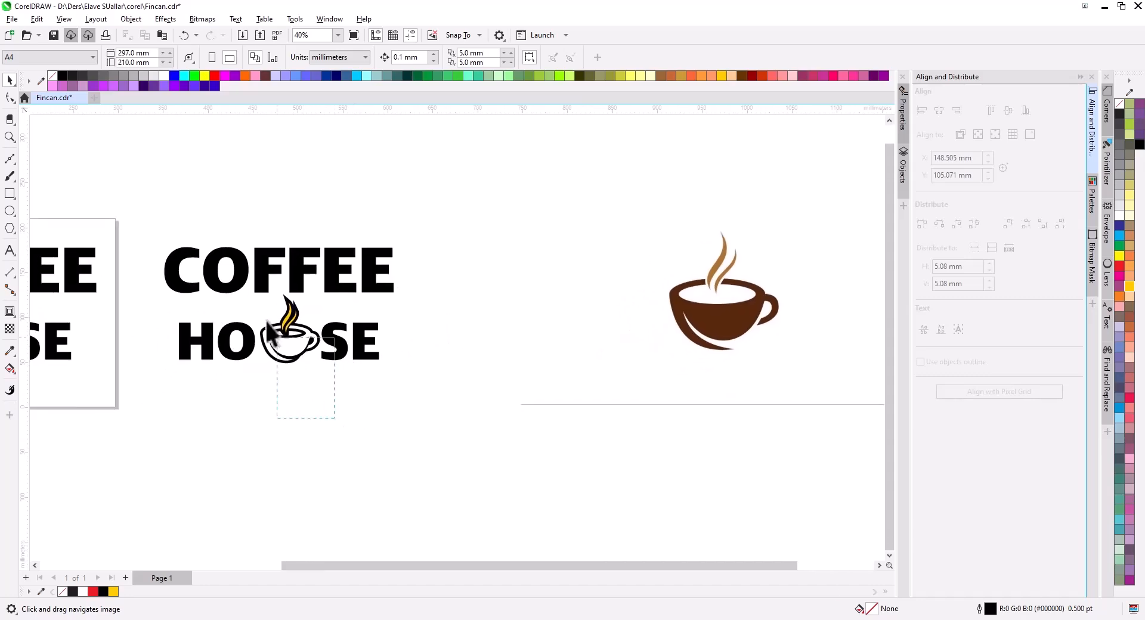
drag(244, 283, 244, 283)
drag(281, 343, 506, 344)
right_click(507, 344)
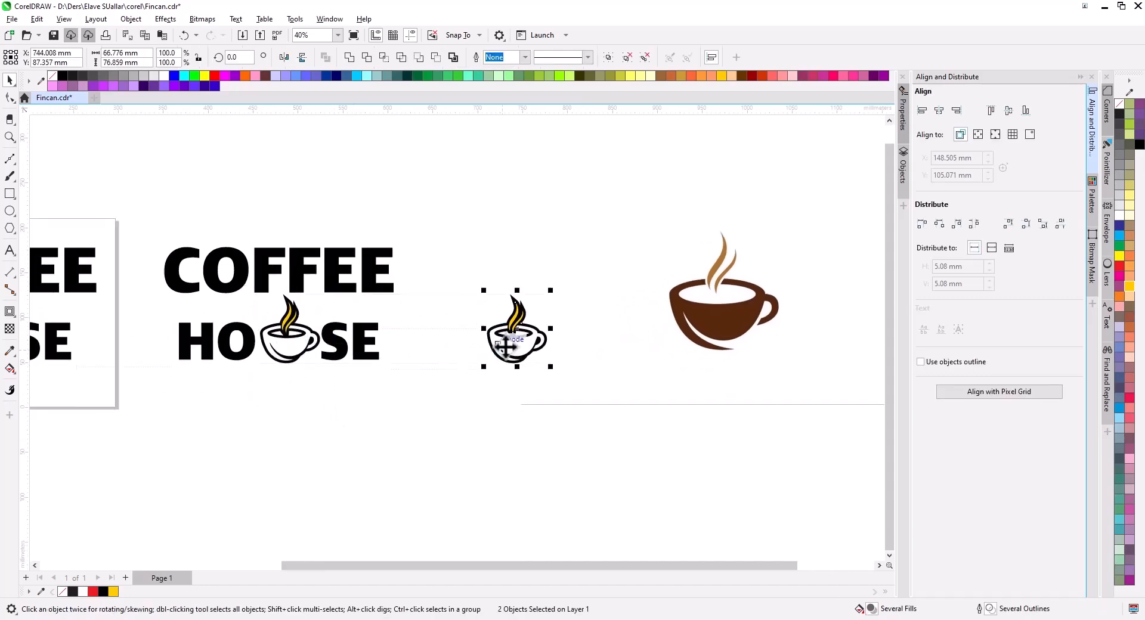
Step: Ungroup the cup body and steam wisps of the copied cup
scroll(524, 343, up, 1)
scroll(525, 343, up, 2)
drag(677, 370, 639, 370)
click(638, 370)
scroll(428, 367, up, 2)
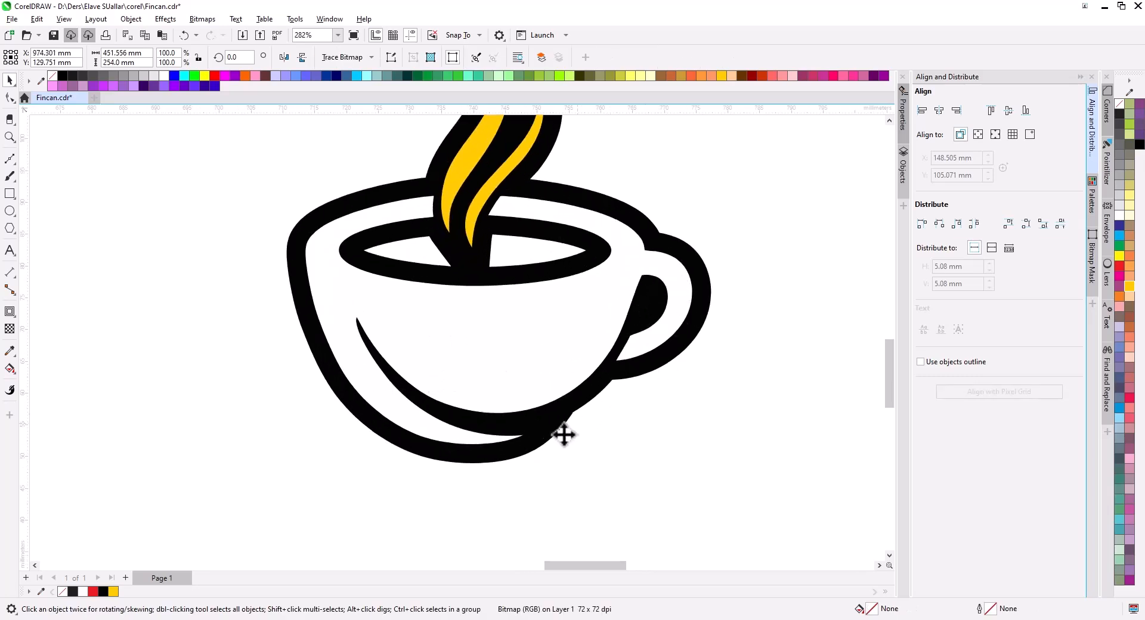
scroll(549, 429, down, 2)
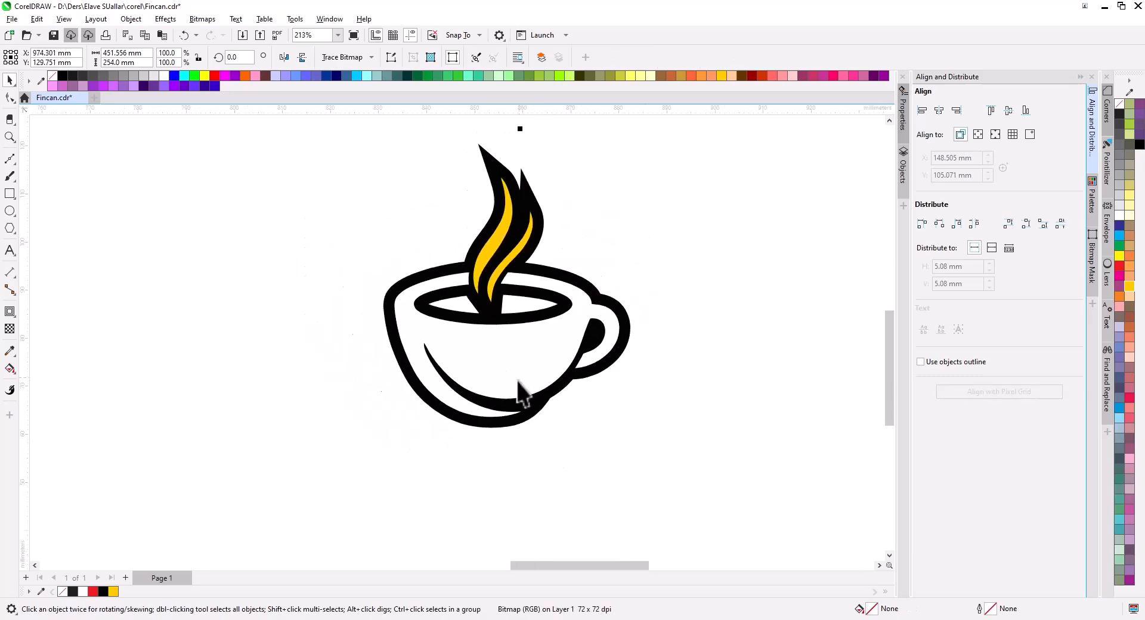
click(434, 370)
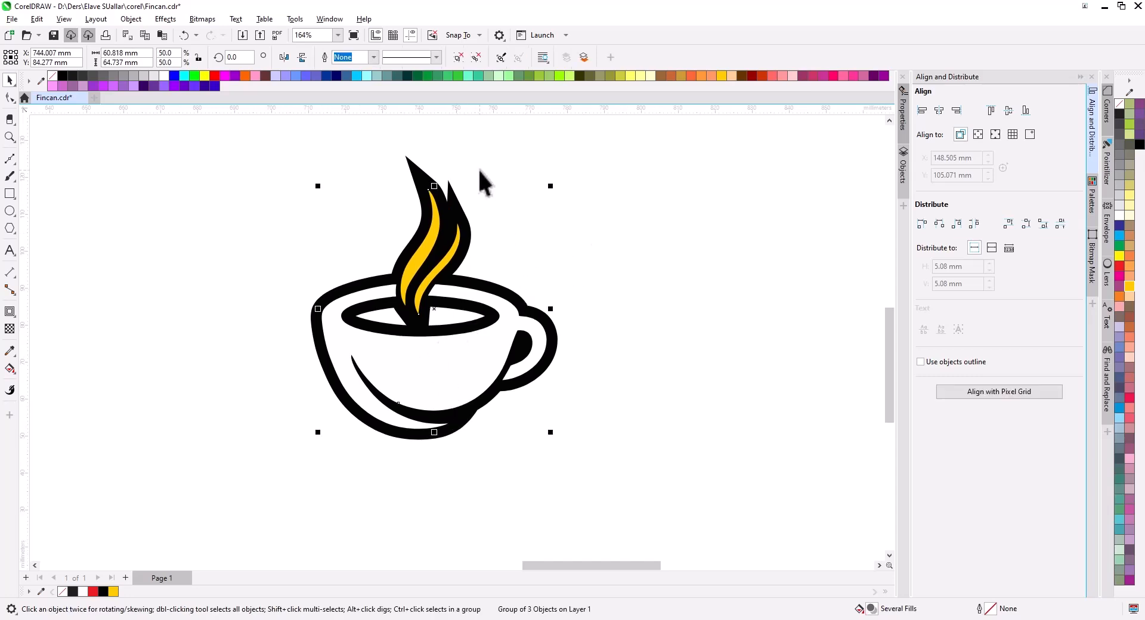
click(458, 58)
click(606, 323)
Step: Delete a node from the copied cup's outer contour along its lower-right edge with the Shape tool
scroll(460, 427, up, 1)
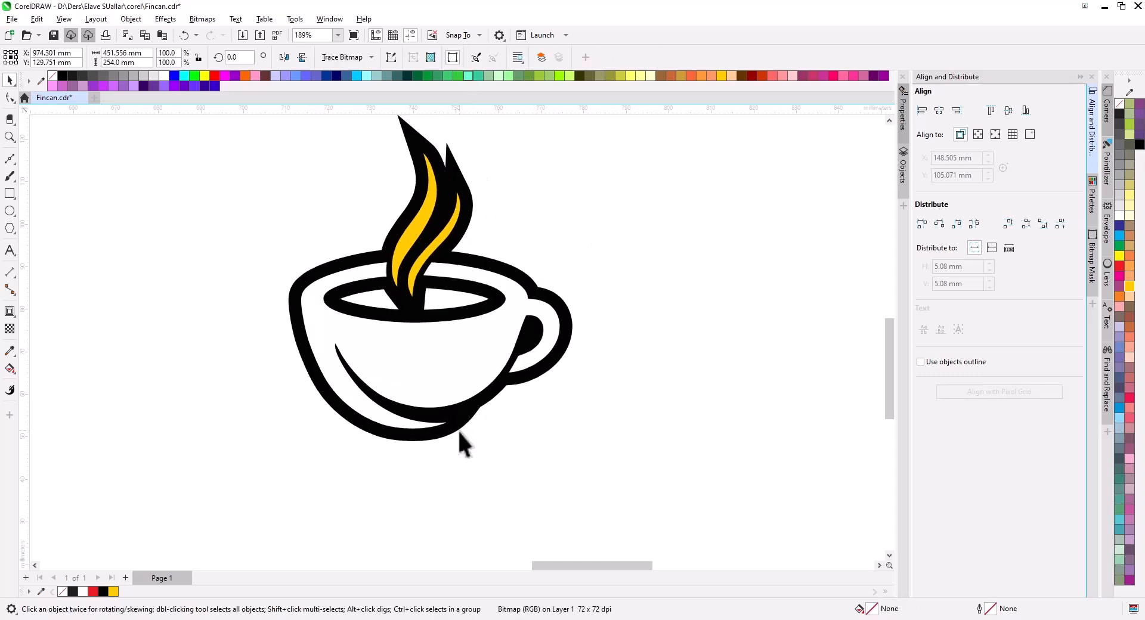
drag(459, 428, 519, 407)
click(520, 412)
scroll(528, 414, up, 2)
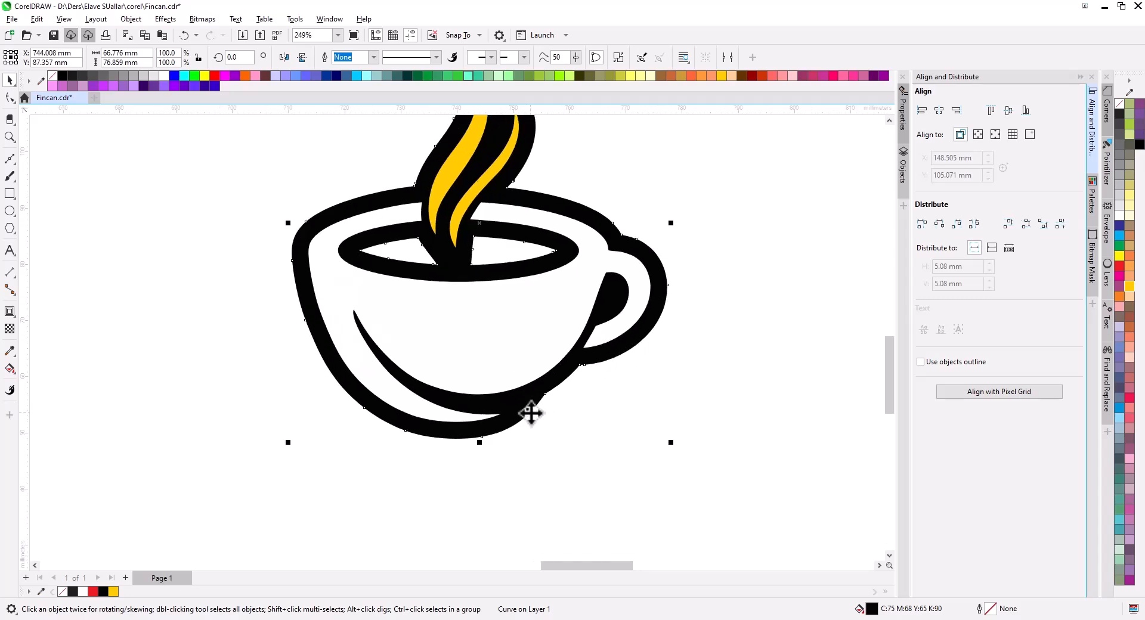
key(F10)
key(Delete)
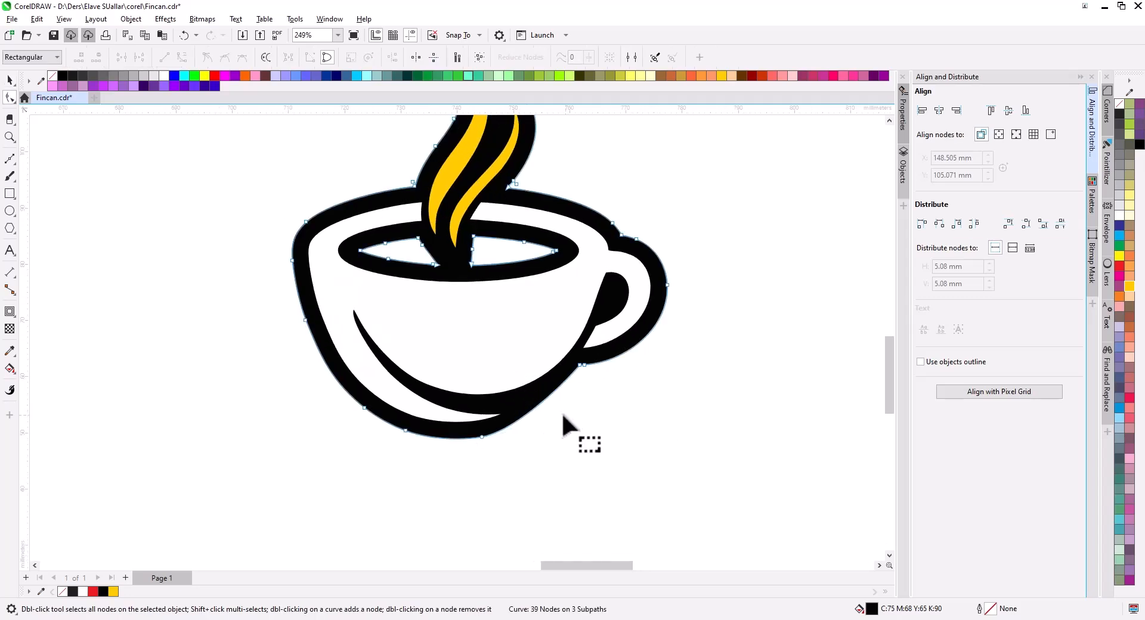
Step: Fill the body of the copied cup with blue, C:100 M:100 Y:0 K:0
scroll(382, 311, down, 1)
drag(390, 316, 427, 354)
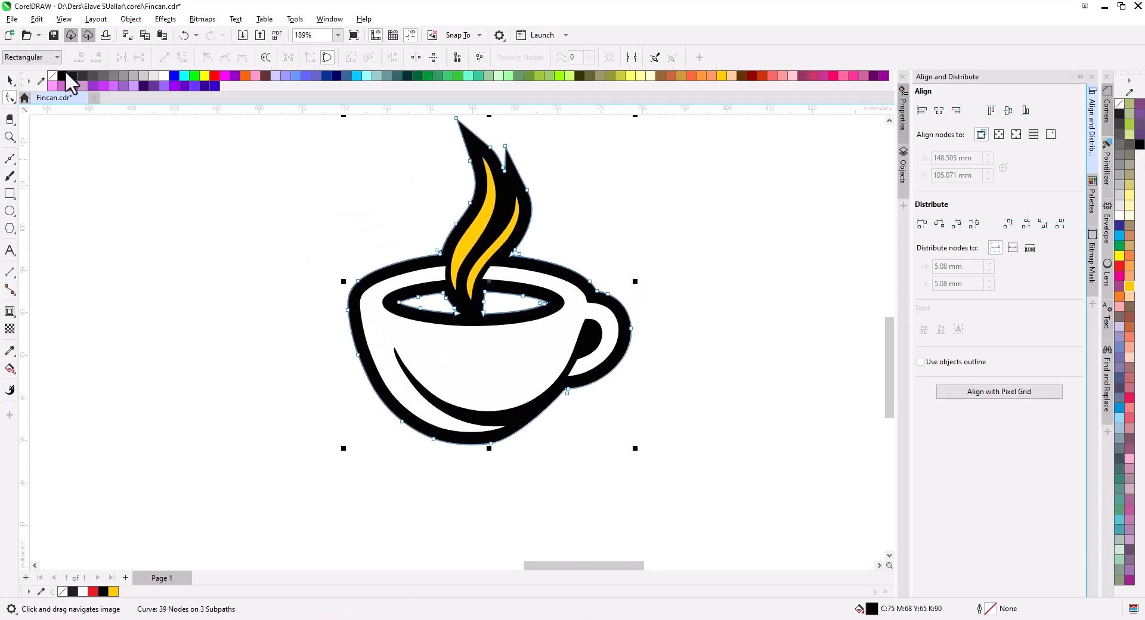
click(5, 80)
click(401, 449)
click(478, 376)
scroll(480, 377, down, 3)
drag(506, 391, 572, 427)
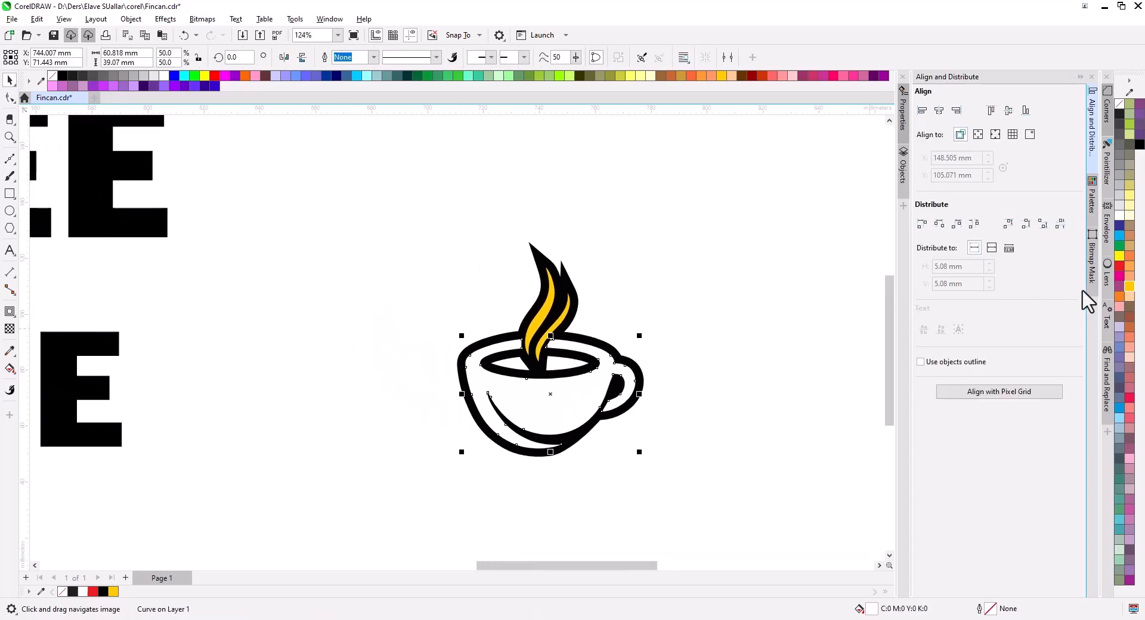
click(1116, 230)
Step: Select the blue cup body with both steam wisps and move them to the left, clear of the black contour
click(556, 339)
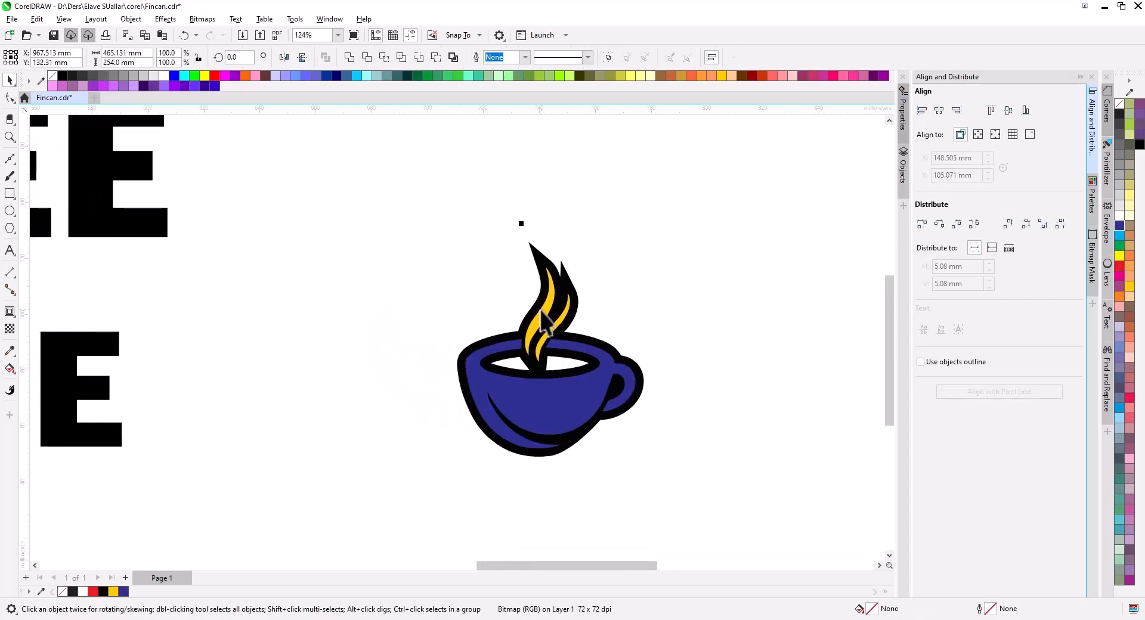
click(545, 343)
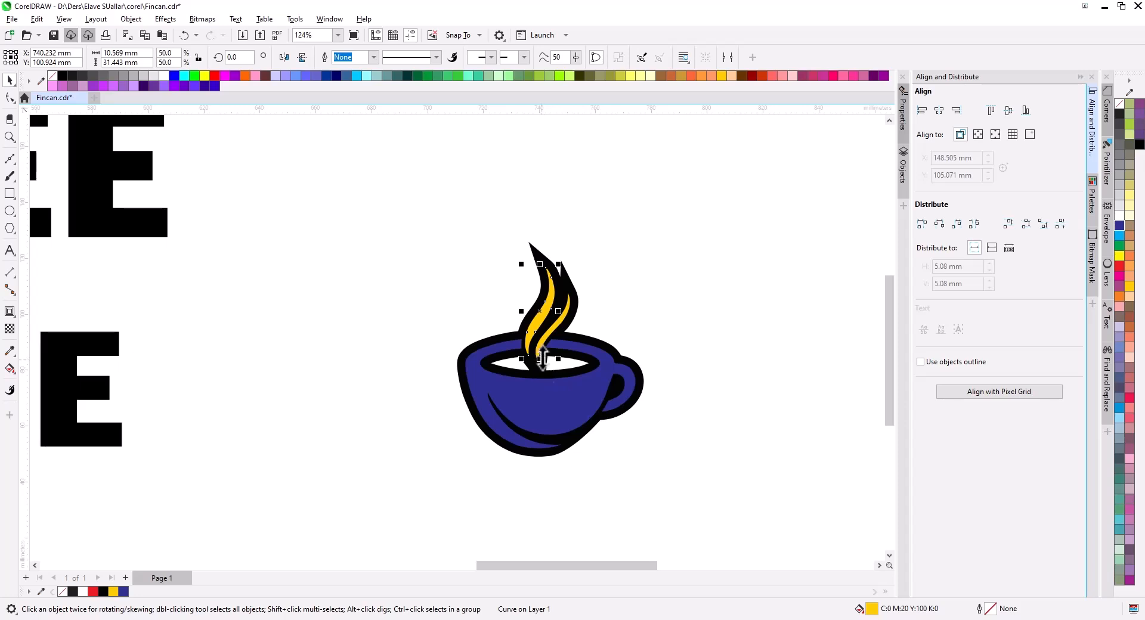
shift+click(535, 407)
drag(537, 409, 378, 413)
key(ctrl+z)
scroll(564, 331, up, 2)
drag(552, 433, 262, 434)
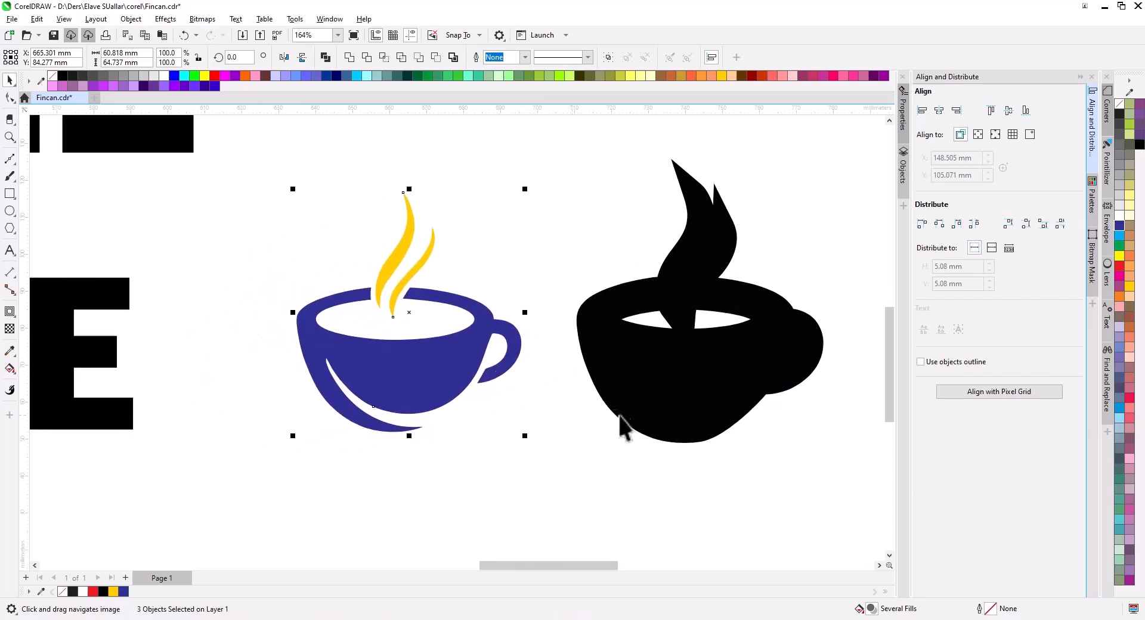
Step: Delete the black contour silhouette and move the blue cup with its steam to the right, away from the lettering
scroll(513, 453, down, 3)
click(593, 439)
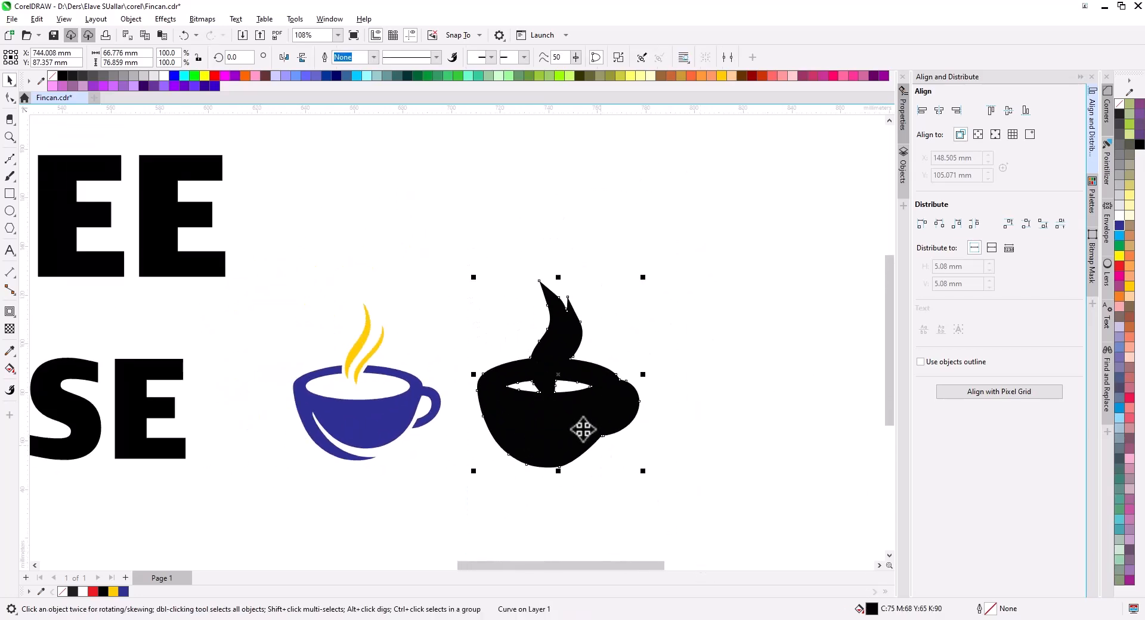
key(Delete)
scroll(322, 287, left, 1)
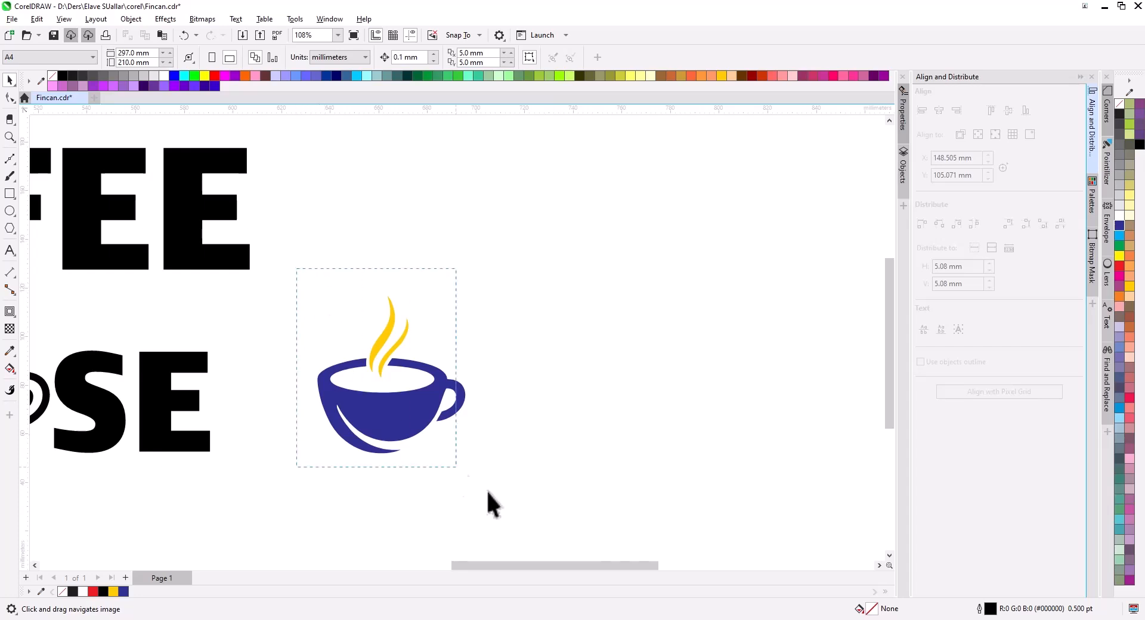
click(409, 414)
drag(410, 414, 614, 424)
Step: Draw a closed Bézier outline around the cup's handle, following the edge where the handle meets the body
scroll(632, 441, up, 4)
scroll(632, 442, up, 3)
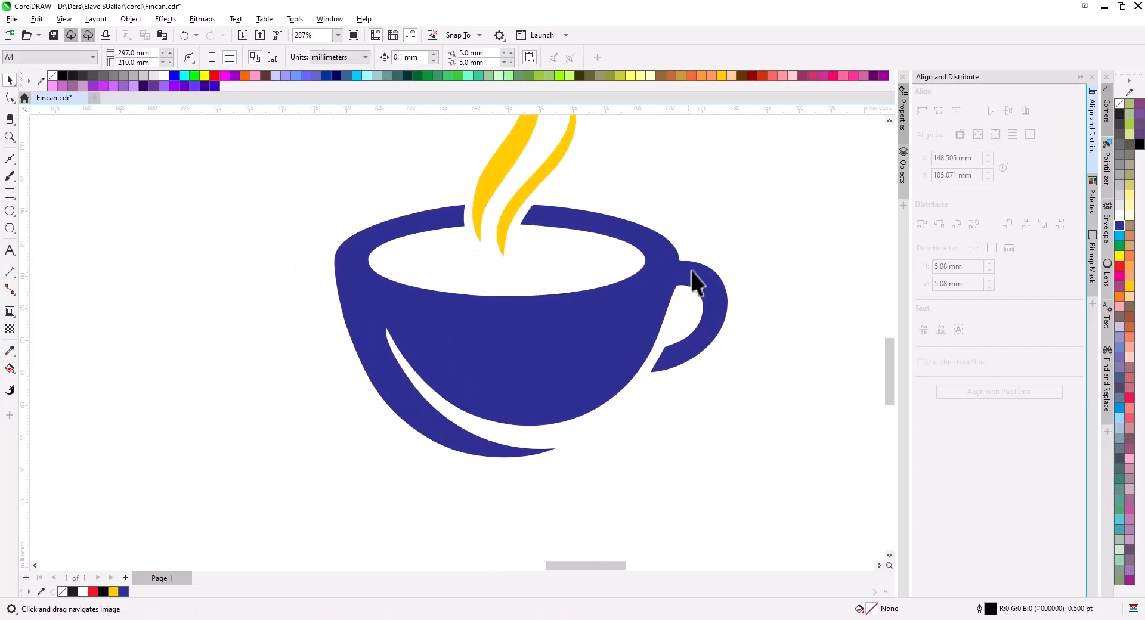
click(9, 159)
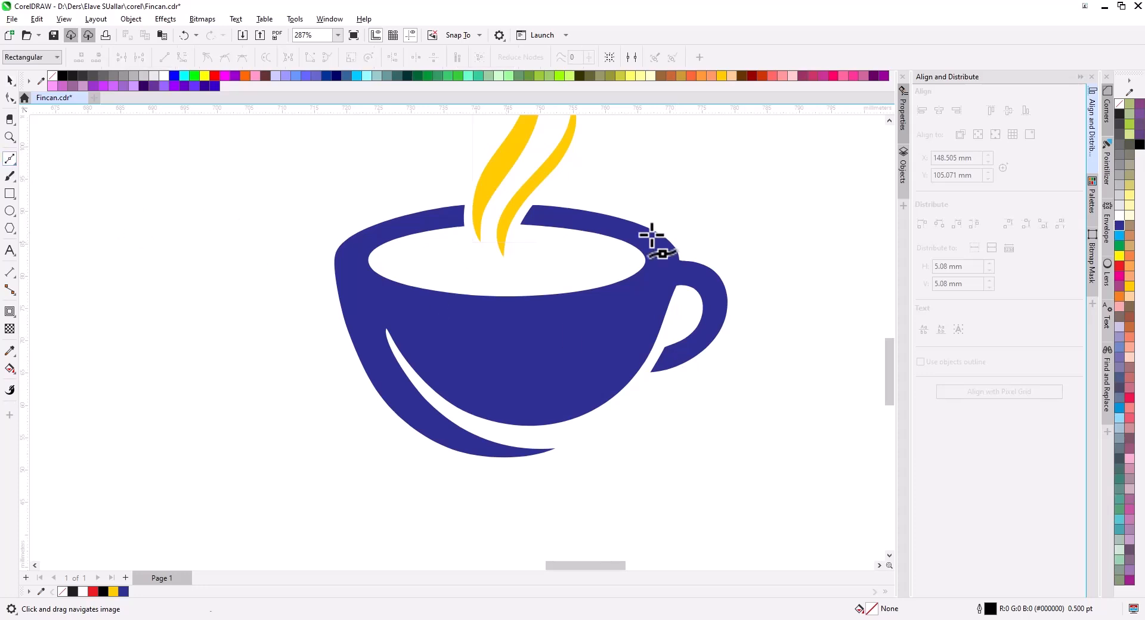
scroll(651, 256, up, 2)
drag(692, 273, 686, 315)
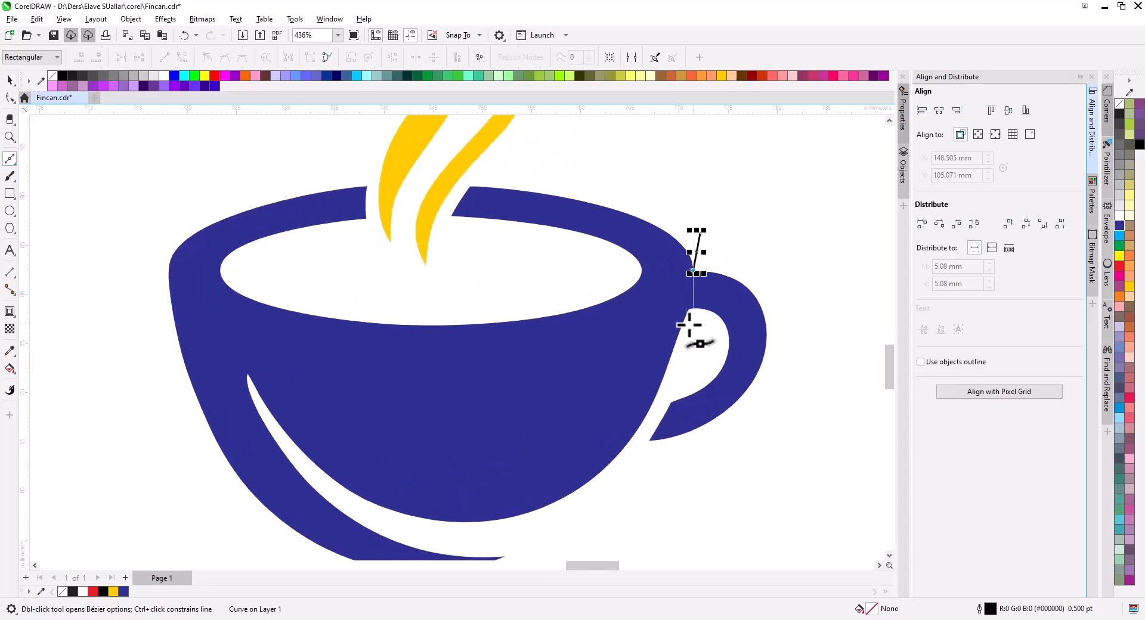
click(679, 379)
click(640, 437)
drag(633, 474, 672, 488)
drag(748, 474, 787, 396)
drag(809, 292, 797, 253)
drag(770, 219, 751, 219)
click(727, 219)
click(701, 235)
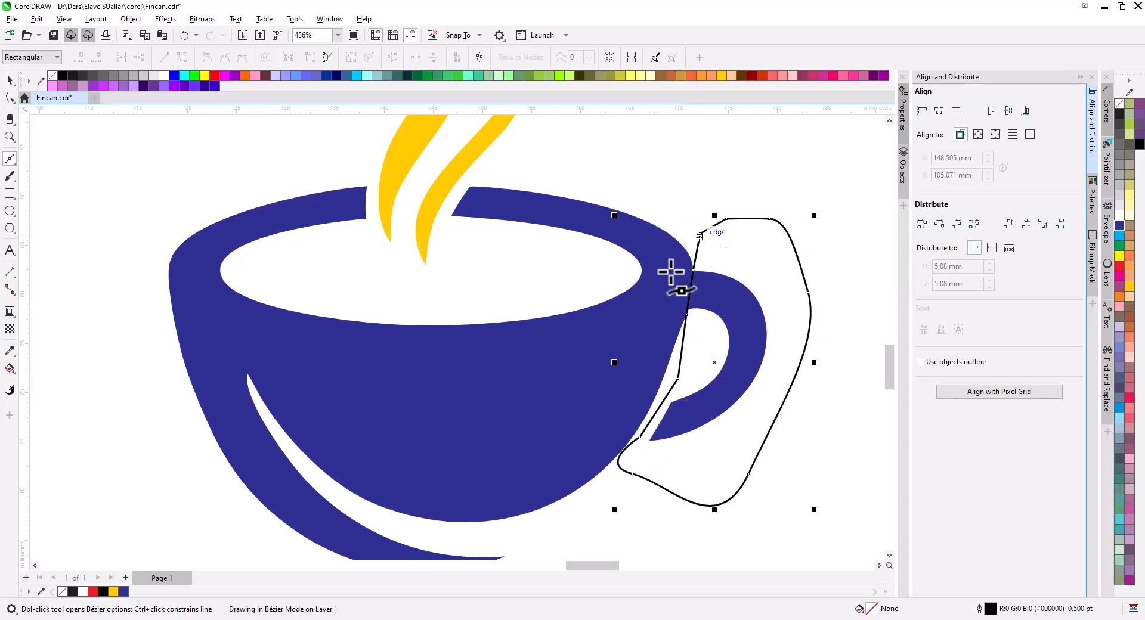
Step: Intersect the outline with the cup body to get the handle as a separate piece, and delete the outline
click(10, 84)
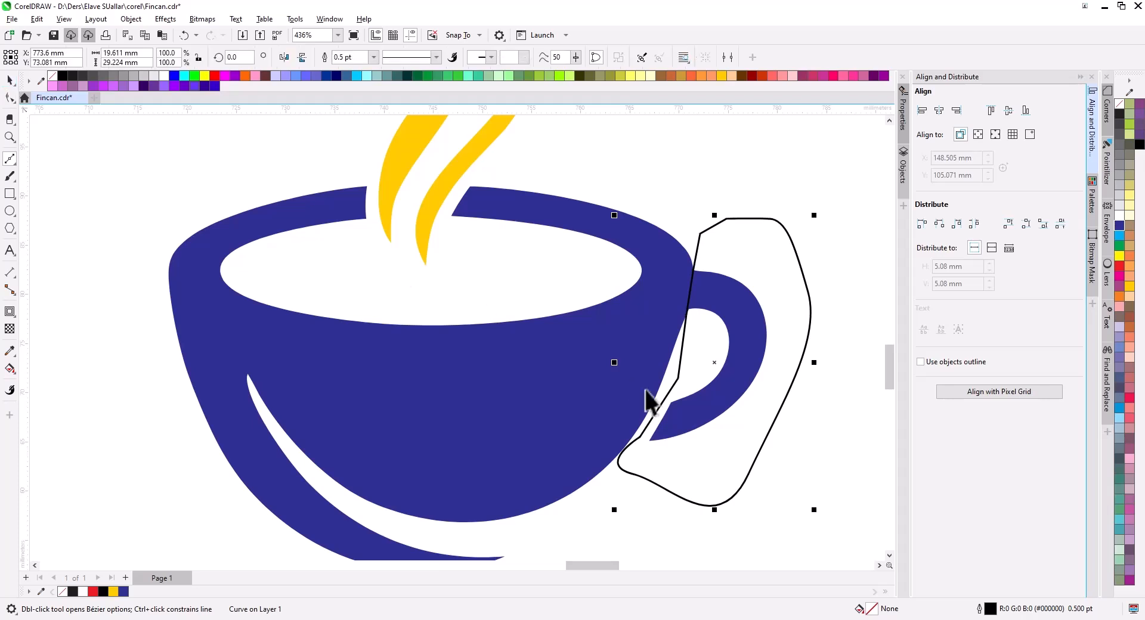
shift+click(556, 363)
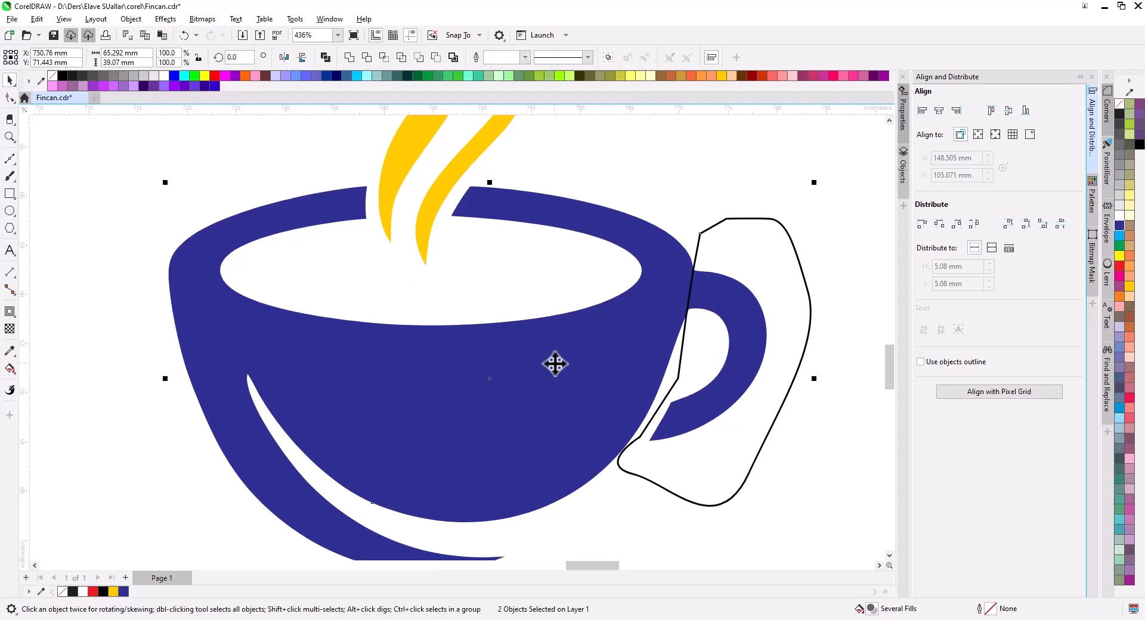
click(384, 58)
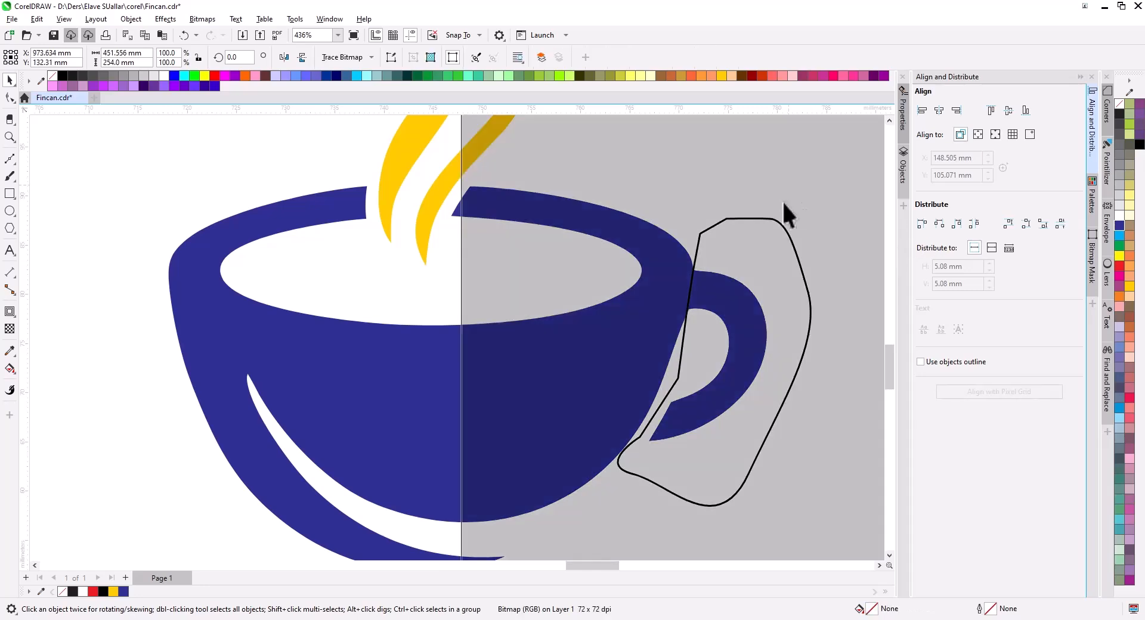
drag(771, 237, 594, 224)
key(space)
key(Delete)
Step: Move the separate handle piece into the empty space to the right of the cup
scroll(587, 225, down, 2)
drag(574, 262, 758, 327)
drag(549, 255, 620, 311)
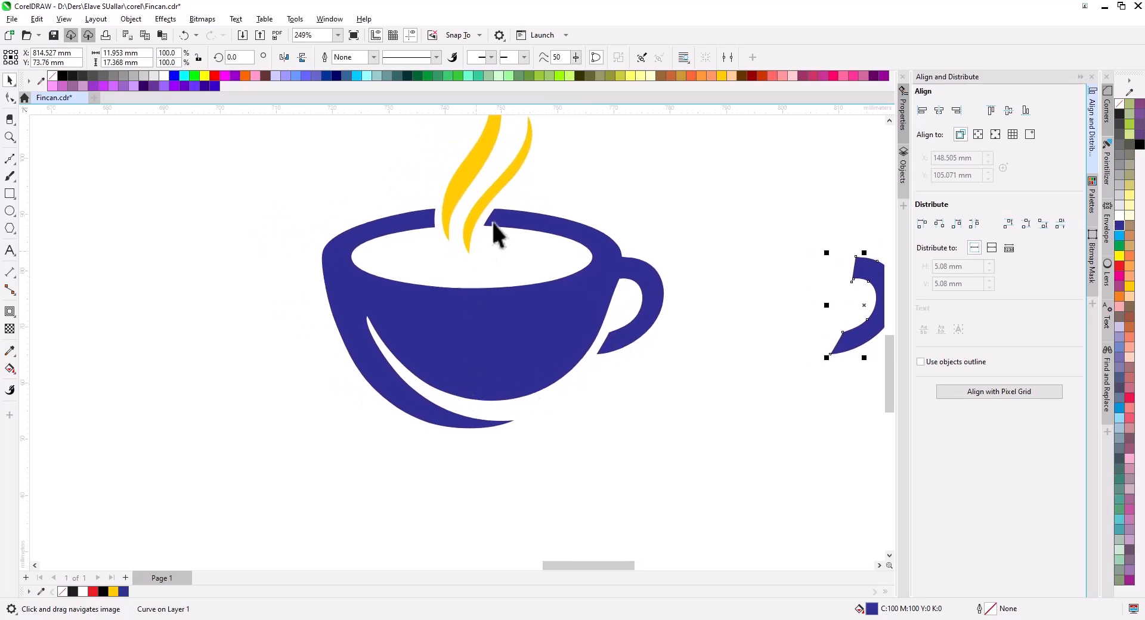
Step: Draw a rectangle about 42 × 66 mm covering the right half of the cup, starting at its vertical centre
click(10, 194)
mouse_move(472, 128)
mouse_down()
mouse_move(645, 455)
mouse_move(710, 500)
mouse_up()
key(space)
drag(578, 440, 583, 441)
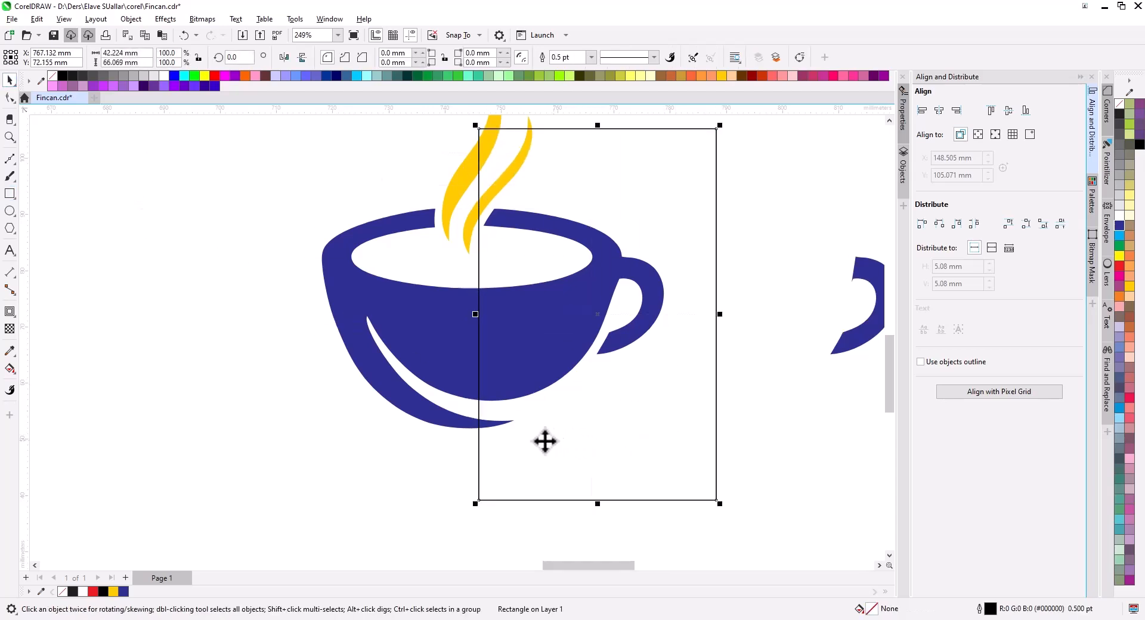
Step: Subtract the rectangle from the cup body so that only the left half remains
shift+click(434, 336)
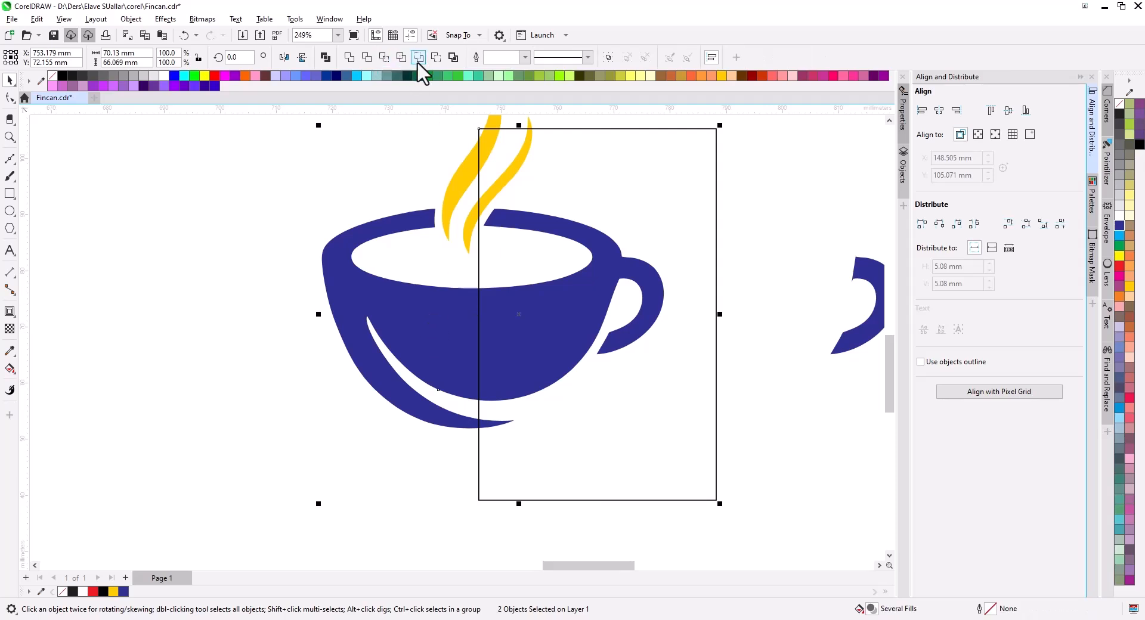
click(436, 57)
click(441, 360)
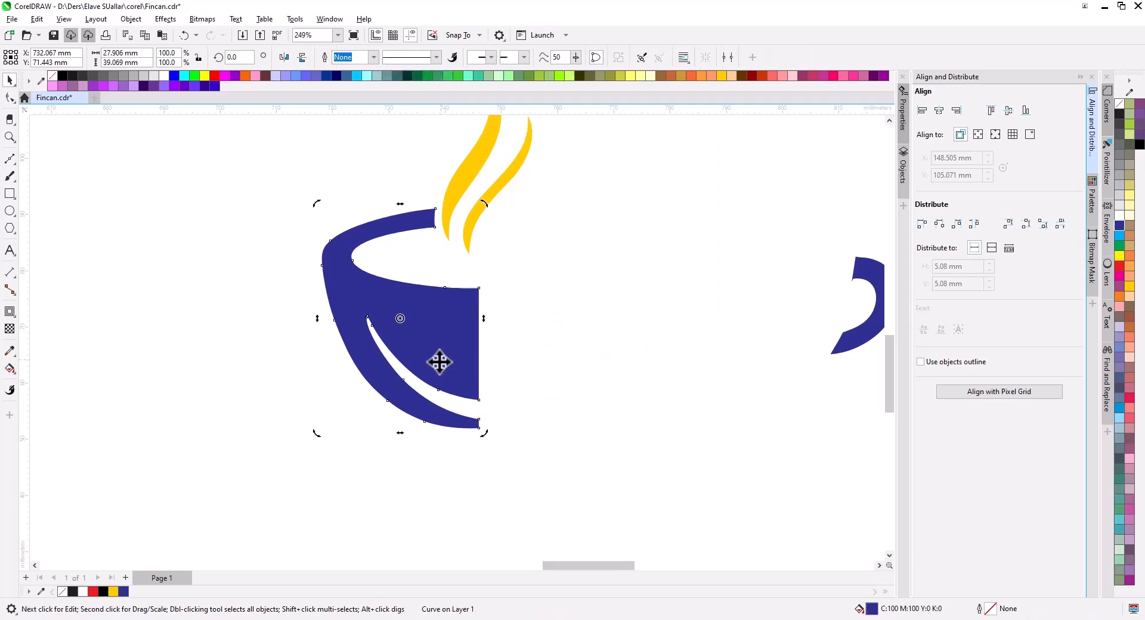
scroll(457, 415, up, 1)
drag(470, 372, 450, 430)
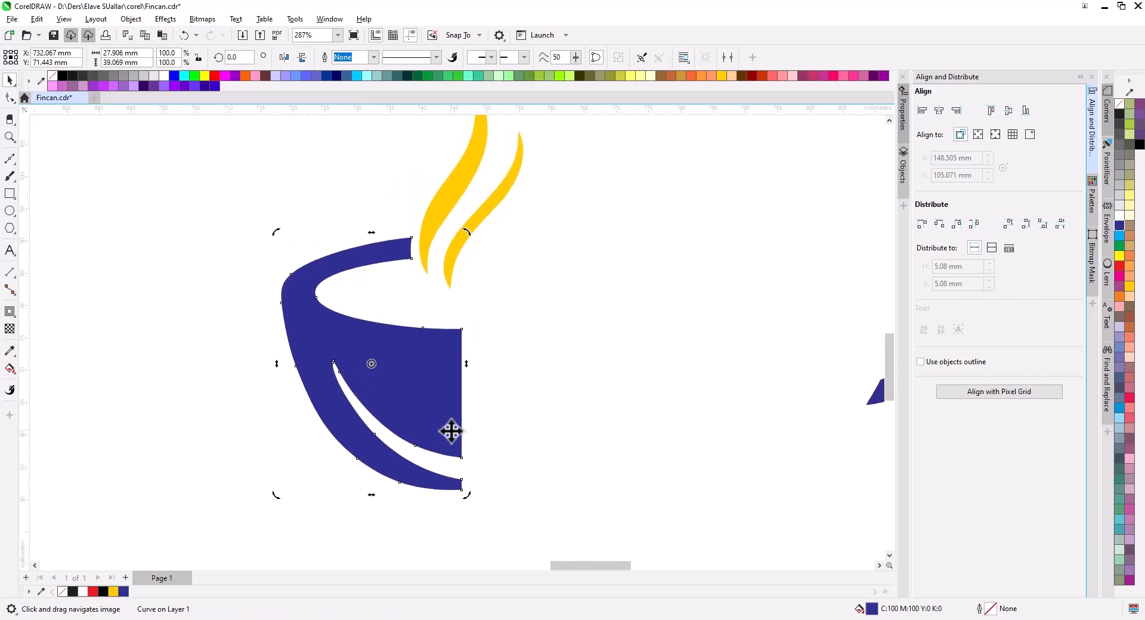
key(F10)
drag(324, 347, 345, 374)
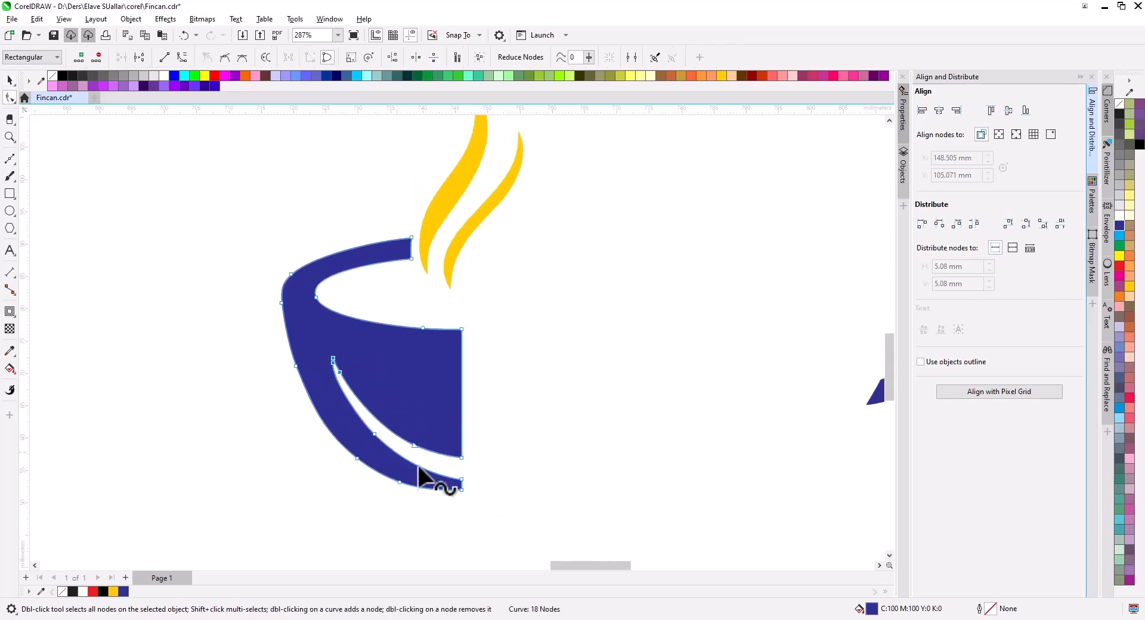
Step: Mirror a copy of the left cup half to the right side and weld both halves into one symmetrical body
click(10, 79)
drag(293, 365, 639, 374)
shift+click(409, 385)
scroll(459, 418, down, 1)
scroll(459, 417, down, 1)
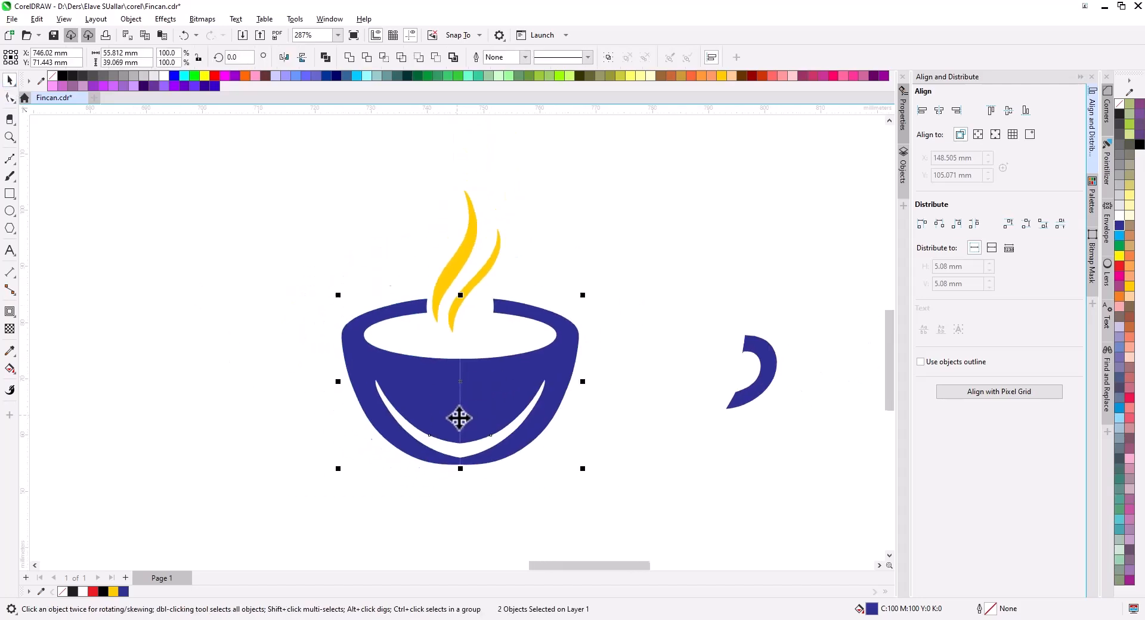
scroll(468, 463, up, 2)
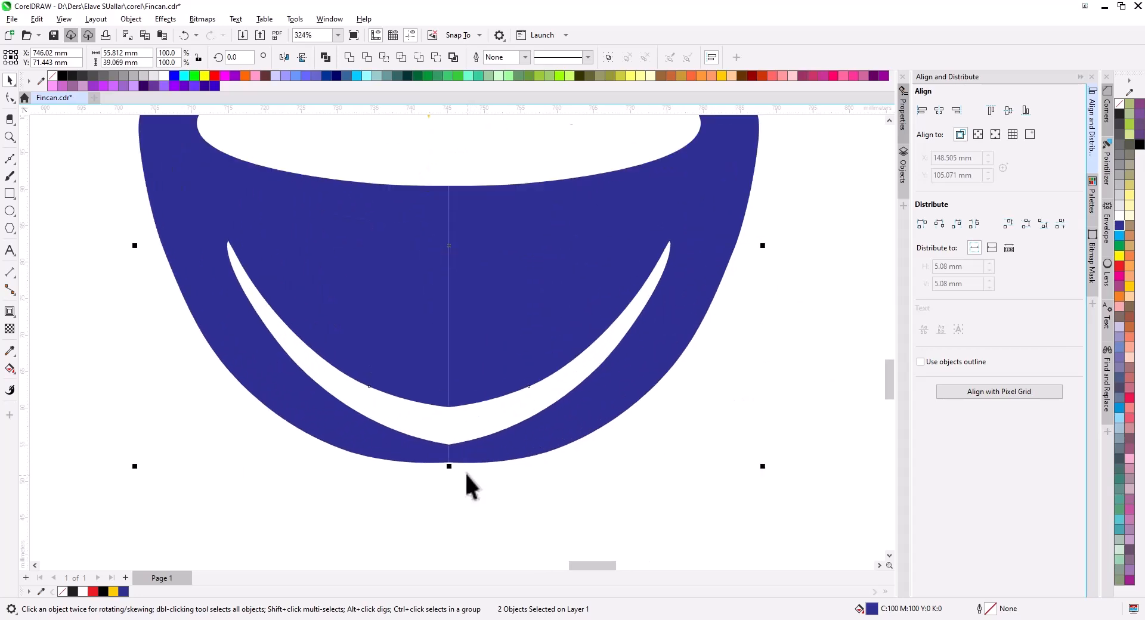
scroll(342, 363, down, 2)
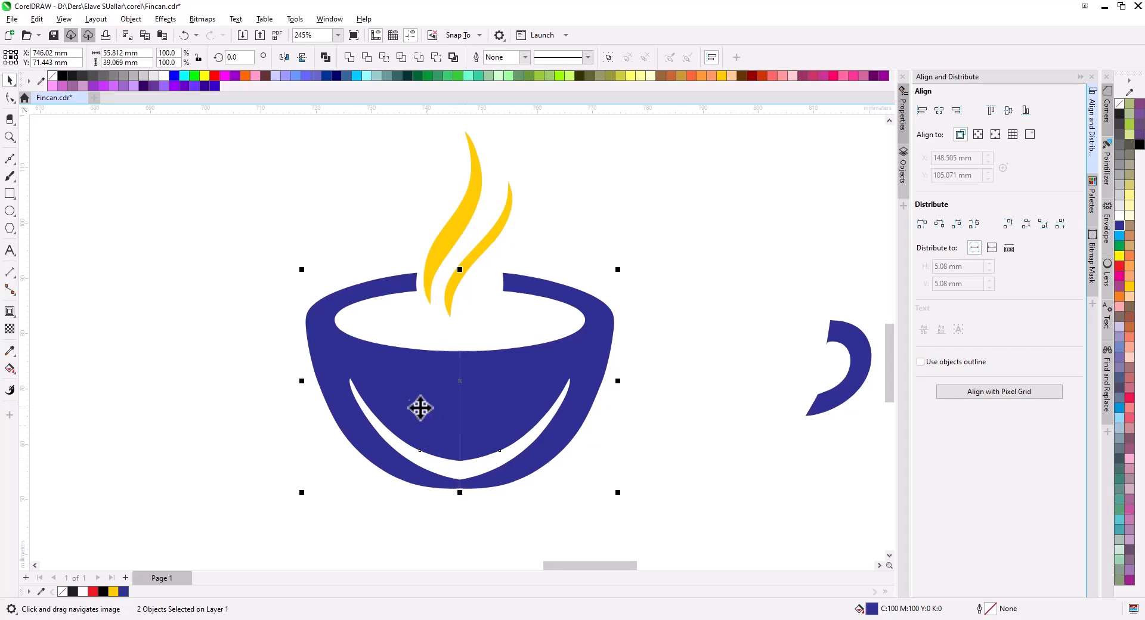
click(349, 58)
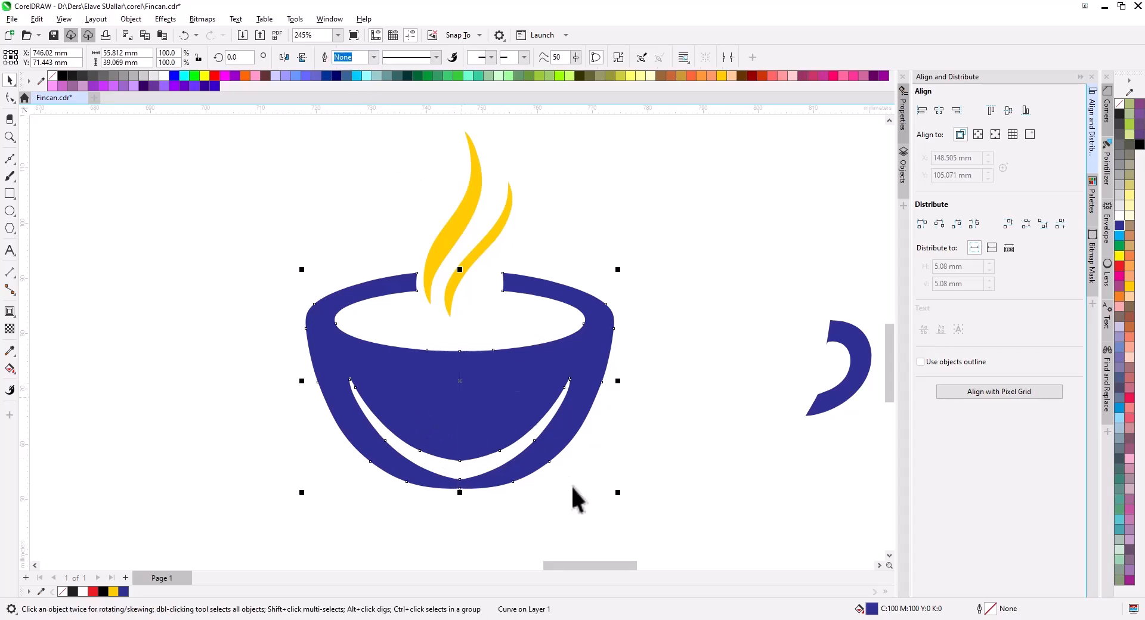
Step: Delete all nodes of the white crescent highlight from the cup body with the Shape tool
scroll(476, 463, up, 2)
click(649, 312)
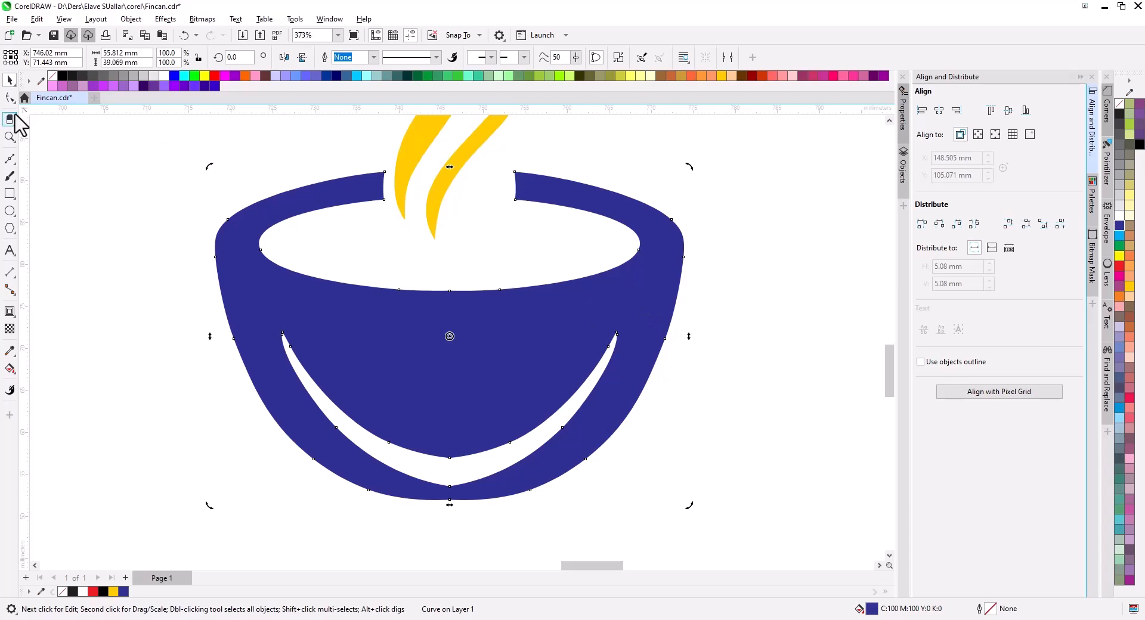
click(9, 97)
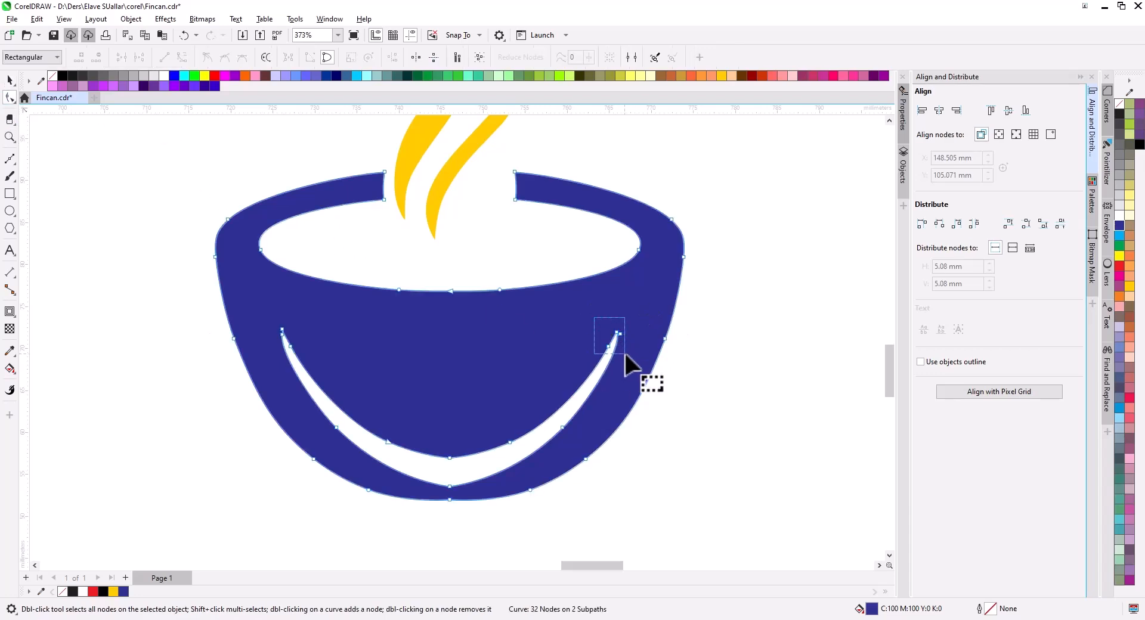
key(Delete)
drag(276, 314, 319, 384)
key(Delete)
drag(380, 410, 481, 492)
key(Delete)
drag(478, 417, 536, 413)
key(Delete)
key(Delete)
drag(316, 401, 368, 436)
key(Delete)
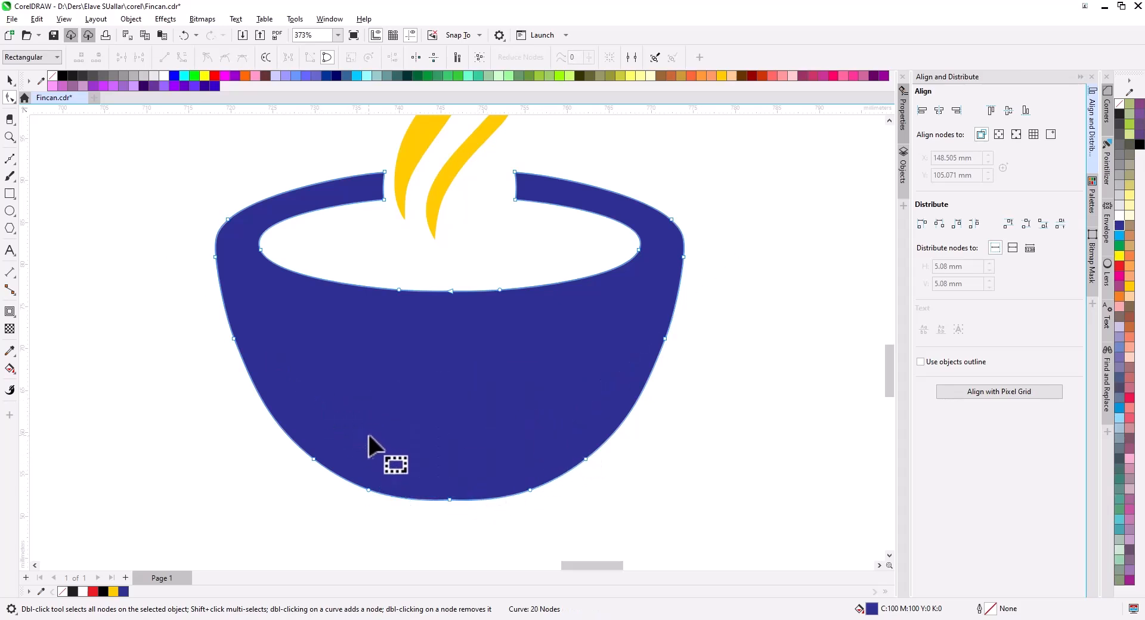
Step: Select both yellow steam wisps and move them straight up, clear of the cup's rim
scroll(457, 524, down, 2)
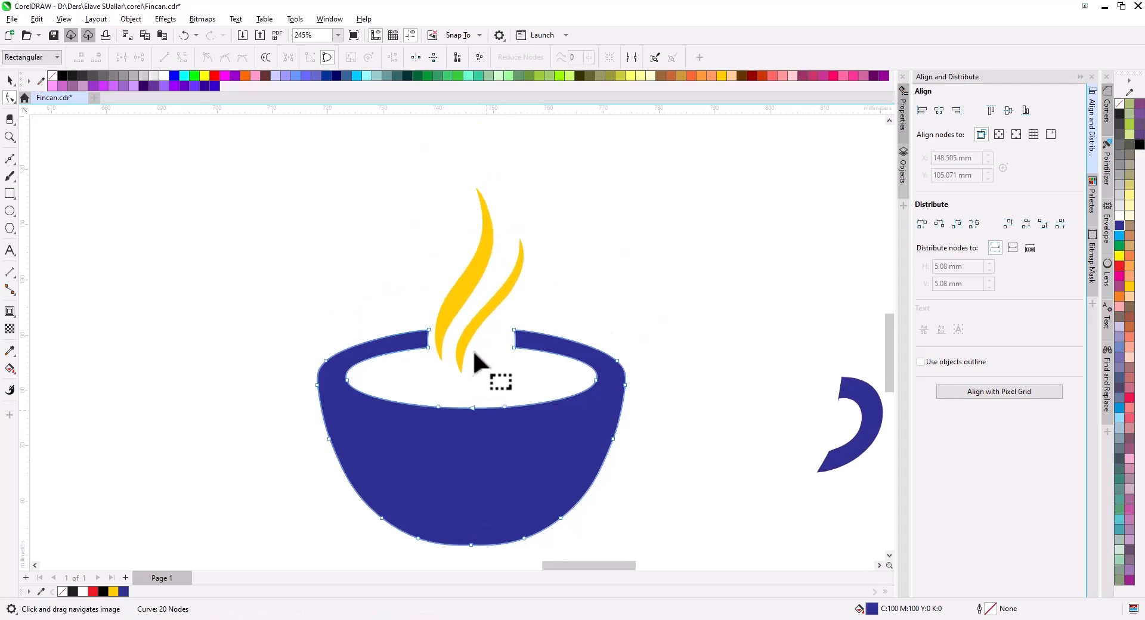
click(9, 79)
click(603, 276)
scroll(499, 310, up, 1)
click(435, 294)
scroll(436, 297, down, 2)
shift+click(461, 311)
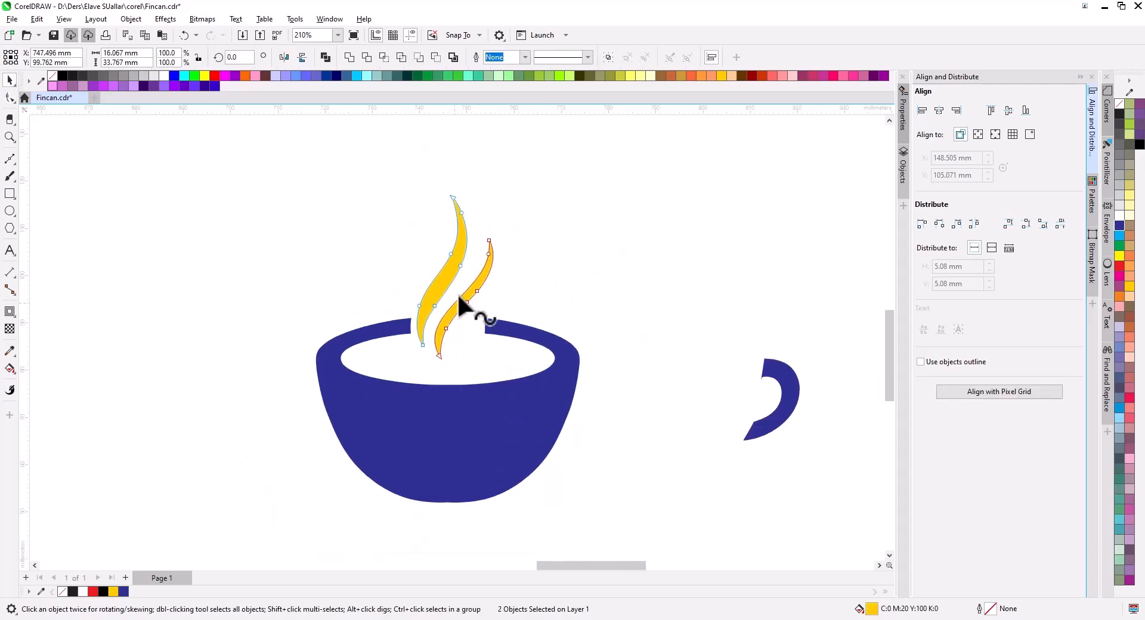
key(F10)
click(9, 79)
click(465, 192)
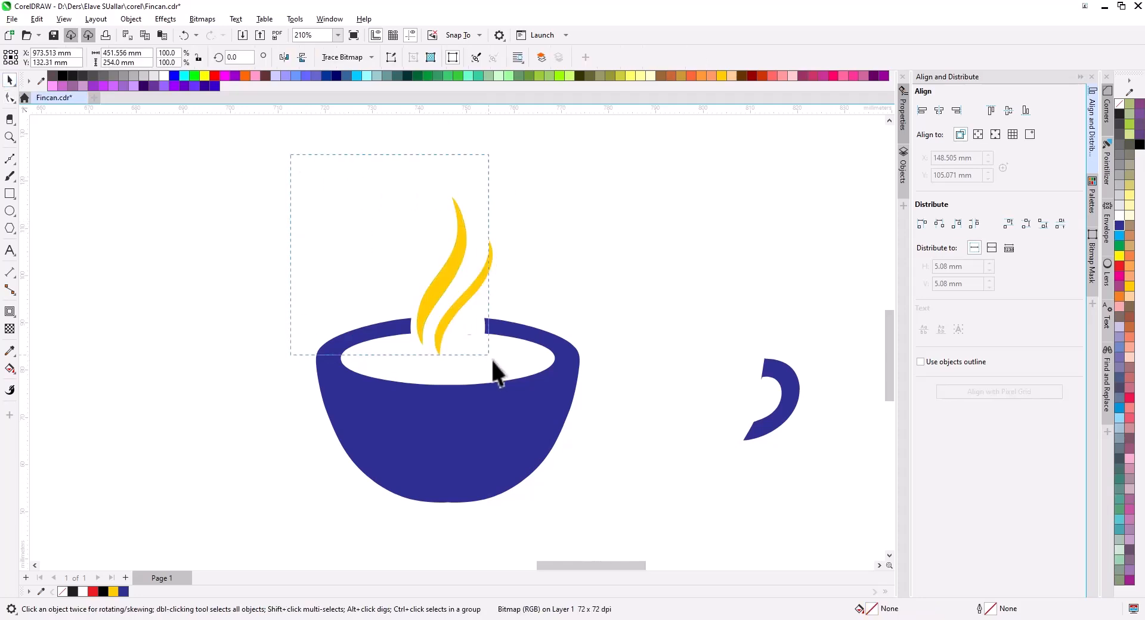
click(453, 302)
drag(453, 302, 450, 225)
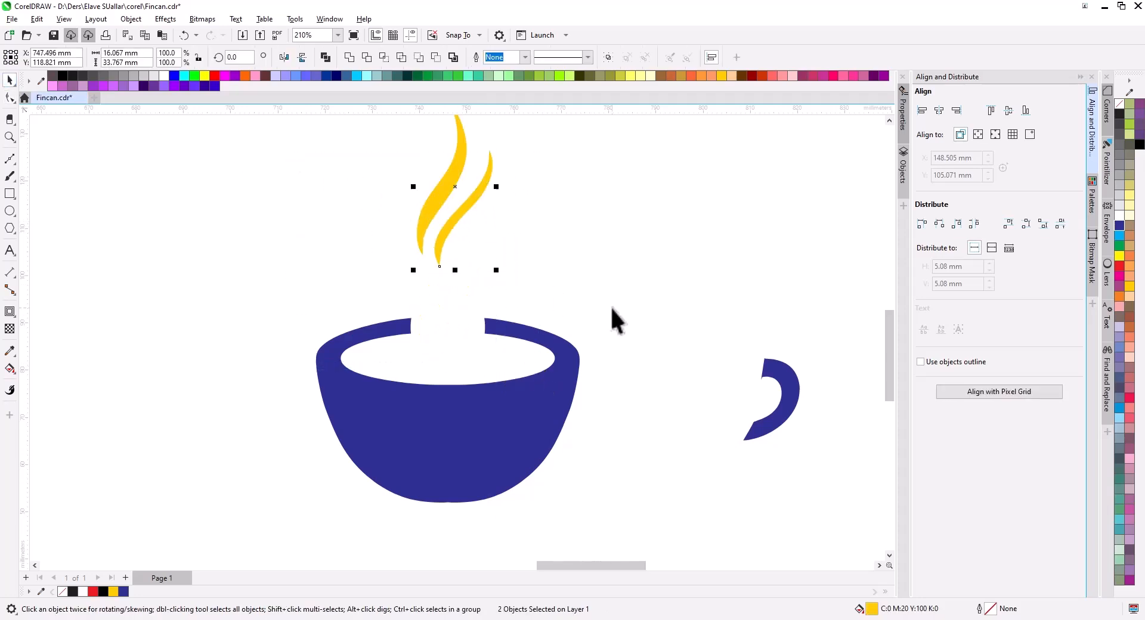
Step: Place the separate handle piece against the right side of the symmetrical cup body
scroll(453, 395, up, 1)
scroll(453, 394, up, 2)
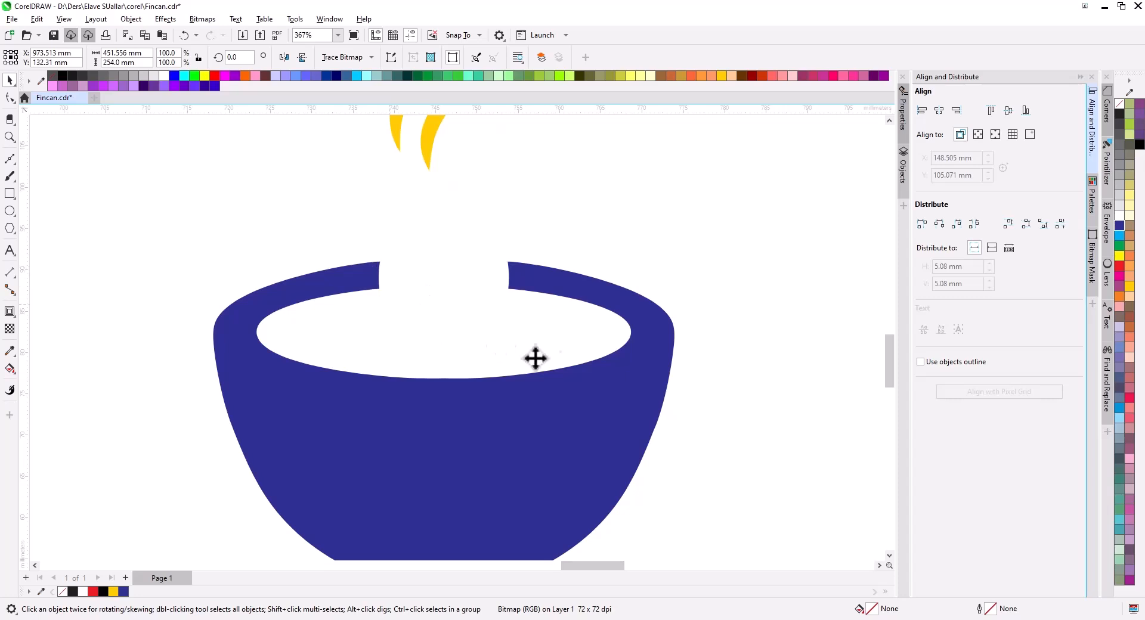
drag(789, 407, 598, 379)
drag(847, 385, 671, 482)
Step: Draw a rectangle about 15.8 × 3.3 mm across the gap in the cup's back rim
drag(427, 278, 502, 307)
click(384, 310)
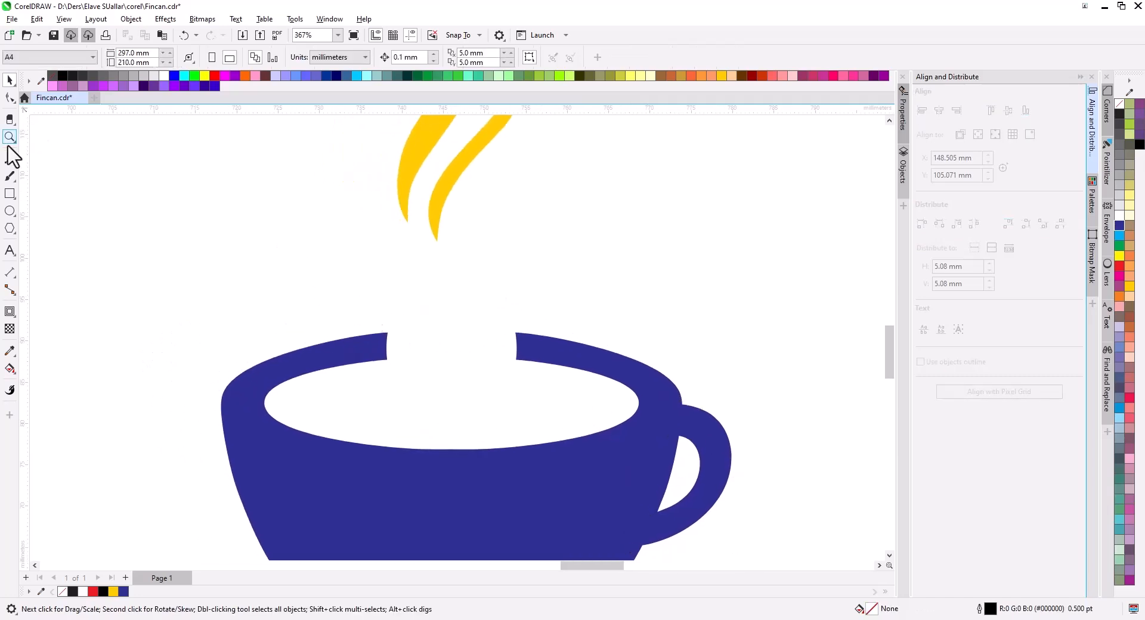
click(9, 193)
scroll(349, 331, up, 2)
drag(420, 336, 648, 384)
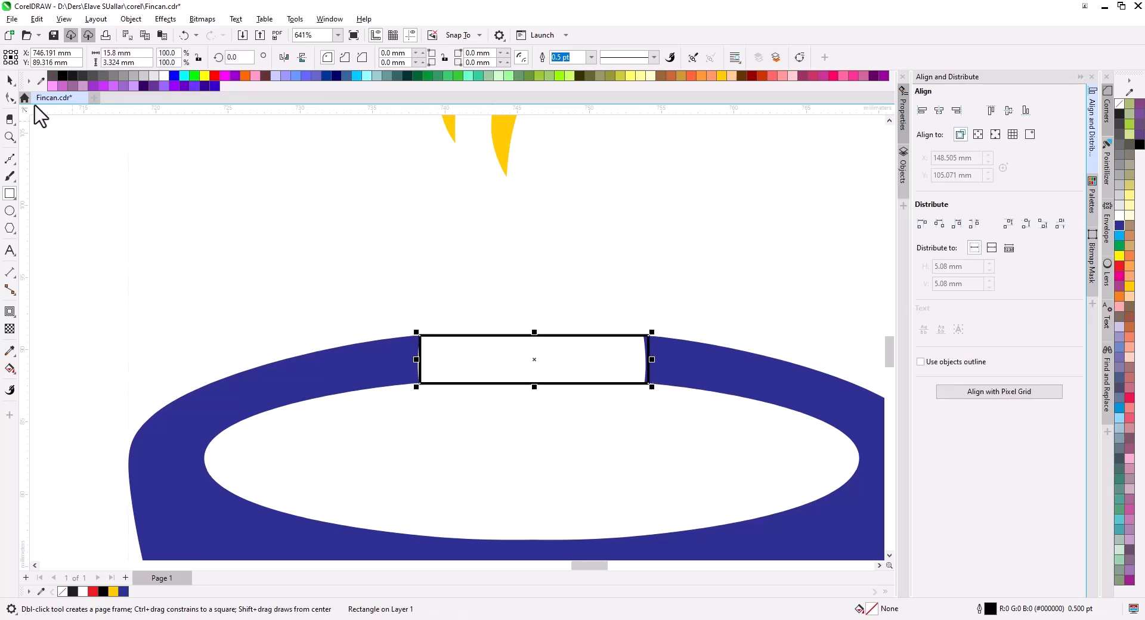
Step: Widen the rectangle so it overlaps both ends of the rim gap and weld it to the blue cup body
click(9, 81)
scroll(427, 388, up, 2)
drag(396, 343, 385, 343)
scroll(489, 375, down, 3)
shift+click(647, 367)
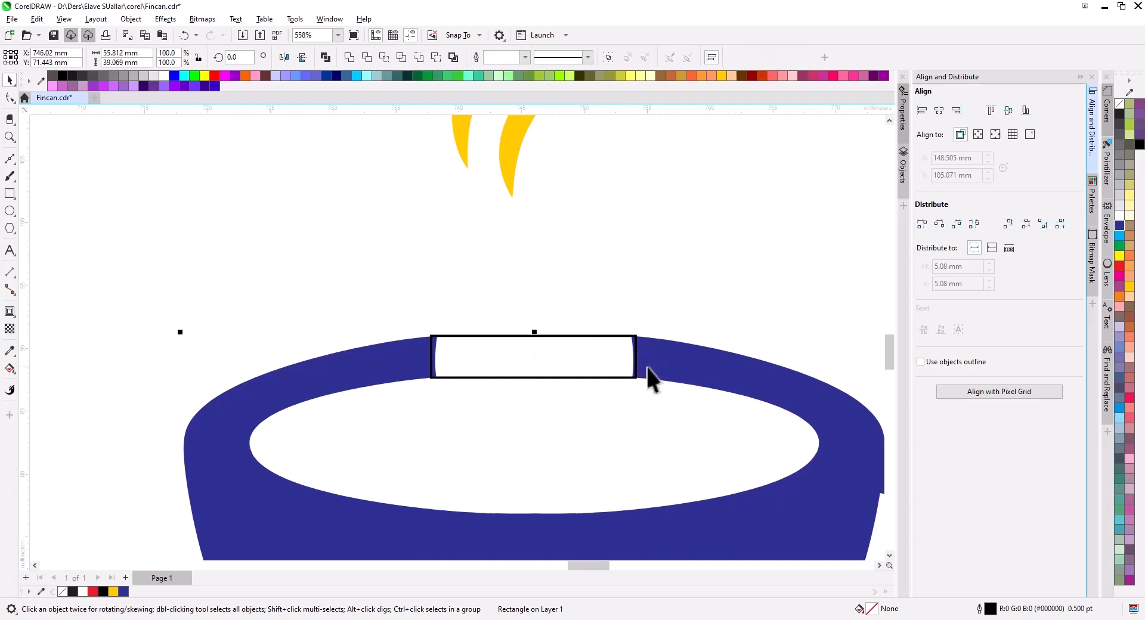
click(349, 58)
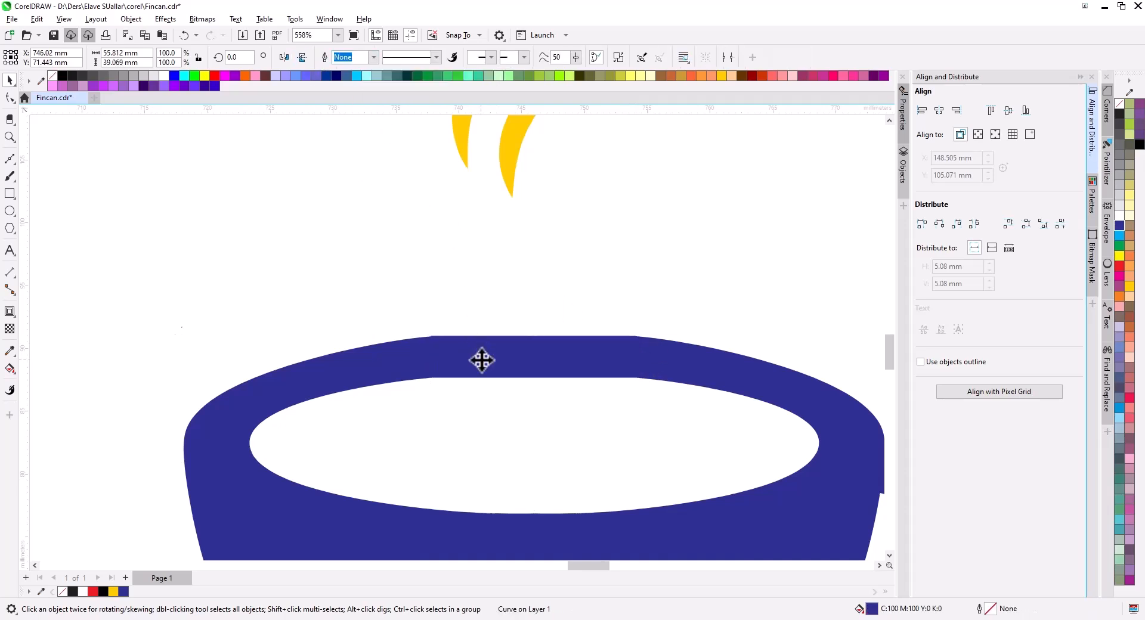
Step: Try to smooth the cup's back rim by deleting the nodes around its flat middle section
key(F10)
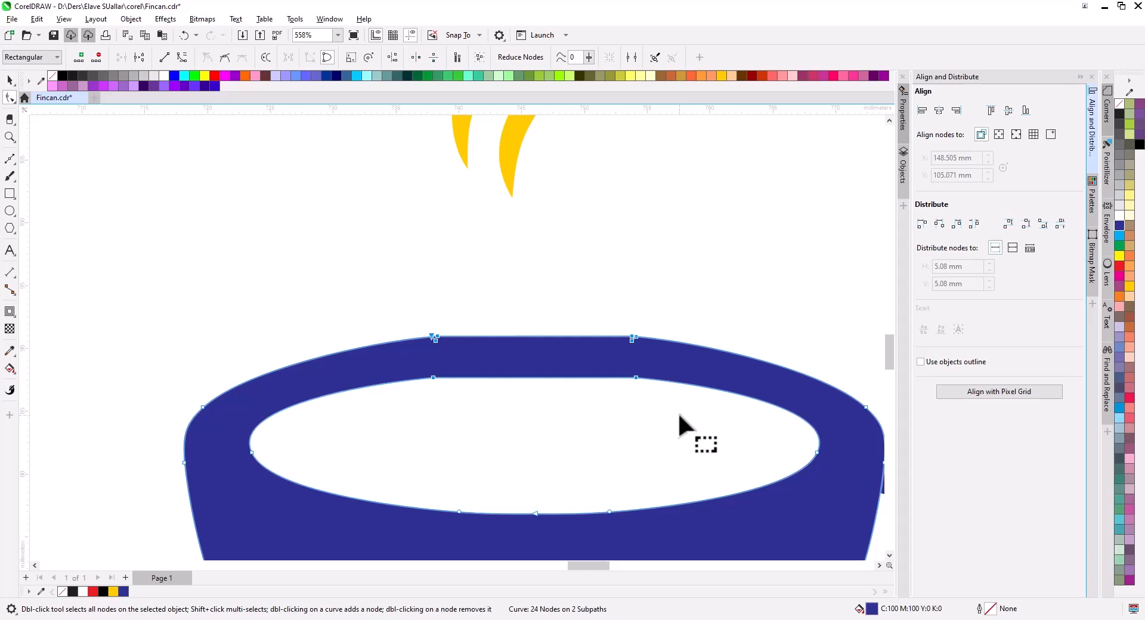
key(Delete)
scroll(527, 358, down, 2)
drag(618, 416, 574, 357)
click(11, 80)
click(156, 224)
drag(511, 332, 514, 389)
key(ctrl+z)
Step: Add nodes on both sides of the outer and inner rim curves, and delete the flat section's nodes to leave smooth arcs
scroll(490, 373, up, 2)
key(F10)
double_click(269, 341)
click(278, 377)
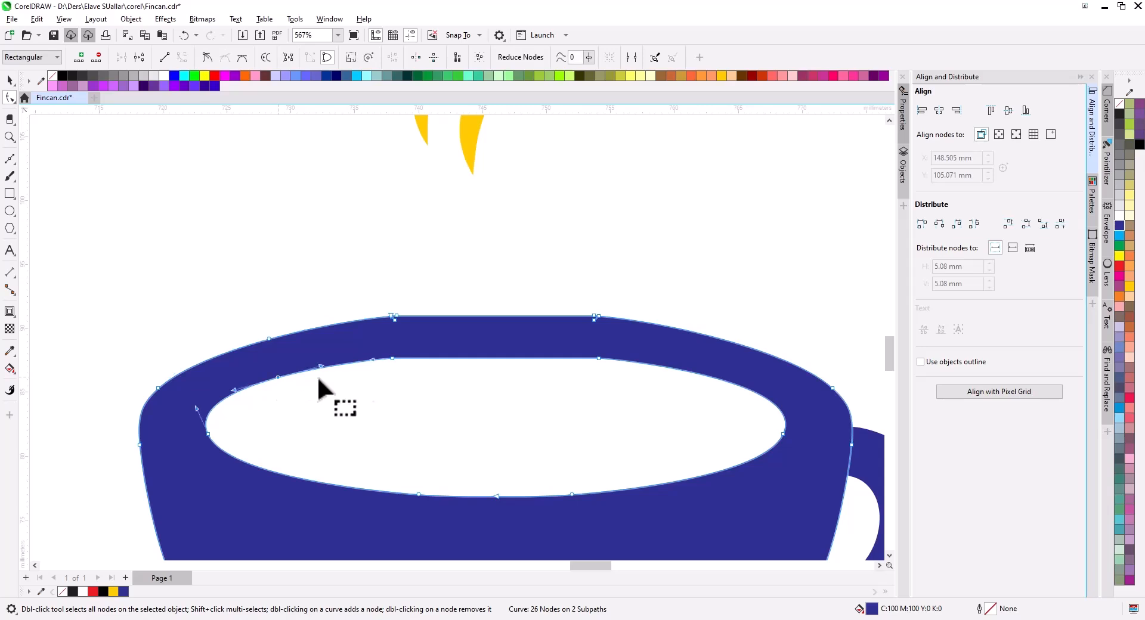
double_click(735, 343)
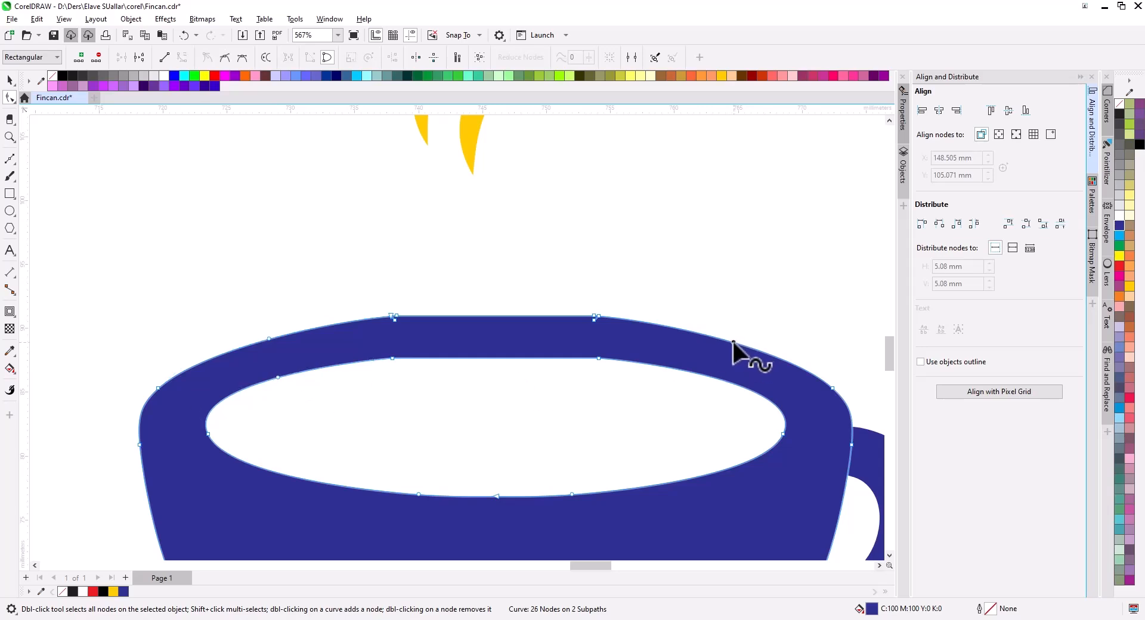
click(720, 380)
double_click(721, 380)
drag(629, 417, 620, 401)
key(Delete)
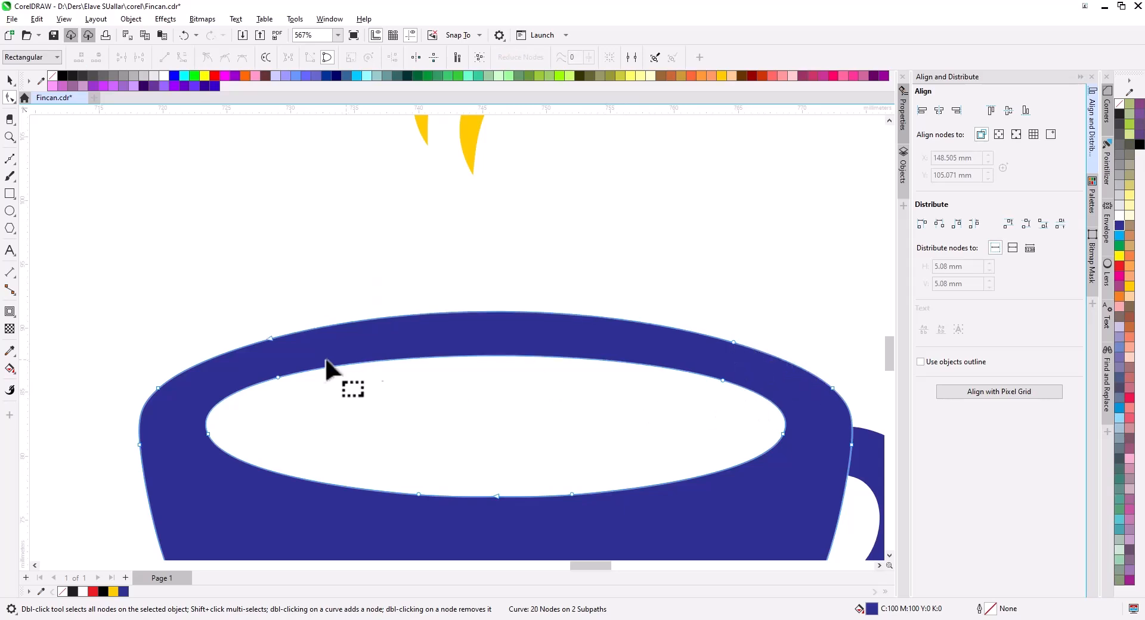
Step: Select both yellow steam wisps and move them down so their lower ends sit inside the cup's opening
click(9, 82)
scroll(528, 340, down, 3)
click(470, 229)
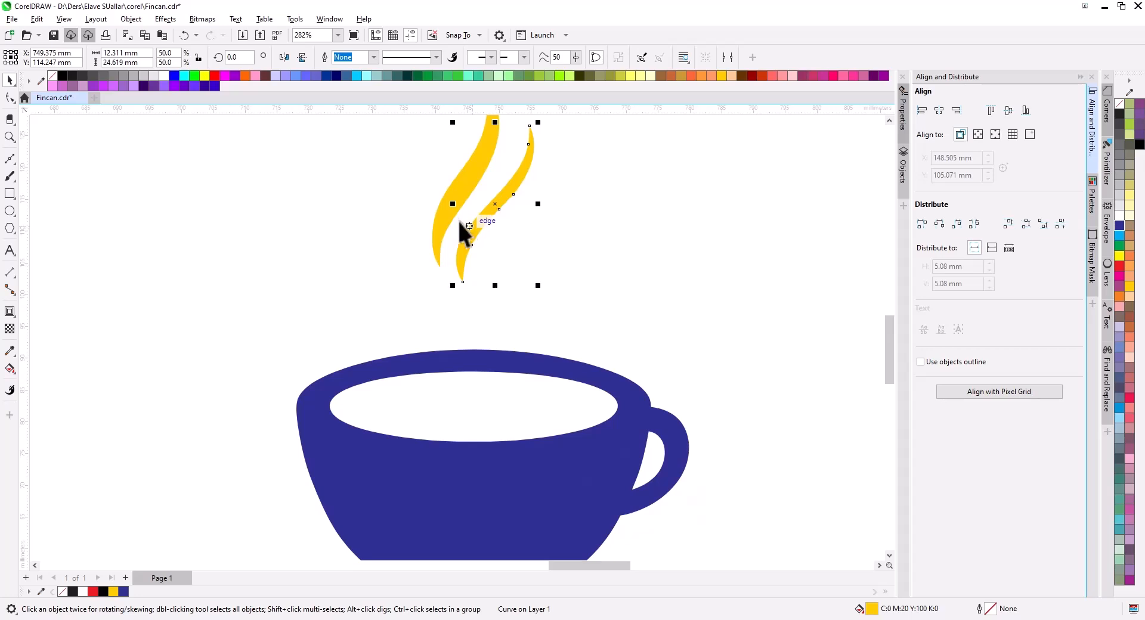
shift+click(455, 230)
drag(455, 229, 447, 365)
click(525, 329)
scroll(517, 325, down, 3)
drag(546, 326, 547, 262)
scroll(507, 238, up, 4)
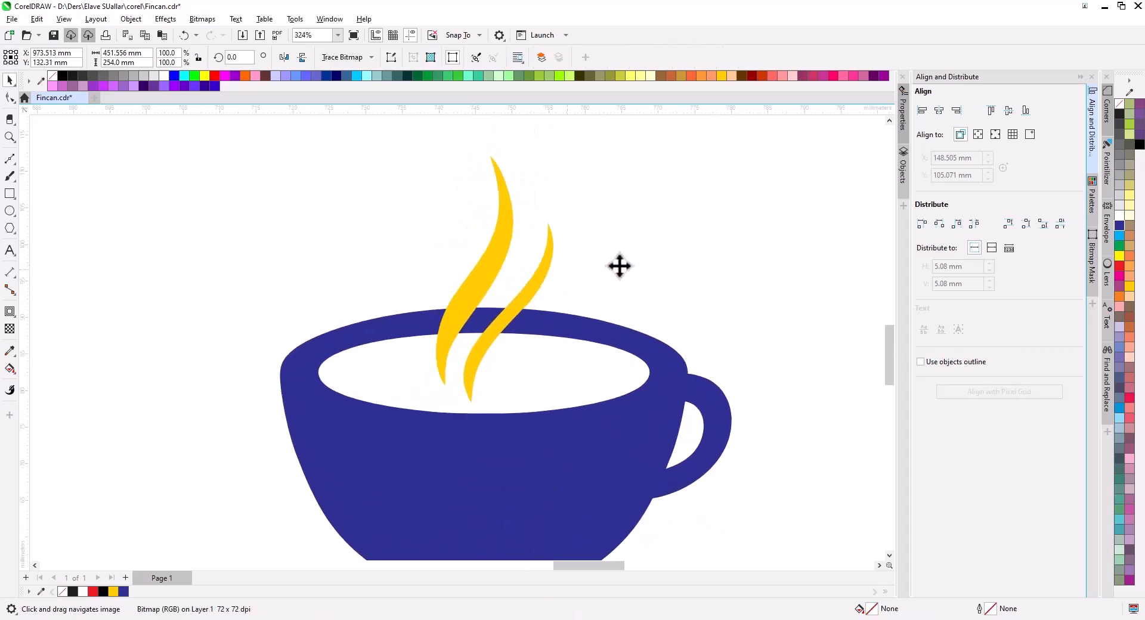
Step: Duplicate the larger steam wisp and place the copy on its left side
click(494, 293)
click(501, 312)
drag(474, 317, 396, 278)
scroll(418, 239, up, 2)
drag(380, 285, 440, 344)
Step: Erase the lower part of the copied wisp with a 5 mm Eraser stroke
click(10, 119)
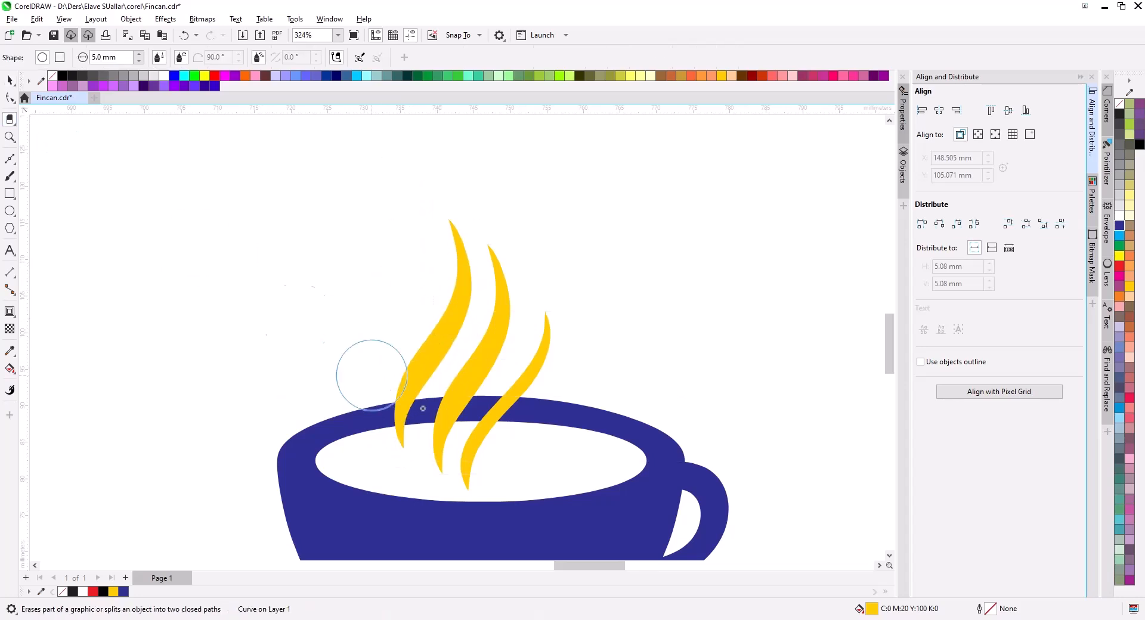
click(380, 435)
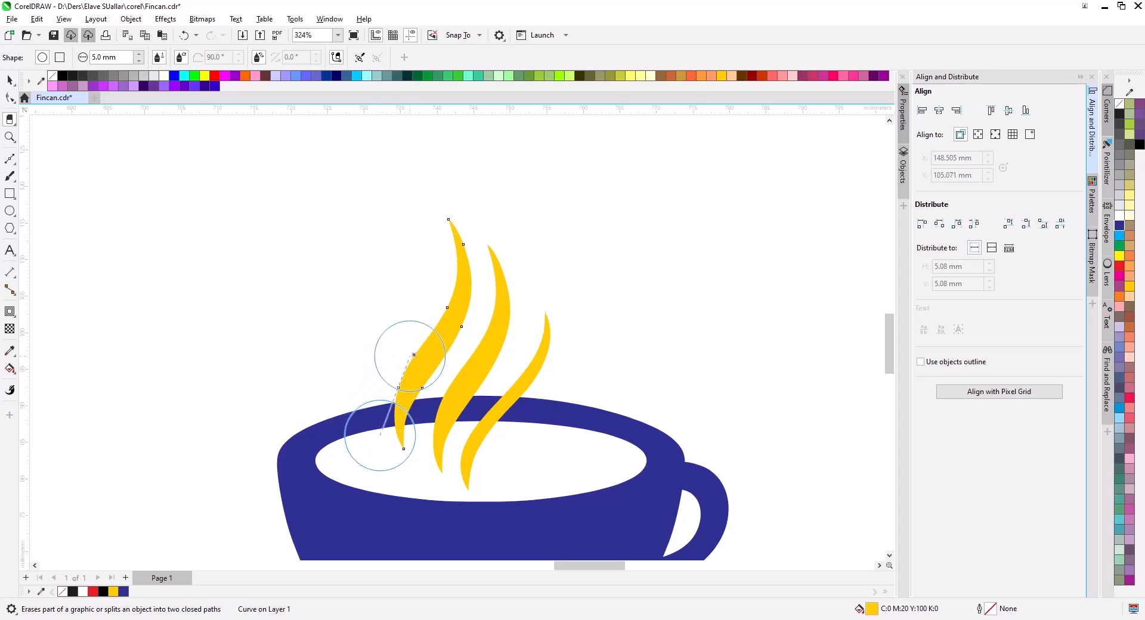
click(429, 330)
Step: Delete the cut node of the remaining wisp fragment, curve its left edge into a flame shape and nudge it slightly right
click(9, 97)
scroll(456, 289, up, 1)
drag(457, 313, 457, 313)
click(225, 57)
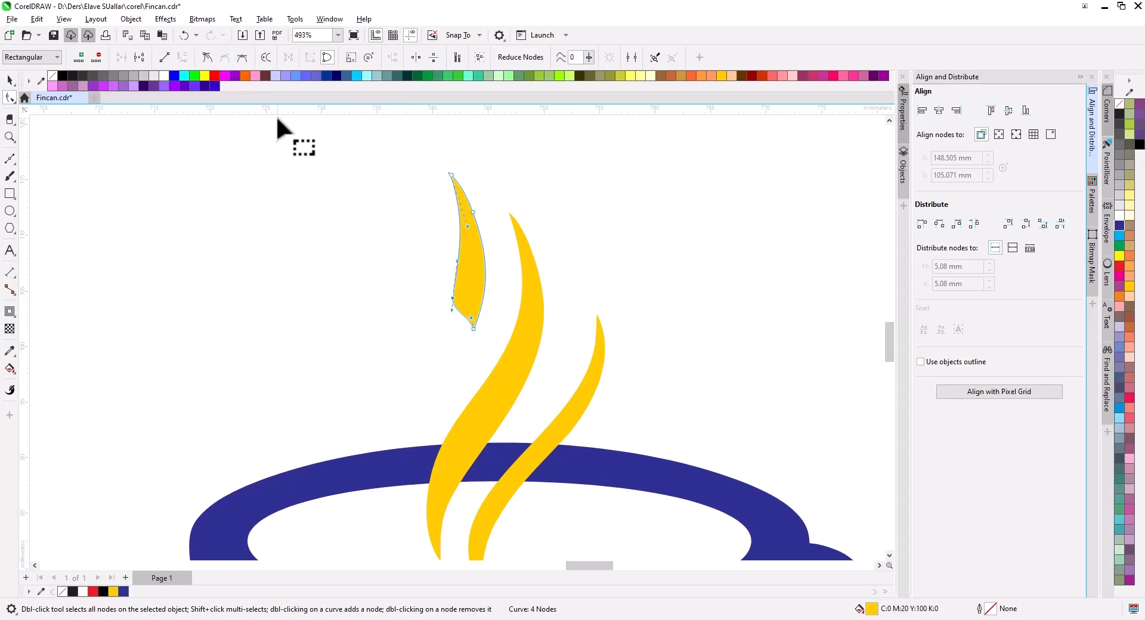
key(Delete)
drag(458, 267, 405, 257)
drag(463, 213, 477, 248)
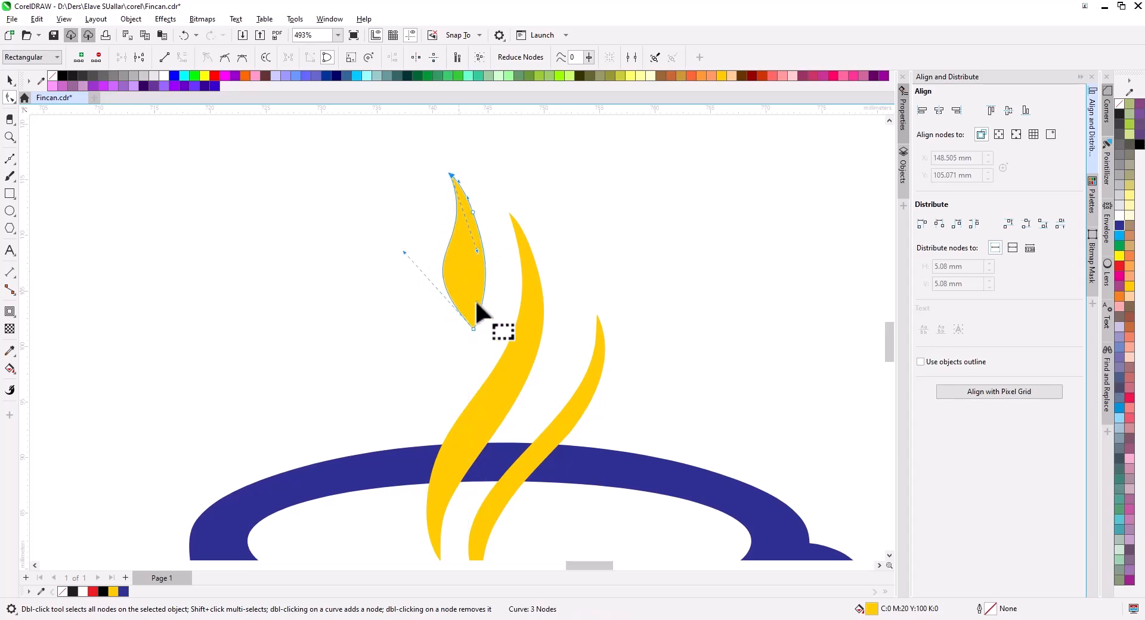
click(11, 79)
drag(471, 290, 476, 293)
scroll(477, 304, down, 3)
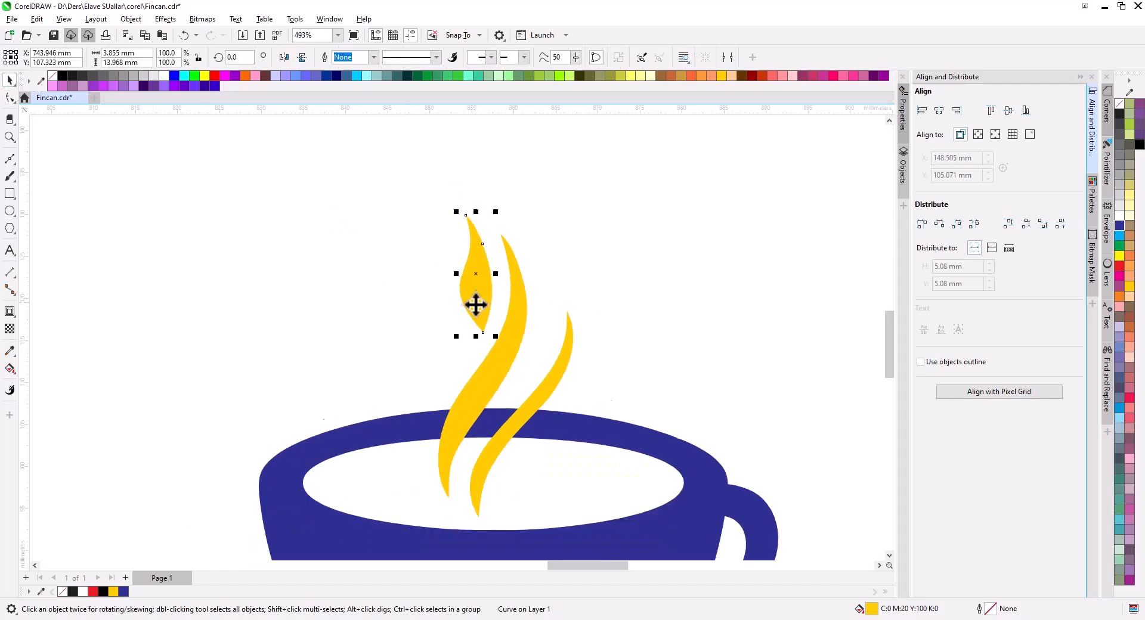
Step: Pull the short wisp's lower tip down and to the left, and bend its left edge into an S-curve
click(633, 307)
scroll(483, 306, up, 3)
click(480, 313)
key(F10)
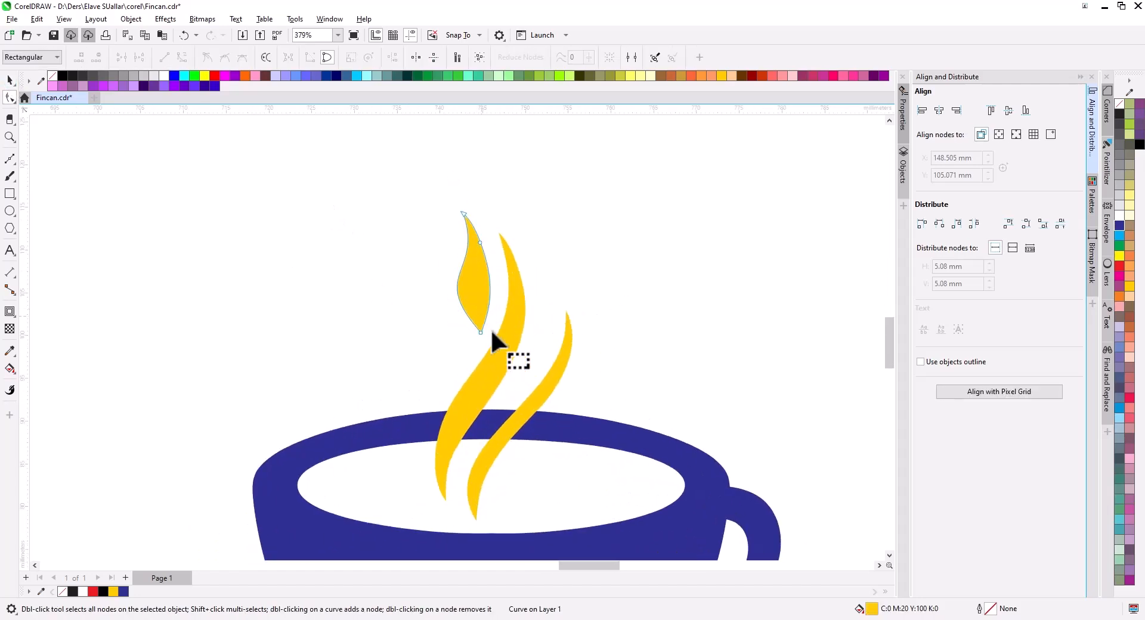
scroll(478, 322, up, 3)
drag(459, 351, 507, 303)
drag(336, 283, 469, 283)
drag(478, 220, 443, 155)
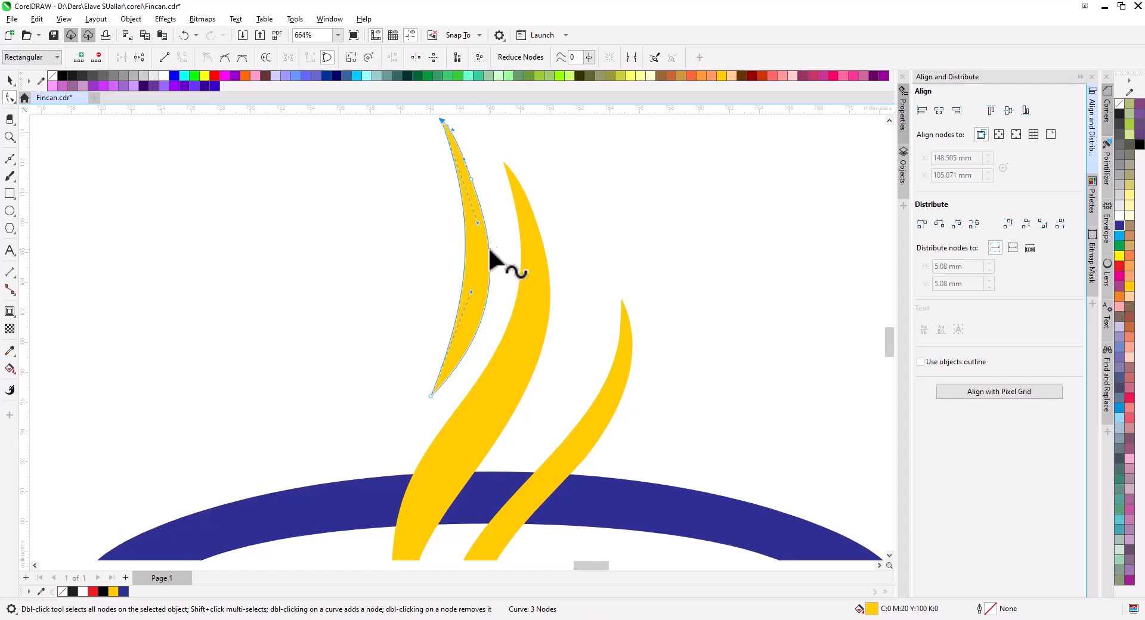
drag(477, 222, 405, 248)
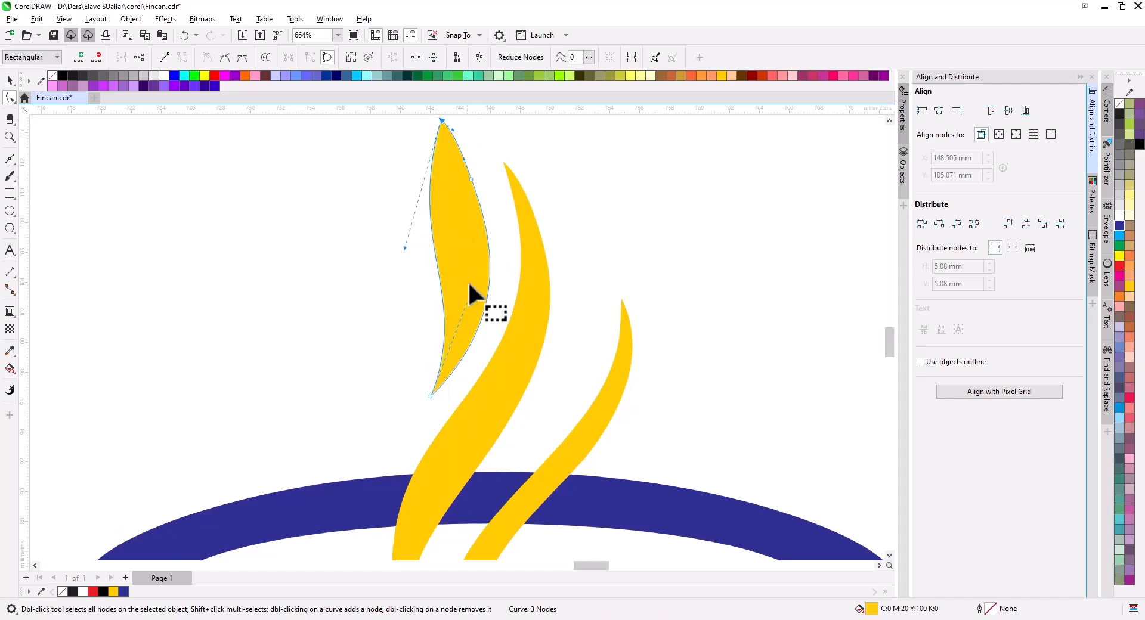
drag(470, 289, 503, 292)
scroll(502, 293, down, 2)
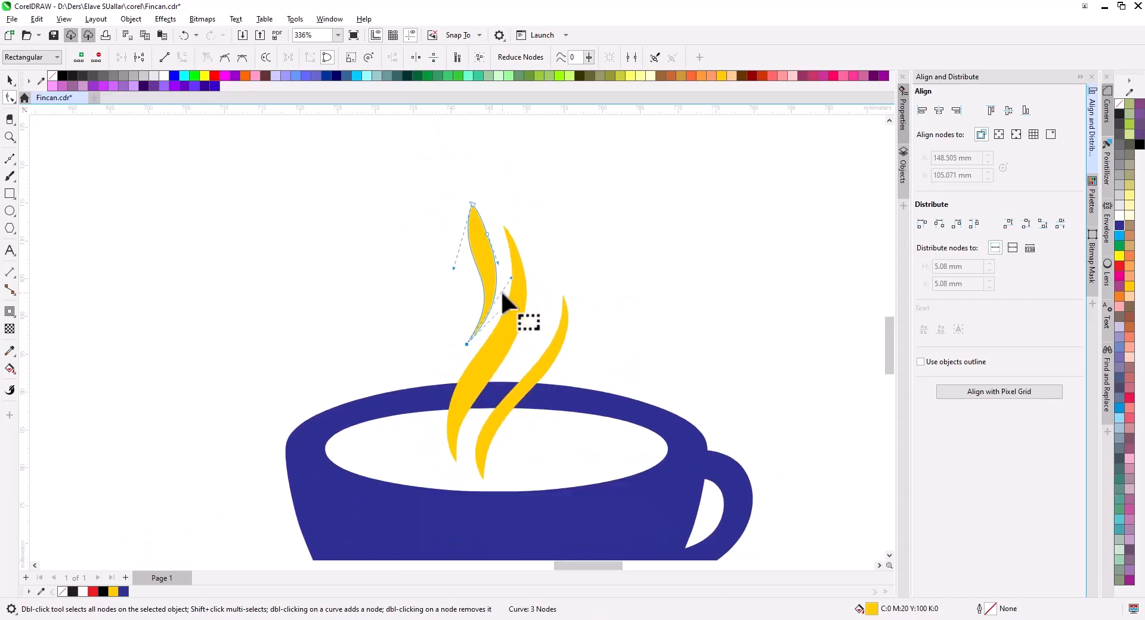
Step: Delete the short third steam wisp, keeping the two original wisps
click(9, 81)
click(482, 247)
scroll(507, 268, down, 2)
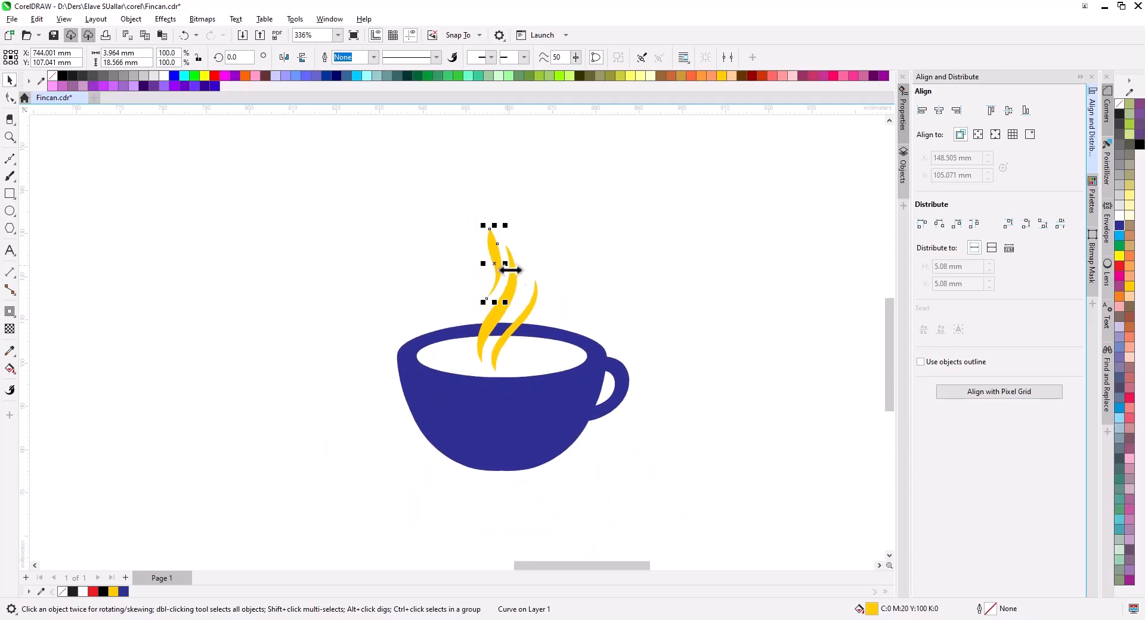
scroll(508, 268, down, 1)
click(582, 418)
scroll(495, 292, up, 2)
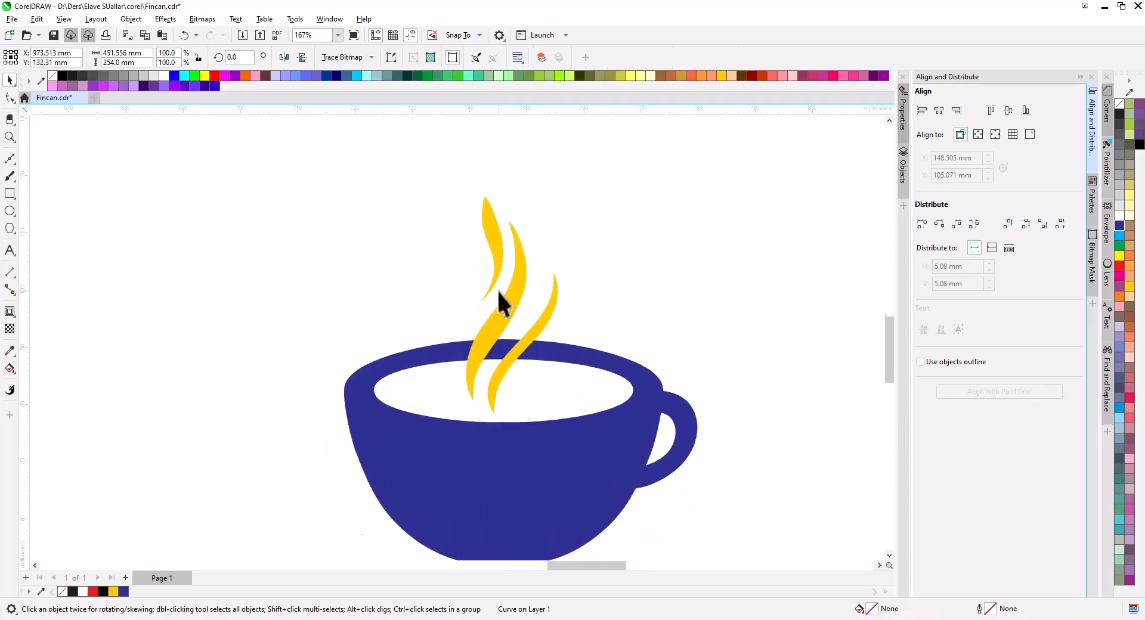
click(492, 242)
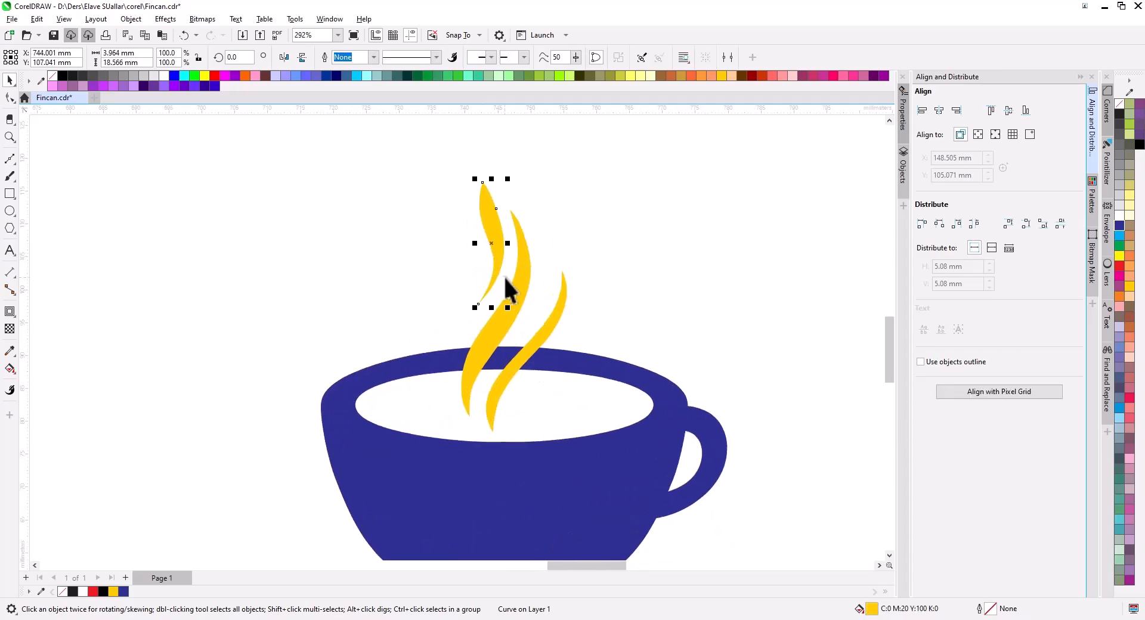
key(Delete)
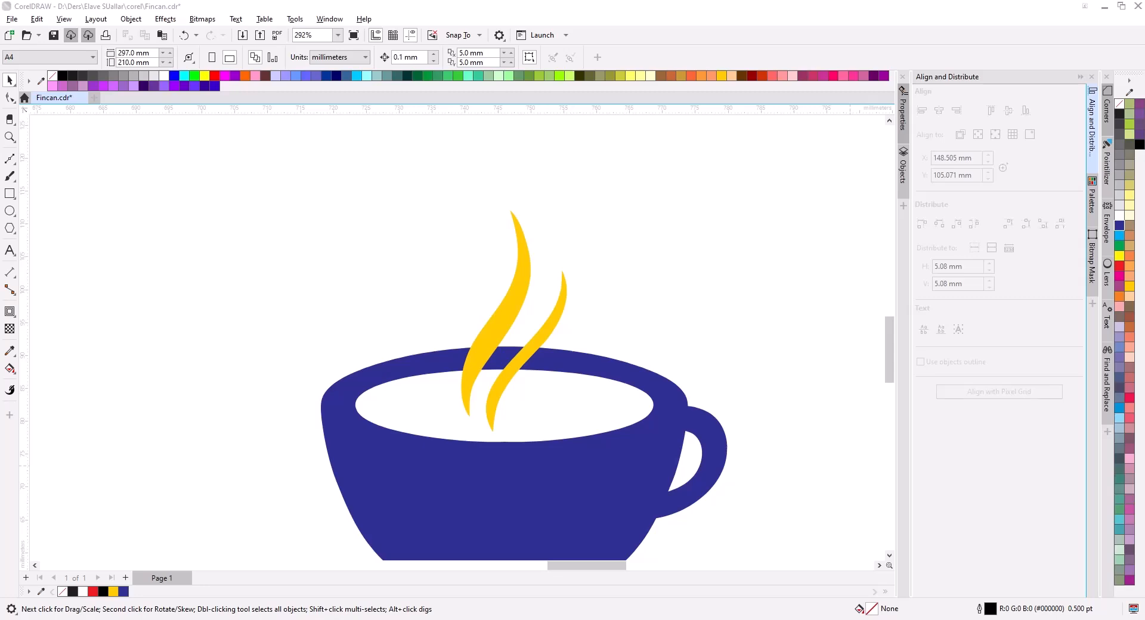
Step: Switch to the Chrome browser and search Yandex for "дым кофе"
drag(1144, 201, 556, 136)
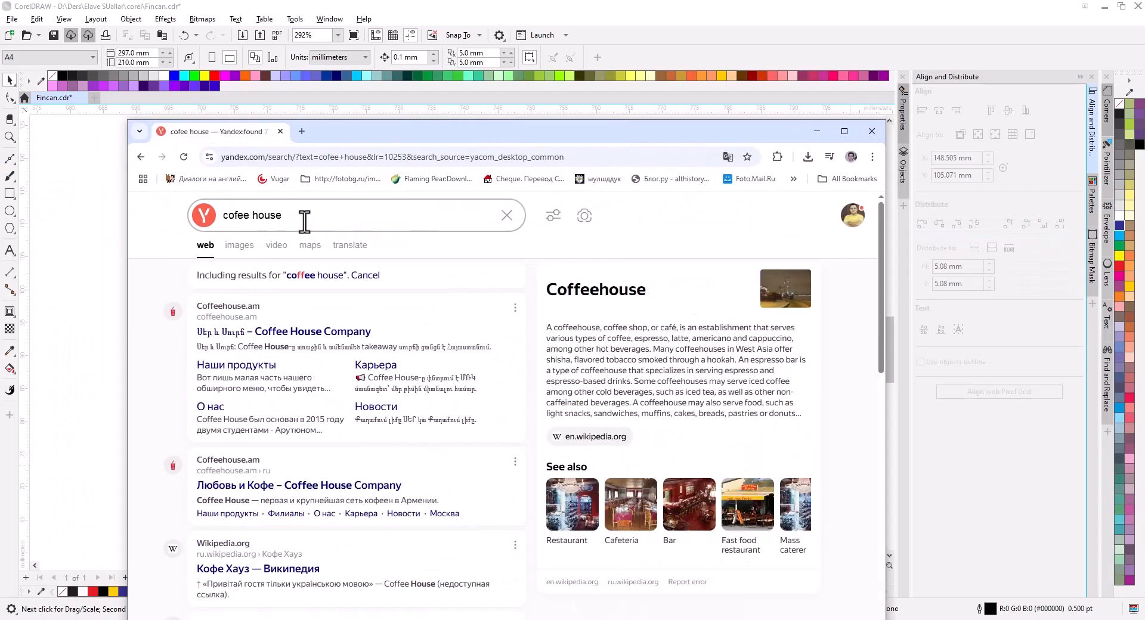
click(305, 223)
key(BackSpace)
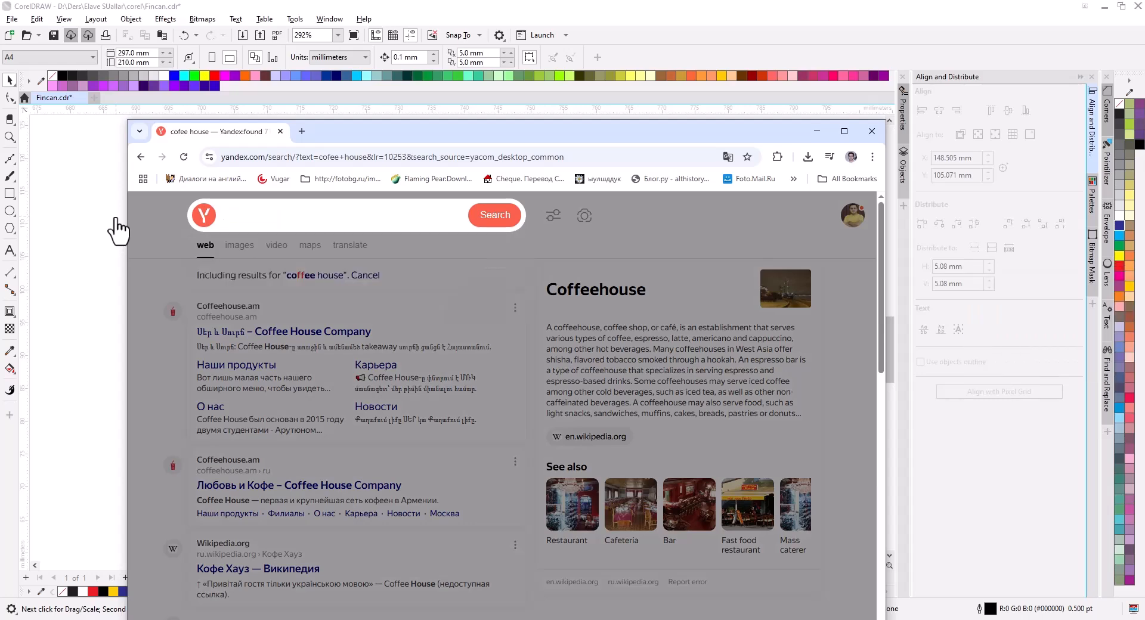
text(дым )
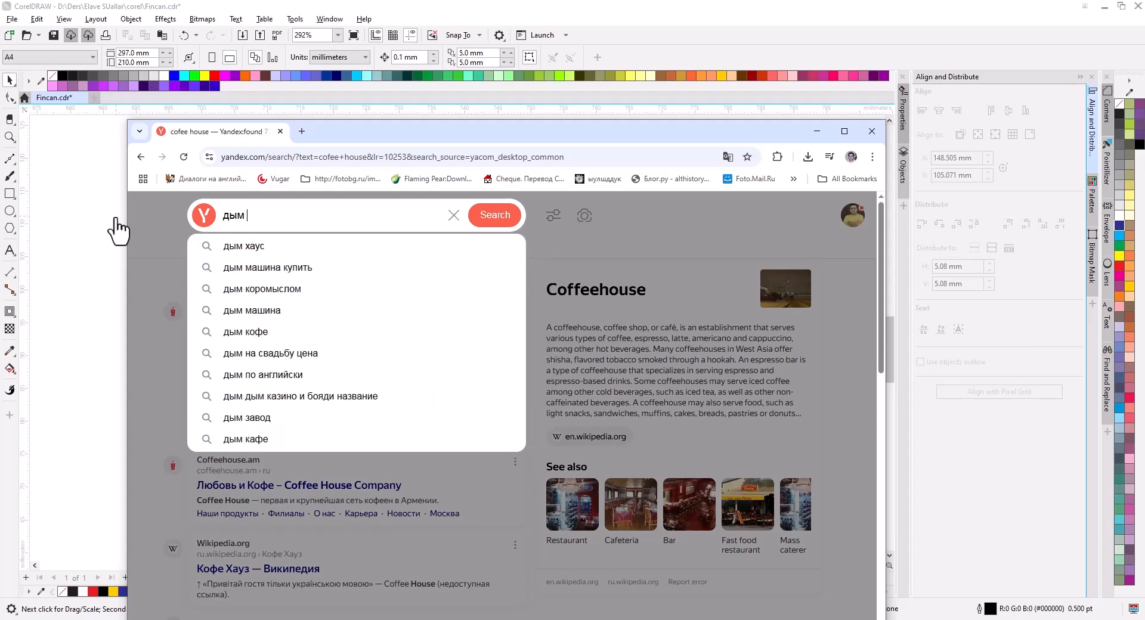
text(кофе)
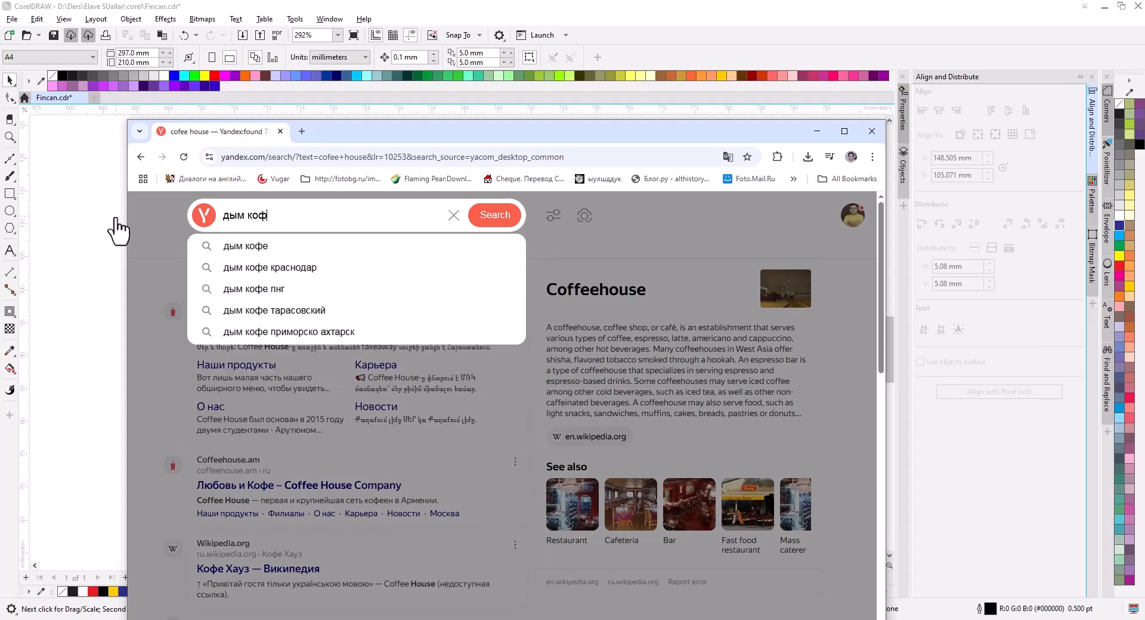
key(Return)
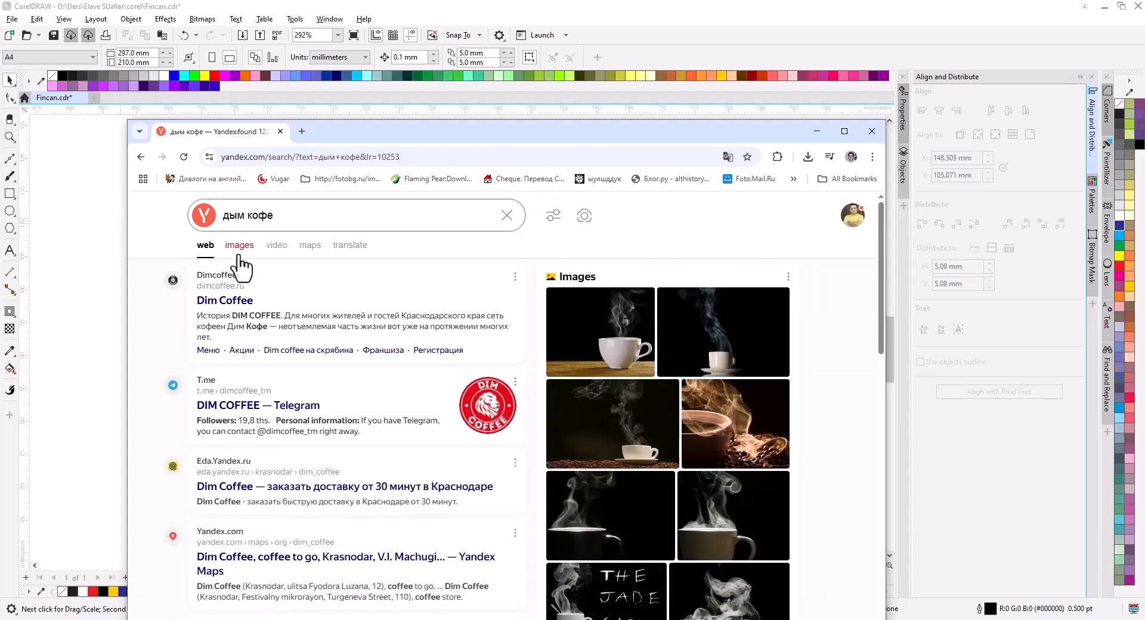
Step: Refine the search to "дым кофе вектор" and show the image results in a maximized browser window
click(289, 218)
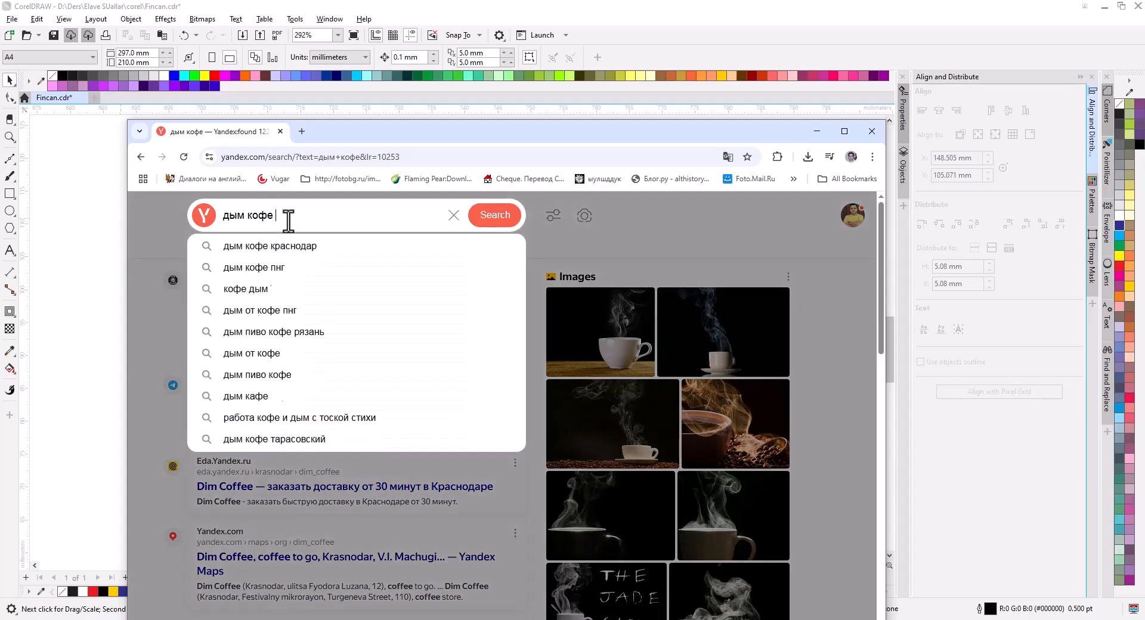
text(вектор)
key(Return)
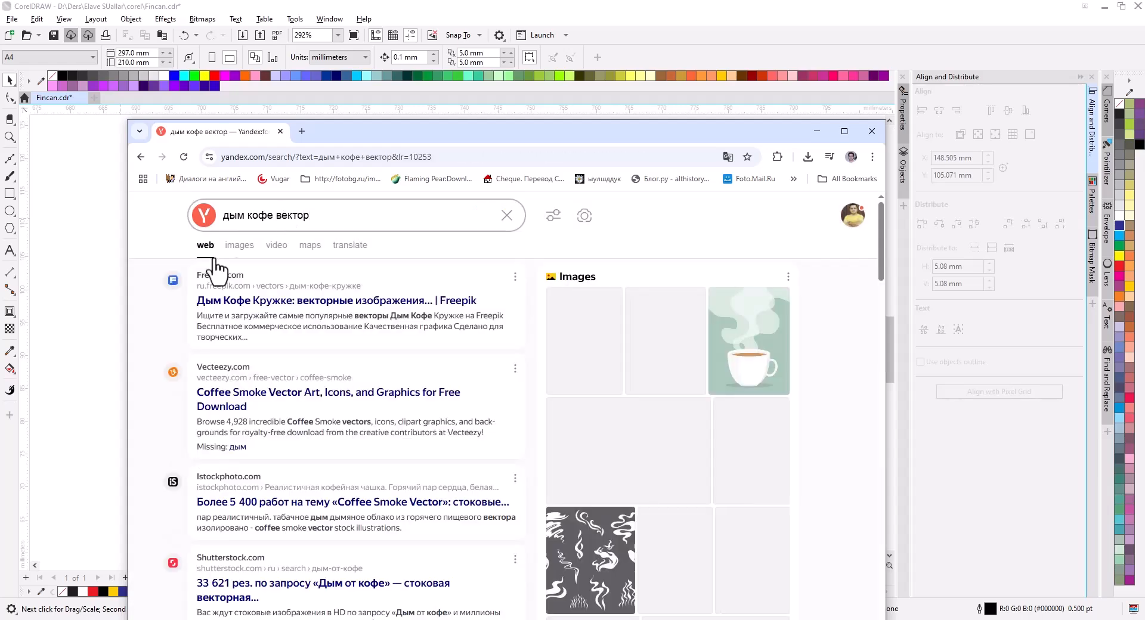
click(243, 244)
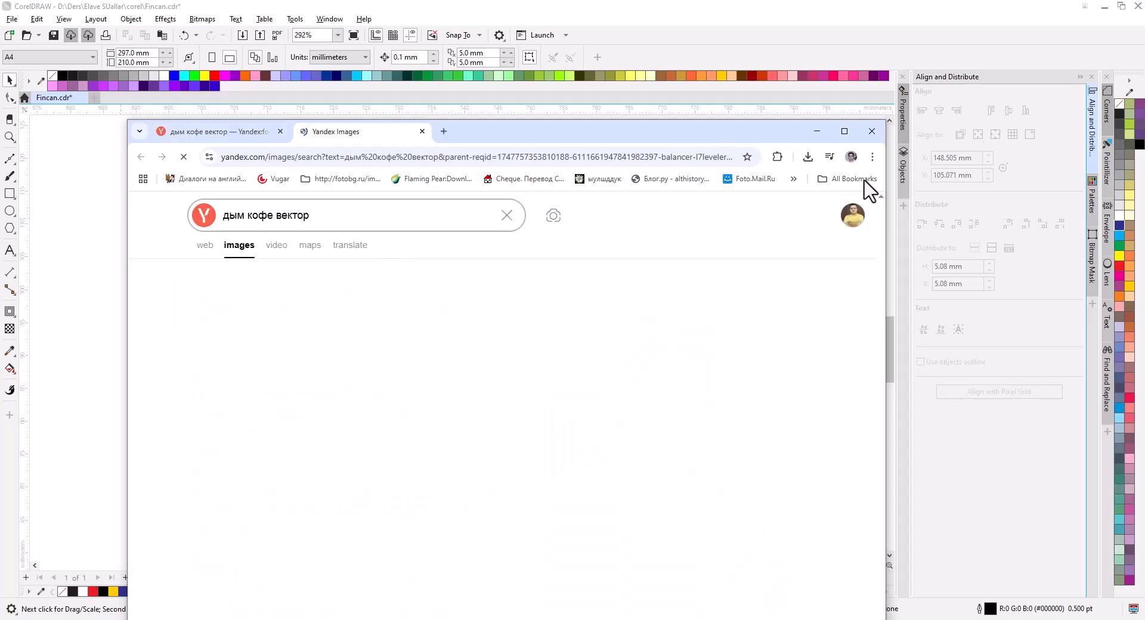
click(844, 131)
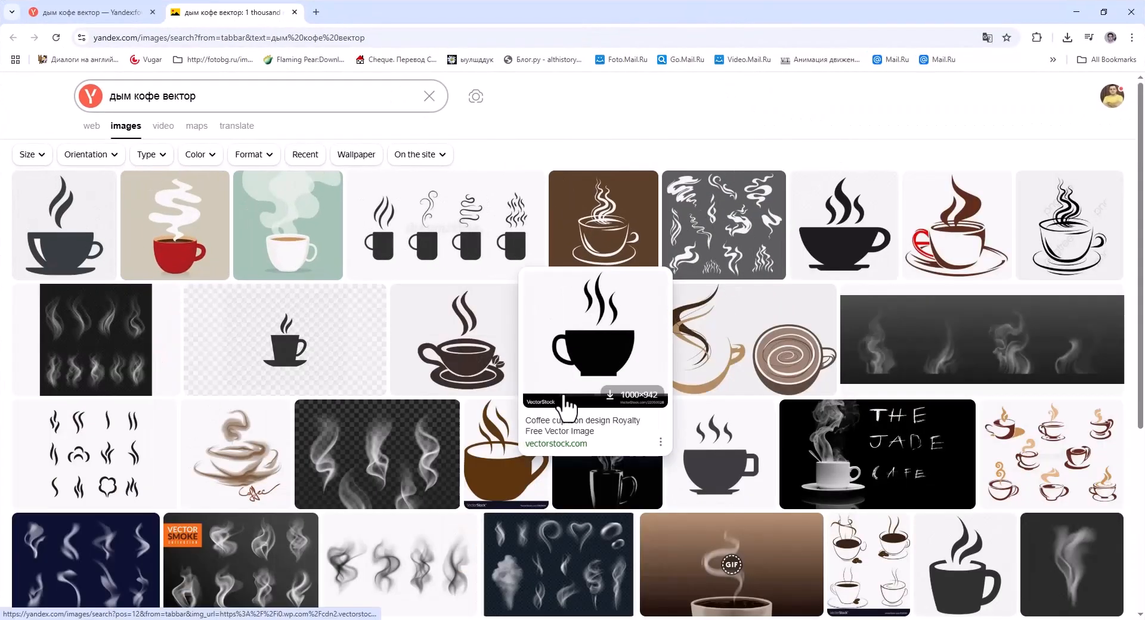
Step: Preview the image of white smoke shapes on grey, close it and examine the other results for steam shapes
click(724, 251)
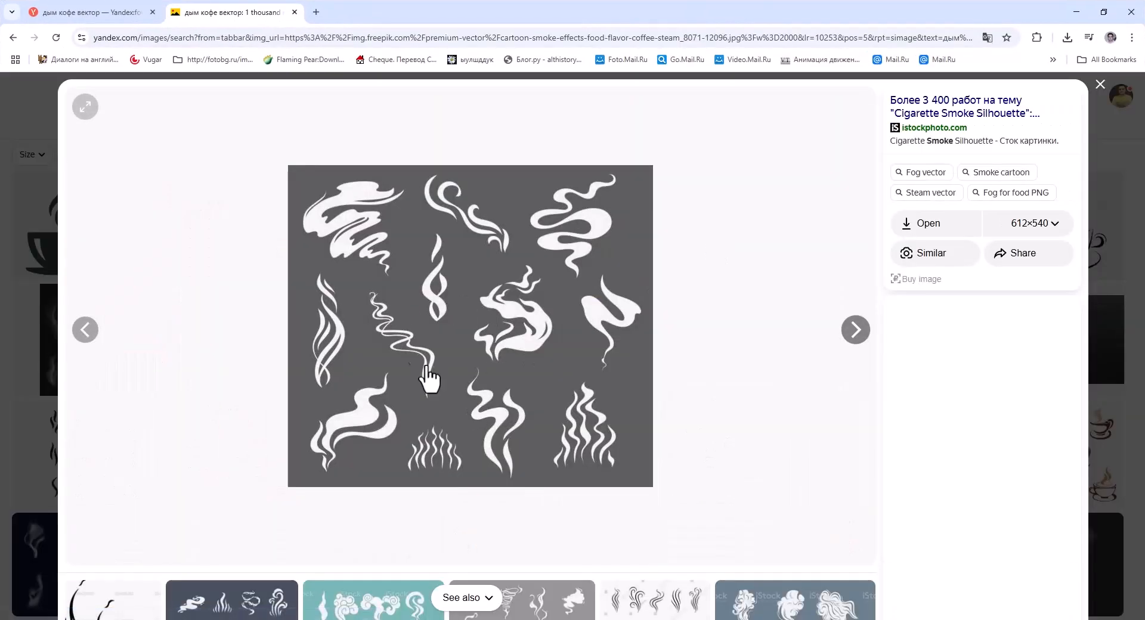
click(1100, 84)
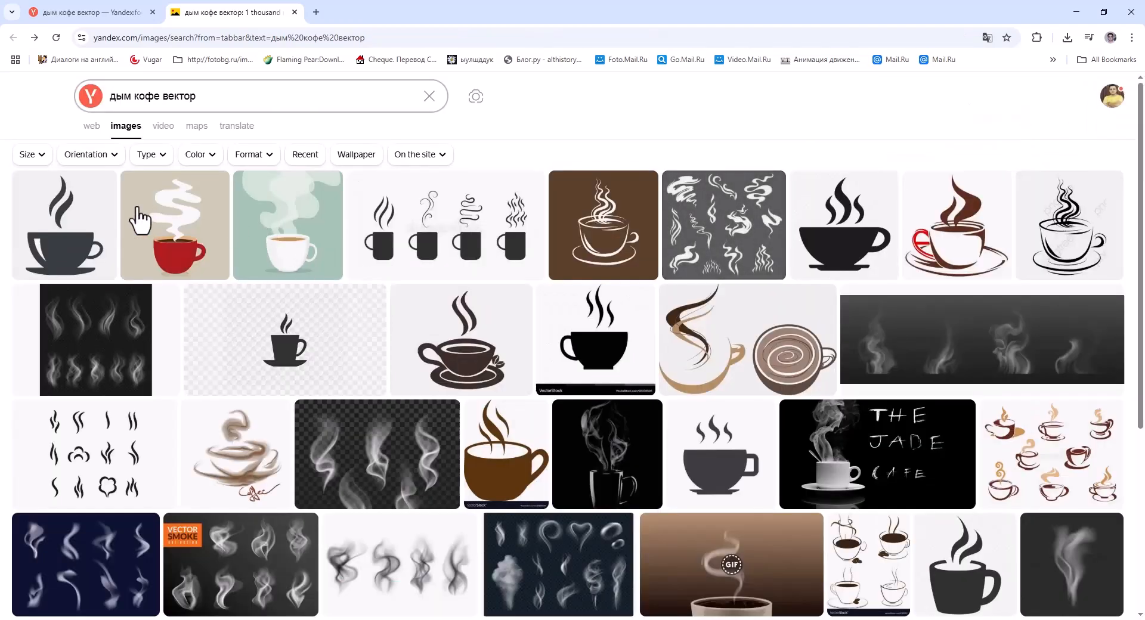
mouse_move(77, 212)
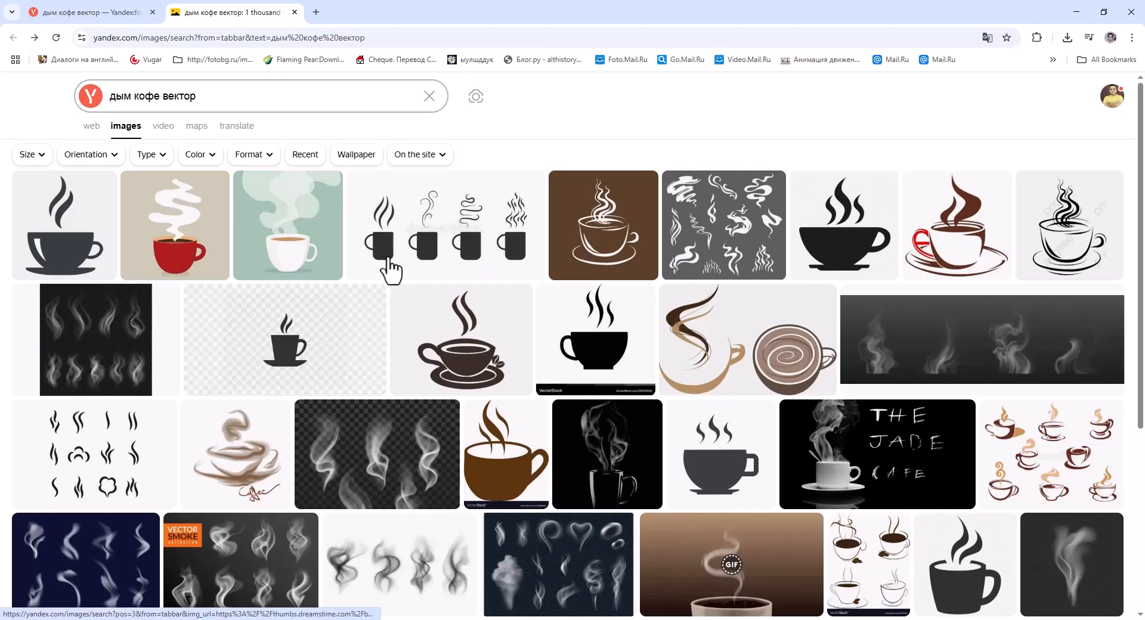
scroll(480, 304, down, 1)
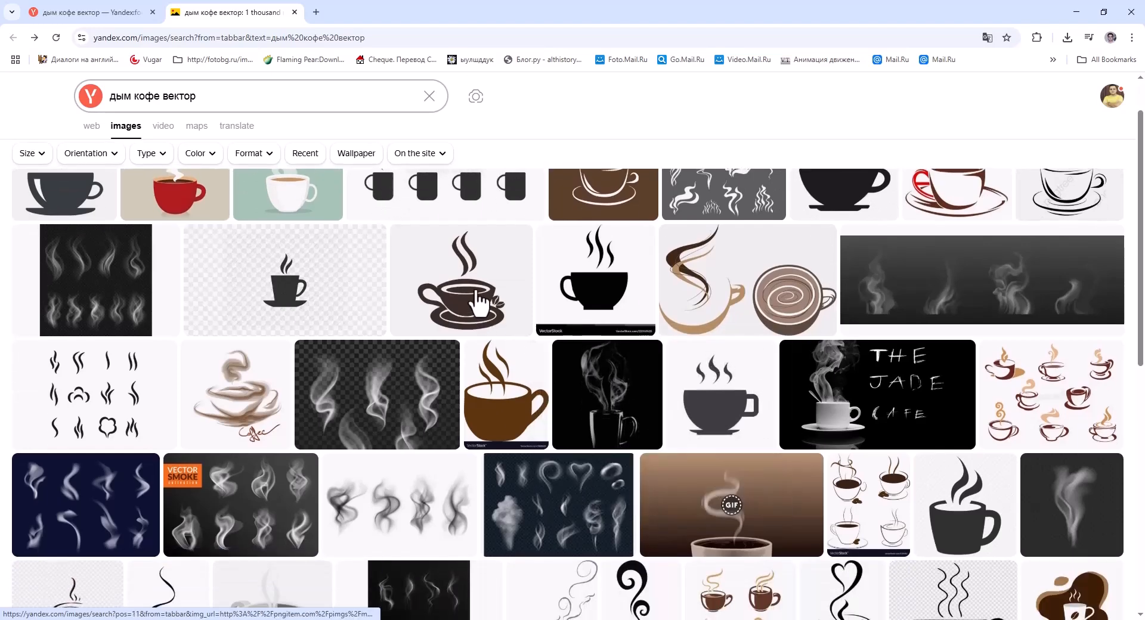
mouse_move(179, 409)
scroll(179, 409, up, 1)
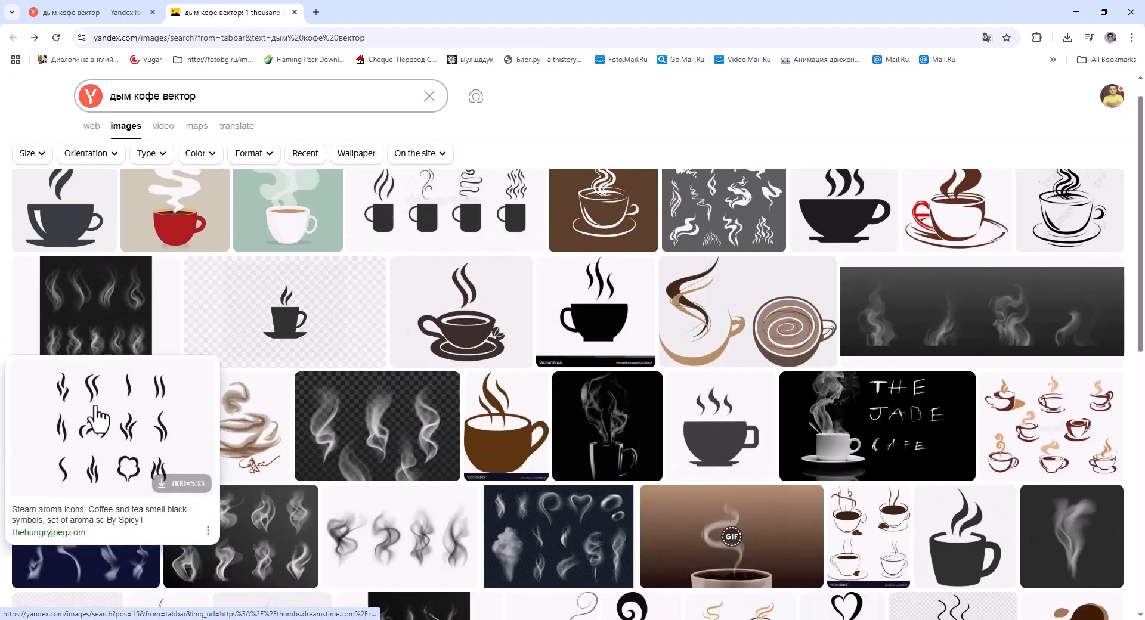
Step: Preview the white smoke shapes and the brown coffee cup set in the image results, and switch back to CorelDRAW
click(732, 243)
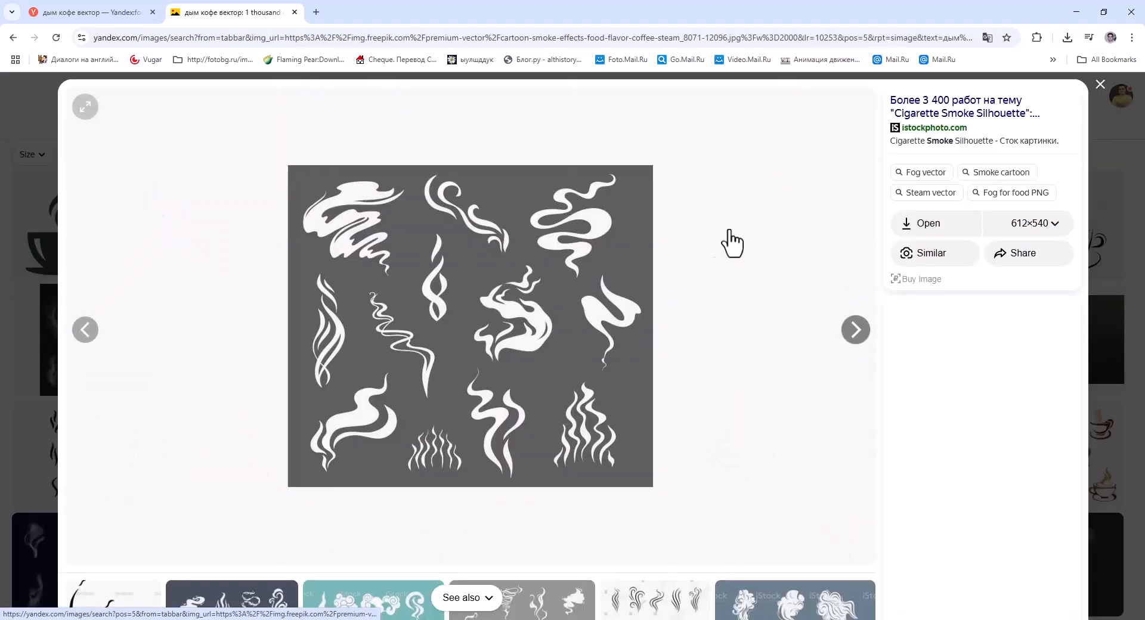
click(1101, 86)
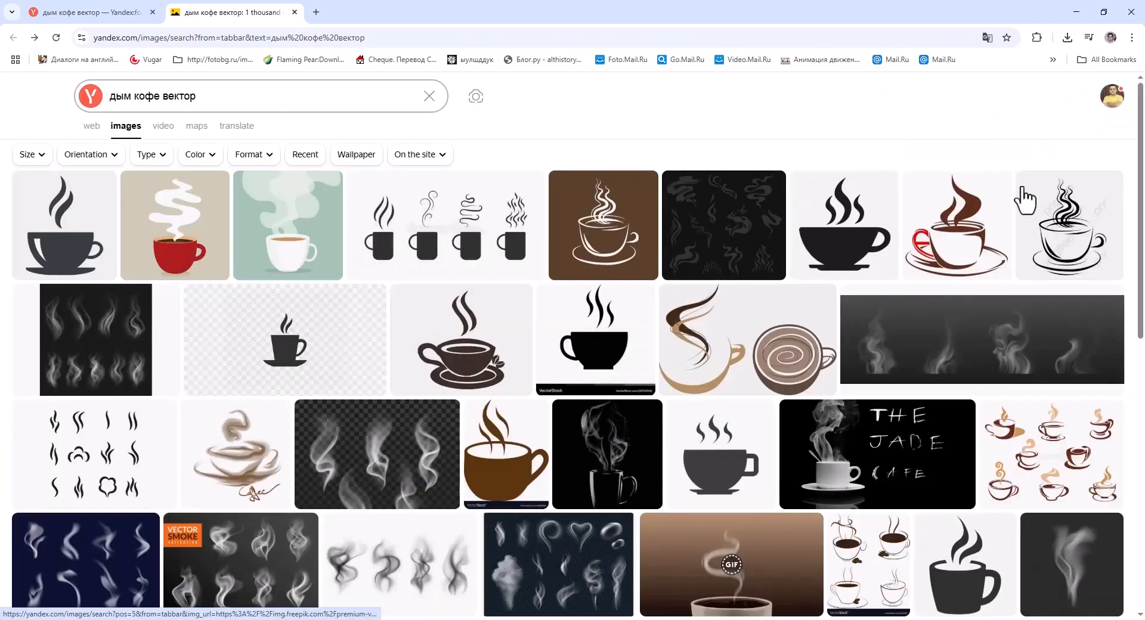
mouse_move(635, 438)
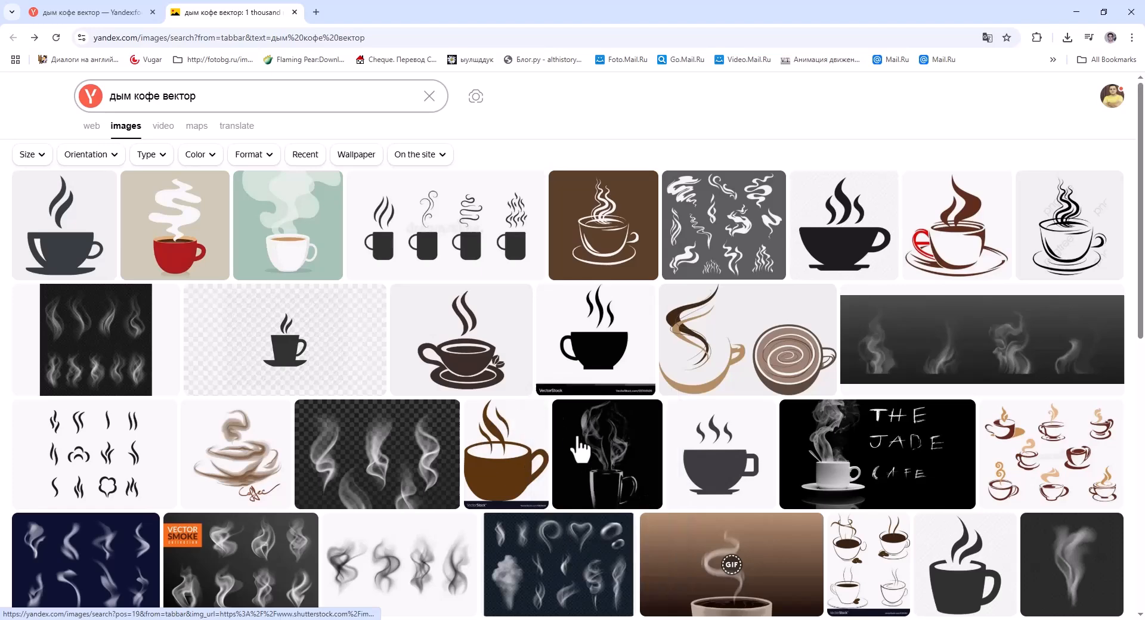
click(1017, 462)
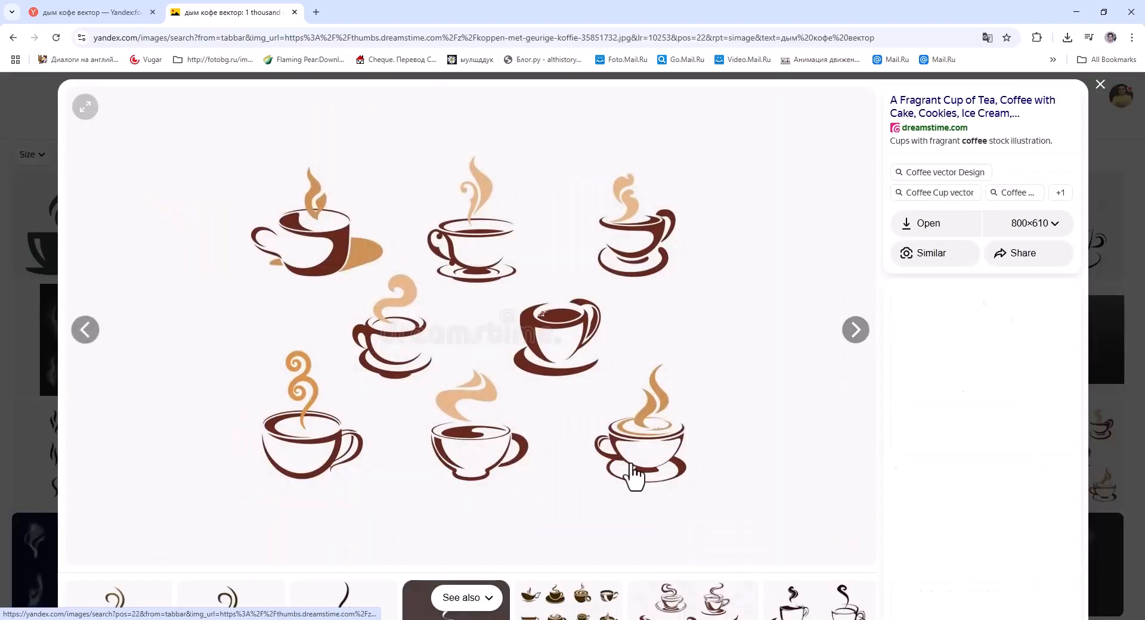
click(1080, 13)
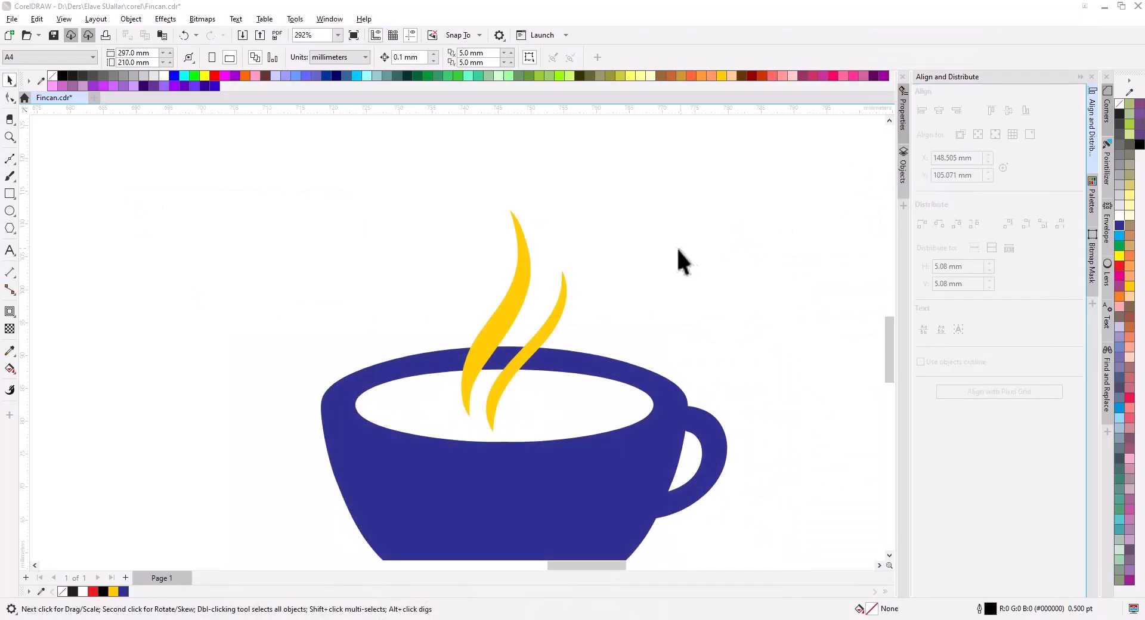
Step: Shift the cup handle slightly outward and pull its two upper end nodes into the cup body
scroll(501, 257, down, 1)
scroll(621, 328, up, 2)
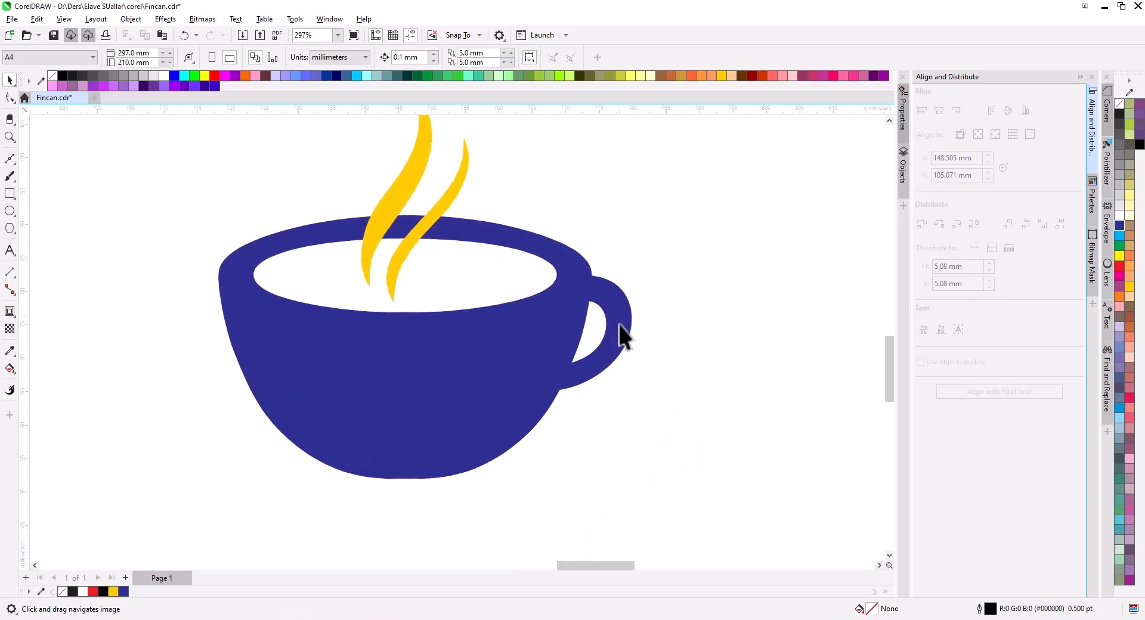
click(613, 337)
drag(621, 337, 640, 342)
key(F10)
scroll(590, 292, up, 2)
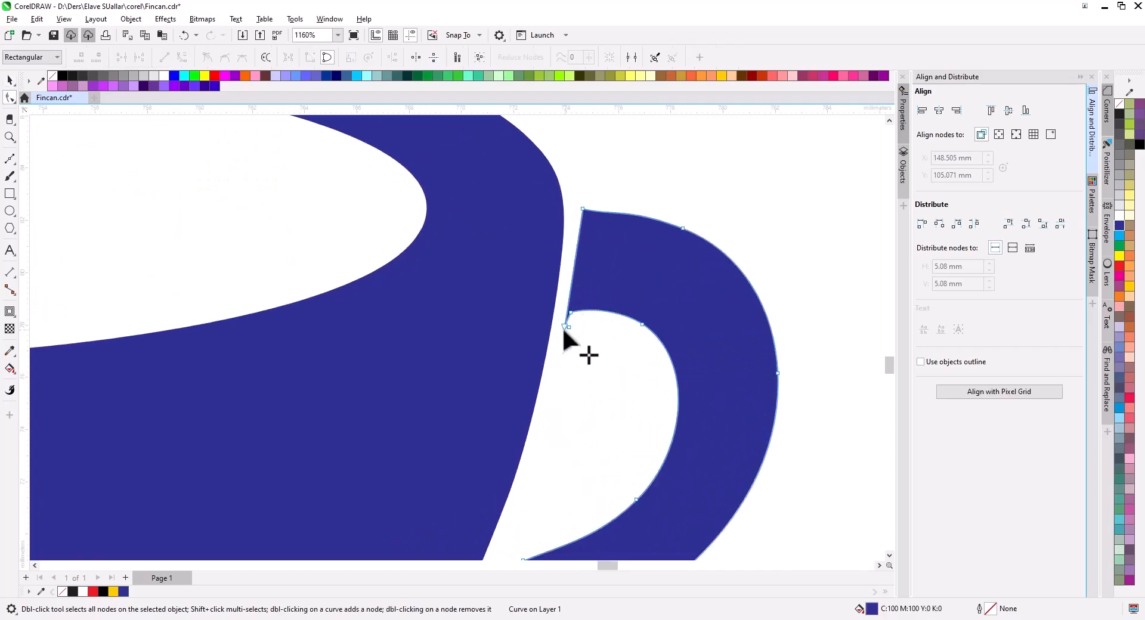
drag(562, 327, 514, 290)
drag(583, 210, 545, 212)
Step: Add a node on each side of the handle's lower end and pull both lower corner nodes into the cup body
scroll(584, 315, down, 2)
scroll(575, 410, down, 1)
scroll(553, 410, up, 1)
drag(545, 410, 478, 435)
key(ctrl+z)
double_click(632, 387)
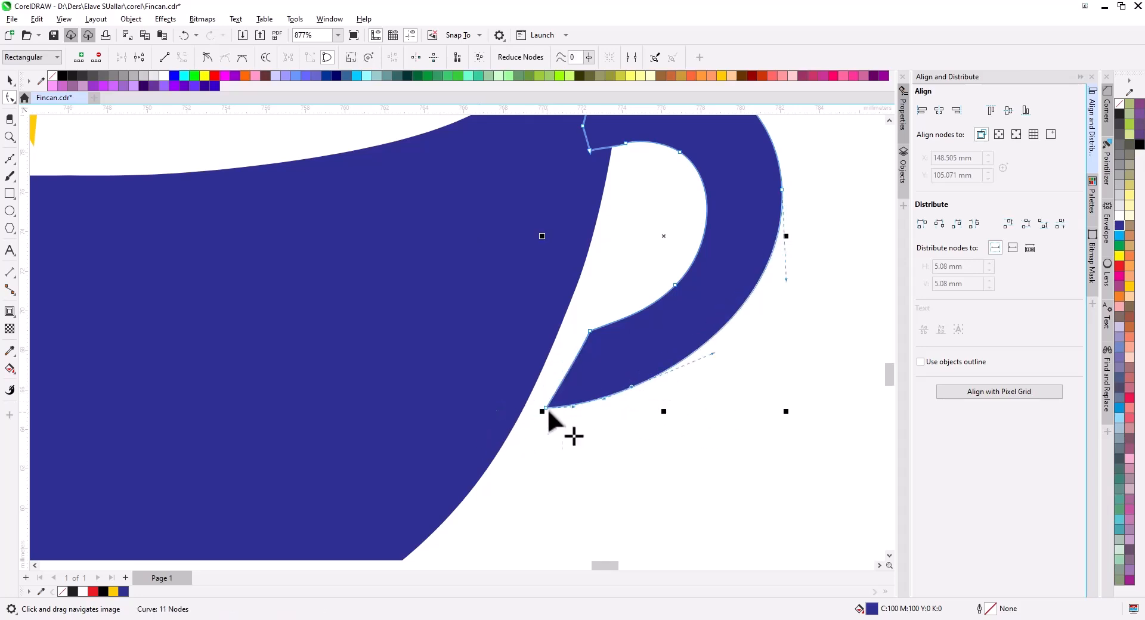
drag(532, 410, 479, 431)
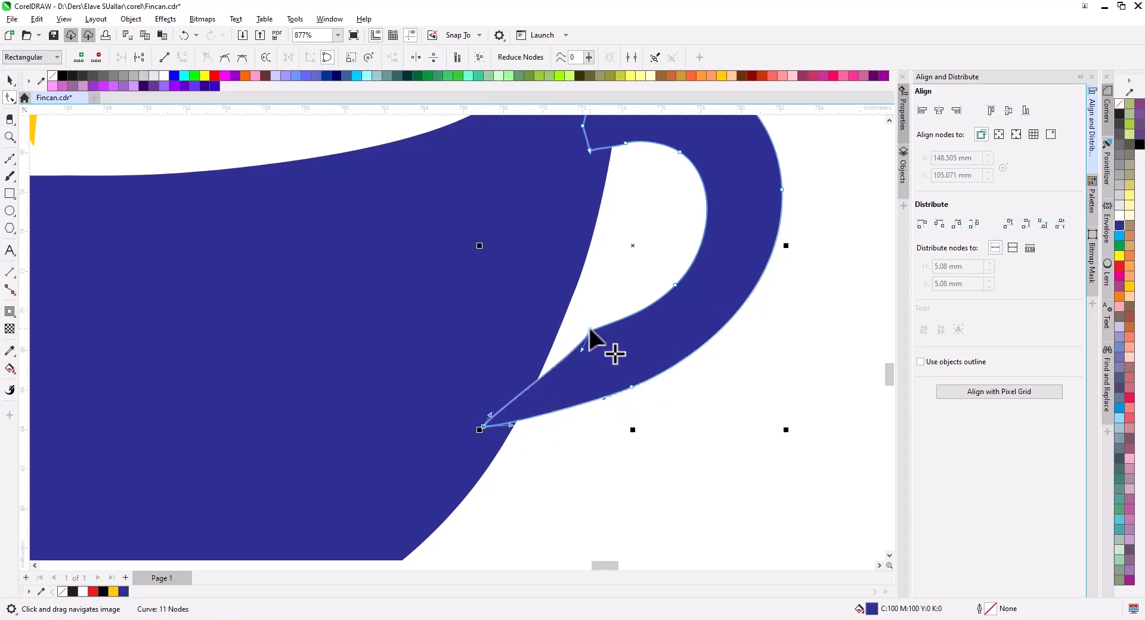
double_click(607, 325)
drag(590, 331, 526, 343)
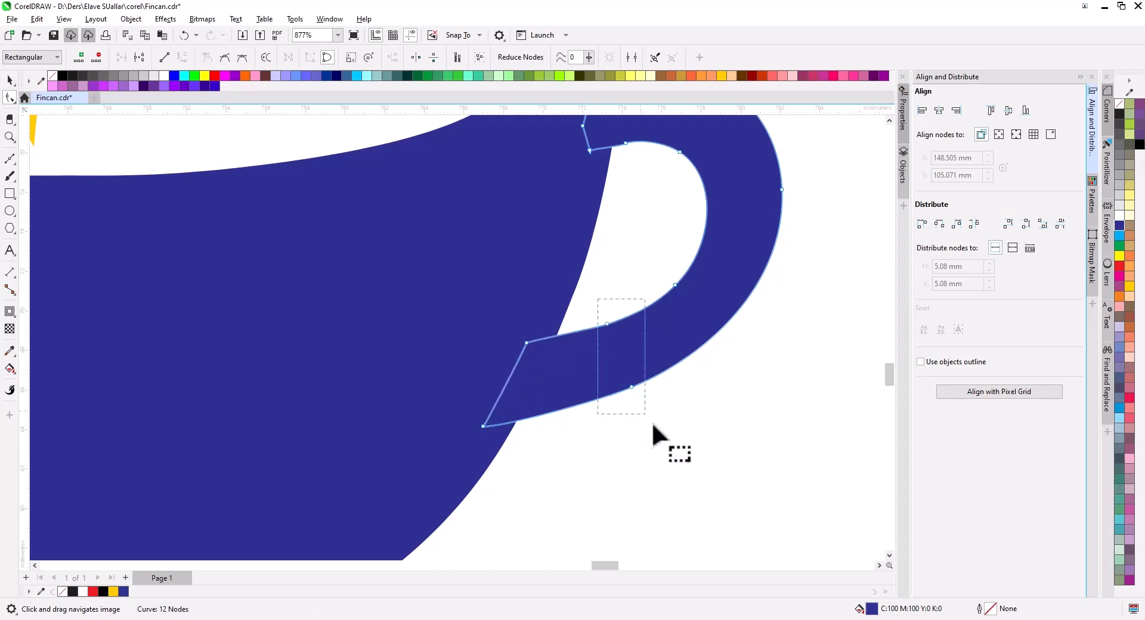
Step: Delete the two extra nodes on the handle's lower curves and reshape the lower outer curve into a smooth bend
key(Delete)
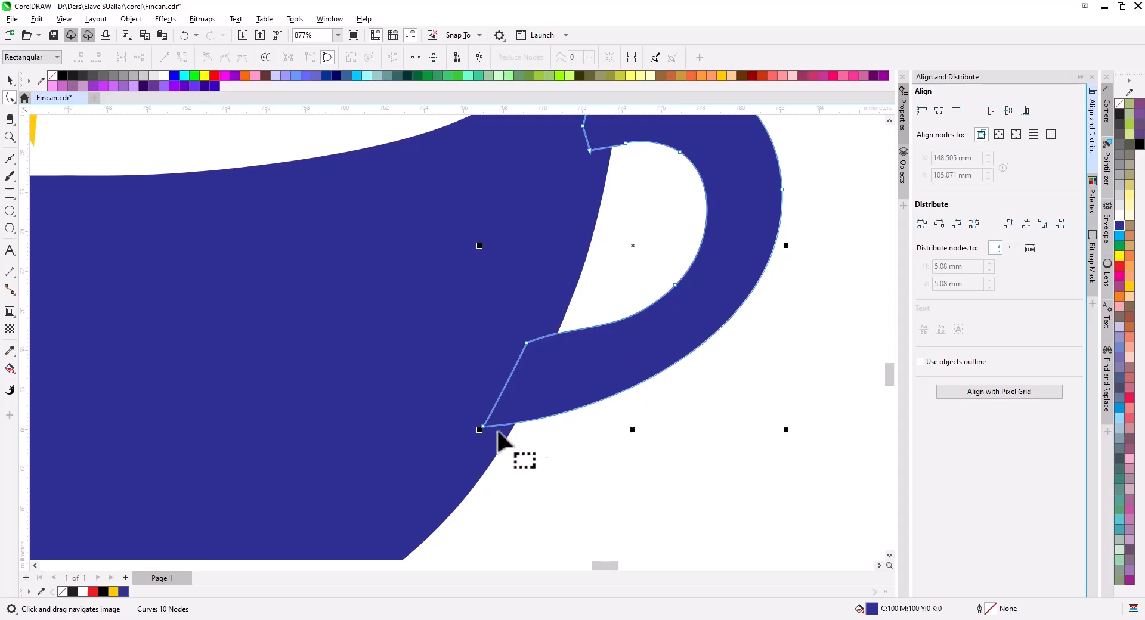
drag(593, 401, 662, 383)
scroll(663, 383, down, 3)
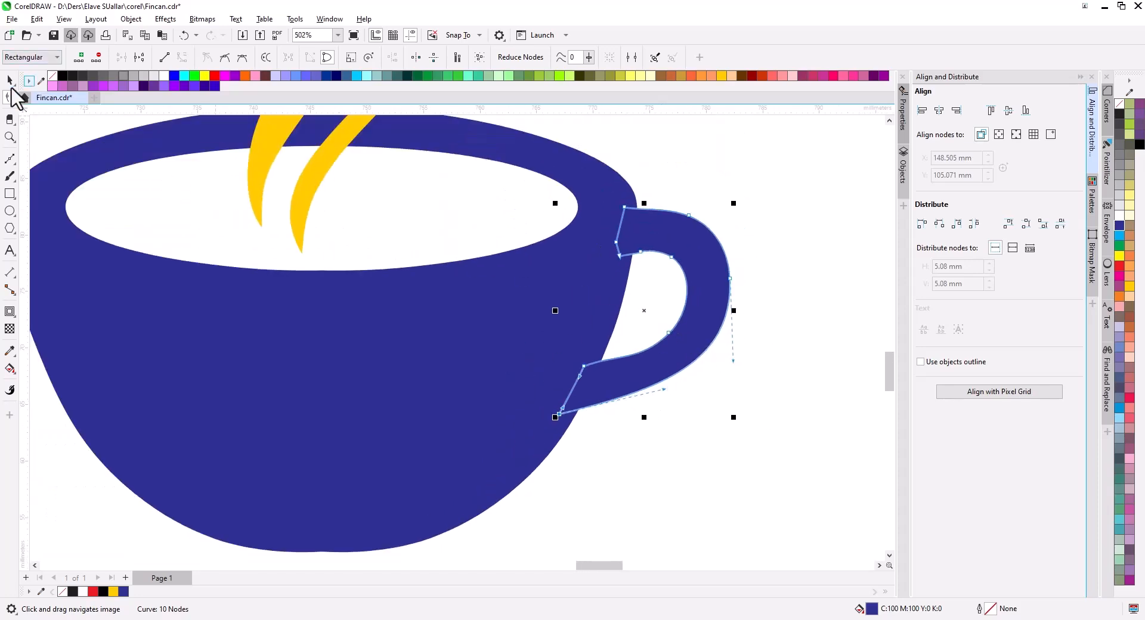
click(10, 80)
scroll(570, 275, down, 3)
scroll(633, 241, up, 6)
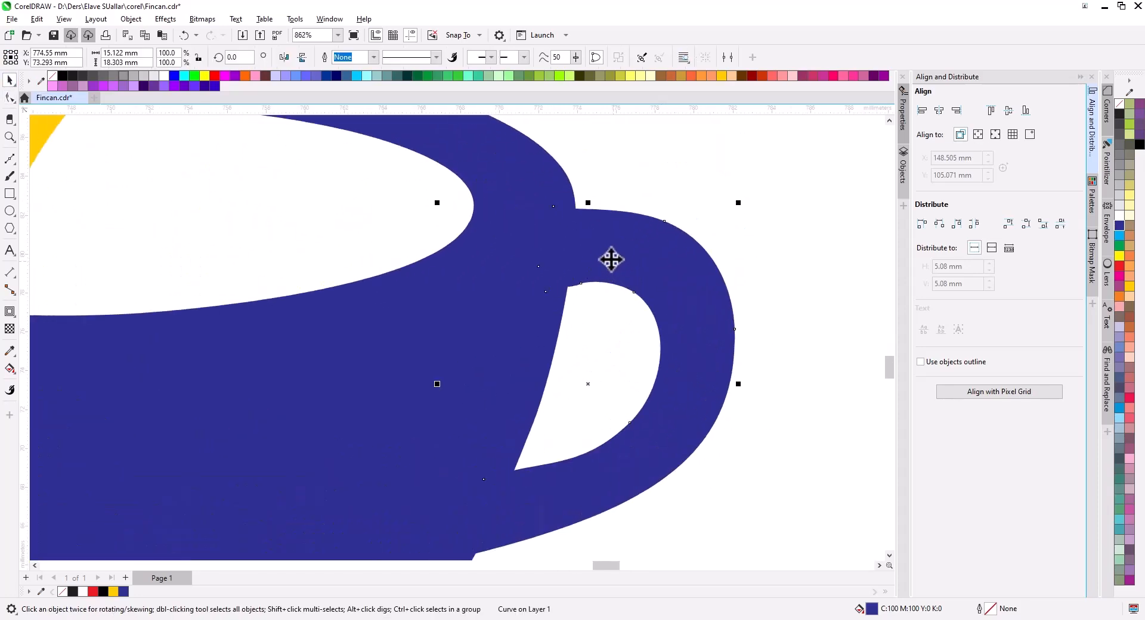
Step: Delete the surplus node on the handle's upper inner curve near the cup body and deselect the handle
double_click(612, 261)
scroll(588, 293, up, 2)
drag(586, 292, 547, 255)
key(Delete)
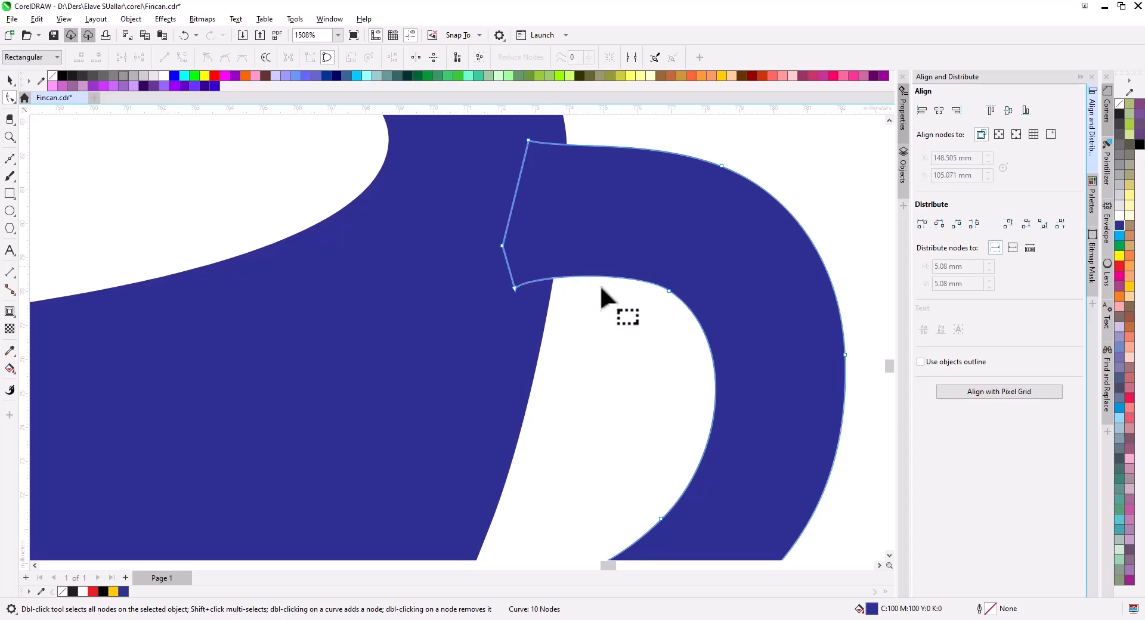
scroll(167, 179, down, 2)
click(9, 80)
scroll(534, 305, down, 3)
drag(511, 327, 672, 438)
scroll(763, 354, down, 1)
scroll(604, 334, down, 2)
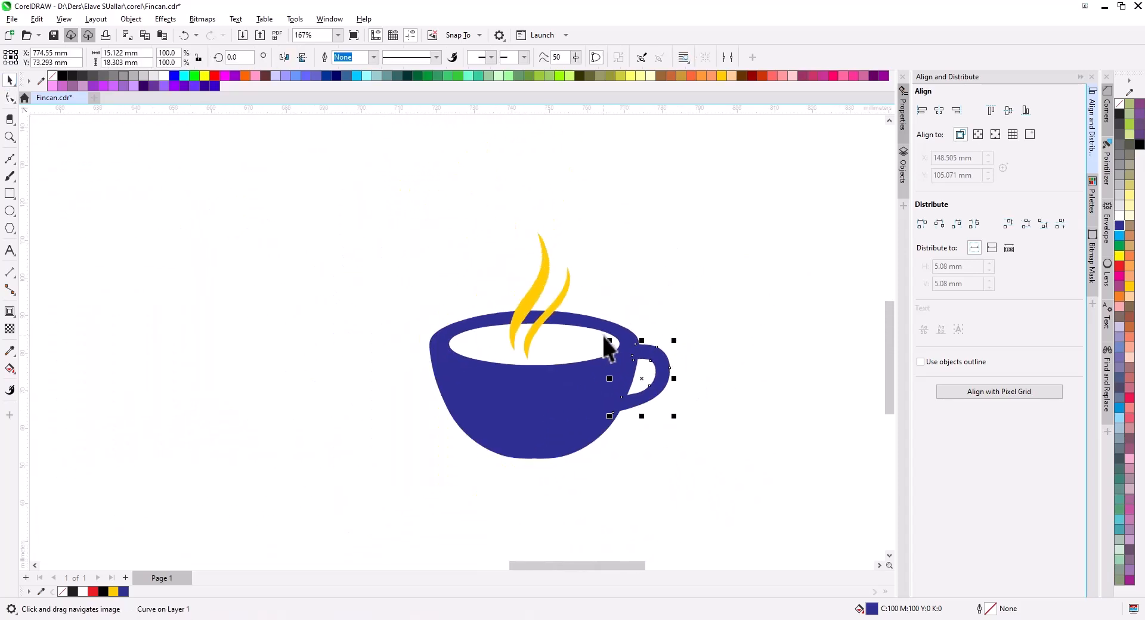
click(644, 278)
click(376, 228)
Step: Place a copy of the cup body without handle and steam directly below the original cup
drag(538, 343, 504, 247)
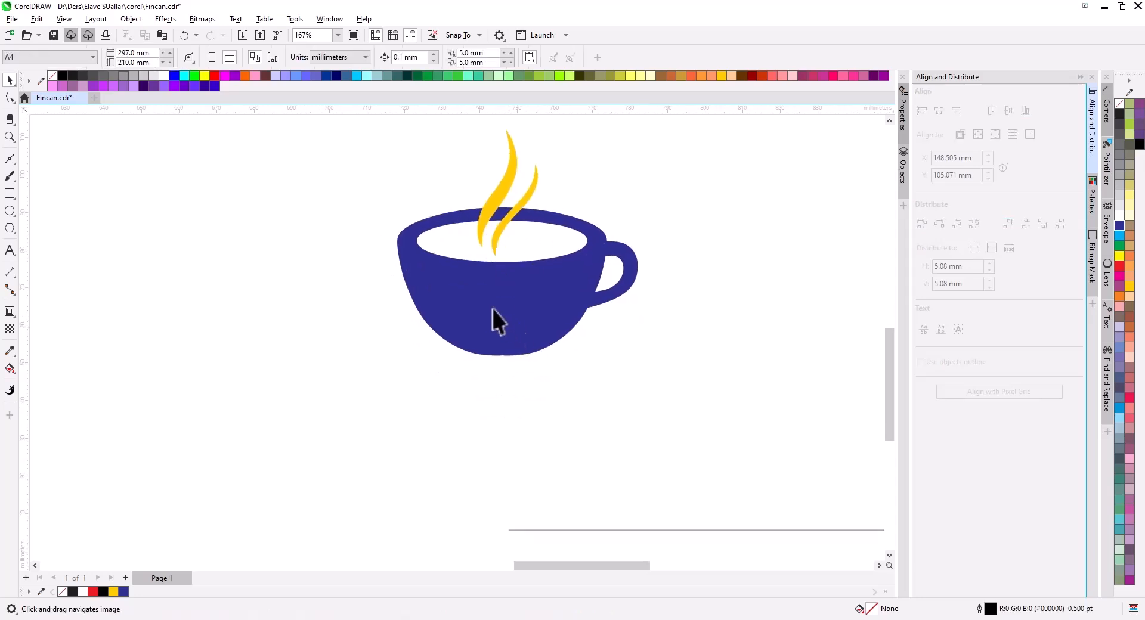
click(505, 334)
drag(513, 366, 508, 307)
drag(490, 262, 480, 424)
scroll(500, 436, up, 1)
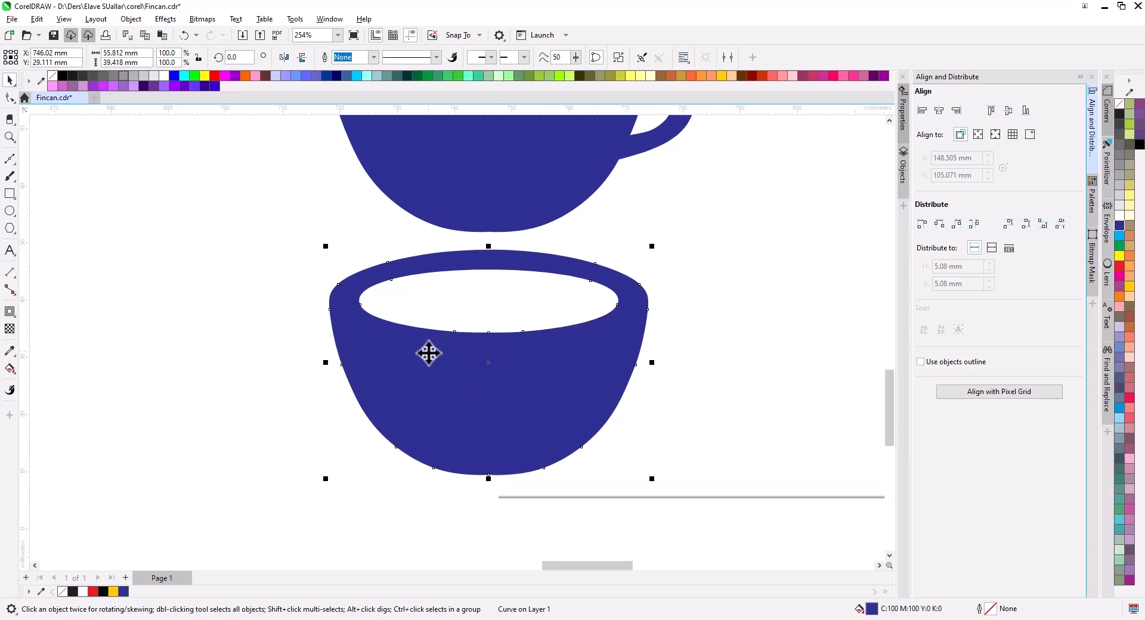
Step: Delete all nodes of the copied cup's inner ellipse, leaving a solid silhouette
click(8, 98)
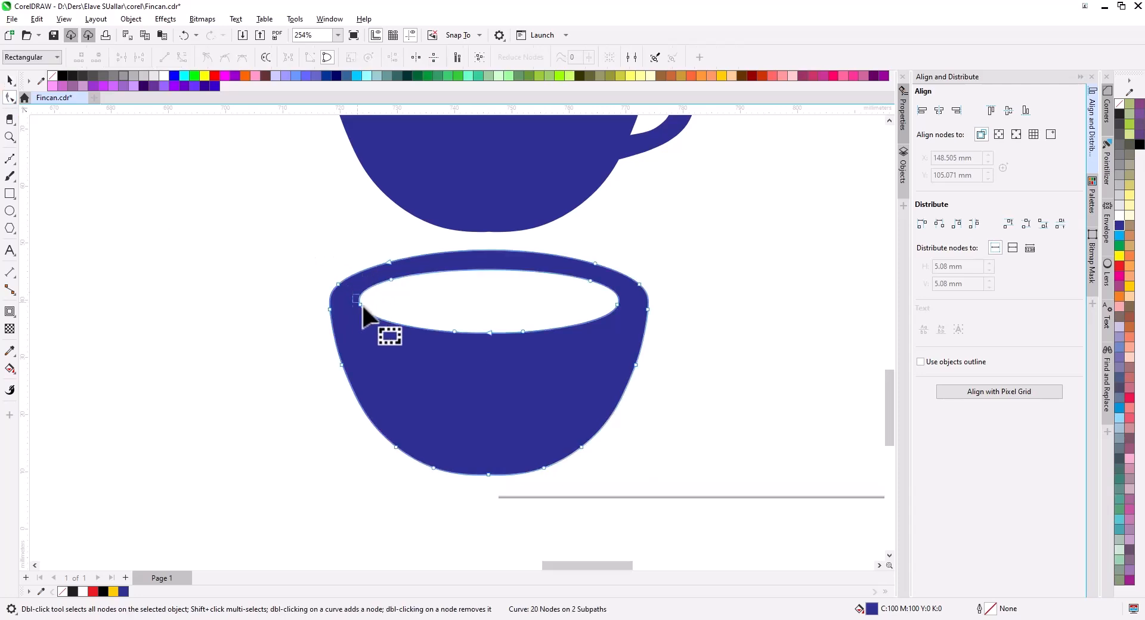
key(Delete)
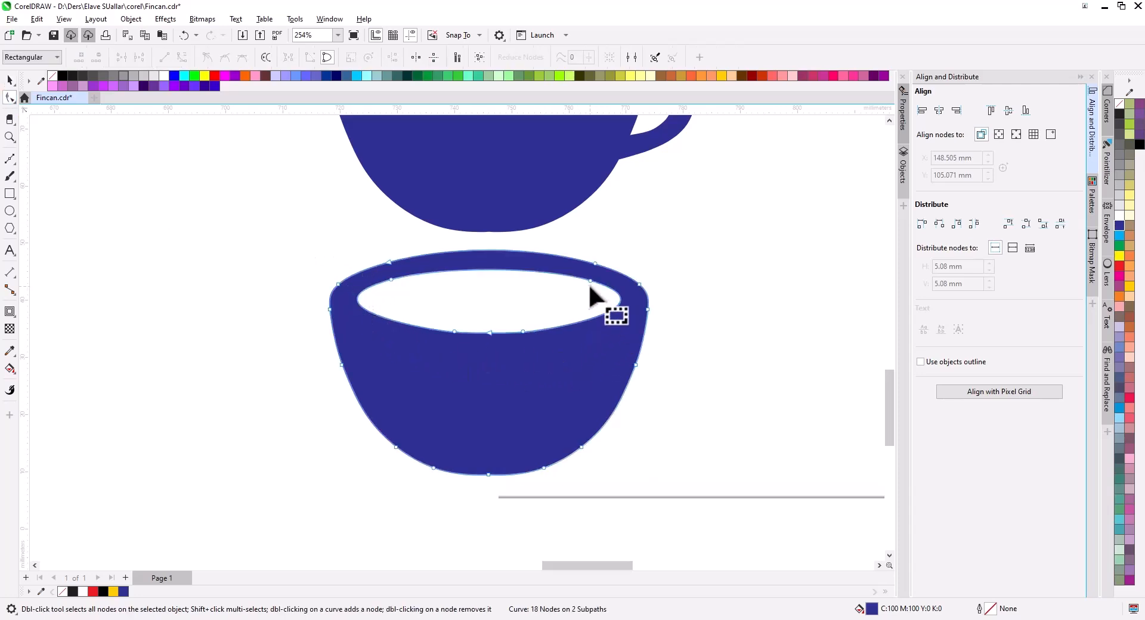
double_click(391, 279)
click(591, 281)
key(Delete)
drag(542, 353, 431, 309)
key(Delete)
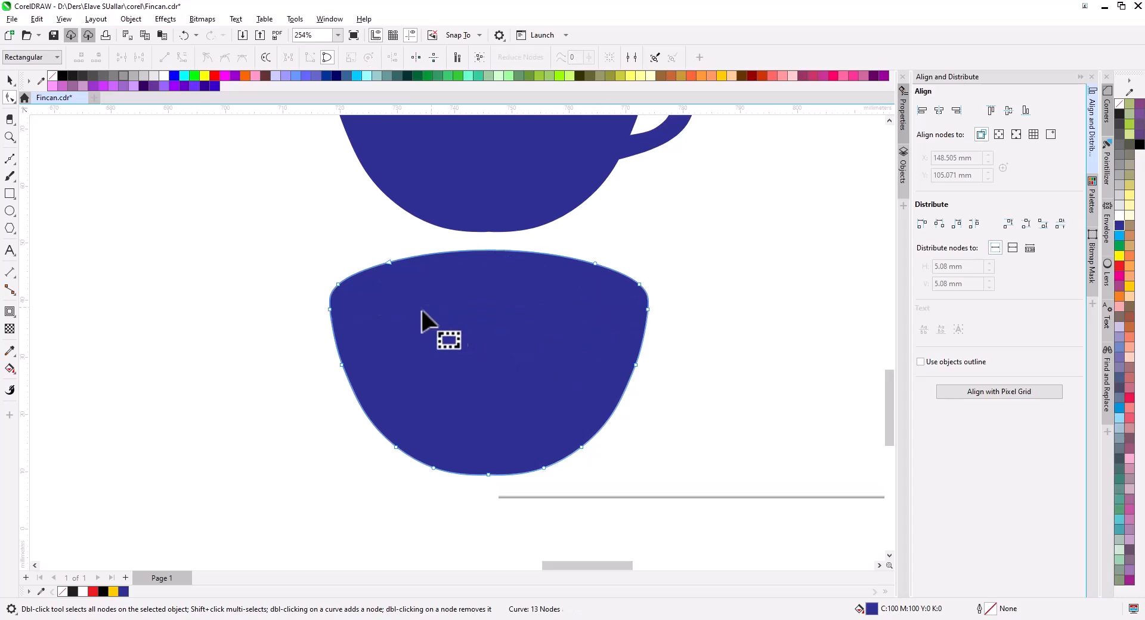
Step: Make a centred copy of the solid silhouette narrowed to about 46 mm wide and raise it about 3.5 mm
click(9, 81)
drag(653, 244, 636, 265)
drag(485, 263, 488, 222)
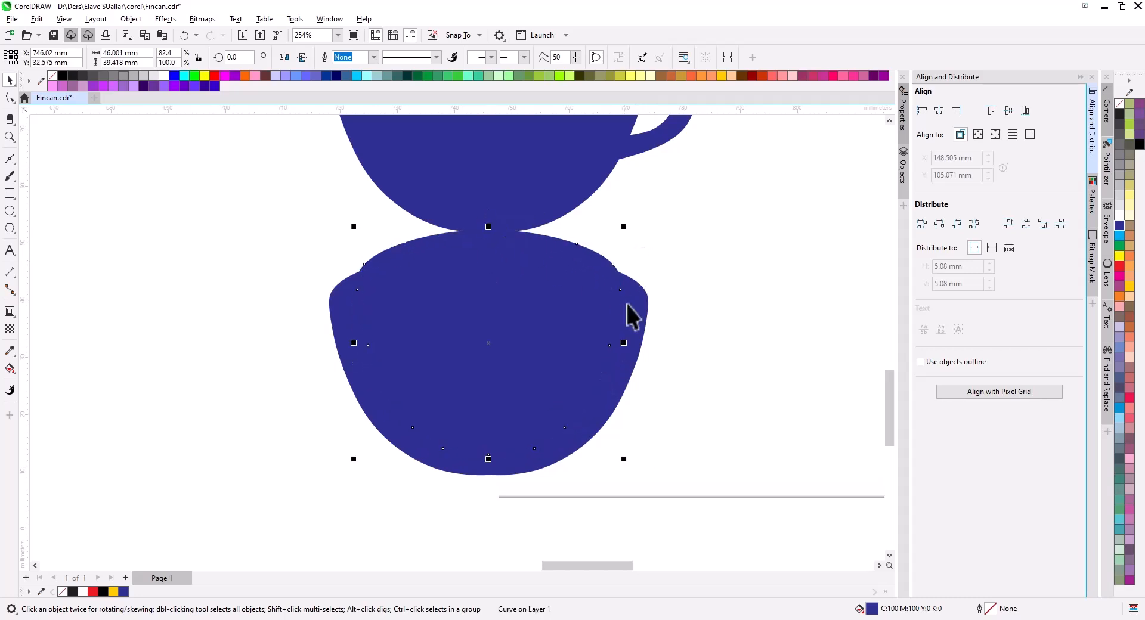
Step: Fill the narrower copy green (C100 M0 Y100 K0) and select it together with the blue silhouette
click(1119, 246)
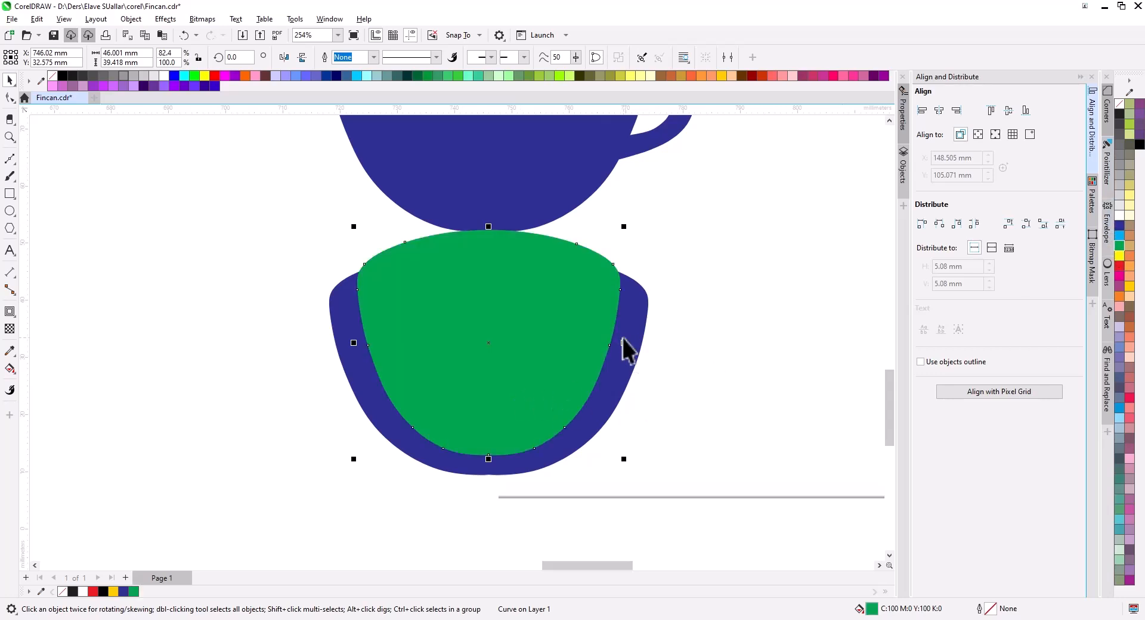
drag(624, 344, 621, 345)
shift+click(643, 325)
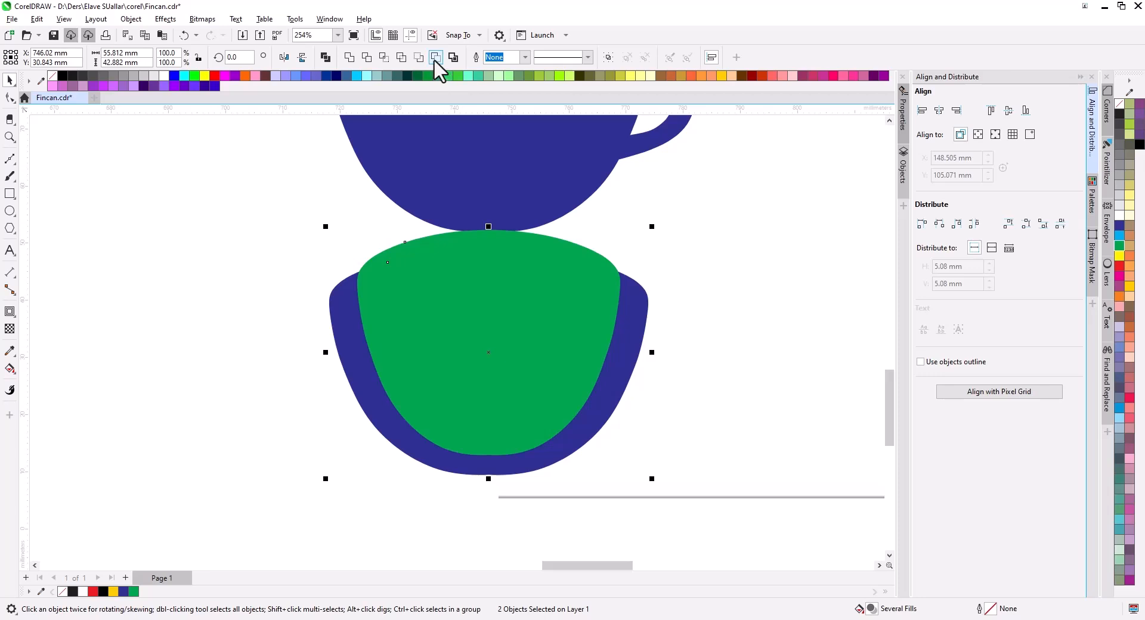
Step: Trim the lower blue cup-body copy with the green shape and delete the green shape, leaving the blue crescent
click(367, 58)
click(723, 312)
click(522, 300)
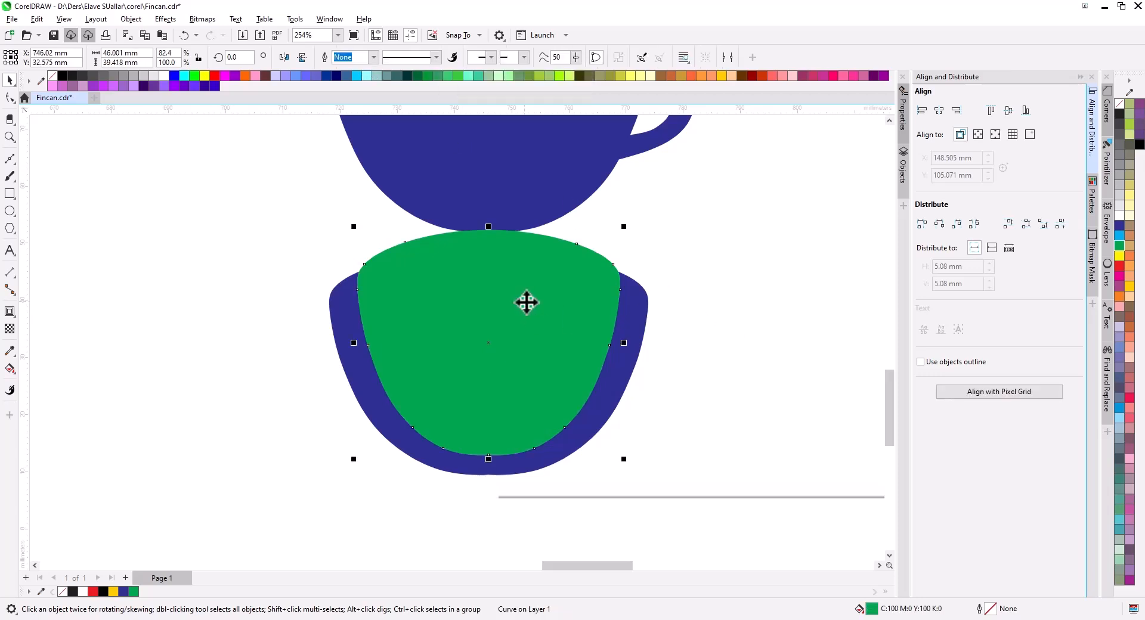
key(Delete)
scroll(621, 359, down, 2)
click(619, 417)
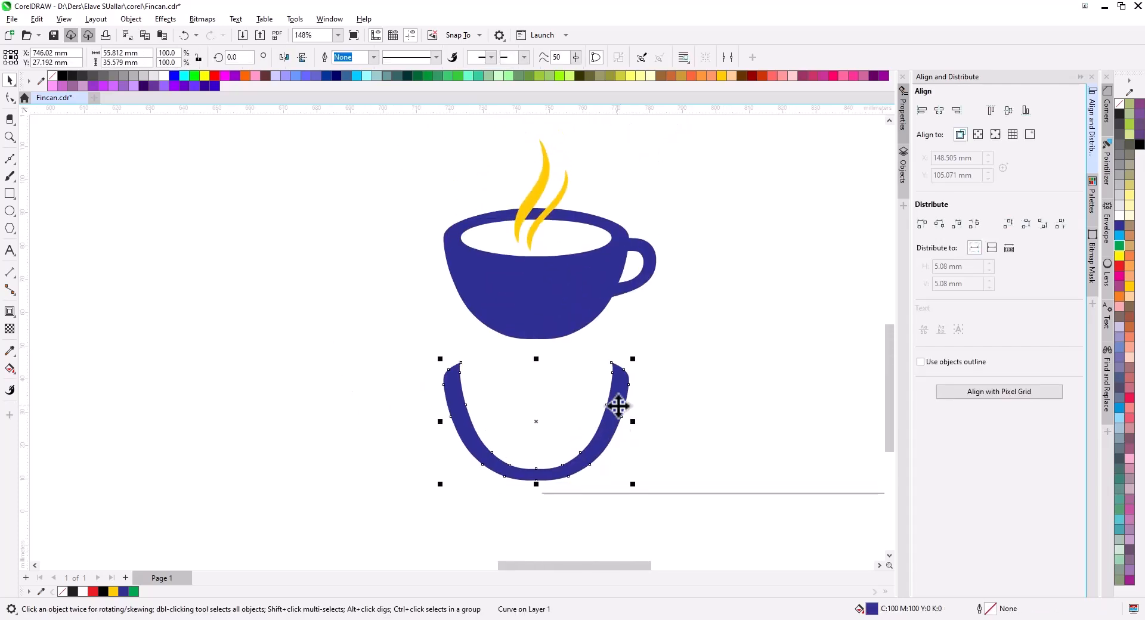
Step: Align the blue crescent to the bottom edge of the cup body and fill it orange (C:0 M:60 Y:100 K:0)
scroll(626, 408, up, 2)
click(621, 414)
shift+click(549, 254)
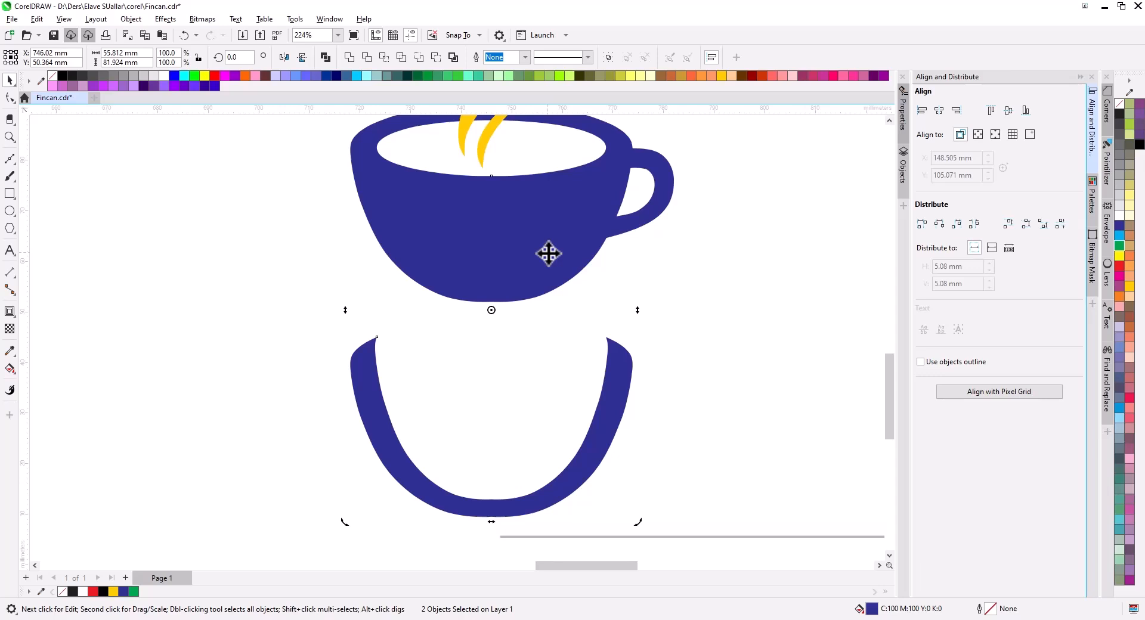
key(b)
drag(655, 352, 646, 458)
click(647, 458)
click(586, 370)
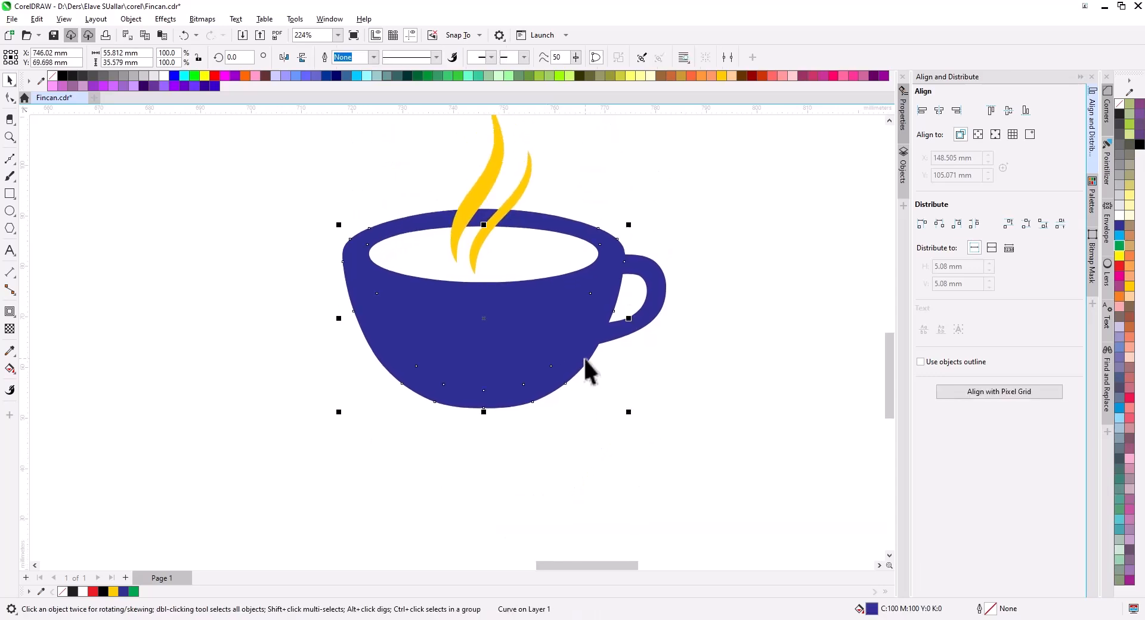
click(1121, 296)
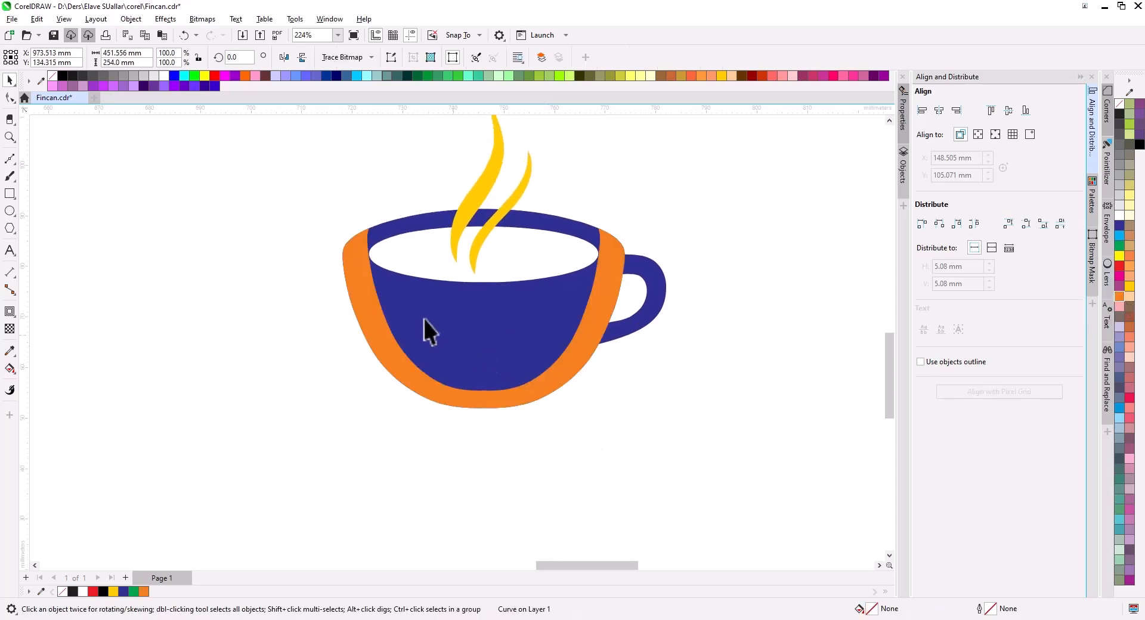
Step: Add a one-step inside contour of about 0.938 mm to the orange crescent and break the contour apart
scroll(388, 292, up, 2)
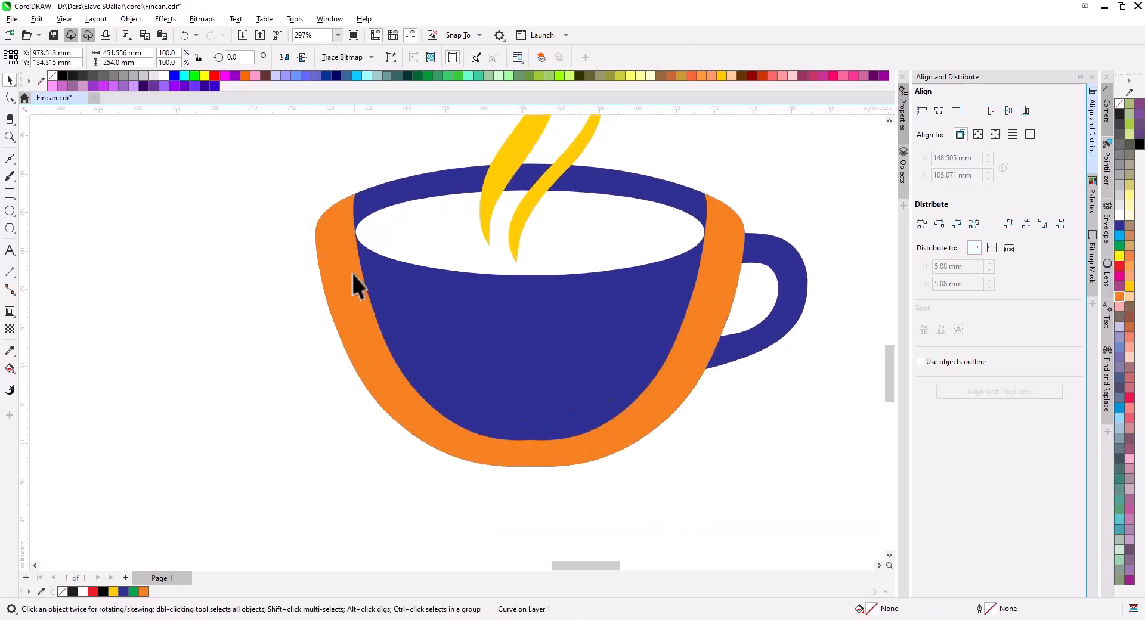
click(9, 311)
drag(328, 259, 320, 270)
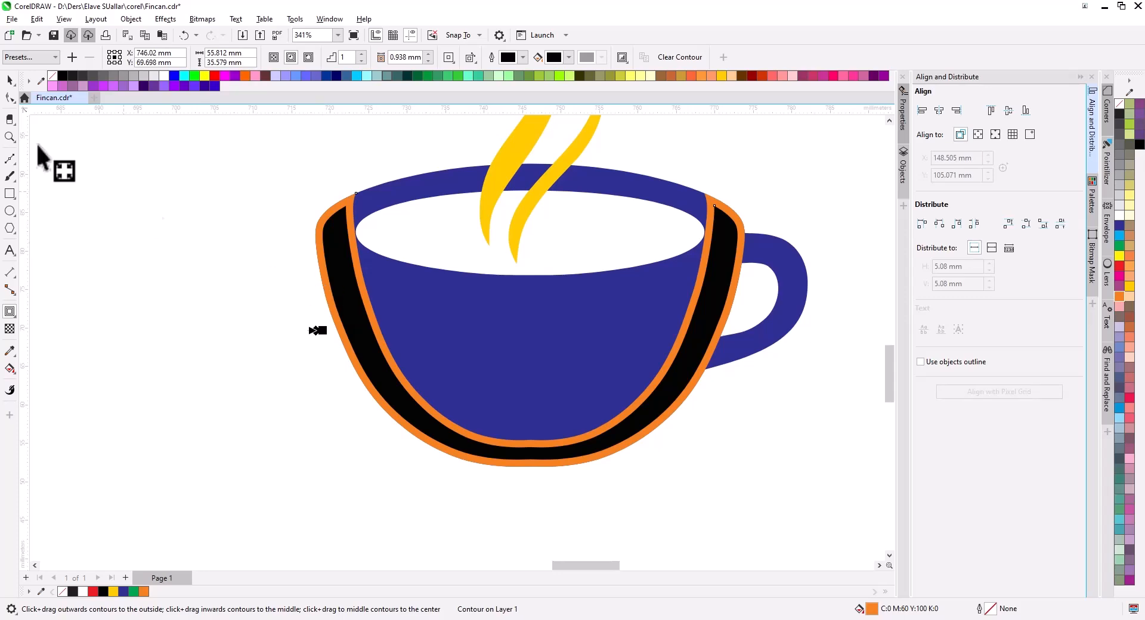
click(10, 79)
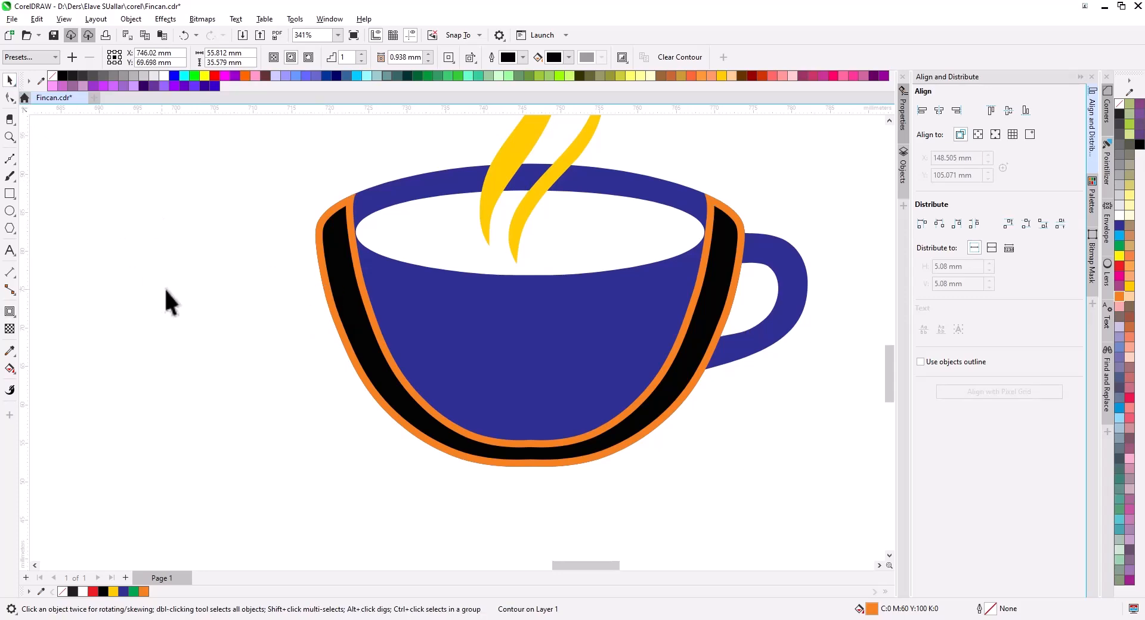
right_click(330, 257)
click(346, 260)
click(319, 263)
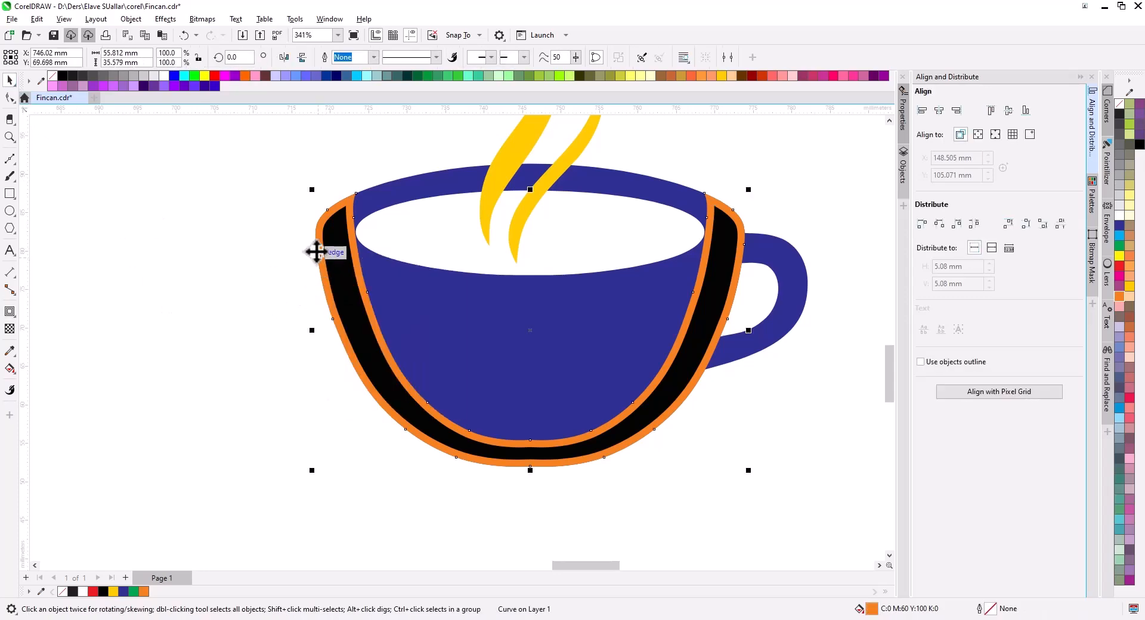
Step: Move the original orange crescent below the cup and fill the inner contour shape yellow
scroll(320, 274, down, 2)
scroll(617, 389, down, 1)
drag(529, 353, 529, 514)
scroll(539, 364, up, 2)
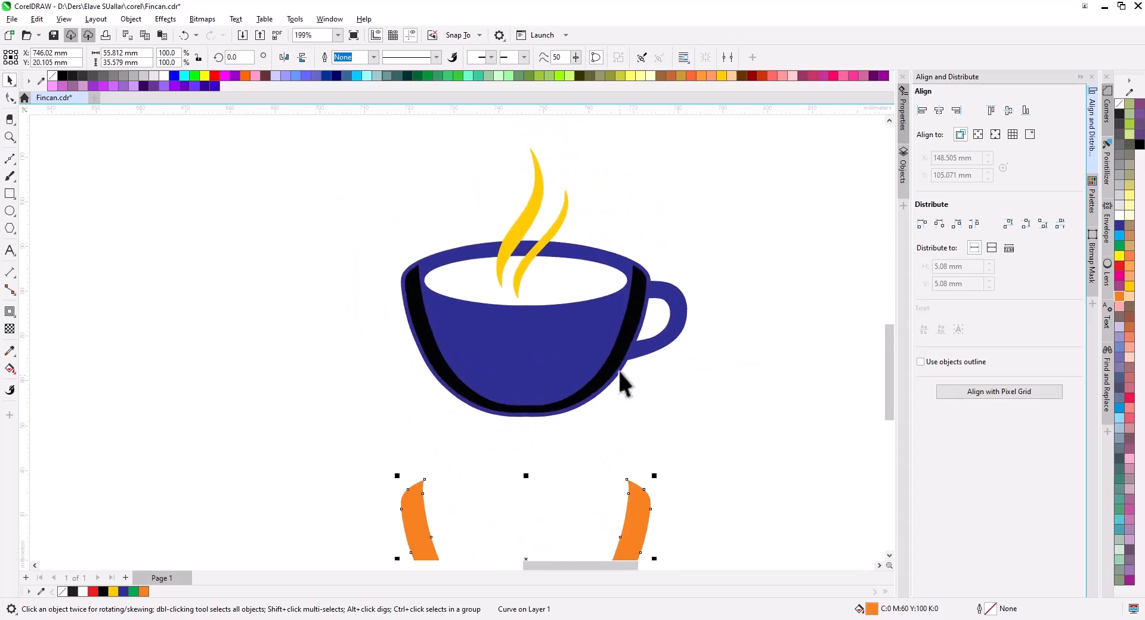
click(1129, 286)
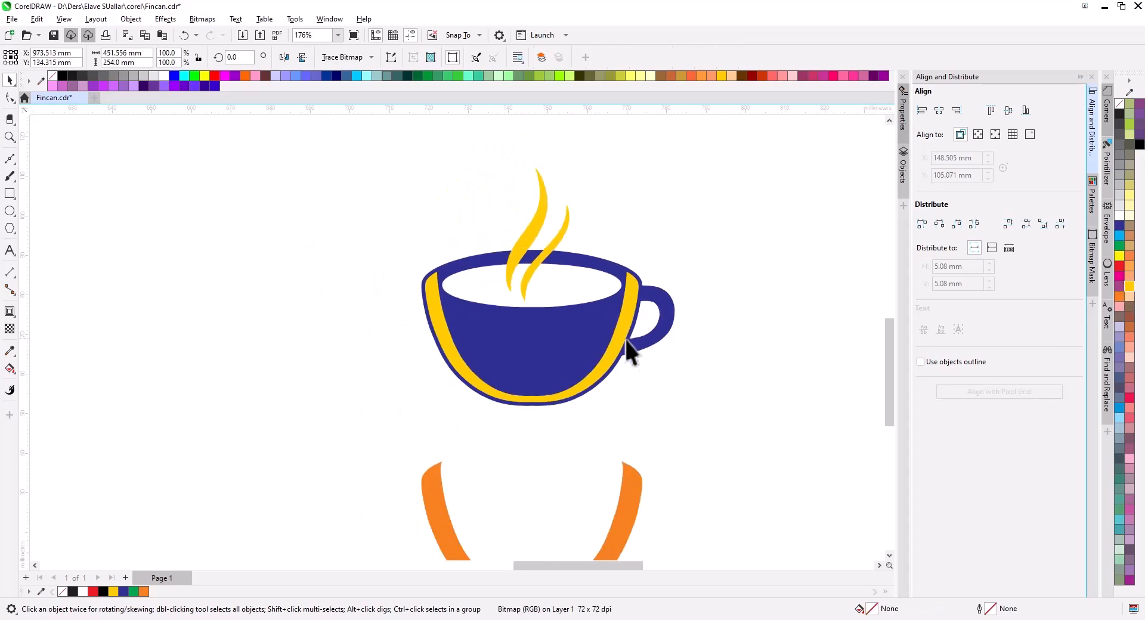
Step: Move the leftover orange crescent horizontally to the right, away from beneath the blue cup
drag(632, 383, 699, 398)
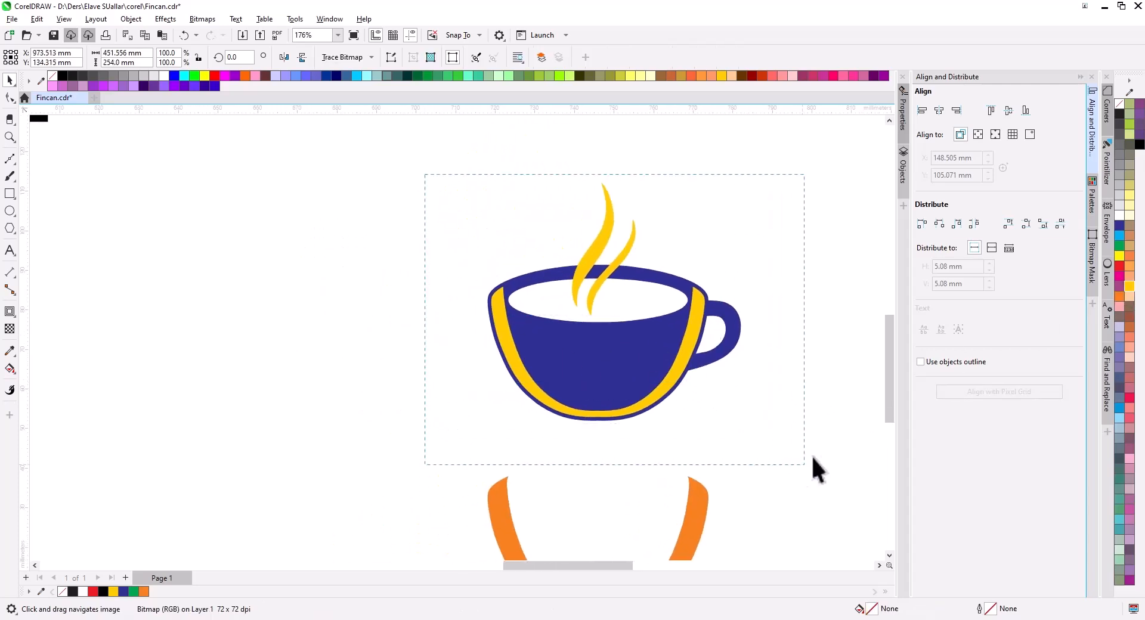
drag(806, 462, 808, 464)
scroll(637, 367, down, 2)
drag(633, 382, 756, 375)
scroll(320, 377, down, 2)
drag(357, 381, 425, 371)
drag(486, 403, 406, 400)
drag(480, 364, 686, 481)
drag(547, 418, 769, 418)
click(158, 366)
Step: Create a page-sized 297 × 210 mm rectangle behind the COFFEE HOUSE logo on the page
scroll(162, 364, up, 2)
scroll(290, 376, down, 1)
scroll(292, 388, down, 2)
drag(344, 314, 343, 312)
drag(282, 279, 625, 258)
scroll(202, 219, down, 1)
drag(112, 191, 443, 398)
drag(293, 332, 131, 353)
click(288, 219)
scroll(463, 349, up, 1)
scroll(482, 392, up, 1)
double_click(9, 193)
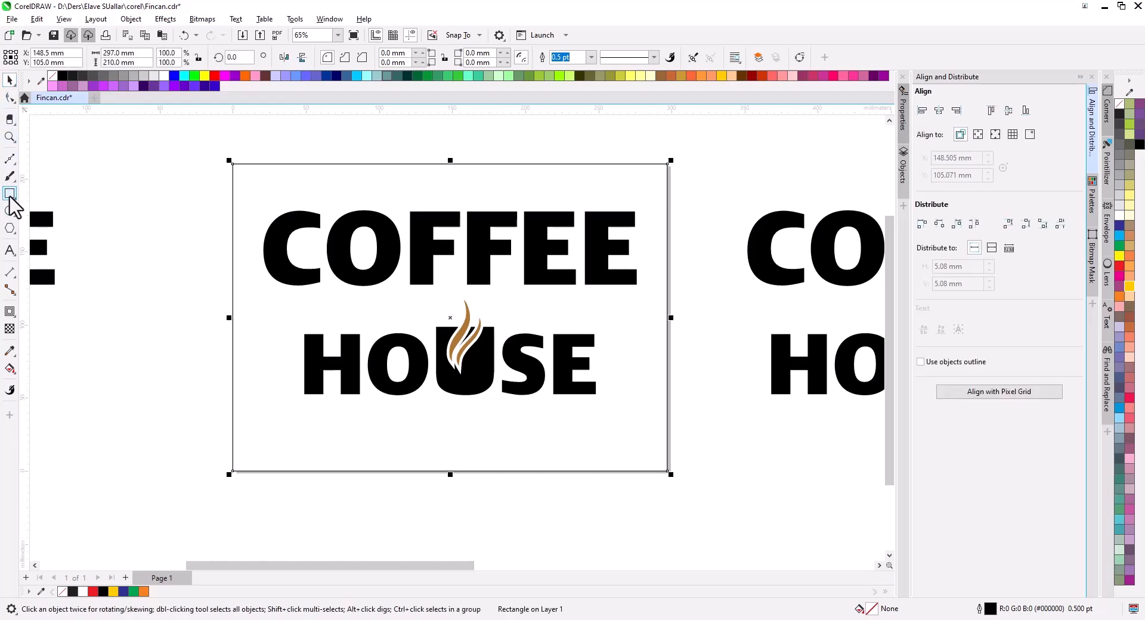
Step: Fill the page-sized background rectangle with black (C:0 M:0 Y:0 K:100)
drag(499, 261, 577, 282)
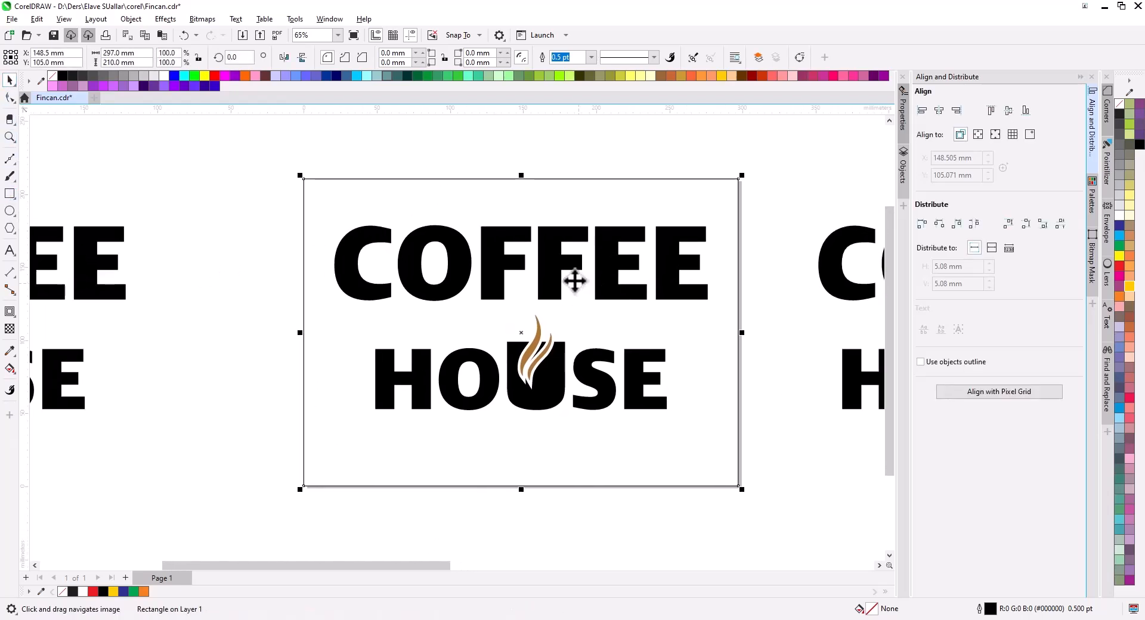
scroll(577, 282, up, 1)
click(9, 81)
click(332, 160)
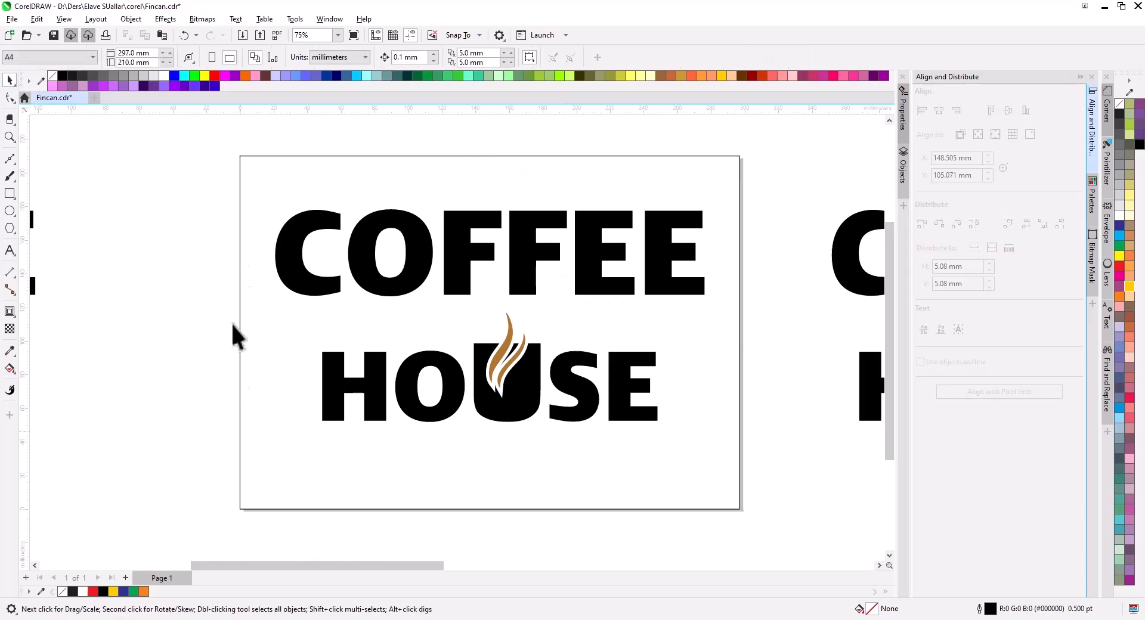
click(408, 174)
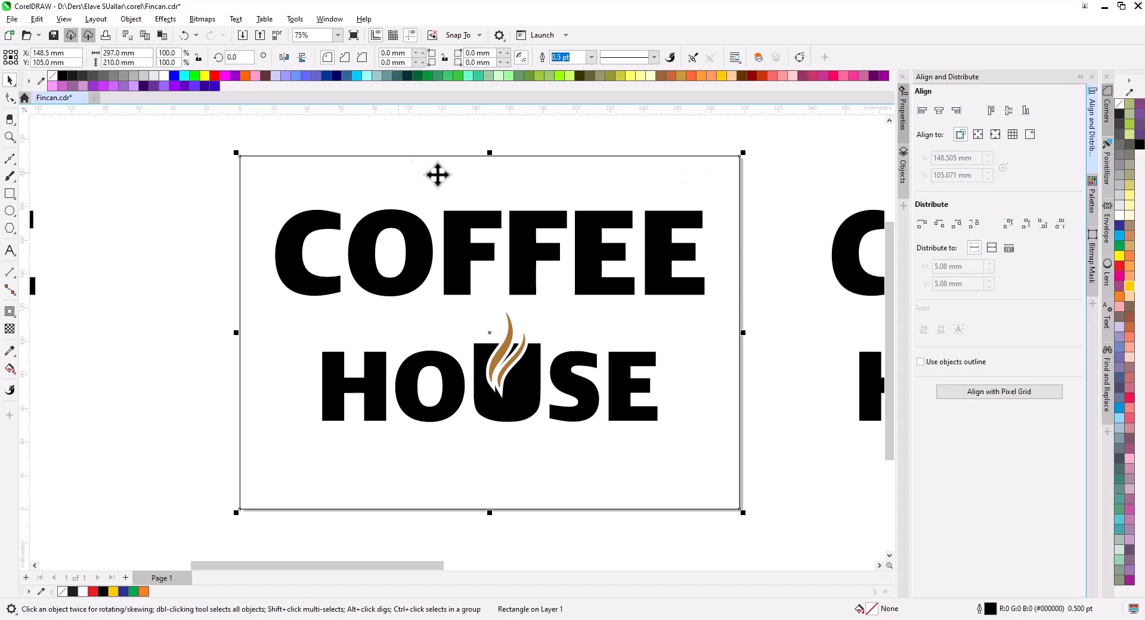
click(1119, 116)
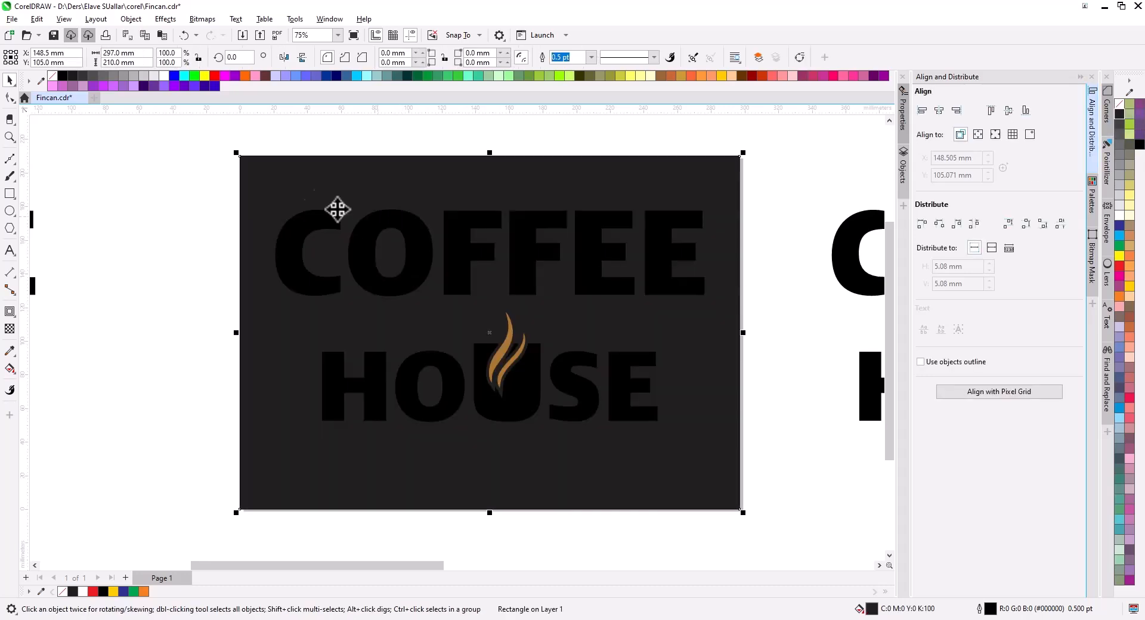
Step: Fill the COFFEE text and the HOUSE group on the black background with white
drag(187, 152, 724, 332)
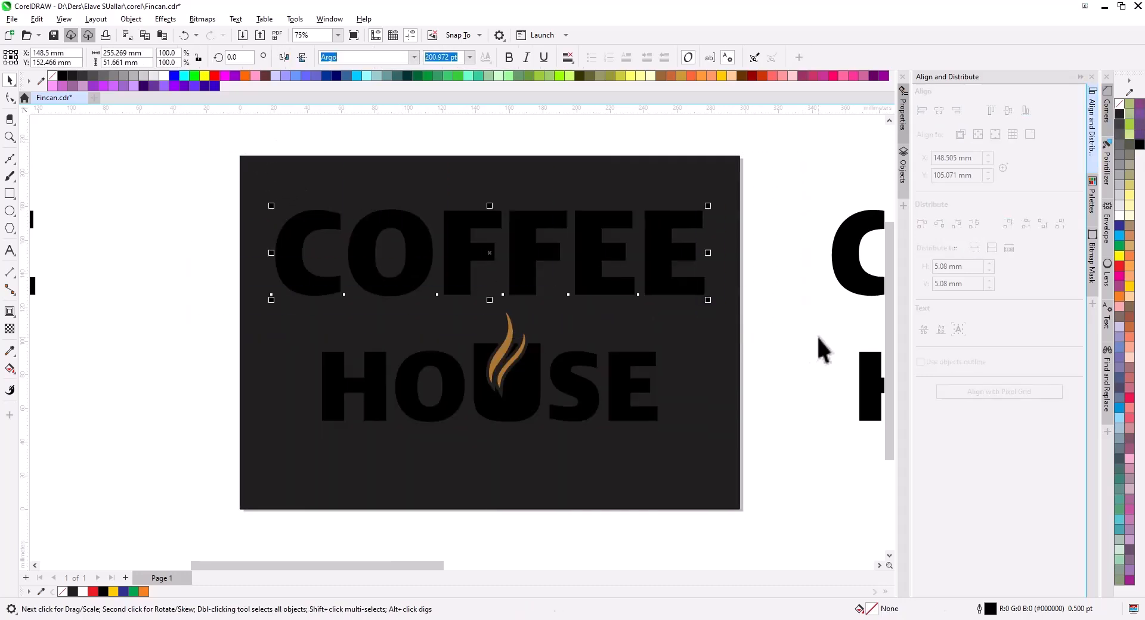
click(1119, 218)
drag(153, 310, 759, 473)
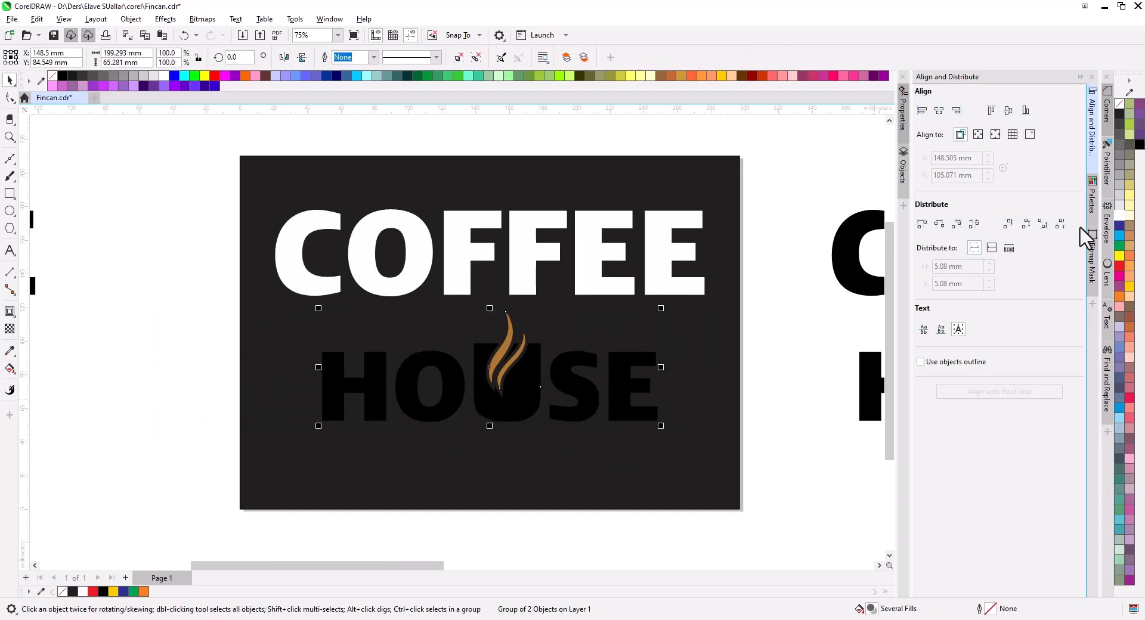
click(1120, 218)
Step: Ungroup the HOUSE lettering and delete the U with its steam shapes
click(502, 513)
drag(560, 537, 434, 319)
click(514, 414)
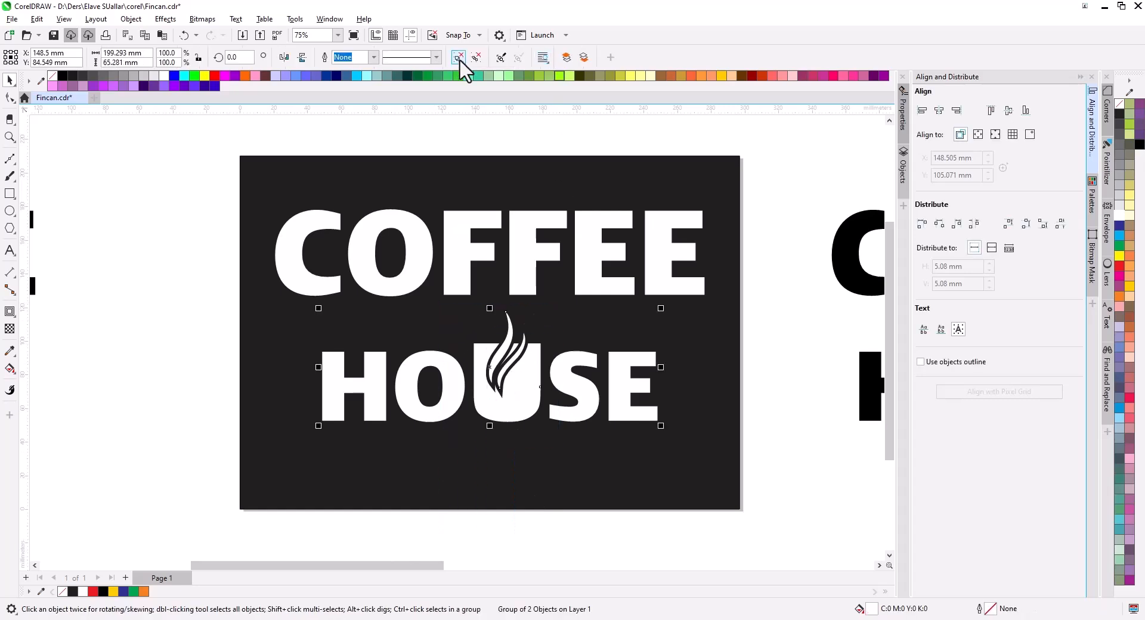
drag(573, 525, 434, 284)
key(Delete)
Step: Widen the gap between HO and SE in the text and centre the line horizontally under COFFEE
double_click(561, 416)
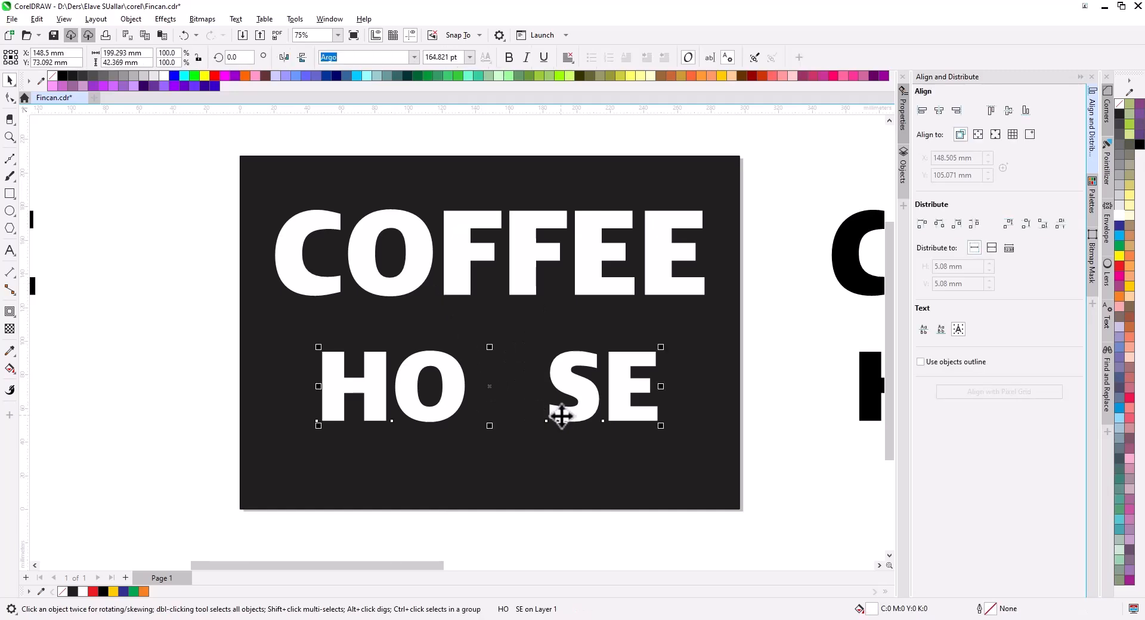
click(10, 79)
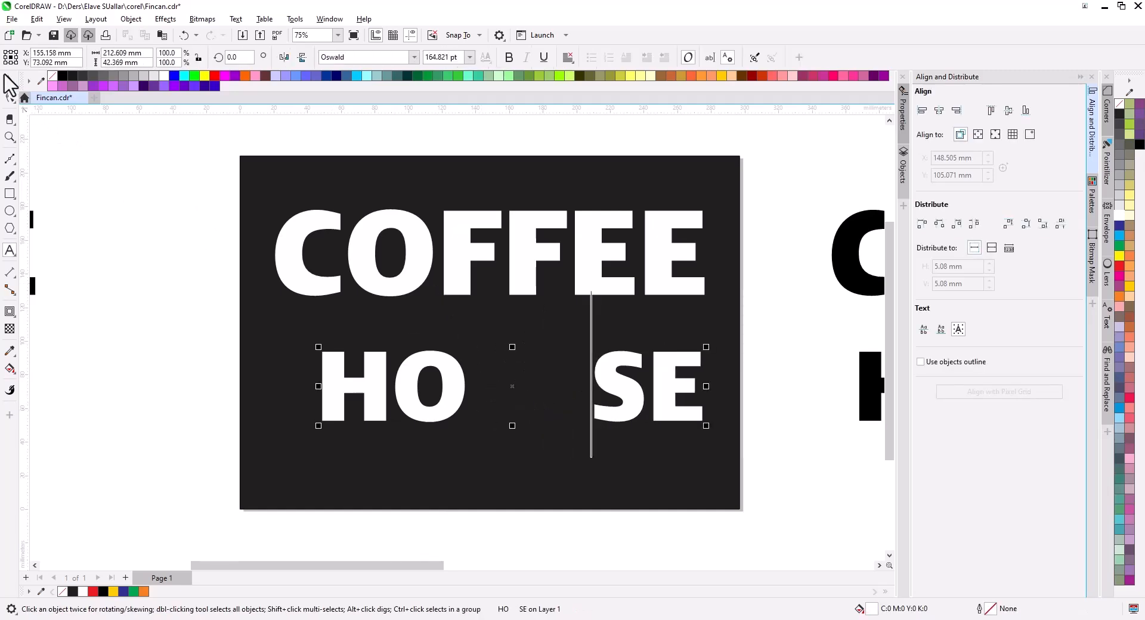
shift+click(457, 276)
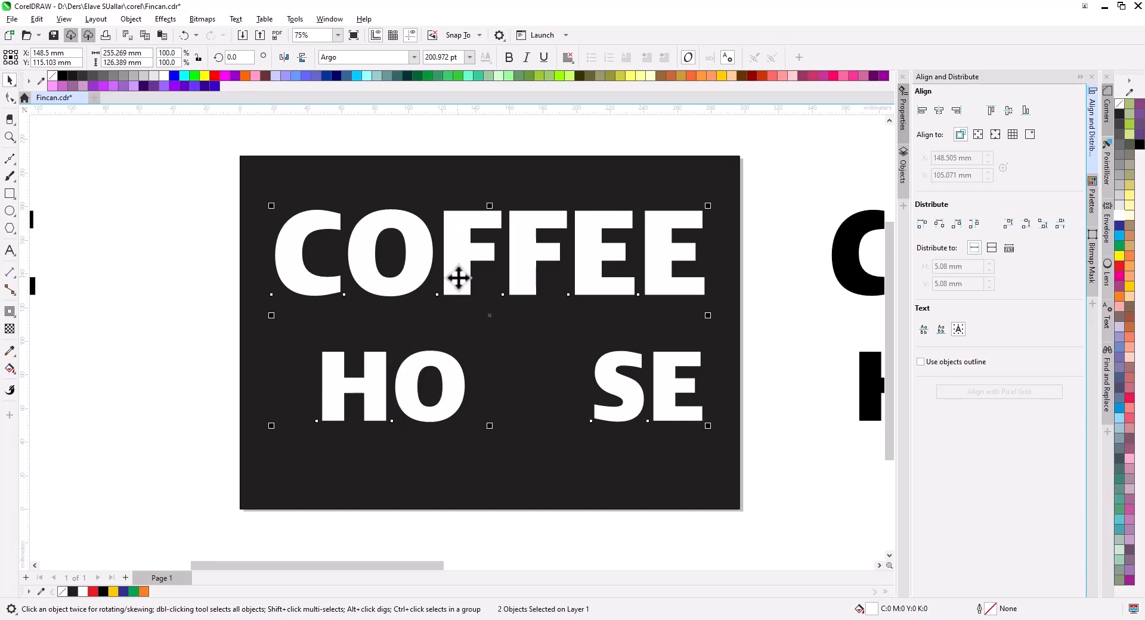
key(c)
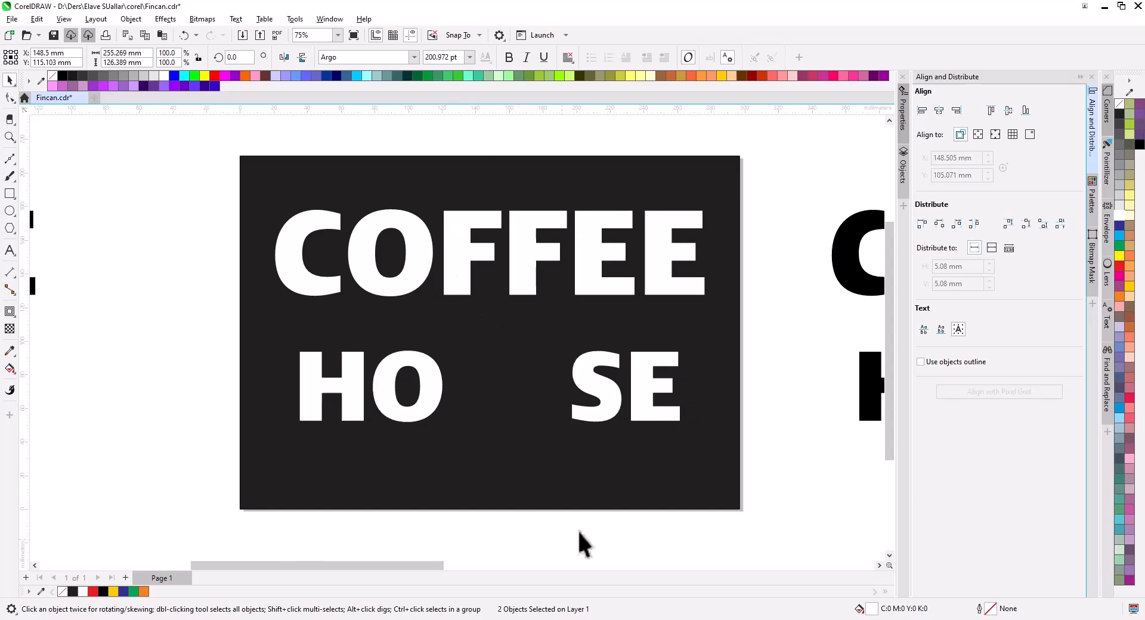
click(564, 539)
Step: Select the blue coffee cup with its steam and place it in the gap between HO and SE
scroll(589, 370, down, 2)
drag(672, 388, 493, 367)
drag(823, 418, 423, 379)
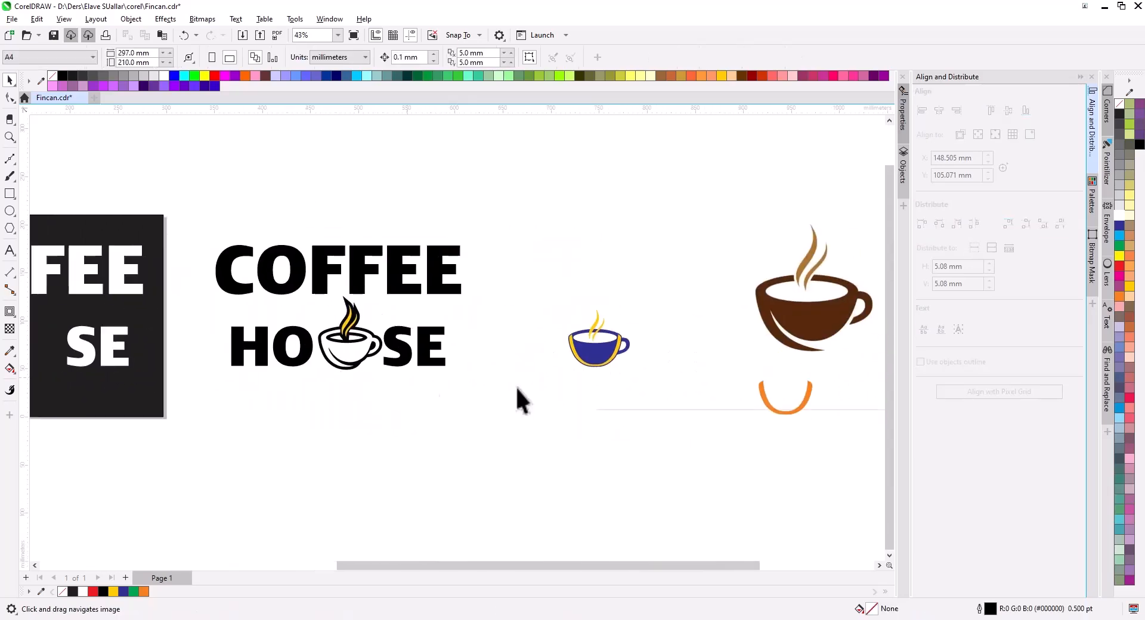
drag(660, 386, 510, 272)
drag(596, 326, 695, 308)
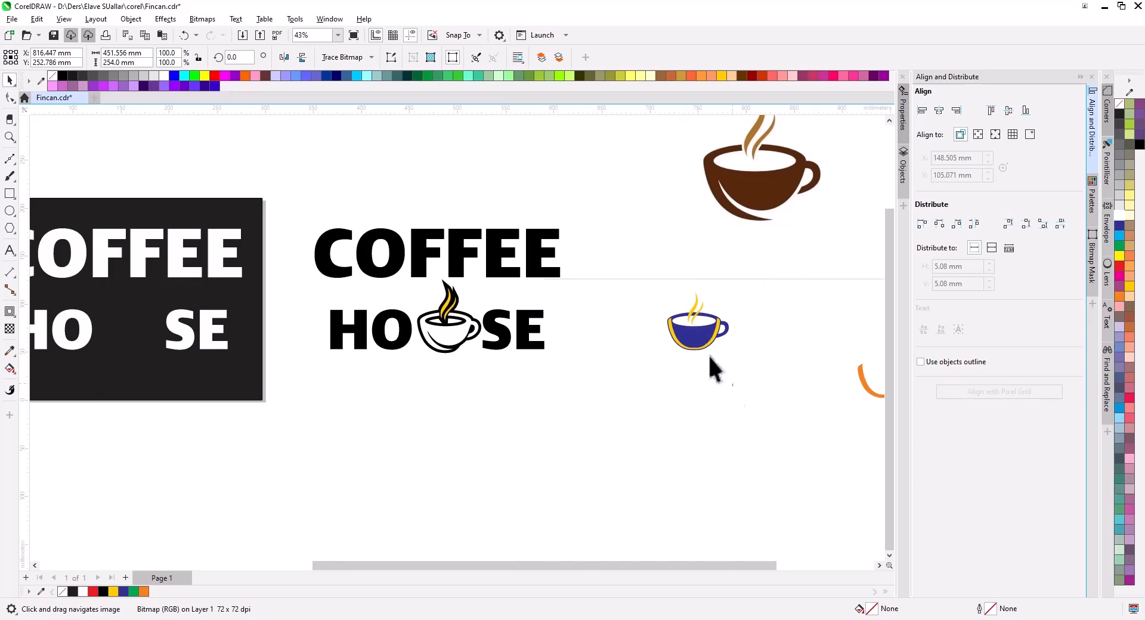
drag(745, 403, 632, 262)
drag(695, 331, 127, 338)
drag(127, 339, 470, 348)
scroll(470, 348, up, 7)
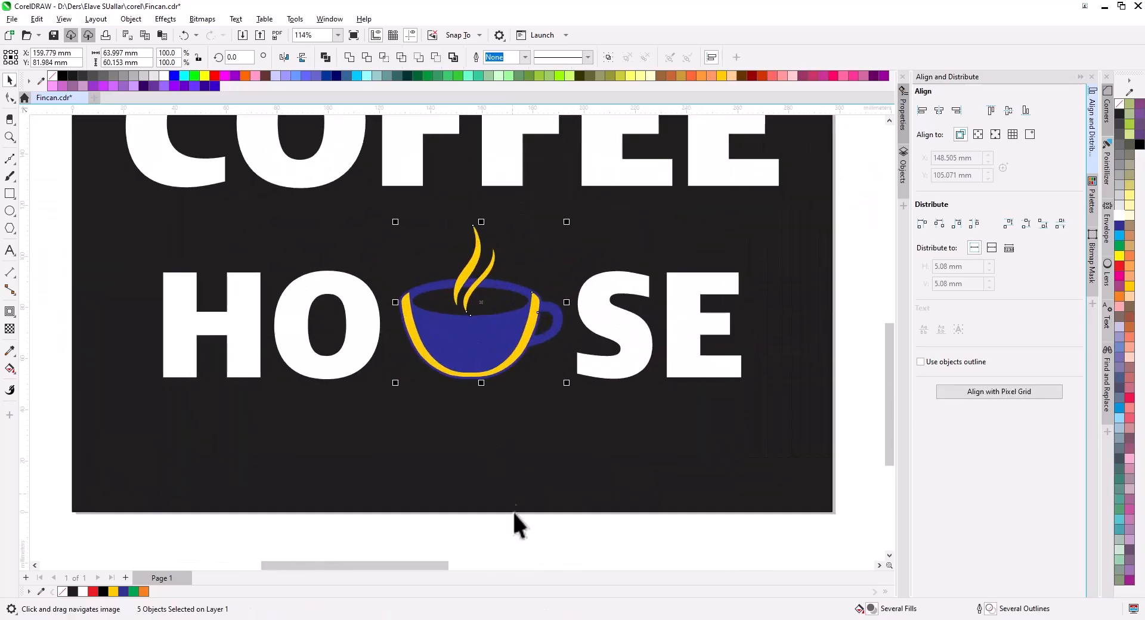
click(514, 528)
Step: Fill the yellow crescent accent on the cup between HO and SE with white
scroll(464, 328, up, 3)
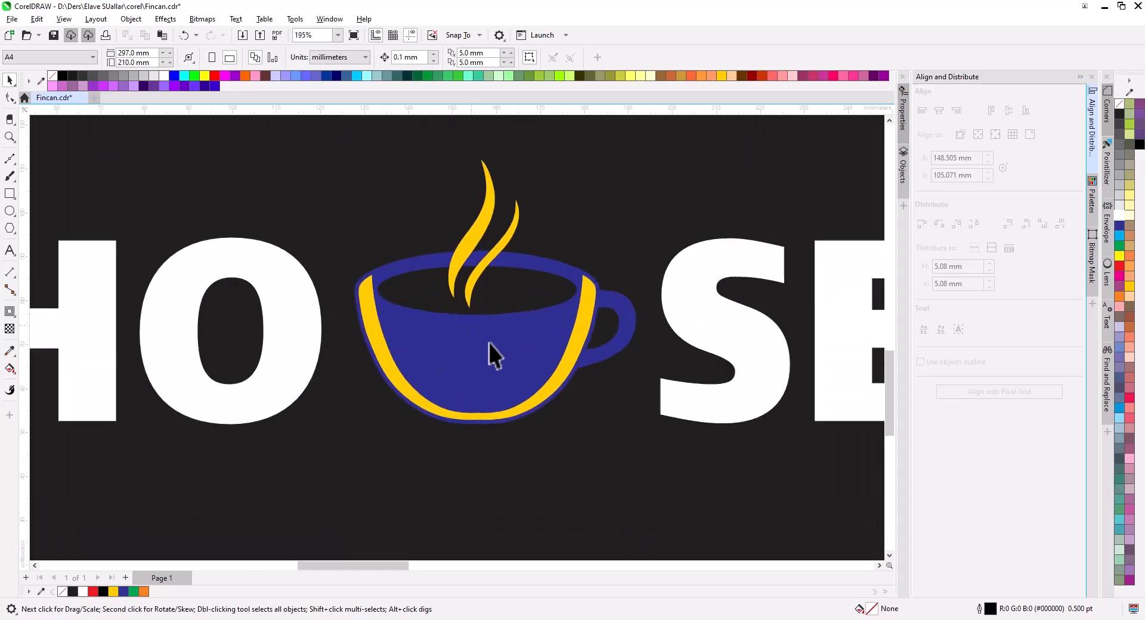
click(376, 335)
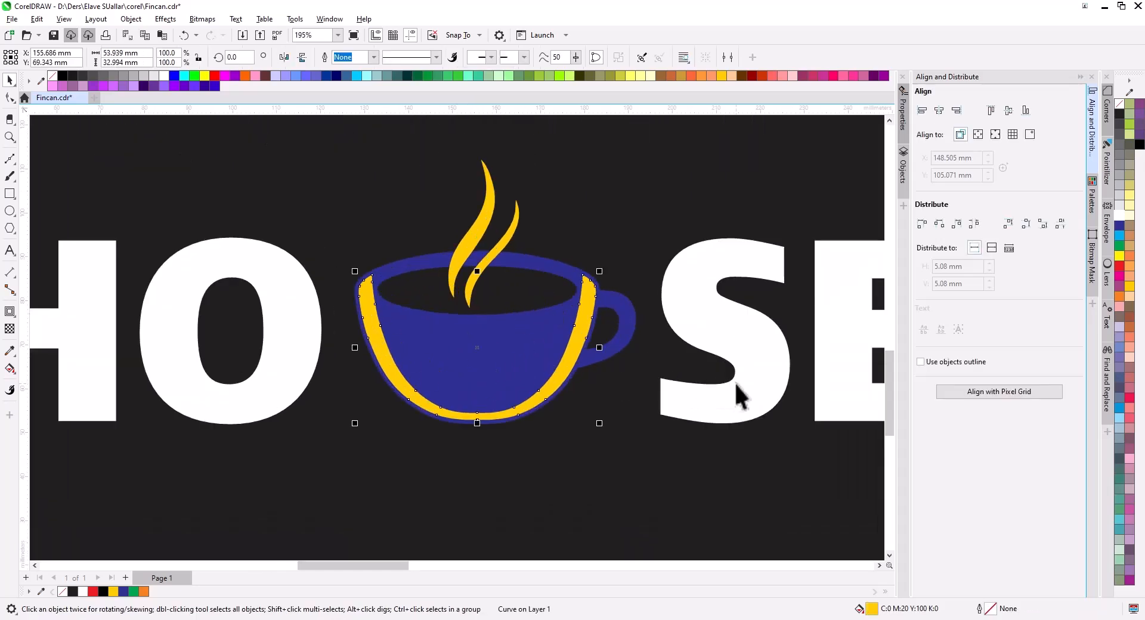
click(1120, 217)
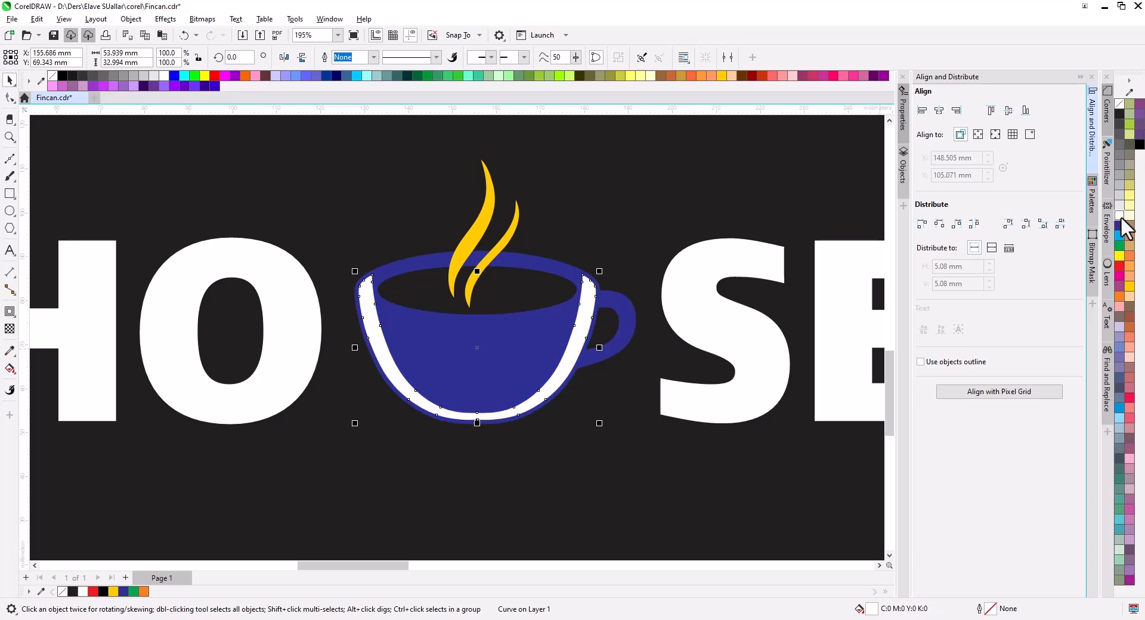
Step: Fill the cup's blue handle and body with yellow (C:0 M:20 Y:100 K:0) and deselect them
click(625, 334)
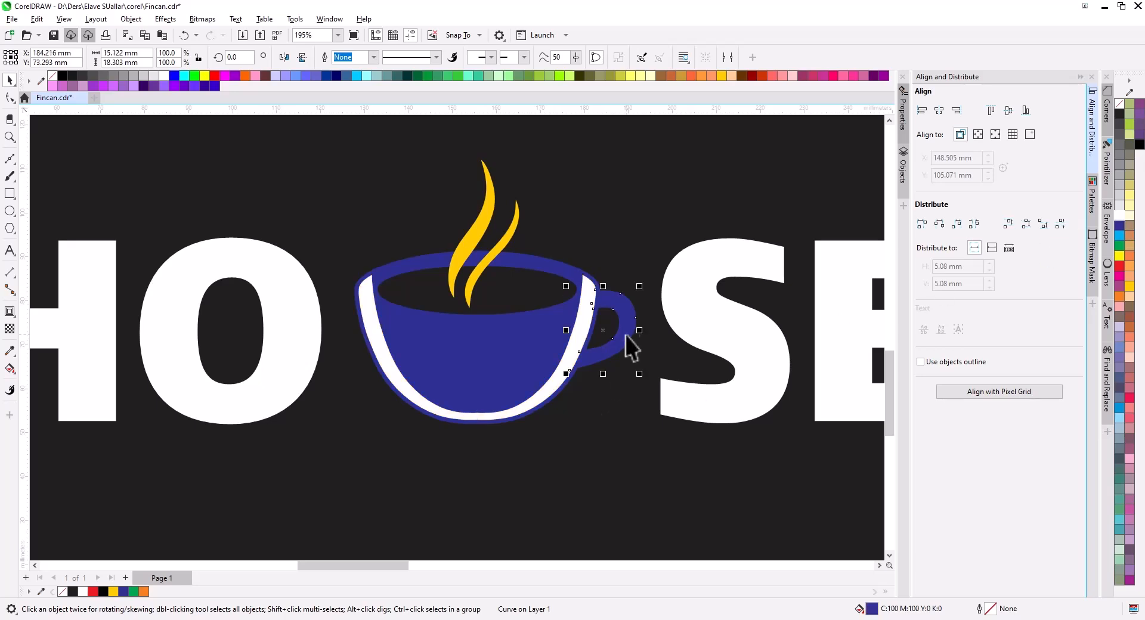
click(1129, 288)
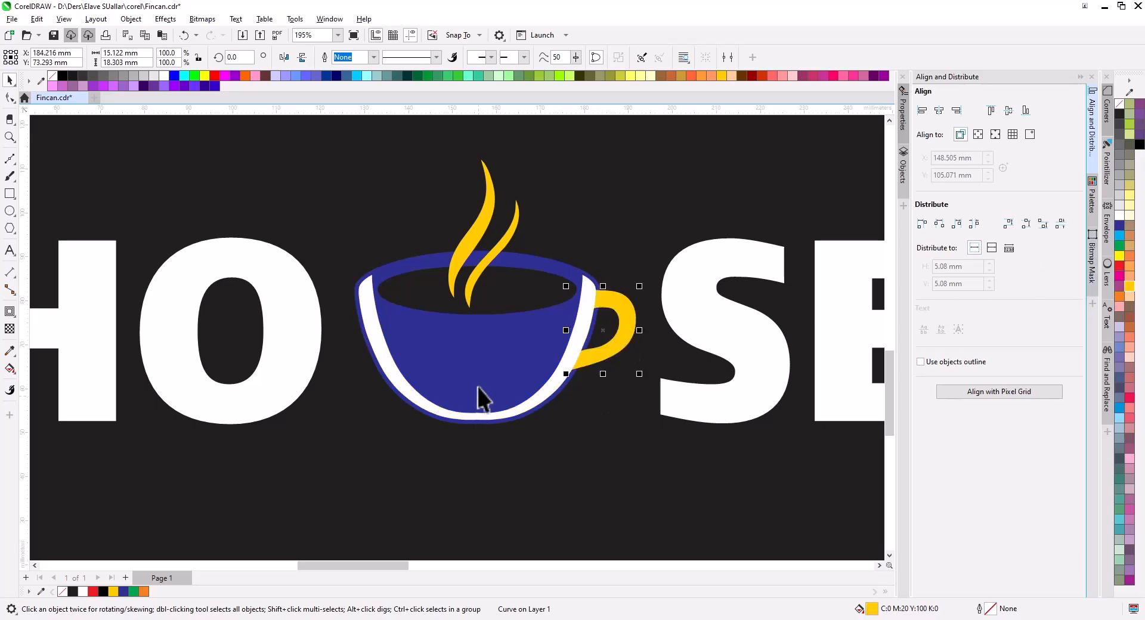
shift+click(478, 396)
click(1129, 287)
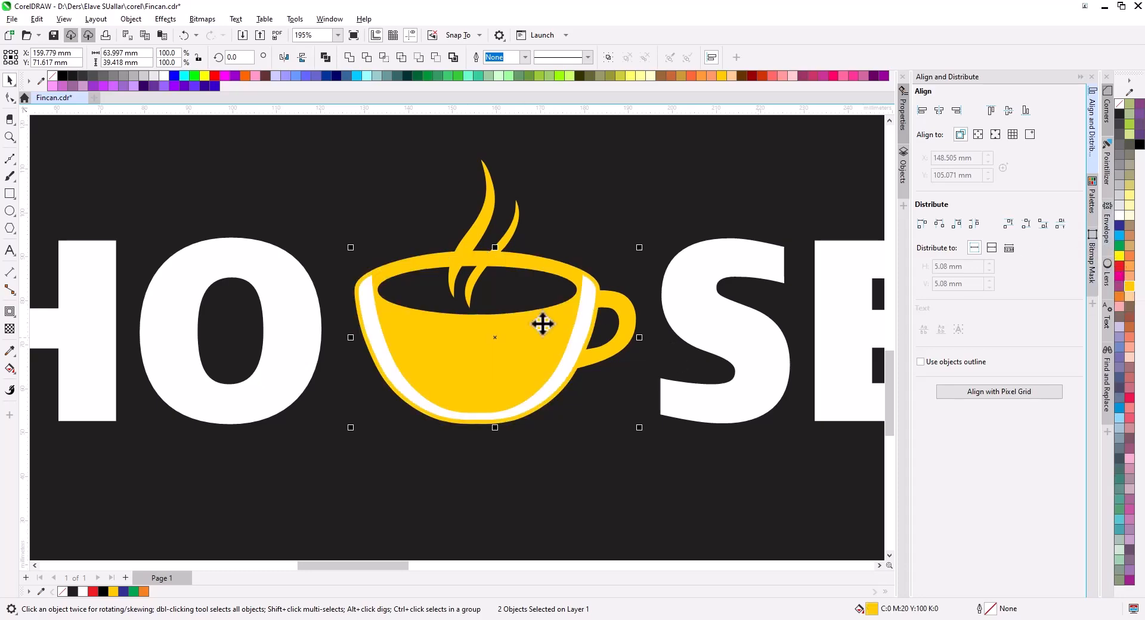
scroll(477, 301, down, 3)
click(493, 442)
scroll(491, 320, up, 4)
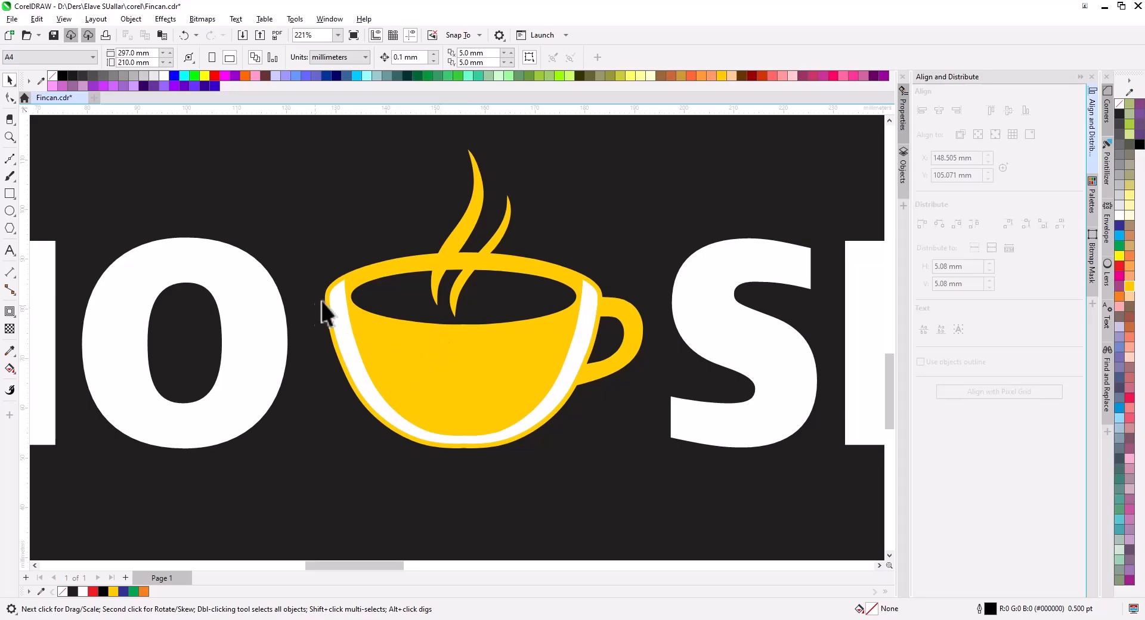
scroll(561, 337, down, 4)
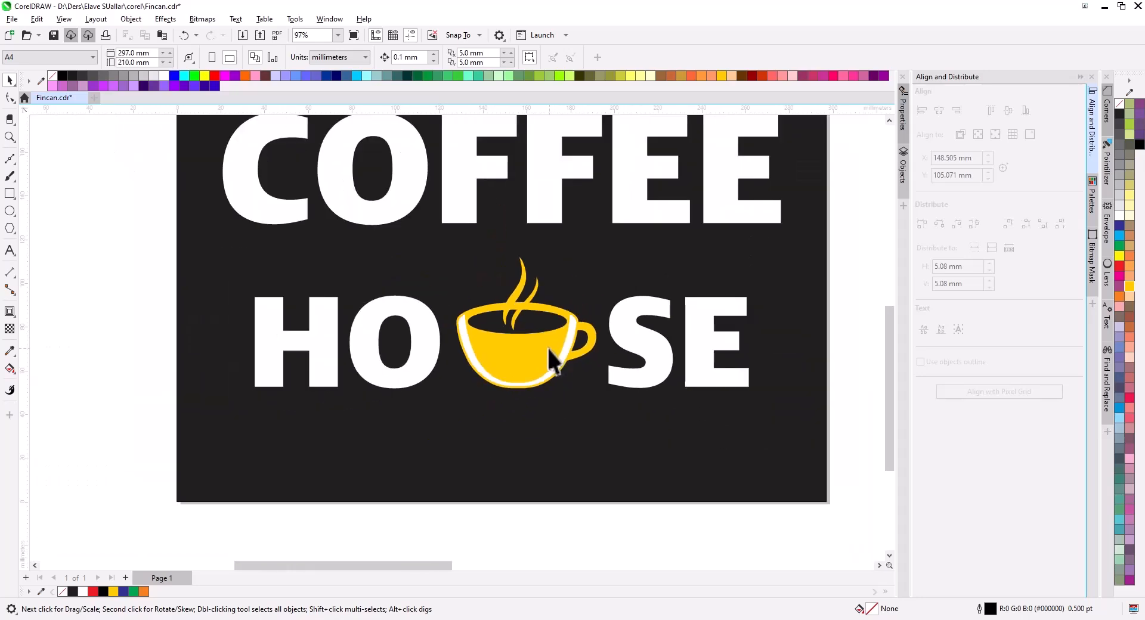
Step: Fill the cup body between HO and SE with white and its crescent accent with yellow (C:0 M:20 Y:100 K:0)
scroll(551, 350, down, 1)
scroll(563, 352, up, 4)
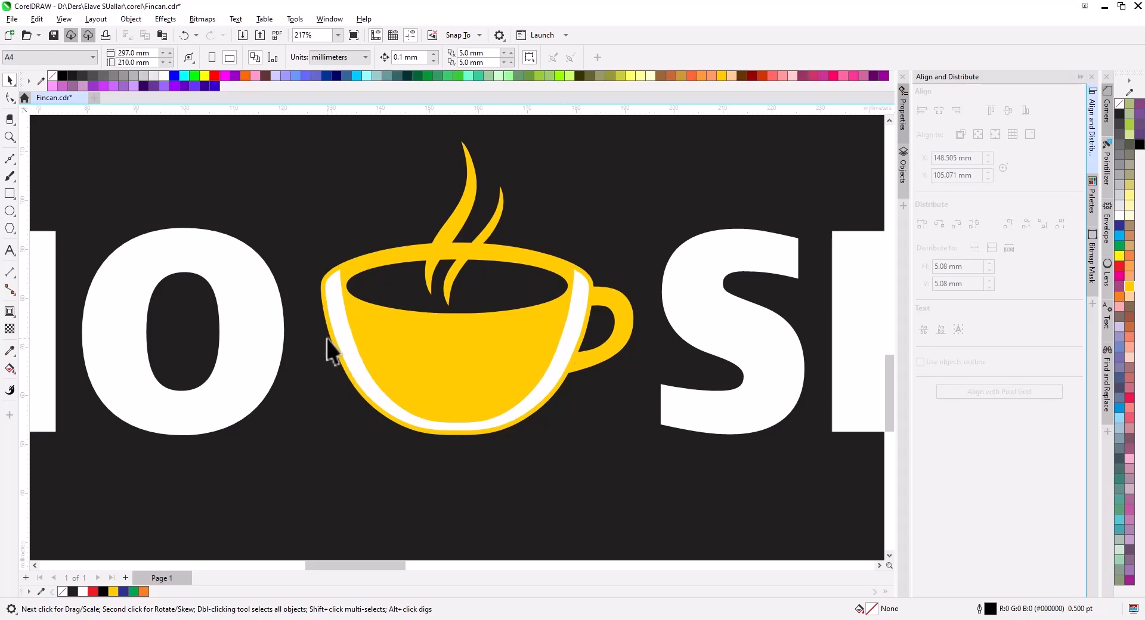
scroll(506, 336, down, 1)
click(495, 353)
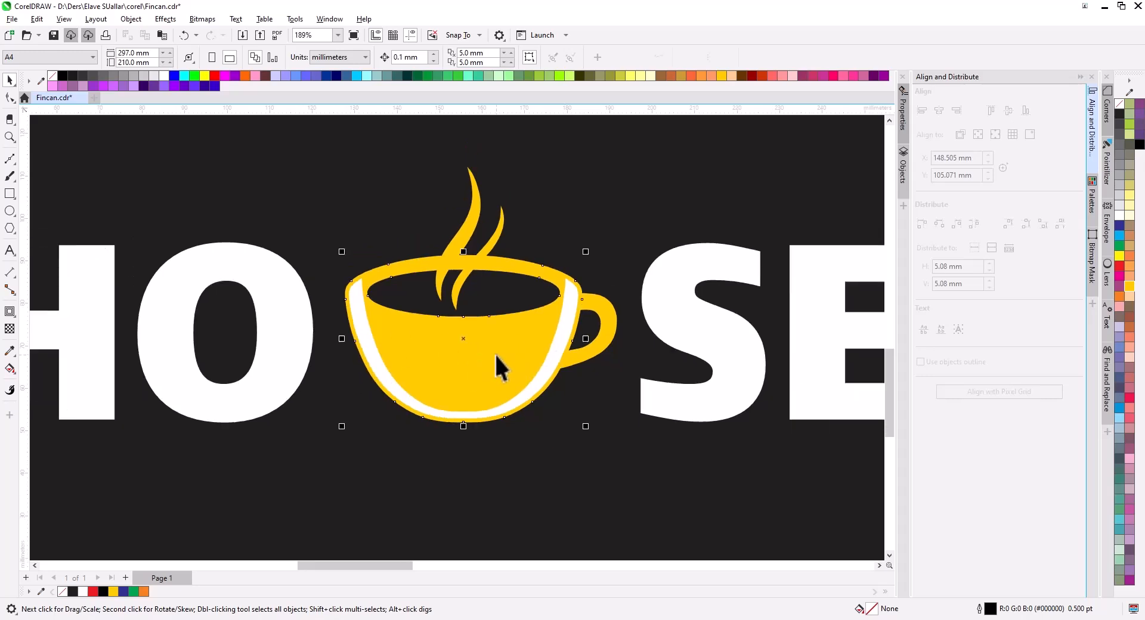
click(1119, 217)
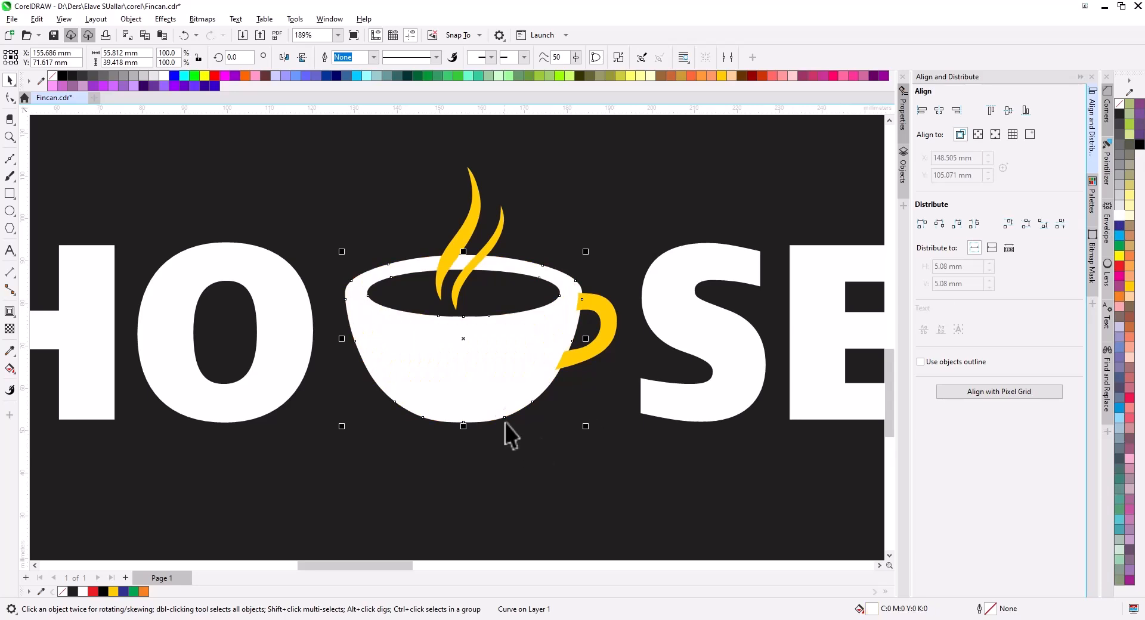
click(526, 391)
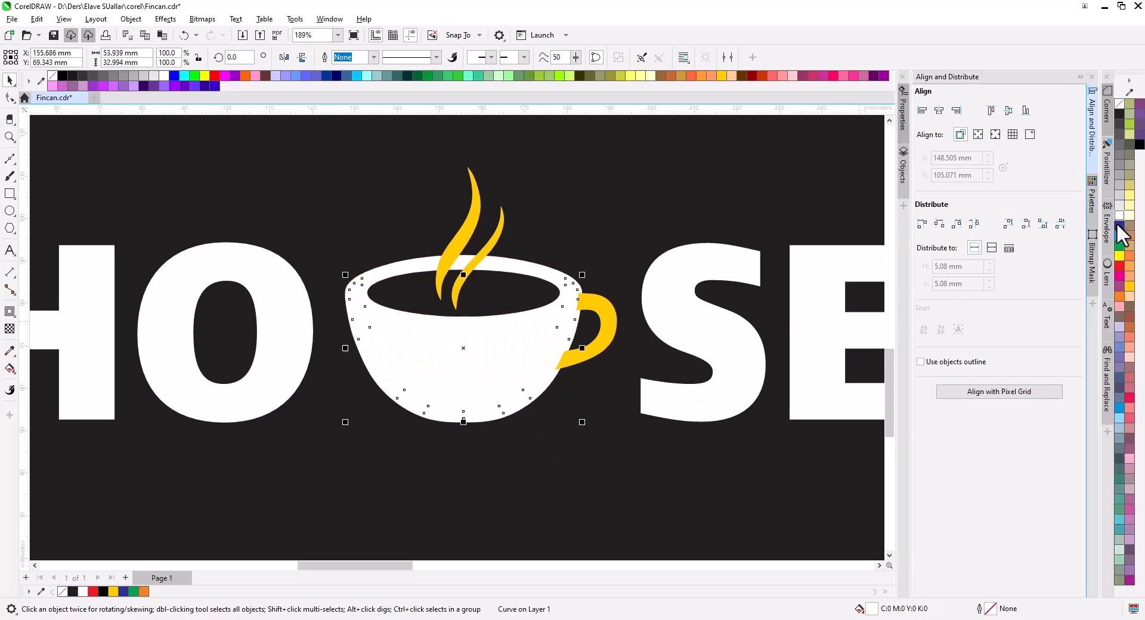
click(1127, 285)
drag(540, 475, 518, 276)
click(503, 510)
drag(514, 225, 550, 398)
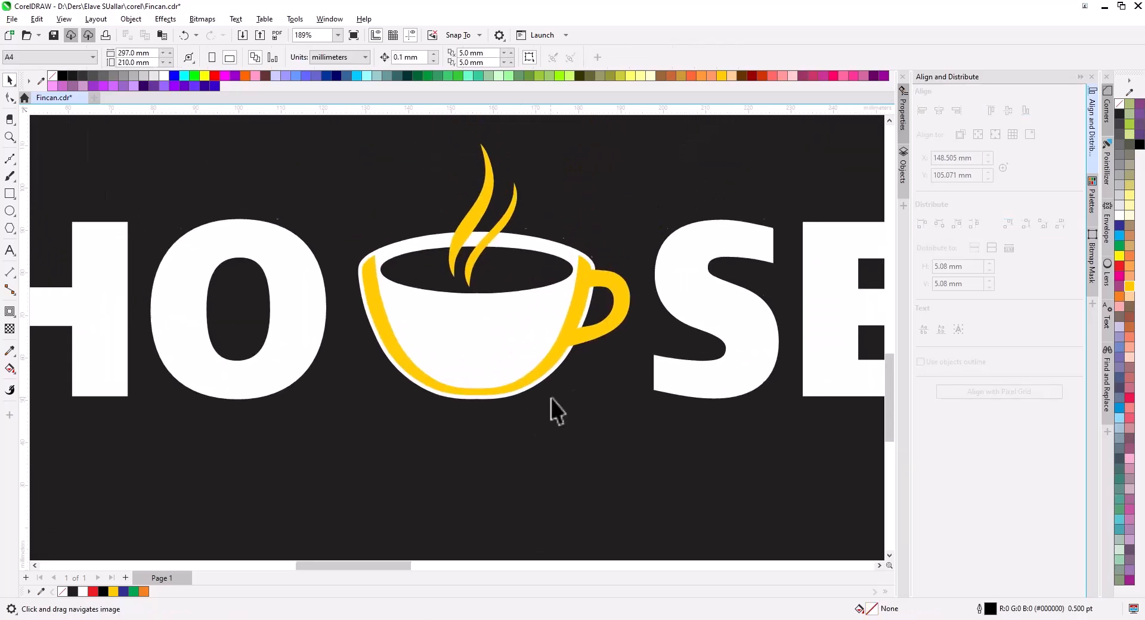
Step: Weld the yellow handle and the white cup body into a single white shape and deselect it
click(623, 284)
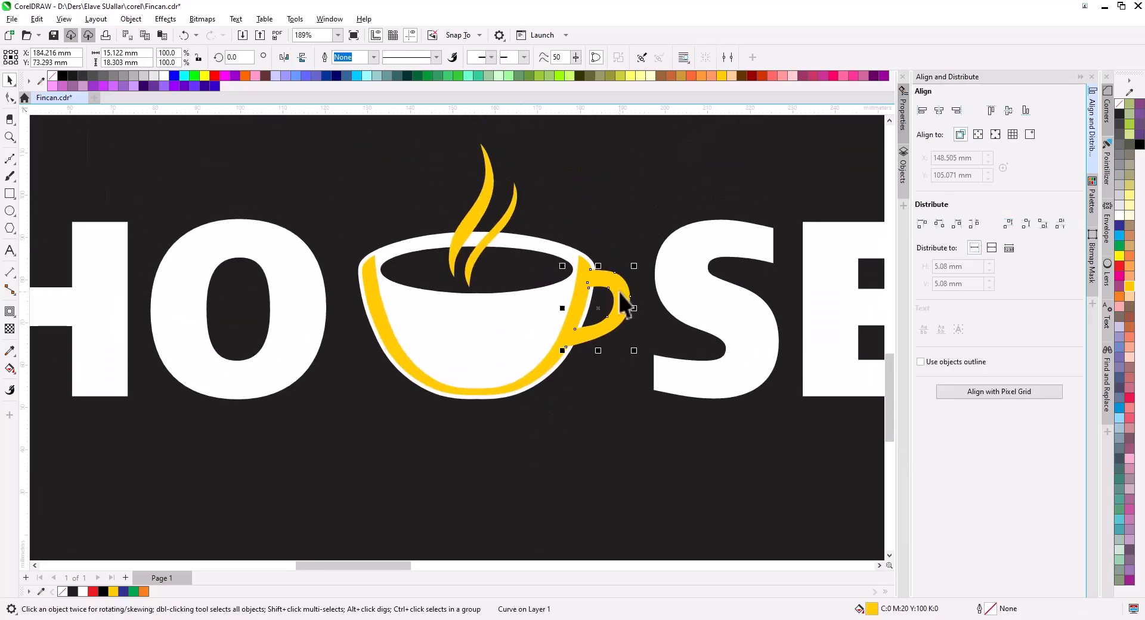
shift+click(485, 315)
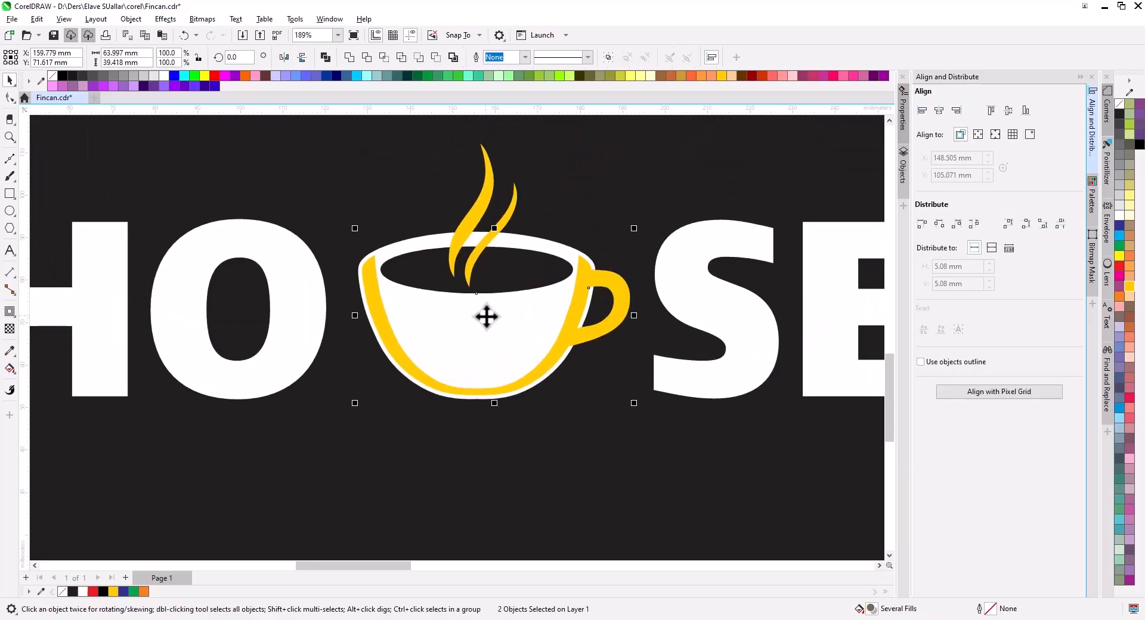
click(348, 57)
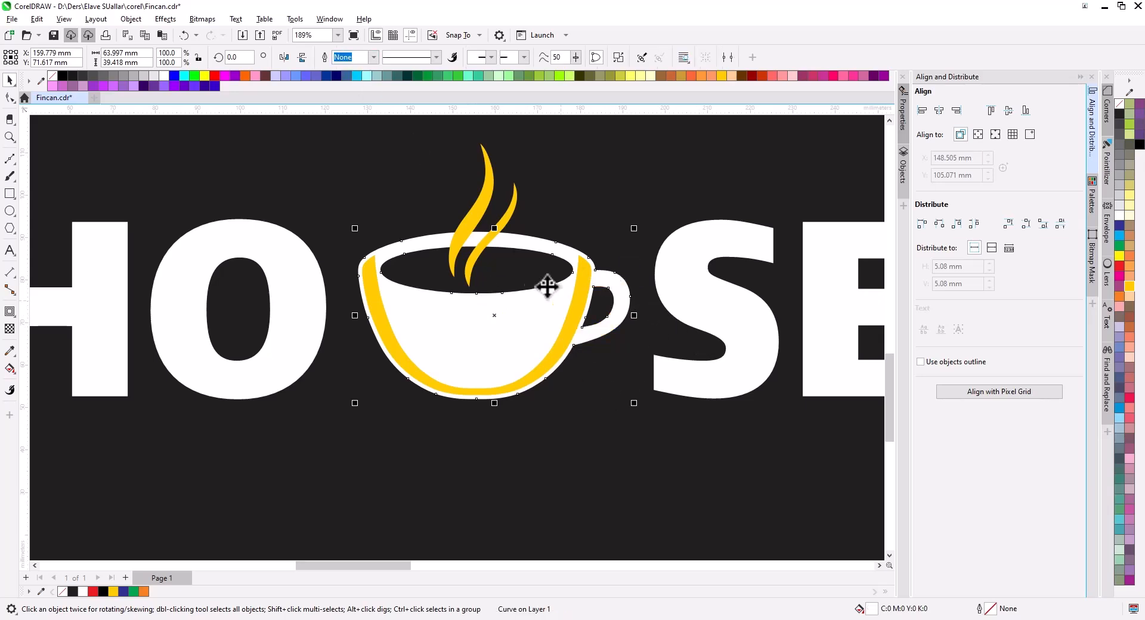
scroll(483, 316, down, 3)
click(544, 536)
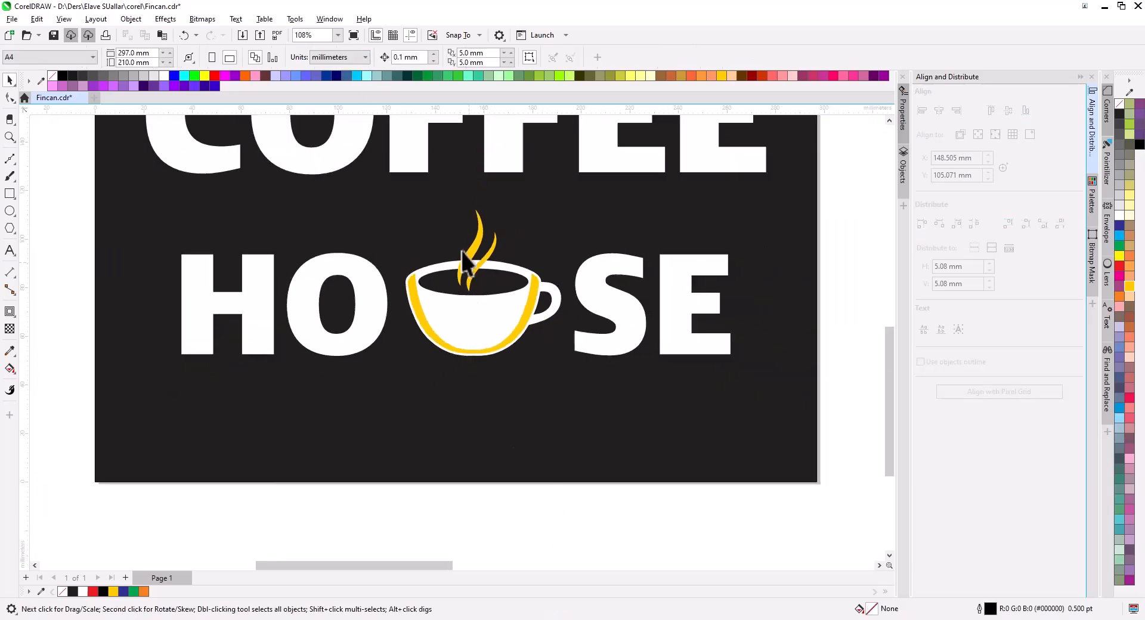
Step: Fill the welded cup and handle shape with black (C:0 M:0 Y:0 K:100)
scroll(475, 261, up, 1)
scroll(475, 261, up, 1)
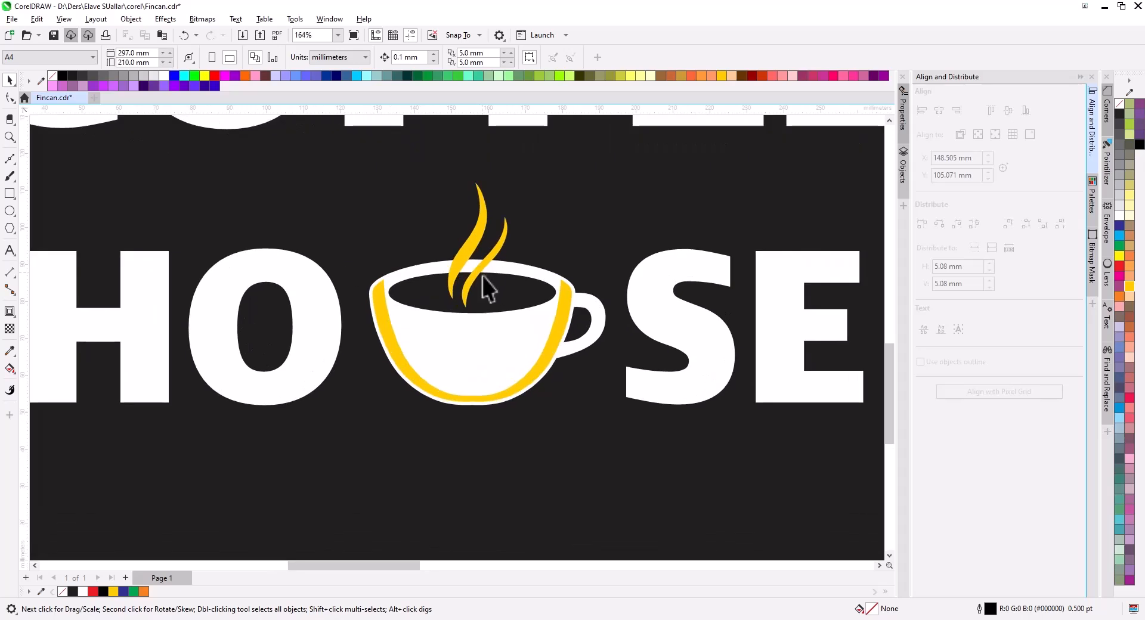
click(540, 286)
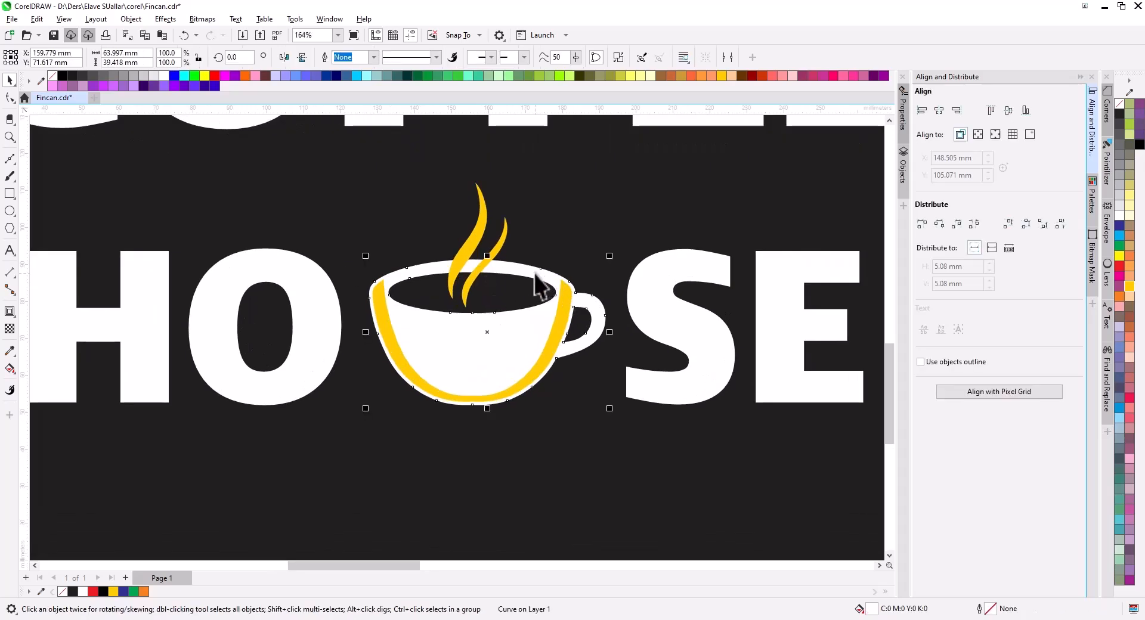
click(1119, 113)
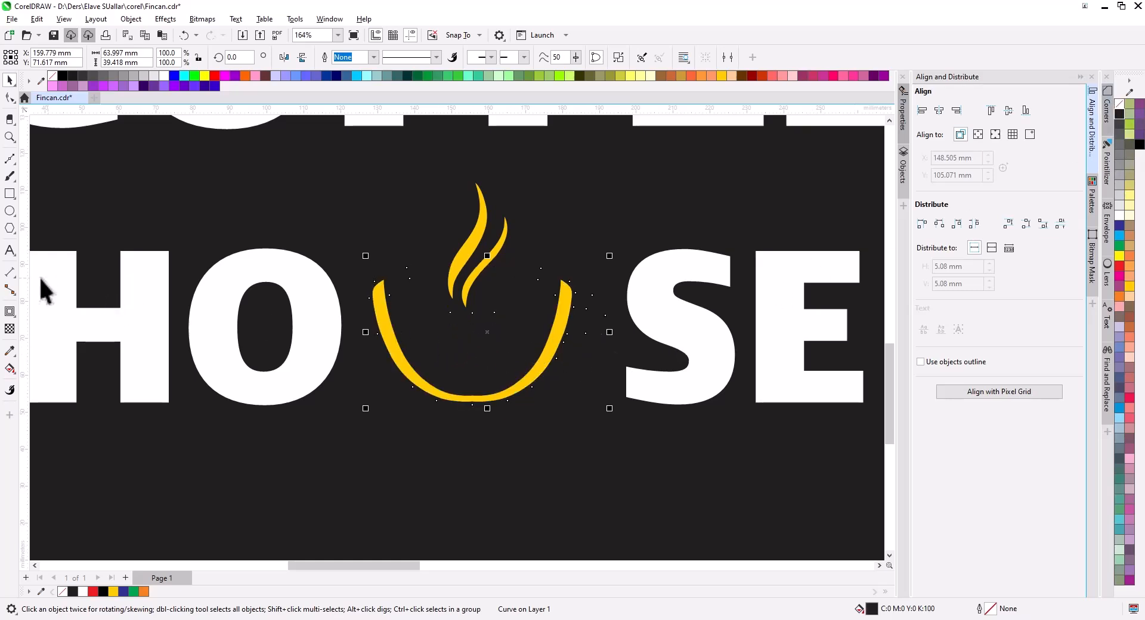
Step: Add a one-step outside contour of about 1.927 mm to the black cup and colour the contour white
click(10, 312)
drag(369, 298, 369, 274)
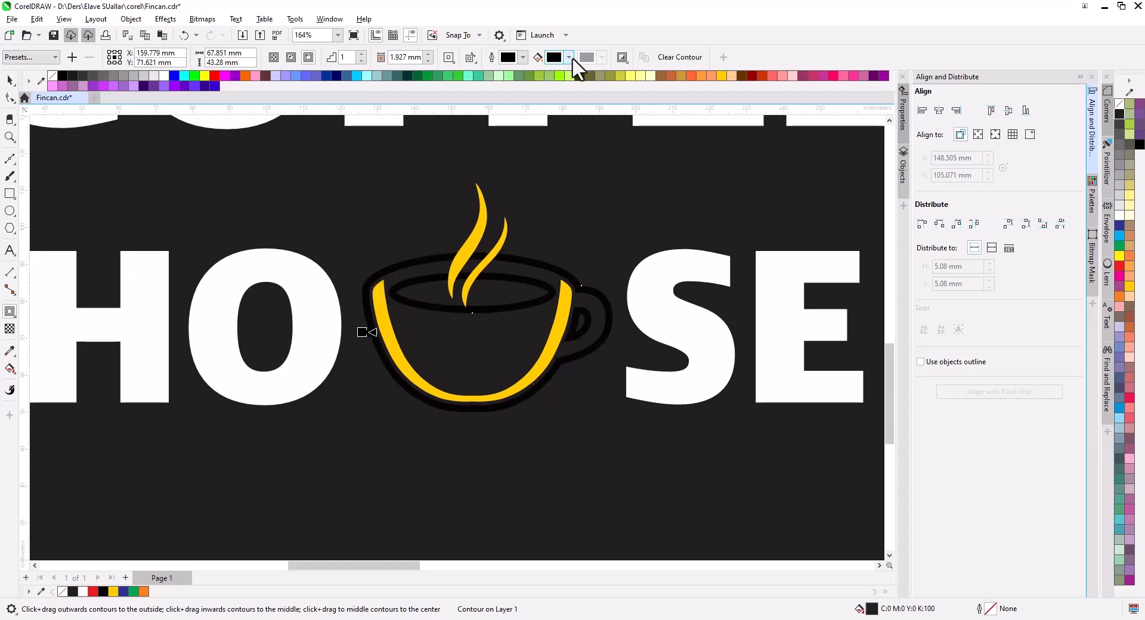
click(569, 57)
drag(573, 133, 522, 96)
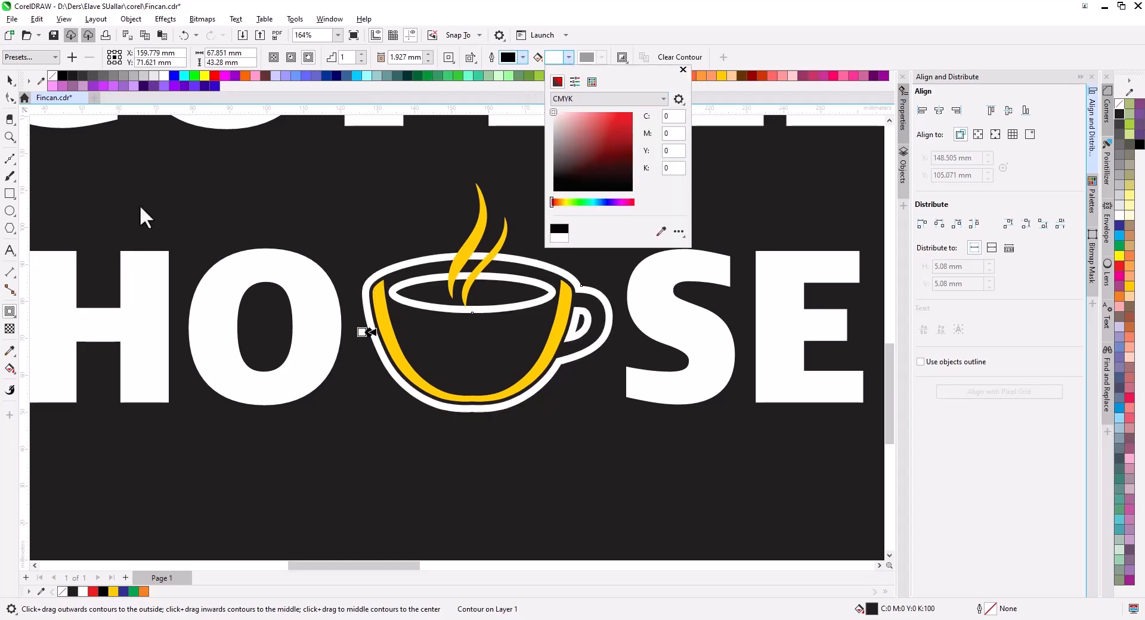
scroll(485, 314, down, 2)
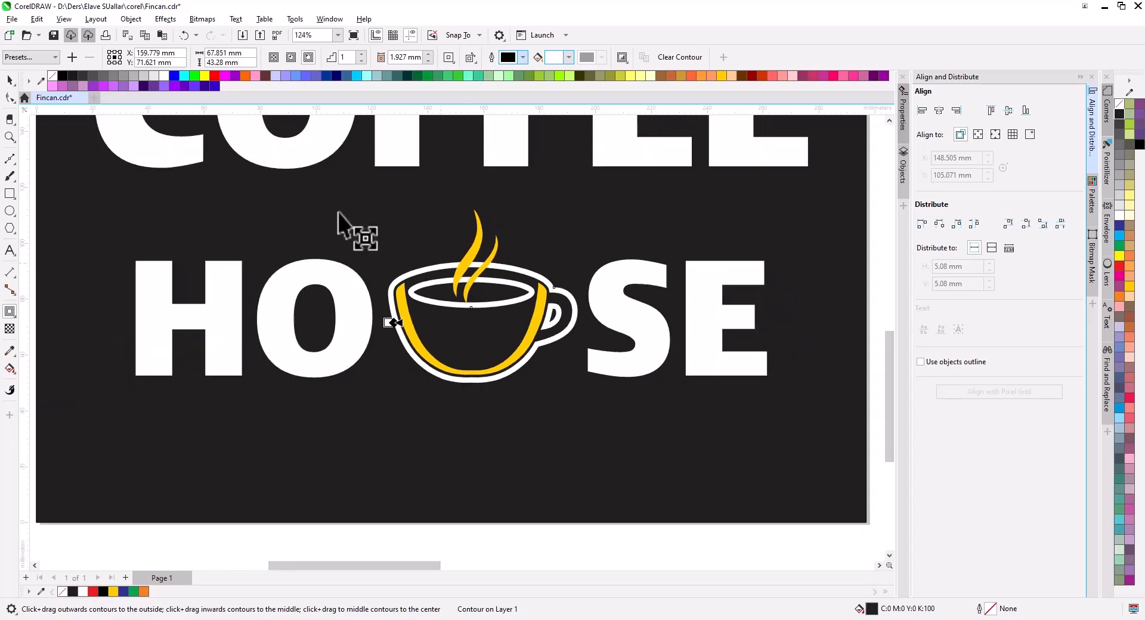
click(5, 78)
Step: Copy the two yellow steam curves over the letter S and group the copies
scroll(434, 254, up, 5)
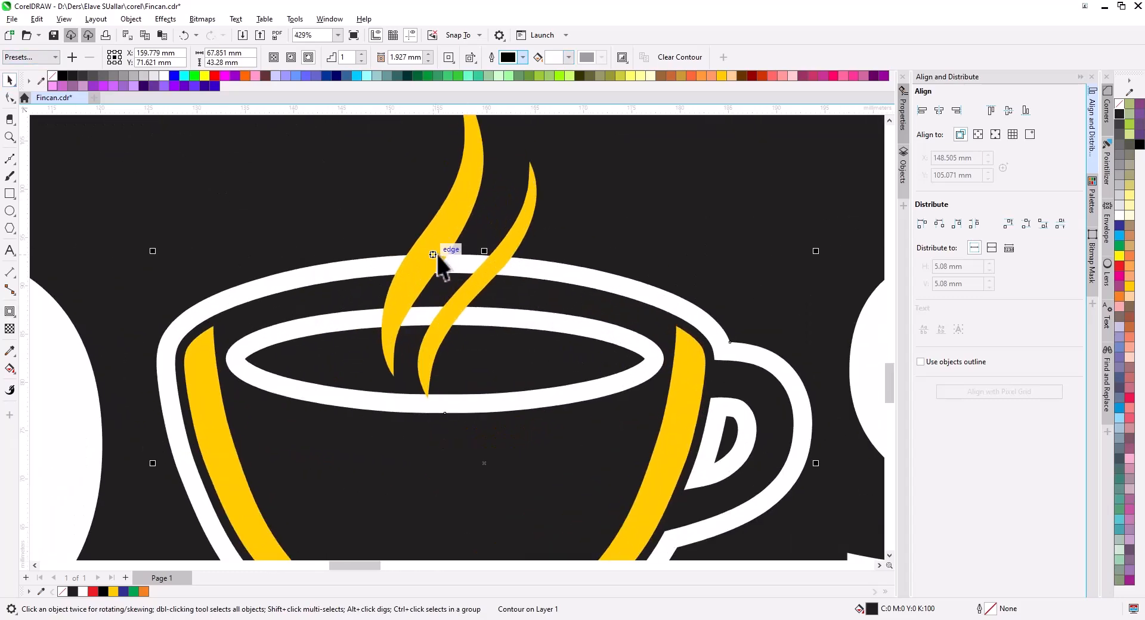
click(462, 206)
scroll(472, 239, up, 3)
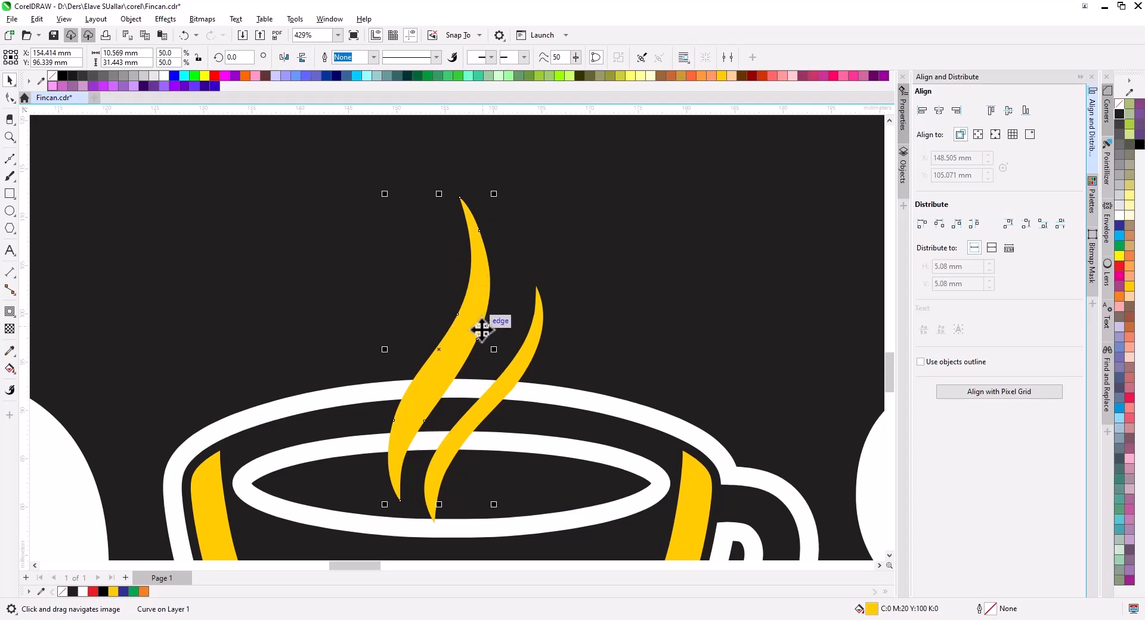
scroll(532, 435, down, 3)
scroll(572, 329, down, 2)
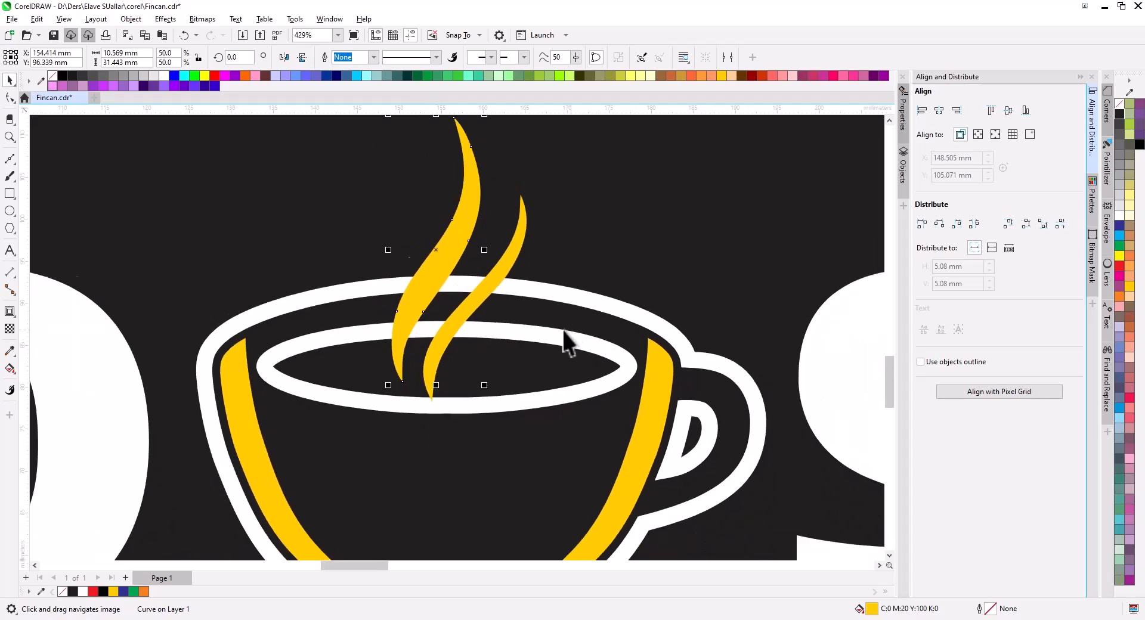
scroll(525, 319, down, 1)
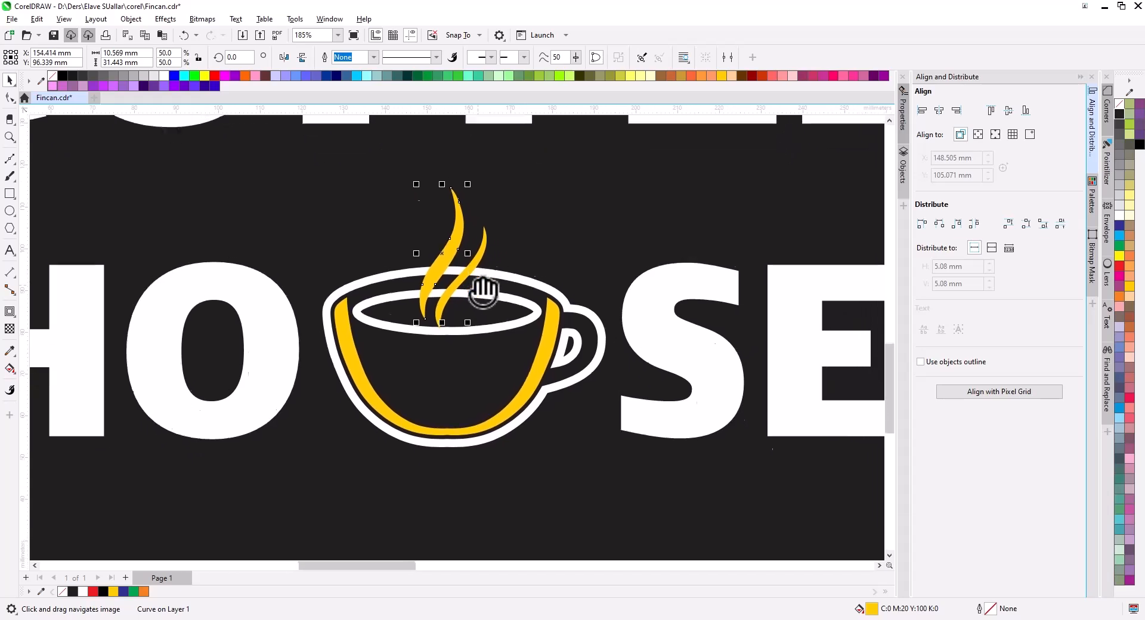
scroll(471, 279, up, 1)
drag(430, 249, 744, 245)
shift+click(474, 257)
key(ctrl+g)
scroll(480, 267, up, 1)
scroll(477, 266, up, 1)
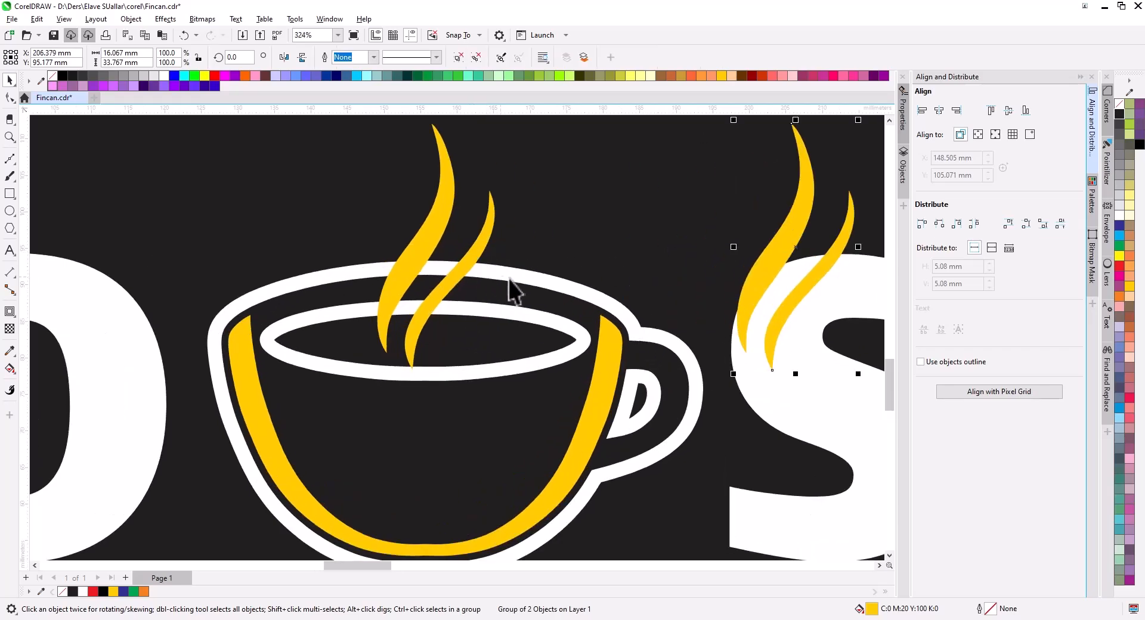
Step: Undo the steam curve copy and the white contour around the cup
key(ctrl+z)
key(ctrl+z)
key(ctrl+z)
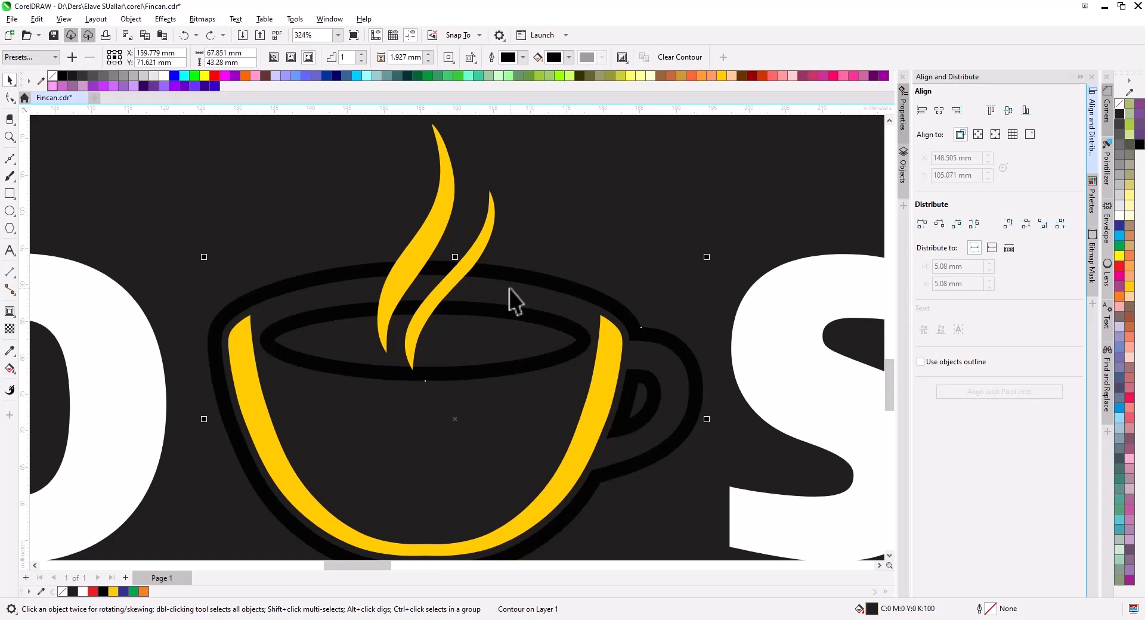
Step: Select the black cup with its crescent and steam and place it on the blank area below the black background
scroll(512, 301, down, 11)
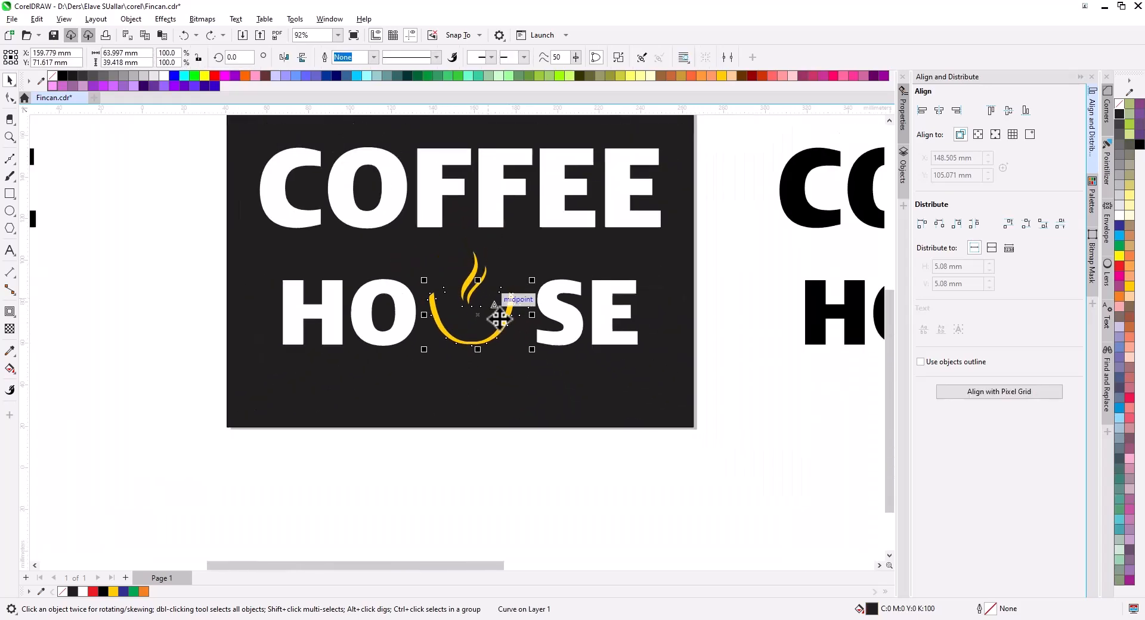
drag(582, 486, 349, 194)
scroll(488, 235, down, 3)
drag(488, 235, 478, 411)
scroll(475, 412, up, 8)
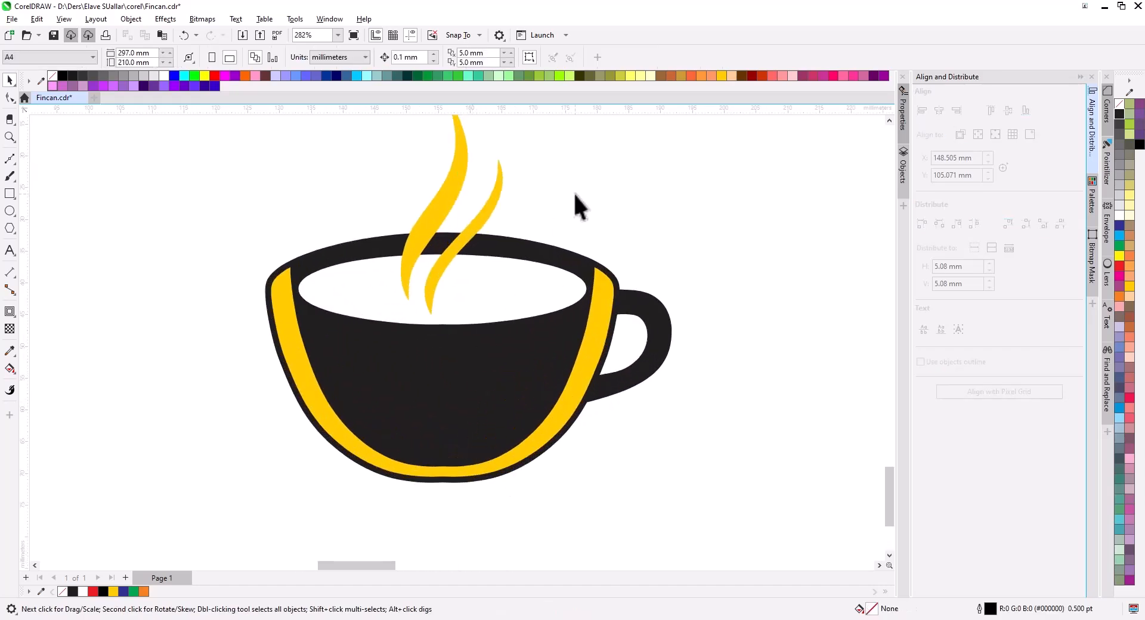
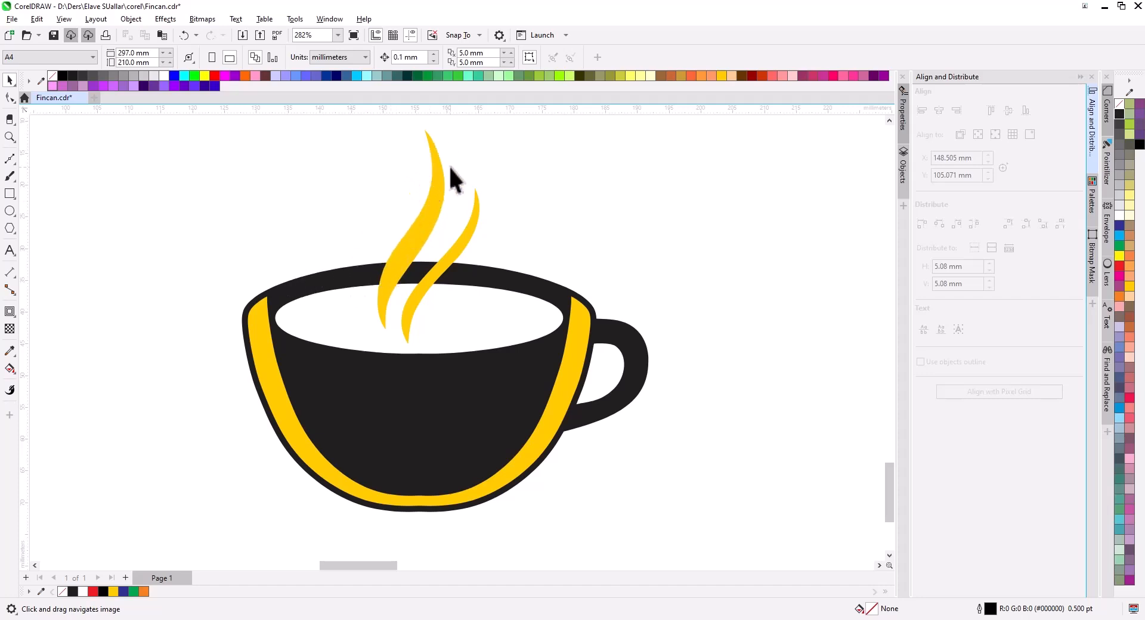
scroll(516, 367, down, 2)
click(507, 366)
drag(505, 368, 482, 402)
key(ctrl+z)
click(468, 498)
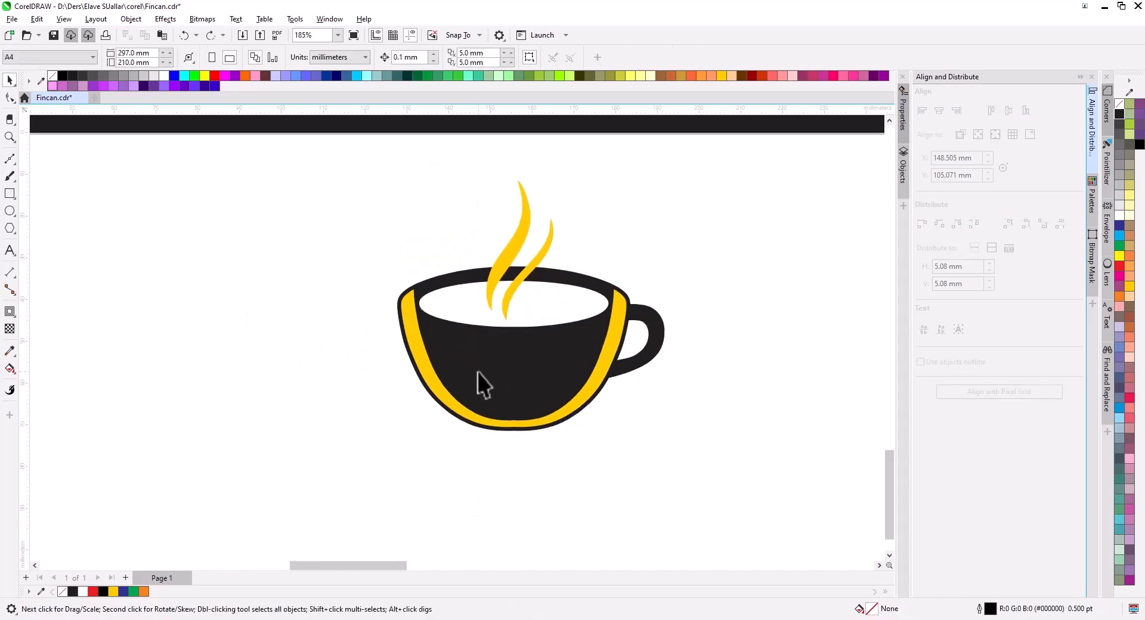
Step: Copy the steam curves and black cup without the crescent beside the original, and weld the copies into one black shape
click(518, 236)
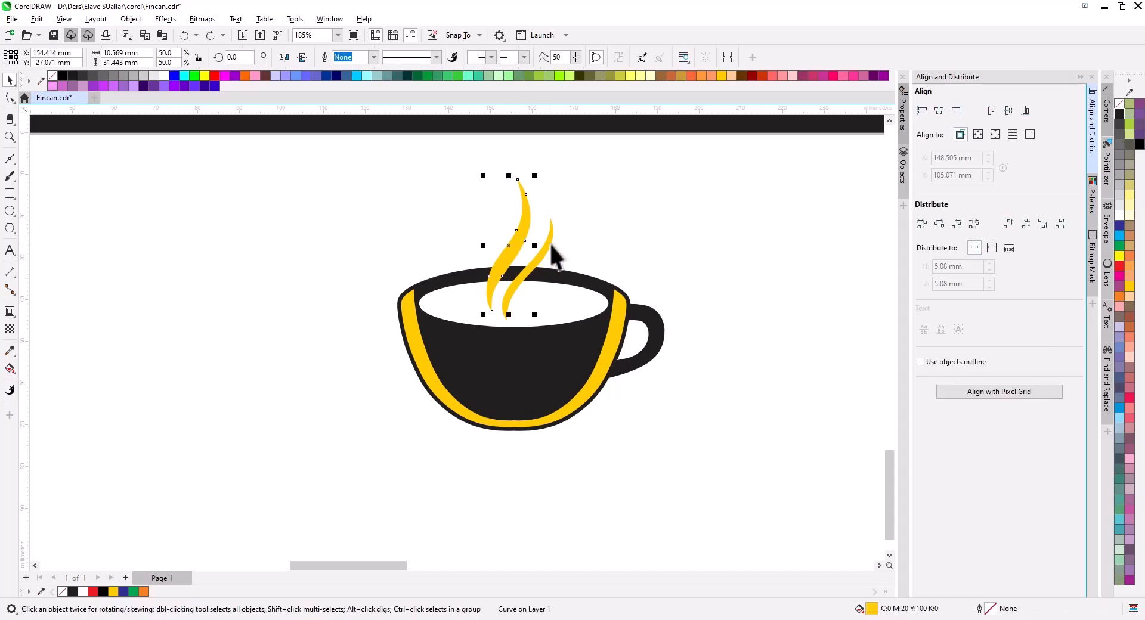
shift+click(550, 244)
shift+click(522, 360)
drag(524, 365, 211, 356)
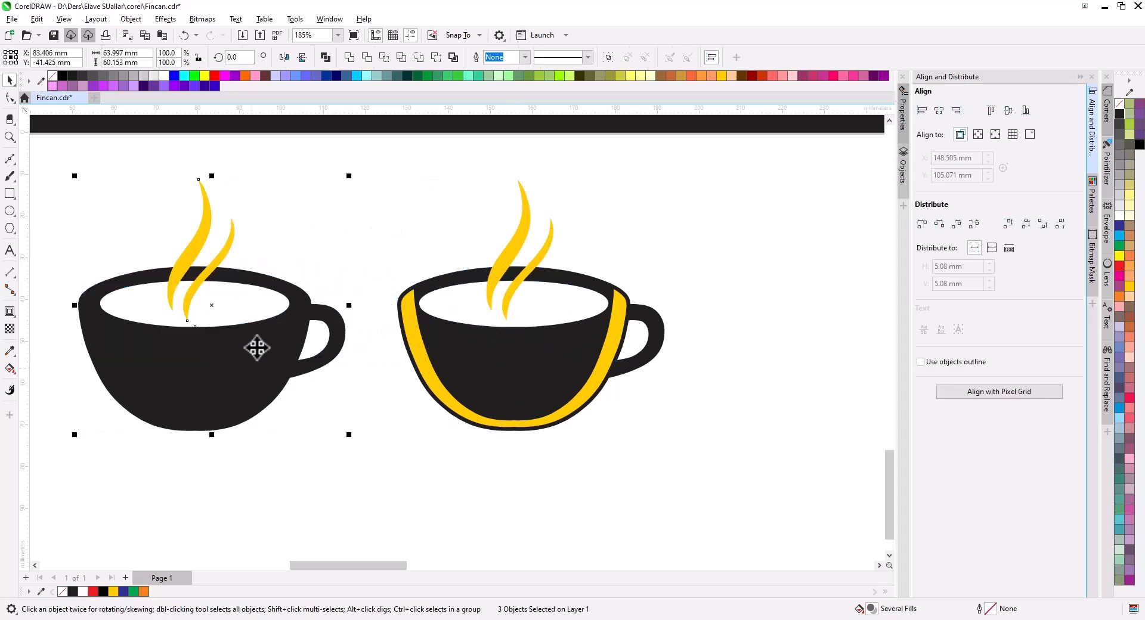
click(349, 56)
click(354, 255)
scroll(238, 306, up, 4)
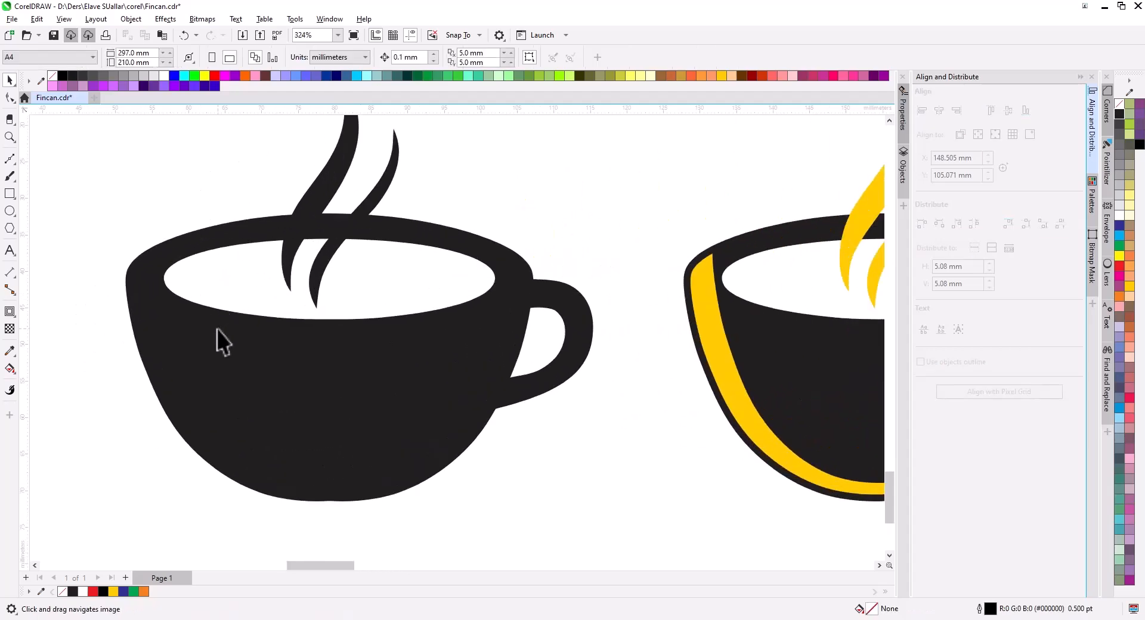
Step: Add a one-step outside contour of about 1.348 mm to the welded cup and colour it dusty pink (C:28 M:45 Y:36 K:1)
key(F10)
click(217, 328)
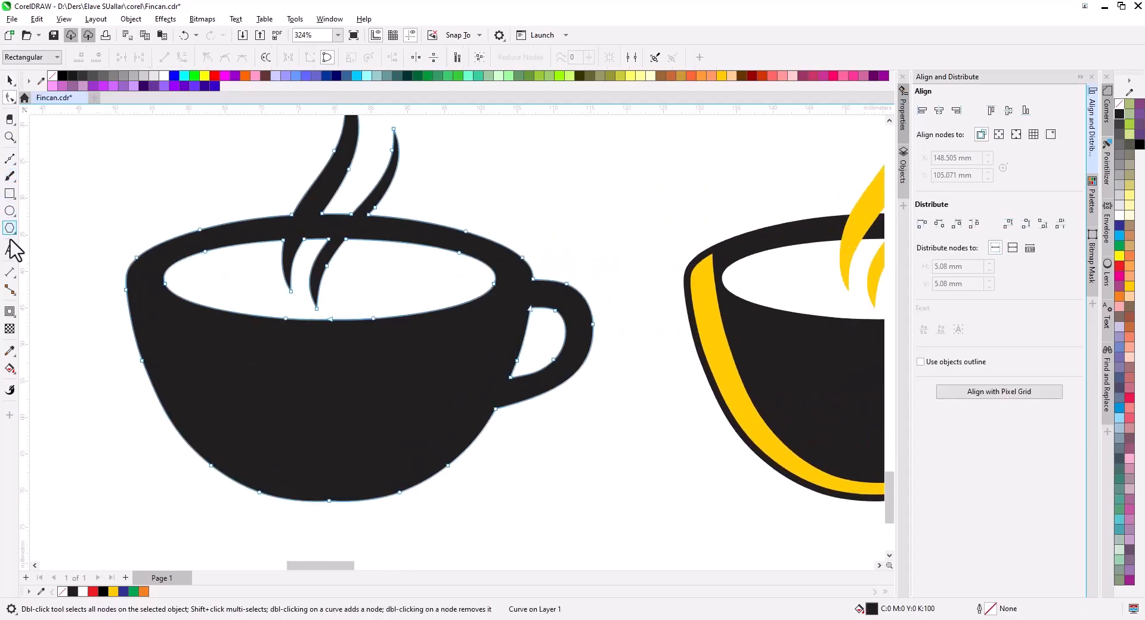
click(9, 312)
drag(174, 256, 117, 227)
drag(533, 119, 568, 223)
click(569, 57)
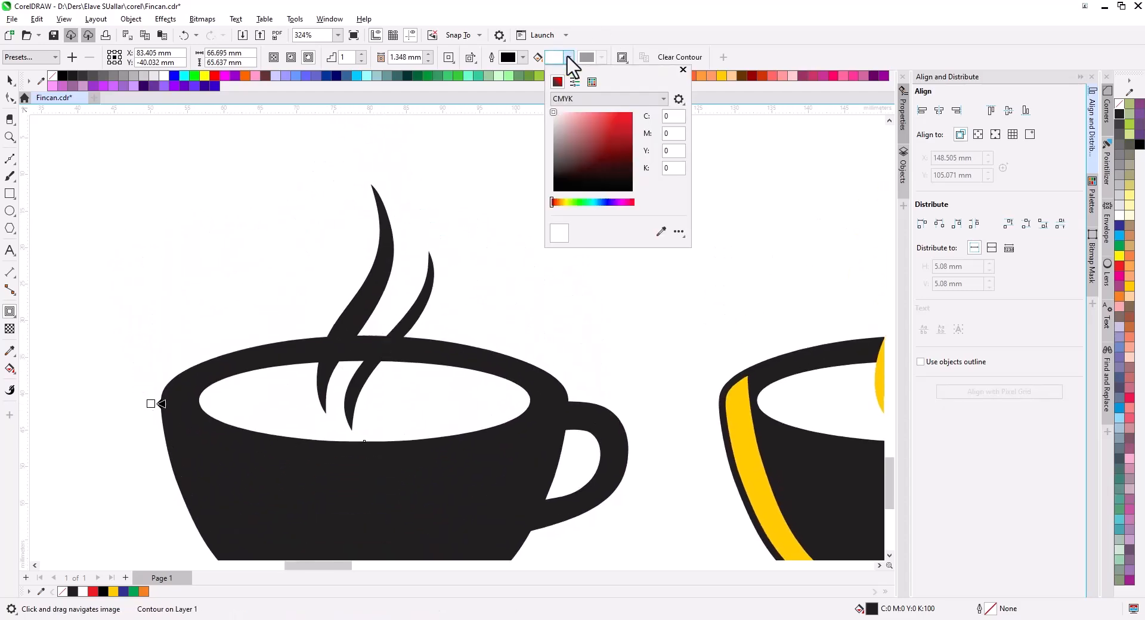
scroll(414, 208, down, 2)
click(9, 79)
click(565, 177)
Step: Break the pink contour apart from the welded cup and delete the black cup shape inside it
right_click(521, 269)
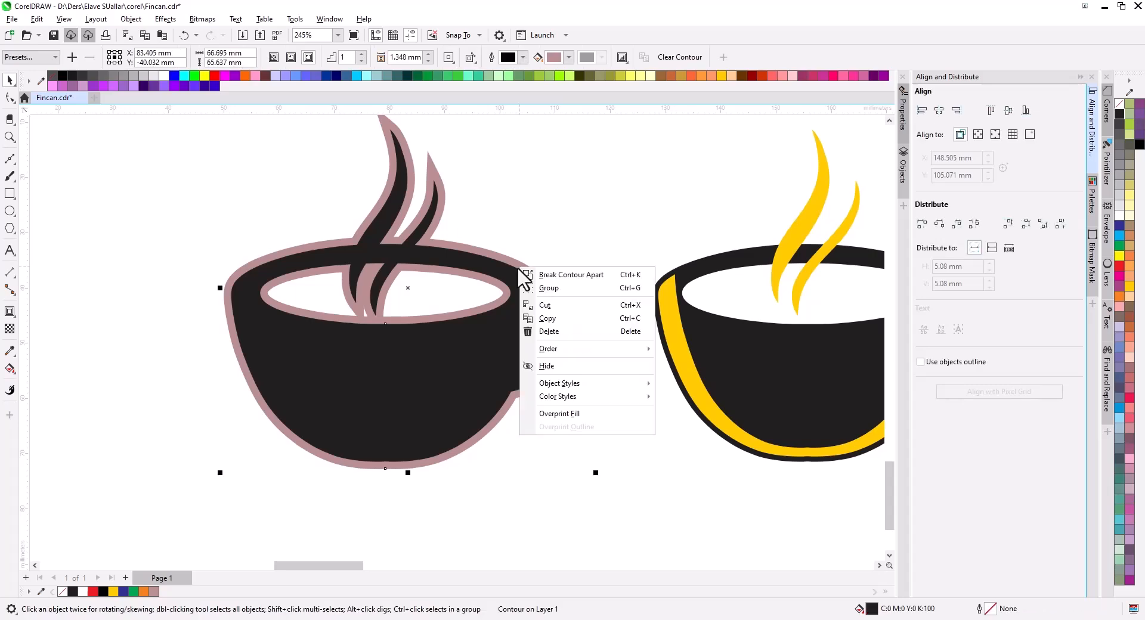
click(540, 278)
key(Delete)
scroll(504, 286, down, 2)
drag(502, 288, 357, 305)
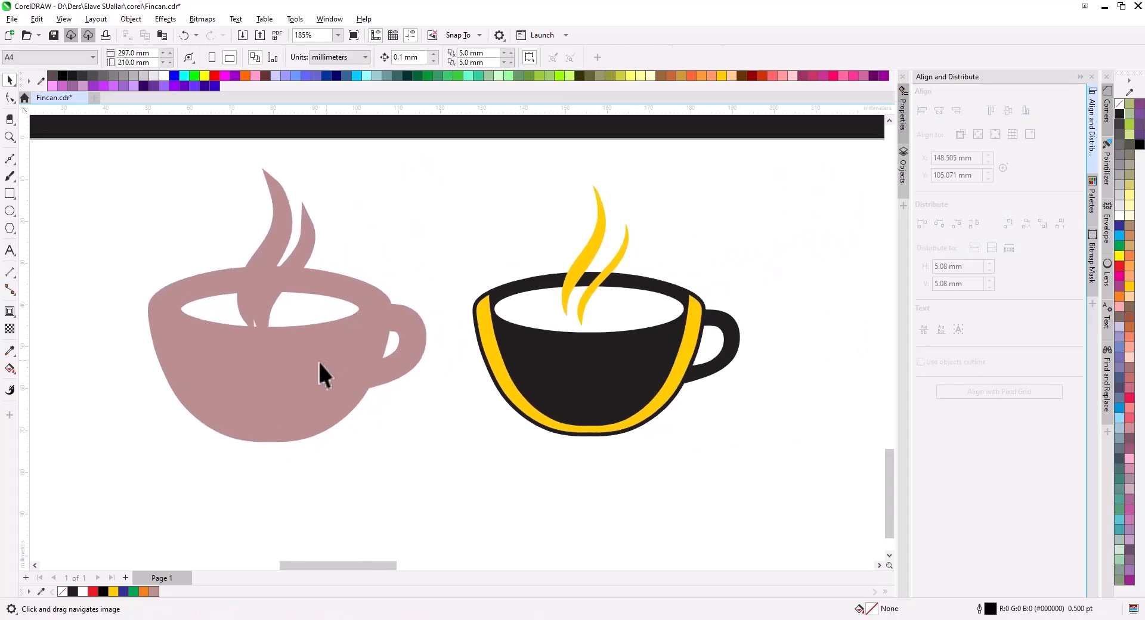
Step: Delete the nodes of the pink cup's rim opening so the silhouette is solid there, keeping the handle hole
click(292, 345)
scroll(259, 329, up, 2)
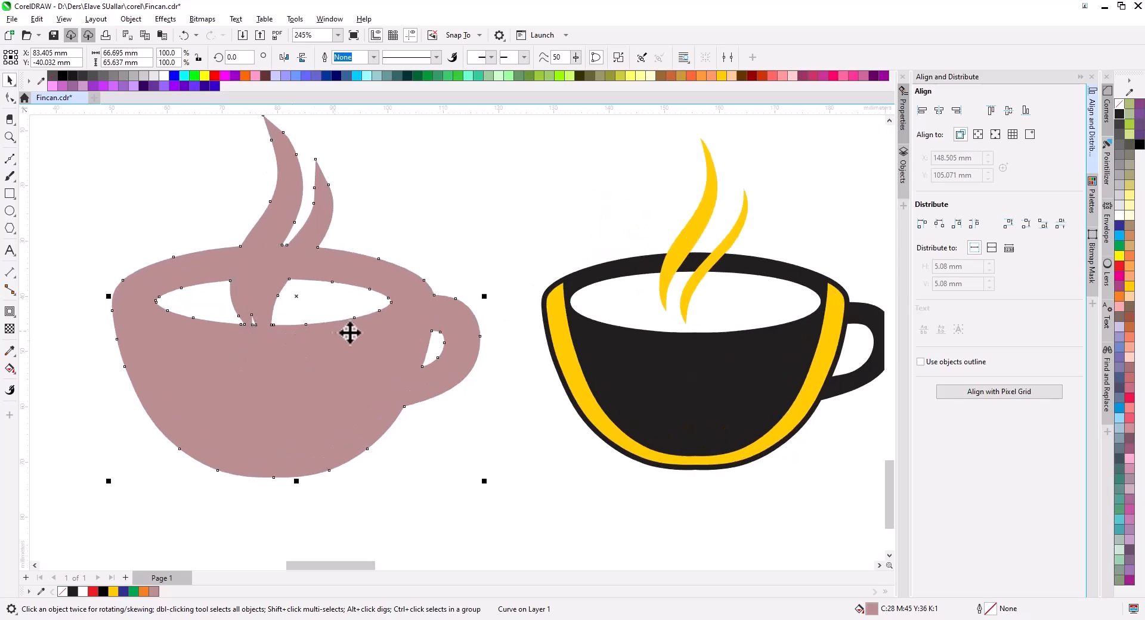
key(F10)
drag(396, 331, 122, 267)
key(Delete)
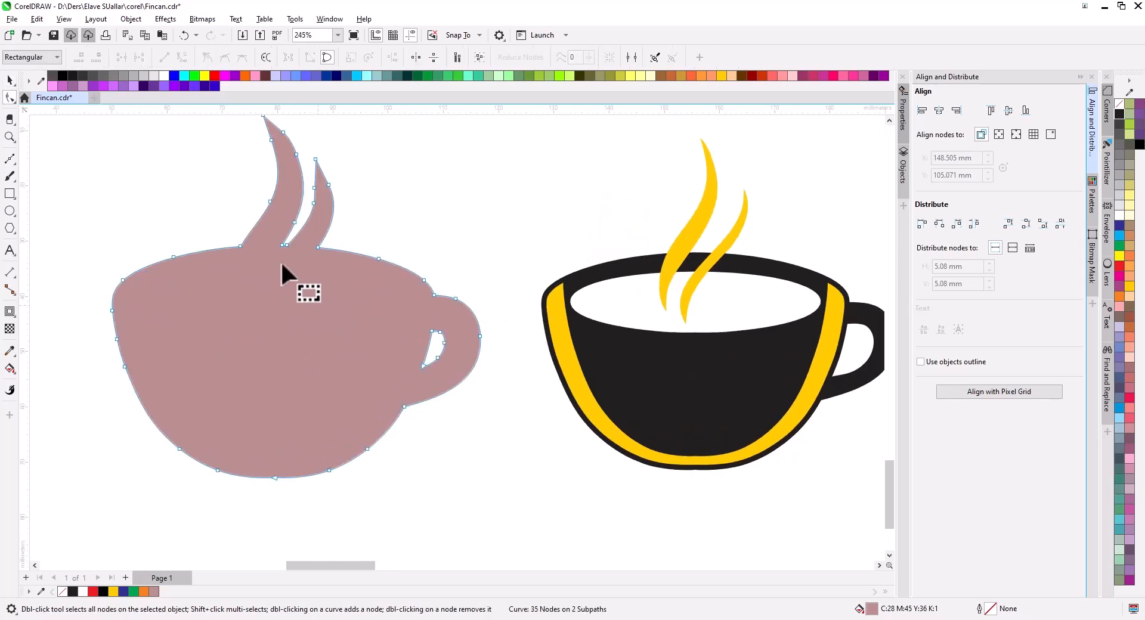
click(10, 78)
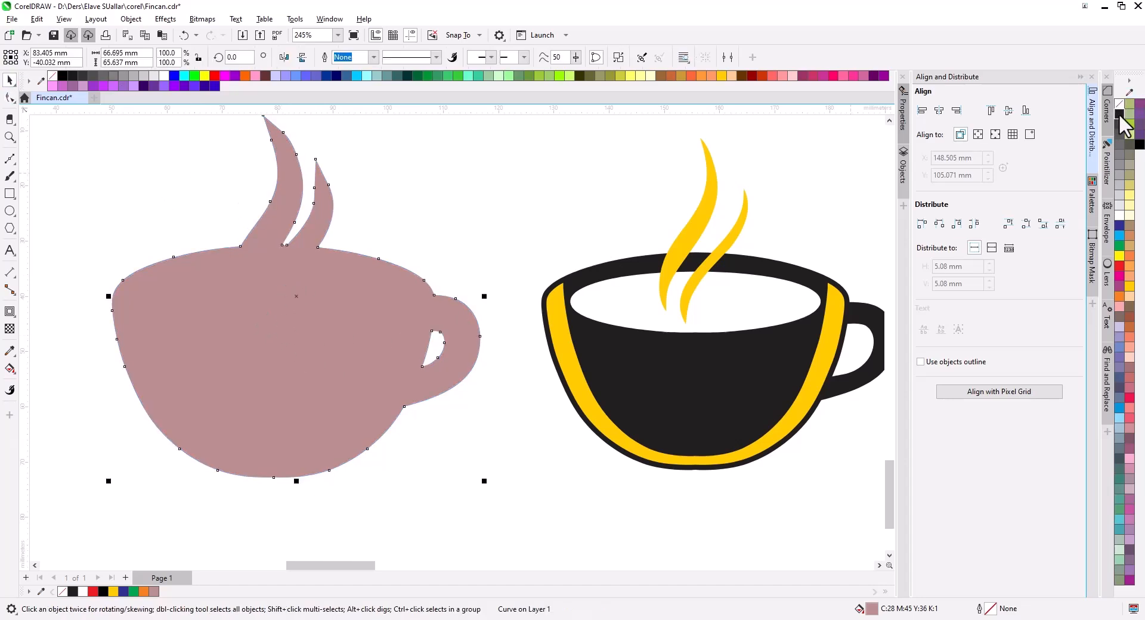
Step: Fill the solid pink silhouette black and the original cup yellow (C:0 M:20 Y:100 K:0)
click(1119, 116)
scroll(603, 354, right, 1)
click(581, 362)
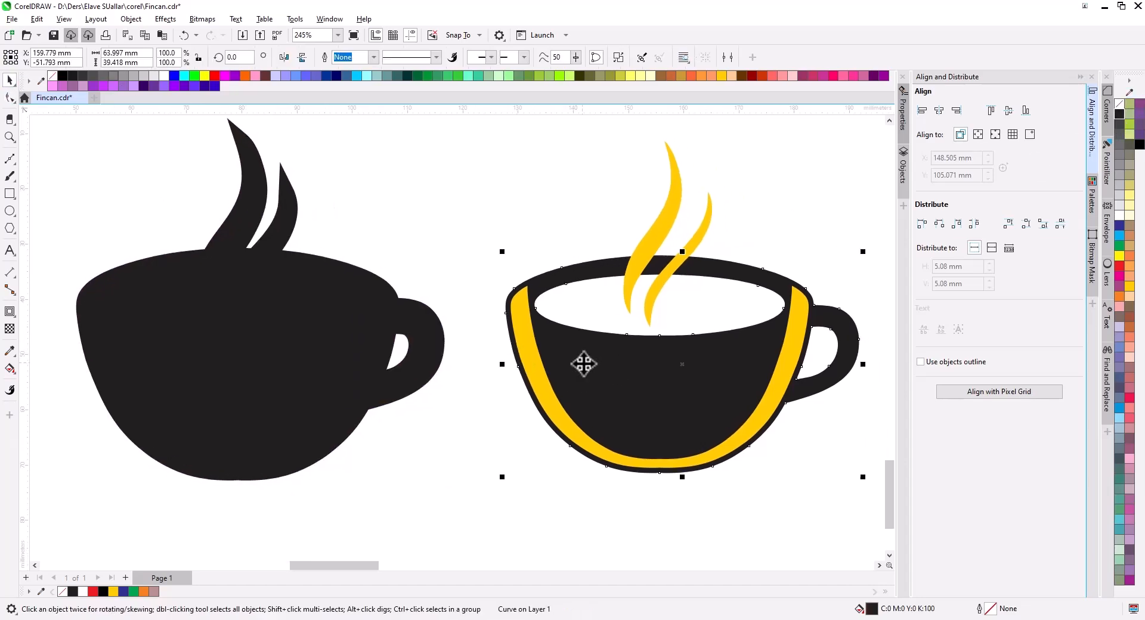
click(1130, 286)
click(535, 442)
Step: Centre the black silhouette horizontally on the cup and order it behind the cup artwork
click(317, 359)
shift+click(612, 438)
key(c)
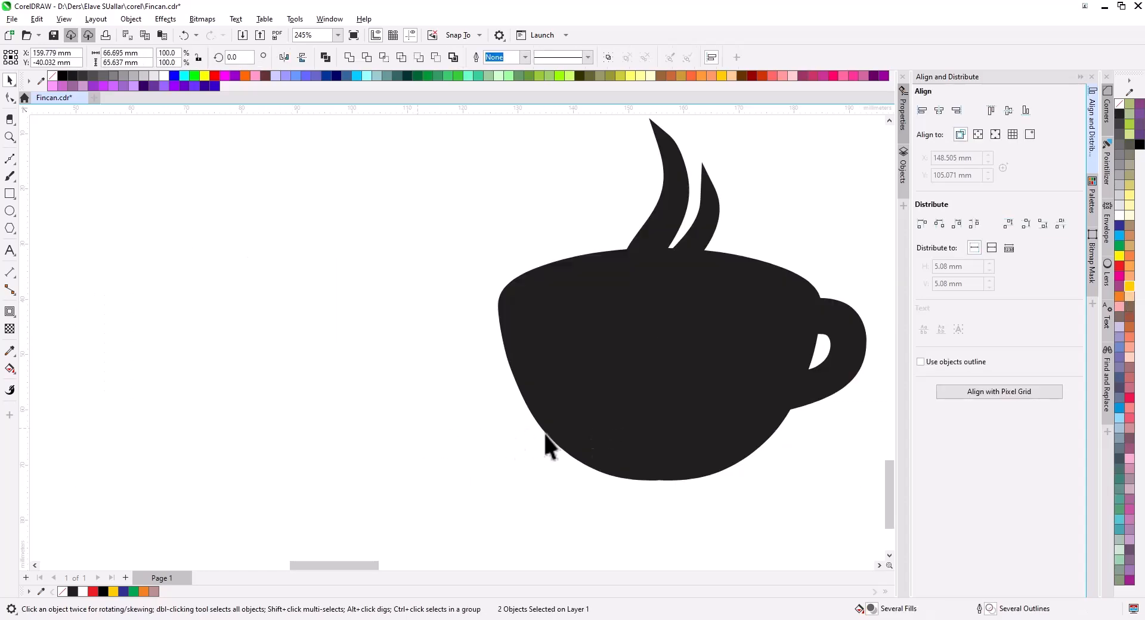
click(603, 421)
drag(490, 404, 330, 404)
key(shift+F9)
key(shift+F9)
click(230, 429)
Step: Fill the crescent band inside the cup white
click(363, 354)
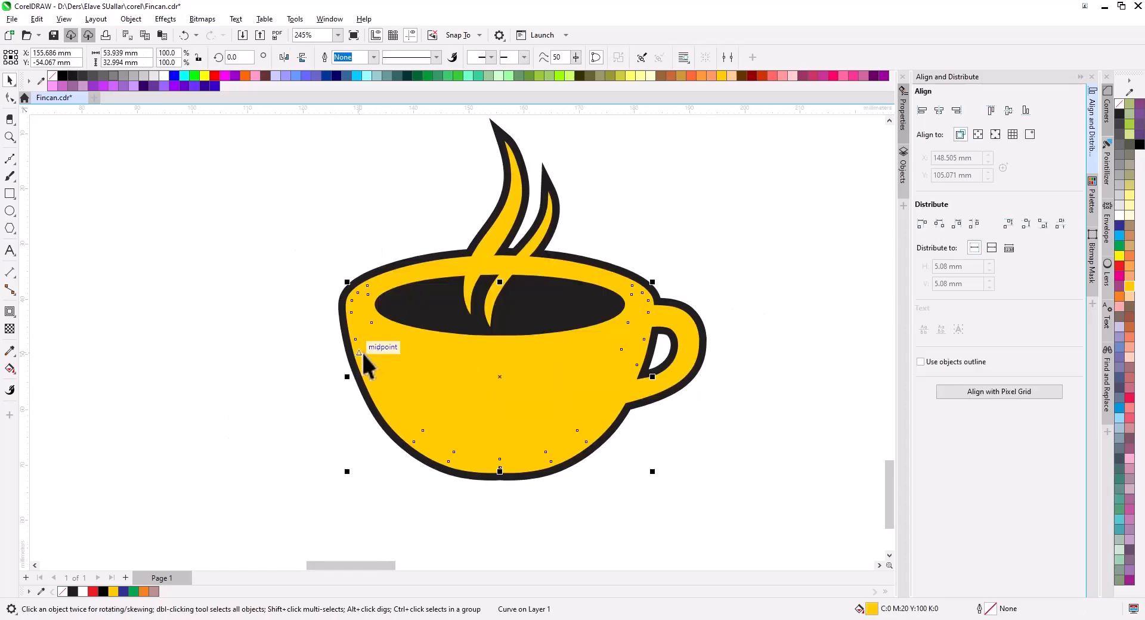
click(1119, 215)
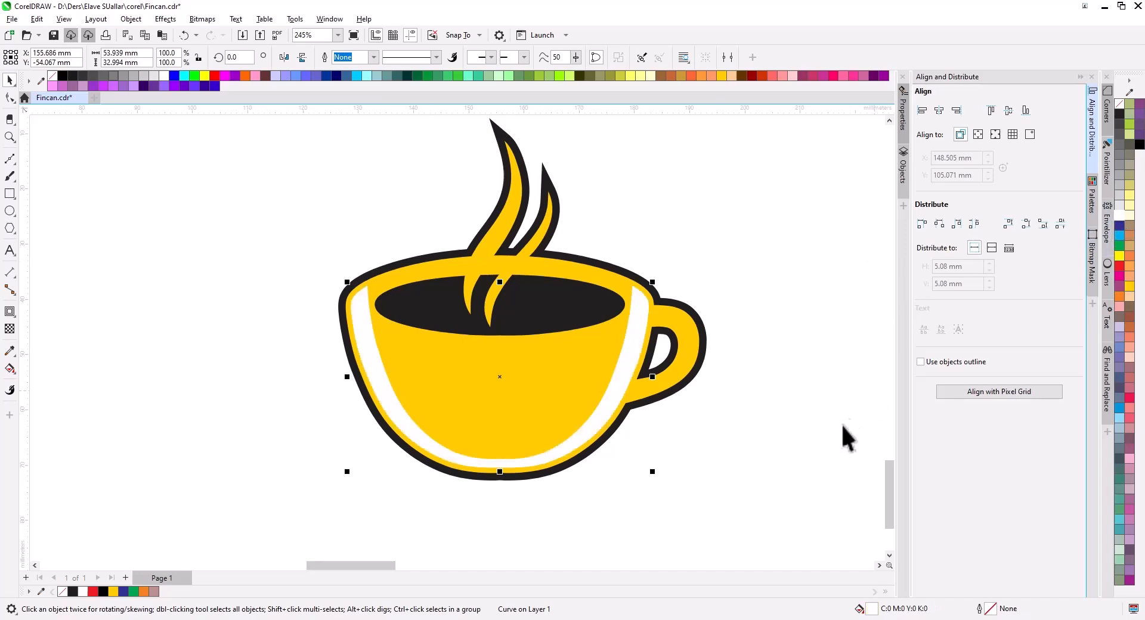
click(849, 419)
Step: Fill the cup white and its crescent band yellow (C:0 M:20 Y:100 K:0)
click(402, 350)
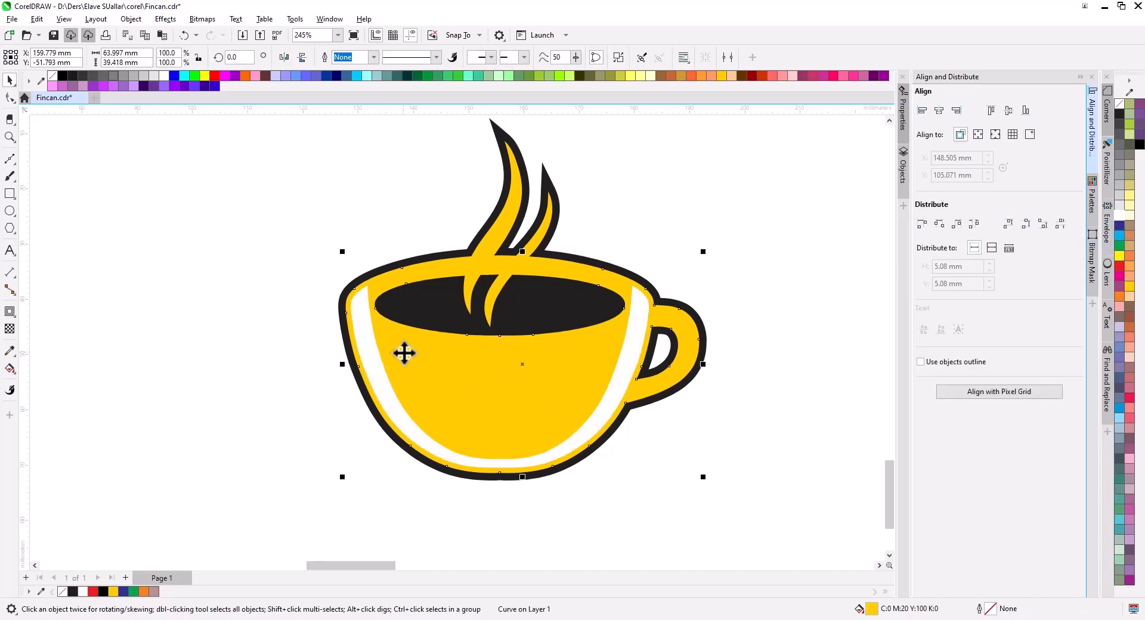
click(1120, 218)
click(767, 465)
click(643, 357)
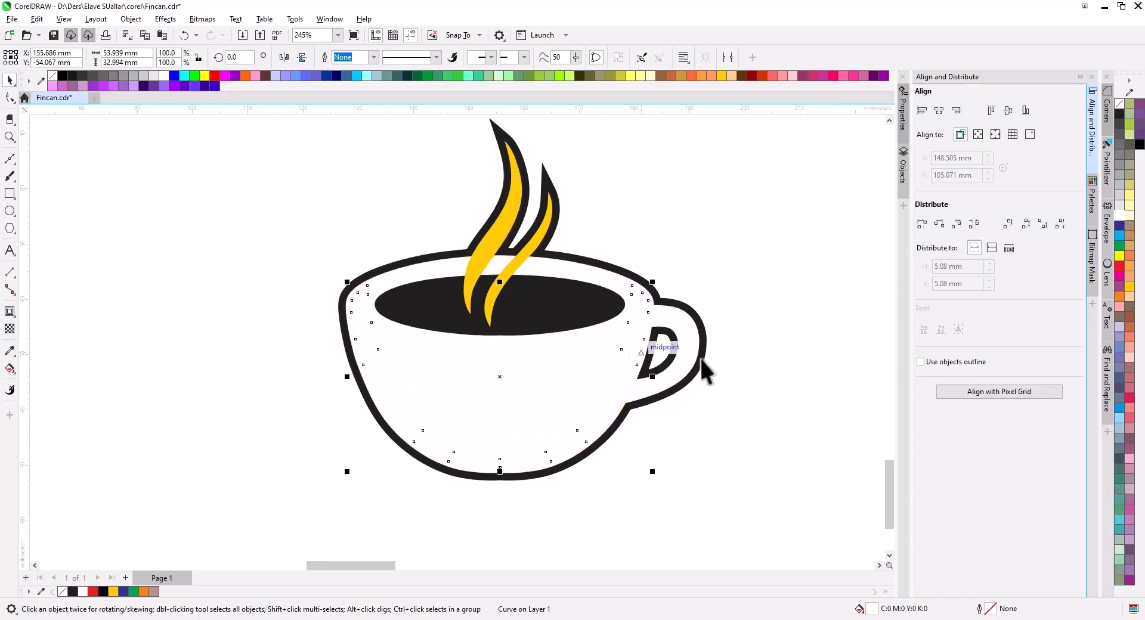
click(1130, 287)
click(781, 478)
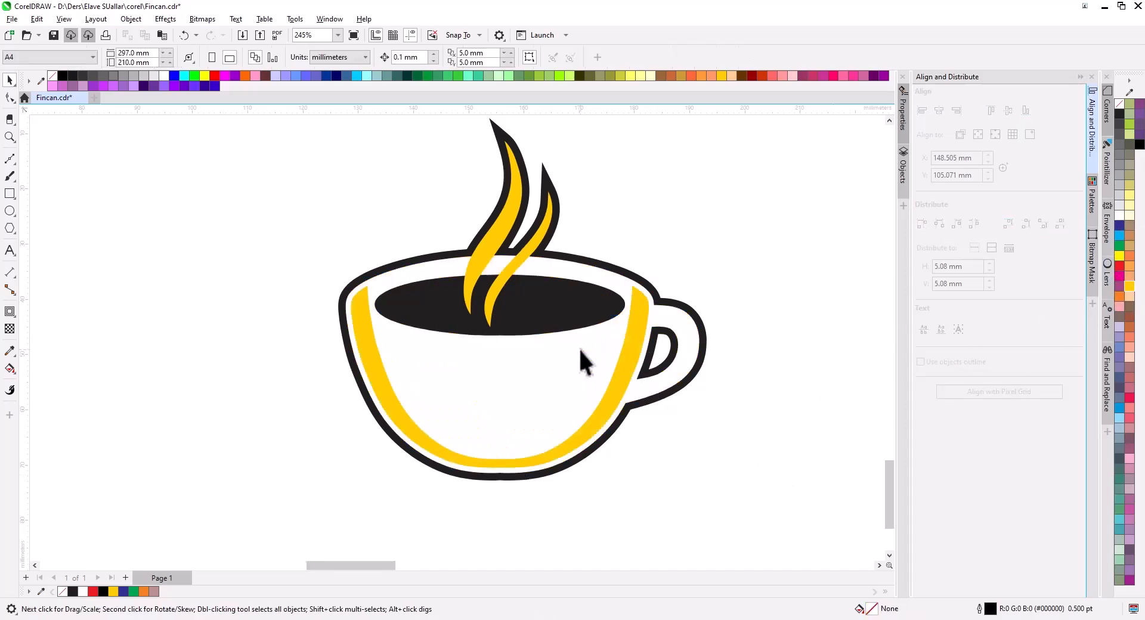
scroll(579, 349, down, 1)
scroll(460, 268, up, 2)
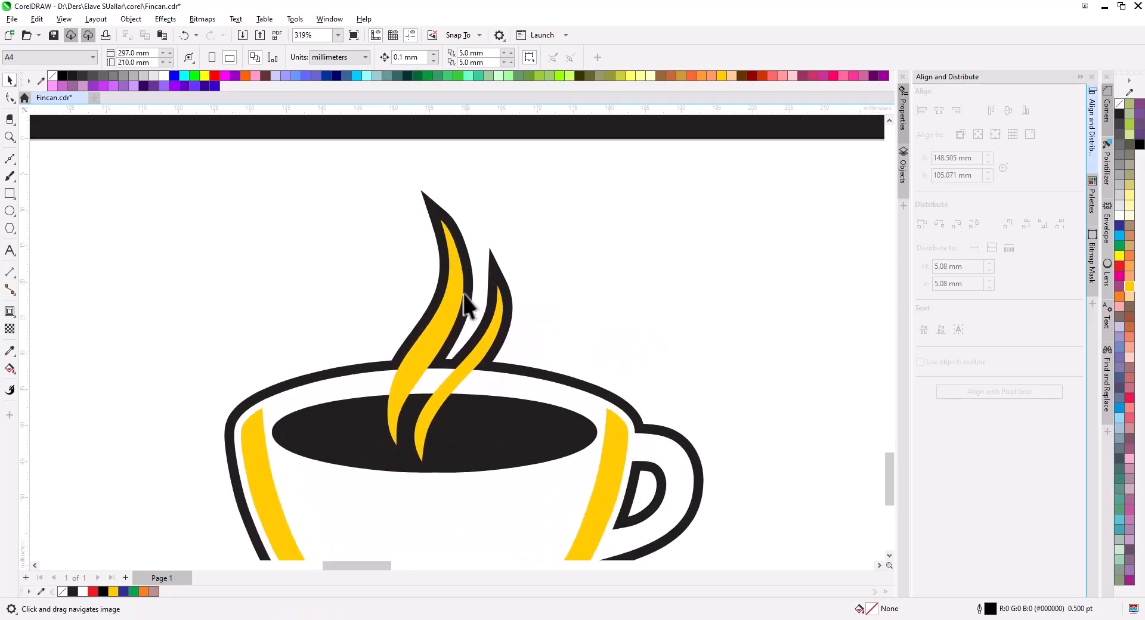
scroll(503, 370, down, 1)
drag(560, 282, 522, 310)
key(ctrl+z)
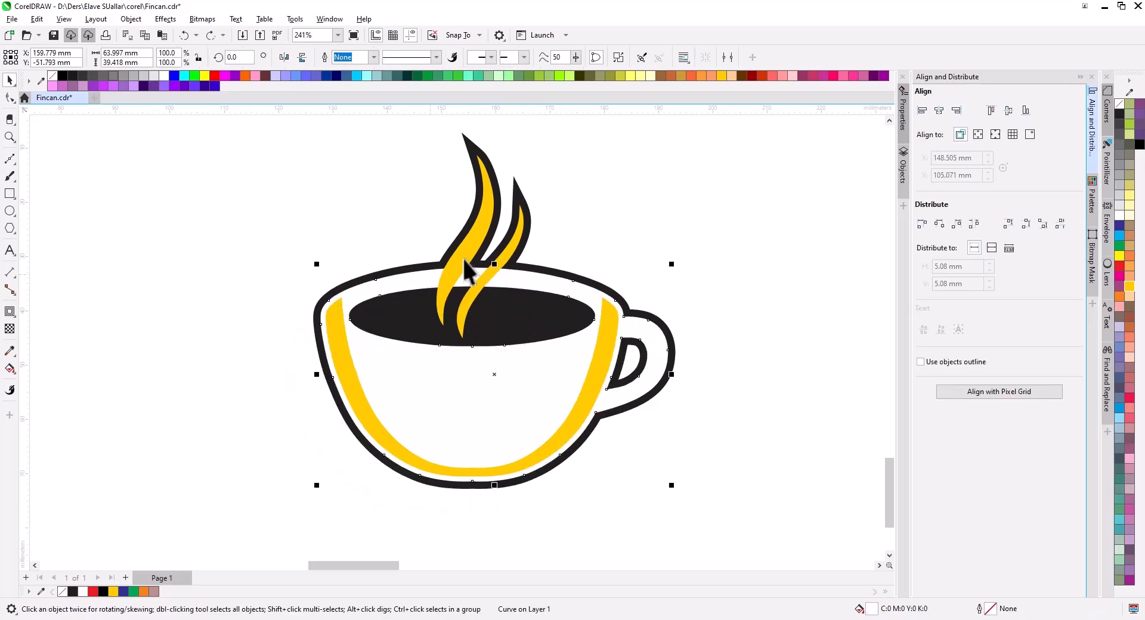
Step: Group the cup, steam, crescent and black silhouette, and move the group into the gap of HOUSE on the black background
scroll(540, 382, down, 2)
click(351, 299)
drag(609, 396, 530, 427)
key(ctrl+g)
scroll(594, 385, down, 3)
drag(454, 425, 452, 219)
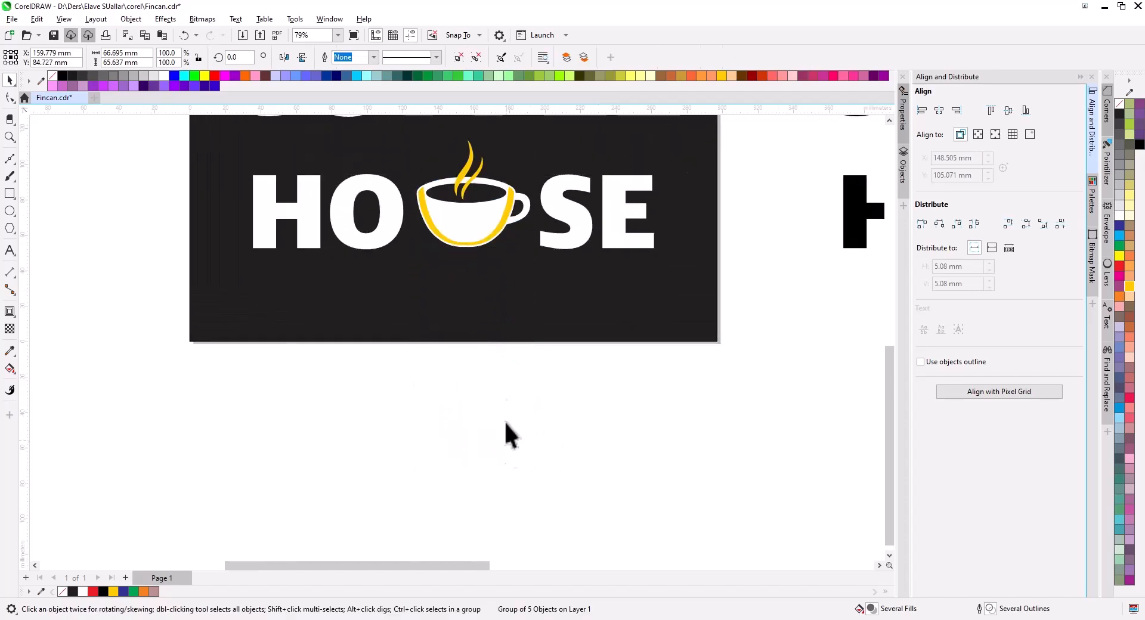
click(505, 441)
scroll(506, 441, up, 4)
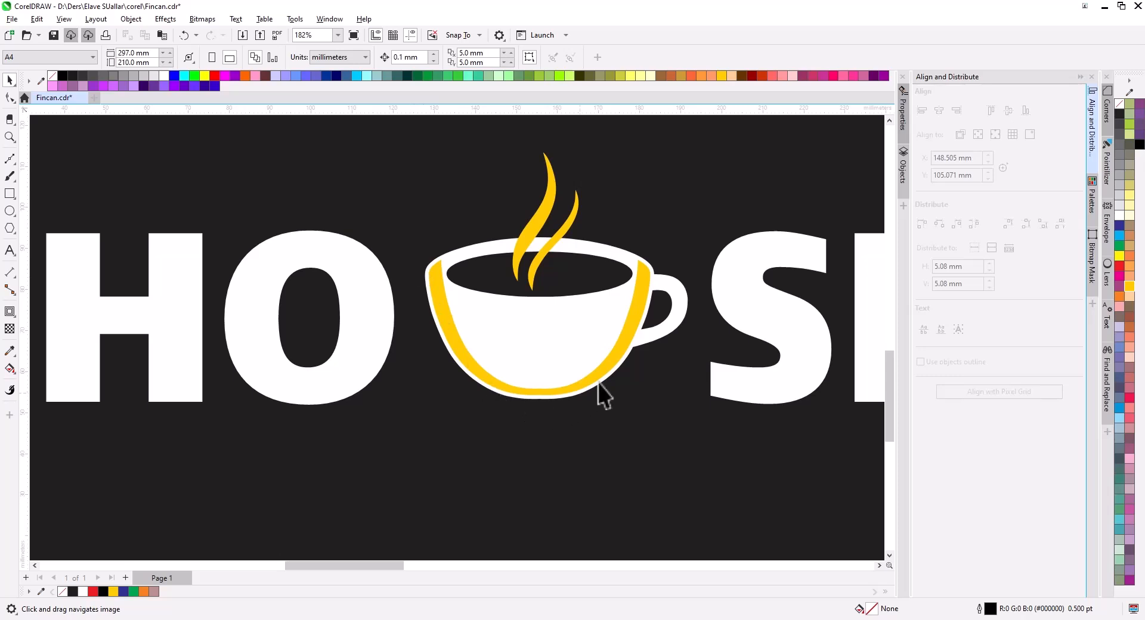
scroll(506, 356, down, 2)
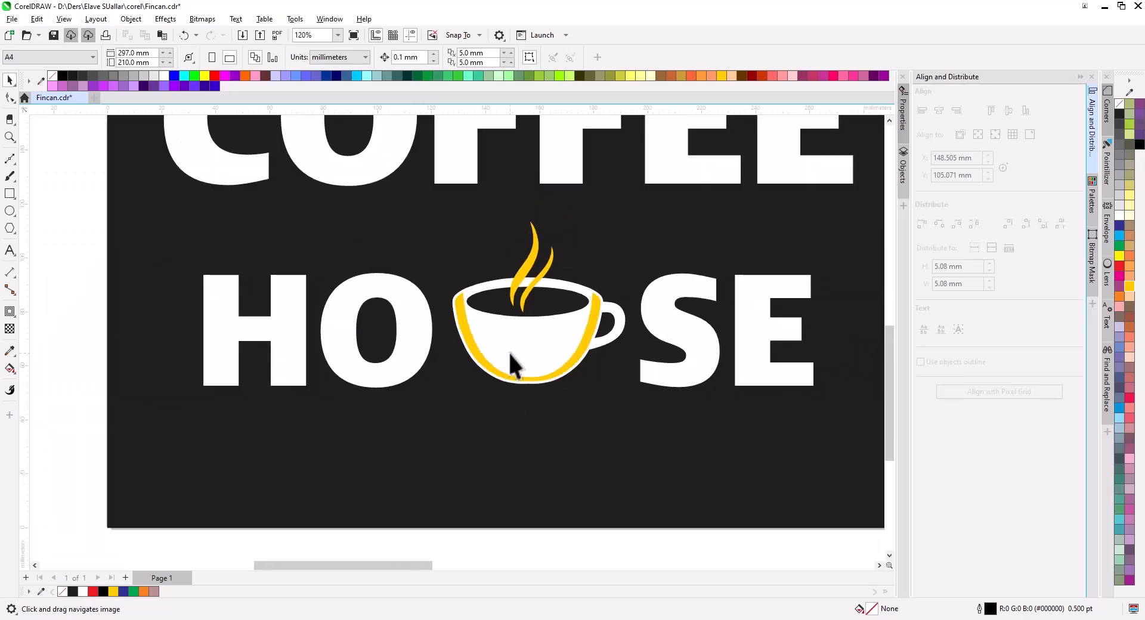
scroll(511, 352, down, 4)
drag(570, 351, 918, 327)
drag(681, 366, 259, 357)
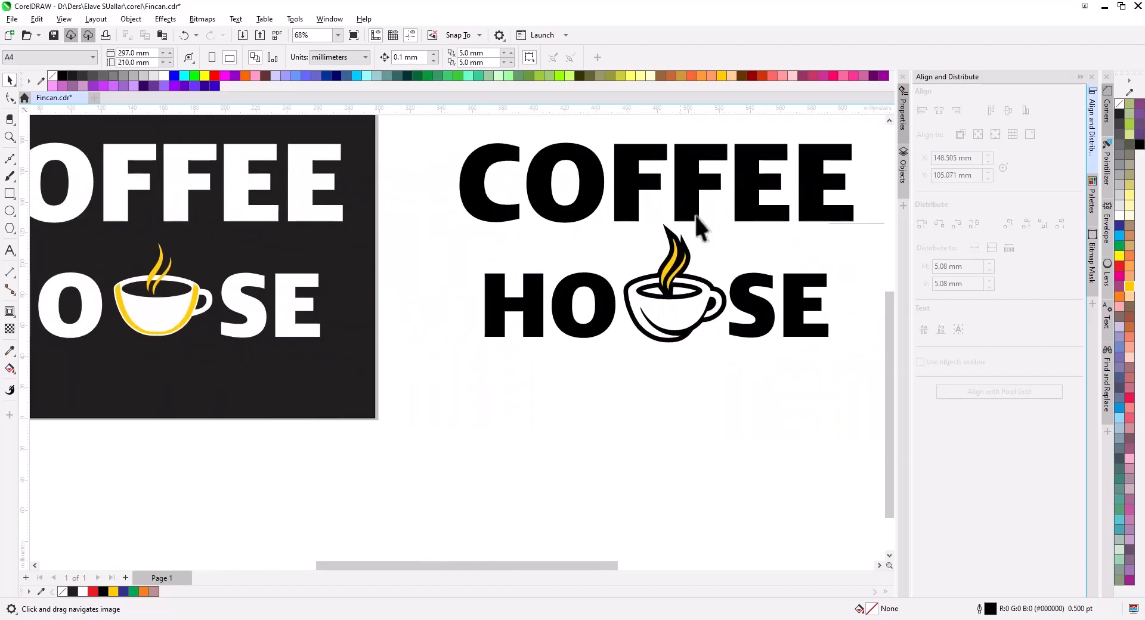
drag(66, 306, 455, 315)
click(440, 256)
key(ctrl+z)
Step: Place a copy of the complete black-background logo directly below the original
scroll(451, 310, down, 2)
drag(322, 142, 566, 385)
drag(285, 133, 621, 435)
drag(452, 279, 458, 497)
right_click(458, 497)
click(716, 462)
Step: Move the cup group out of the upper HOUSE word to the empty area beyond the black background's upper-right corner
scroll(409, 216, up, 3)
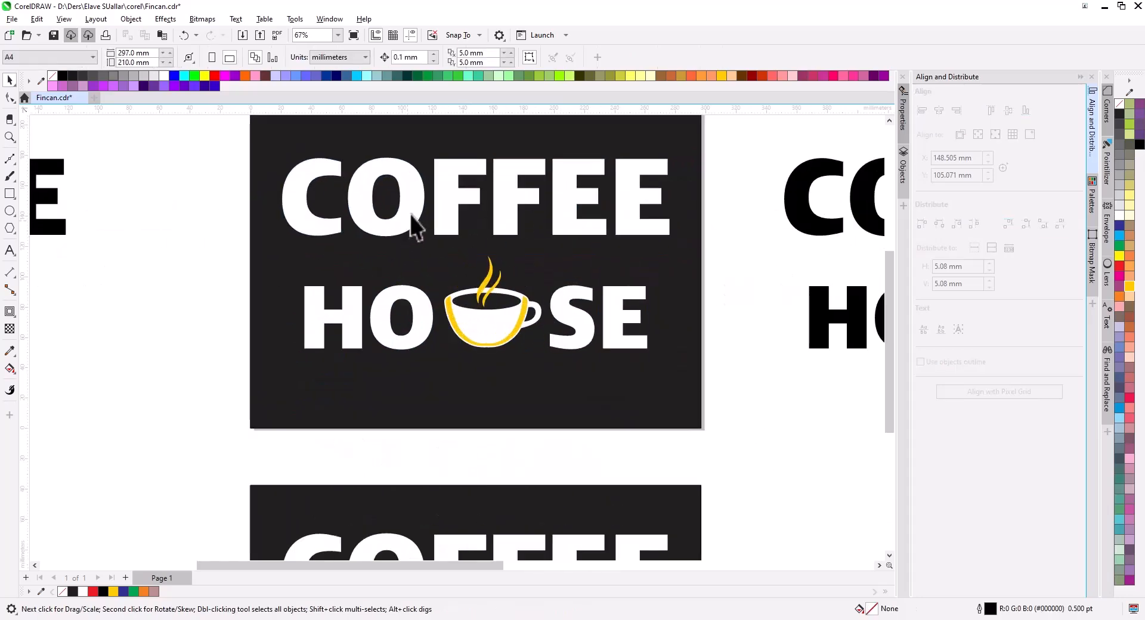
click(499, 395)
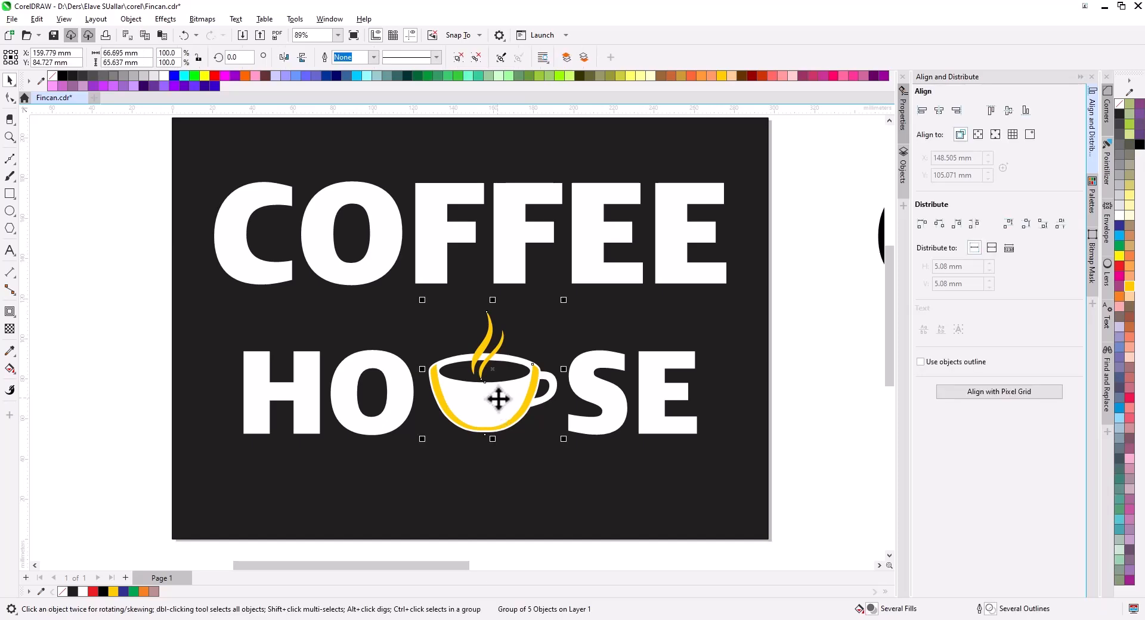
scroll(495, 396, down, 2)
drag(481, 398, 791, 209)
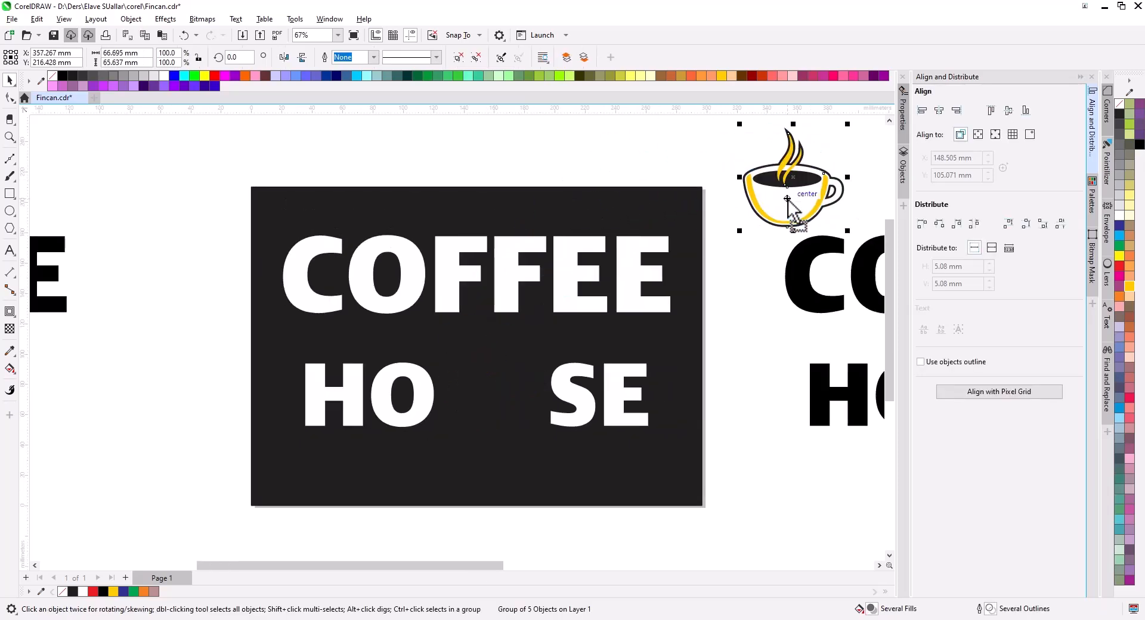
Step: Insert the letter U right after HO in the white text on the upper black background
double_click(430, 411)
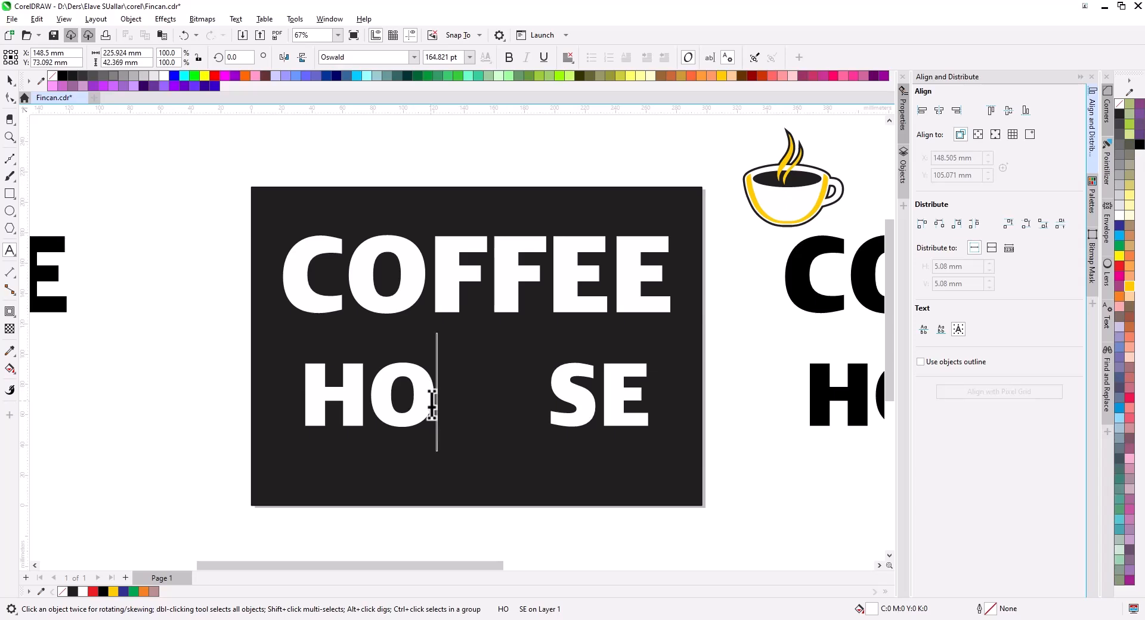
key(super+space)
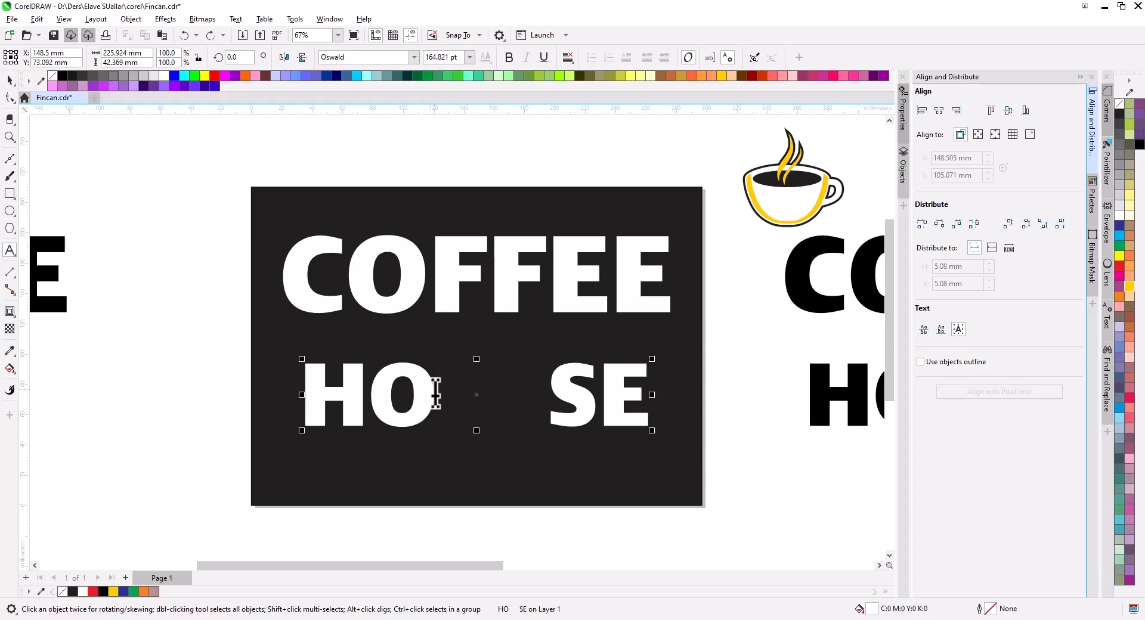
double_click(436, 393)
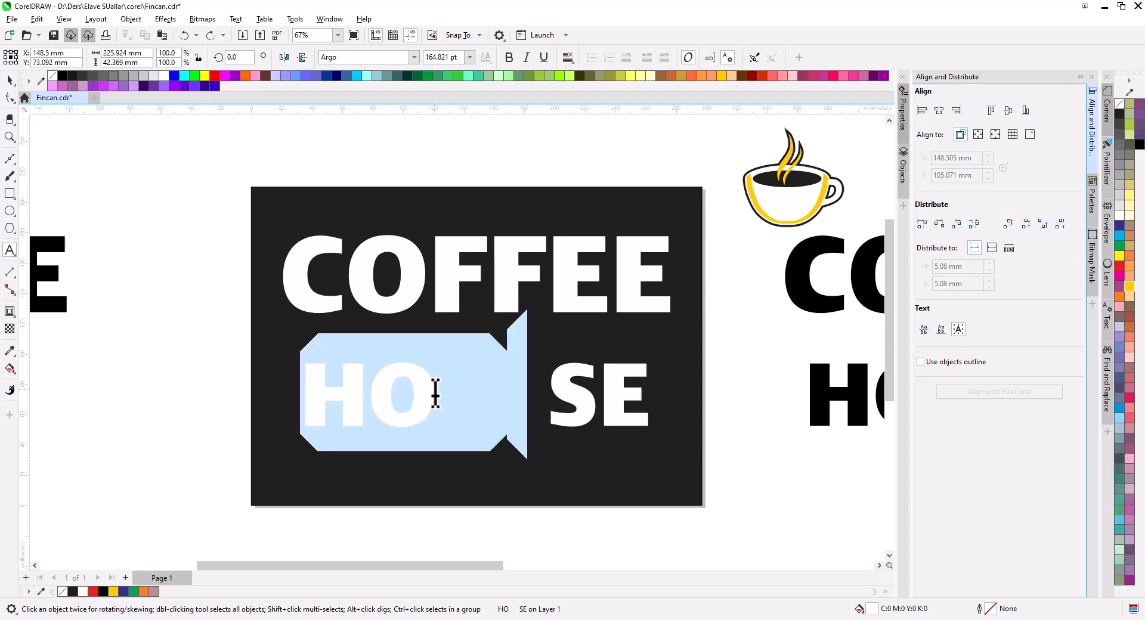
click(433, 395)
text(U)
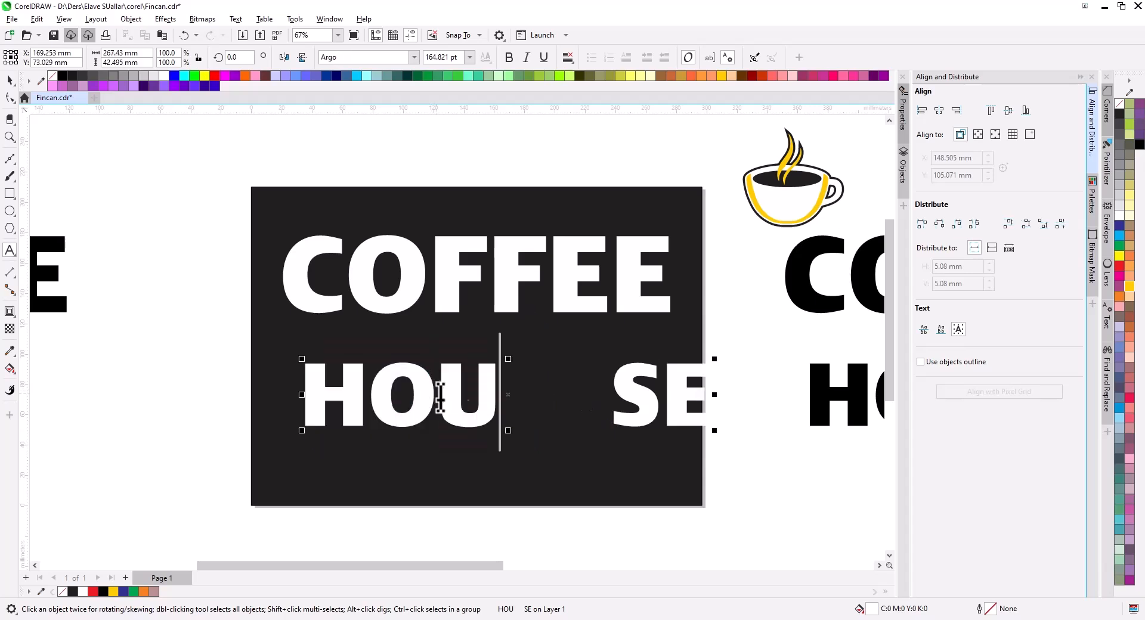
Step: Cut the U out of the word, paste it as a separate text object, and position it in the gap before SE
key(shift+Left)
key(ctrl+x)
drag(484, 434, 464, 318)
click(470, 417)
key(ctrl+v)
click(10, 81)
drag(478, 356, 522, 283)
scroll(471, 276, up, 2)
scroll(516, 290, down, 1)
scroll(525, 237, down, 1)
Step: Place a copy of the white U below the word HOUSE and fill the copy orange
drag(525, 238, 517, 392)
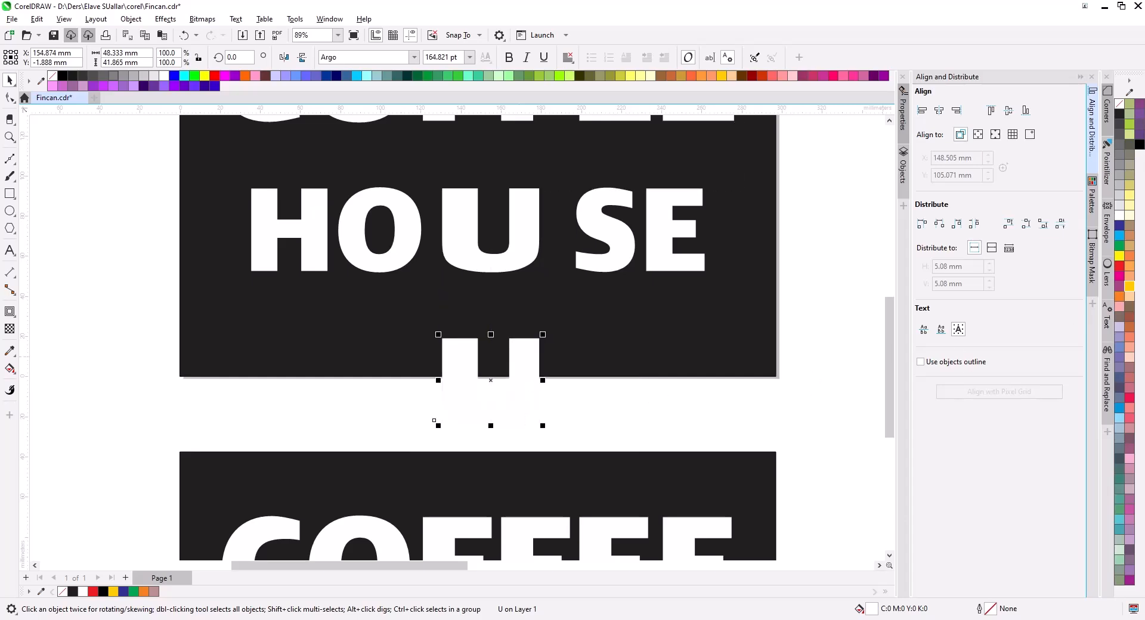
click(1120, 296)
click(659, 409)
Step: Move the cup group beside the white HOUSE word, at the right edge of the black background
drag(521, 260, 515, 311)
scroll(516, 310, down, 1)
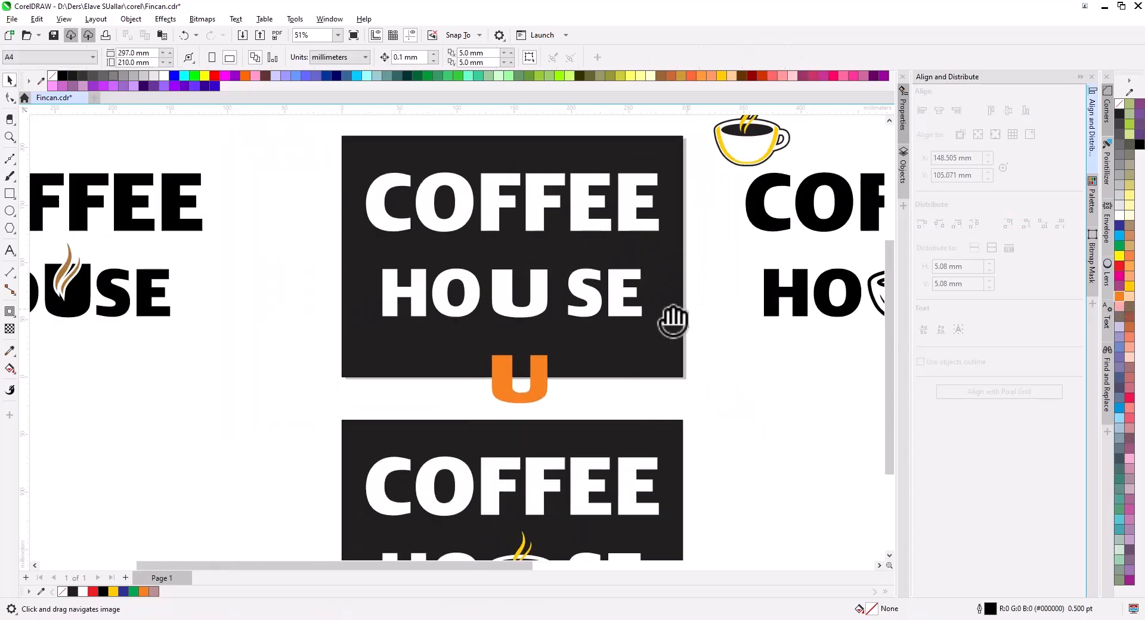
key(space)
scroll(742, 332, right, 3)
scroll(741, 332, left, 2)
click(699, 219)
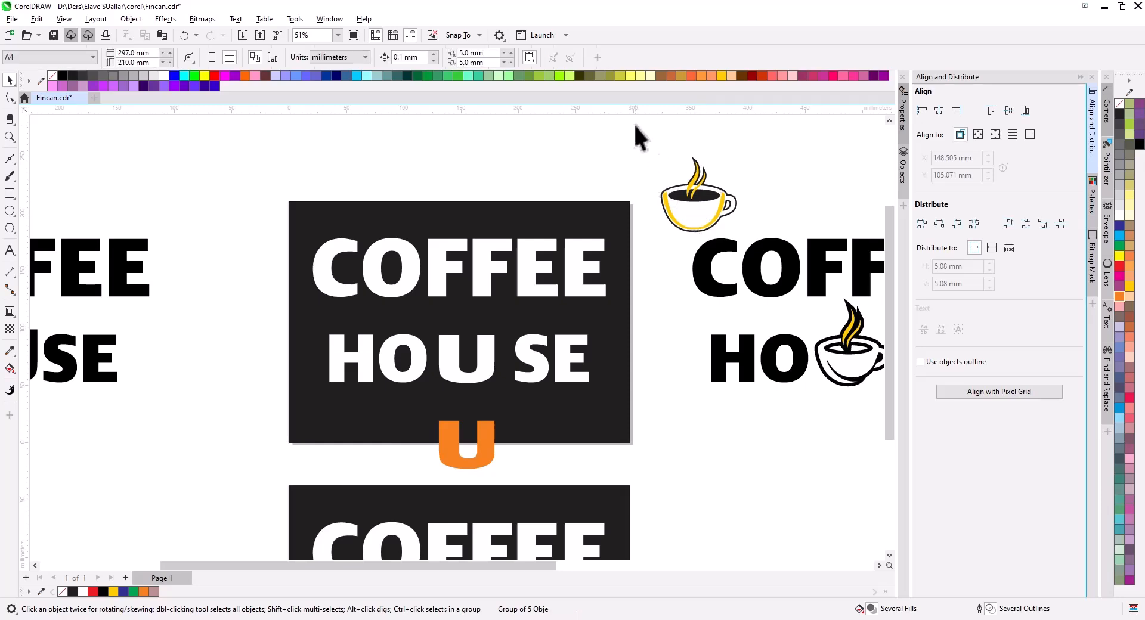
drag(690, 201, 653, 380)
Step: Widen the white U in HOUSE to about 60.3 mm and convert it to curves
scroll(557, 362, up, 1)
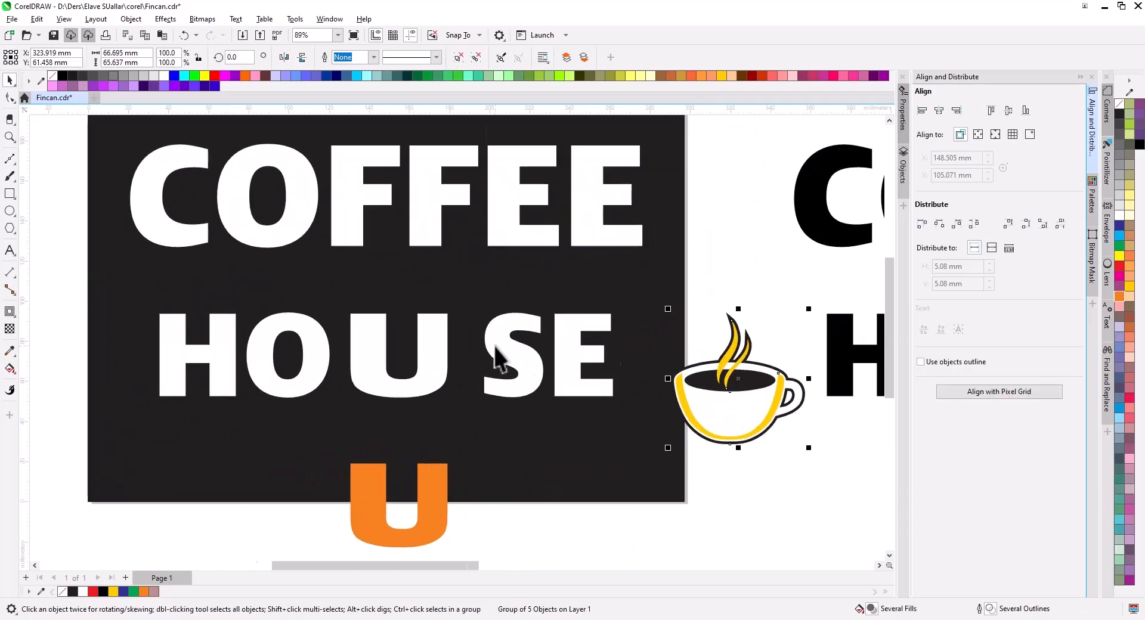
scroll(498, 358, up, 1)
click(421, 361)
mouse_move(435, 361)
mouse_down()
mouse_move(466, 368)
mouse_move(434, 360)
mouse_up()
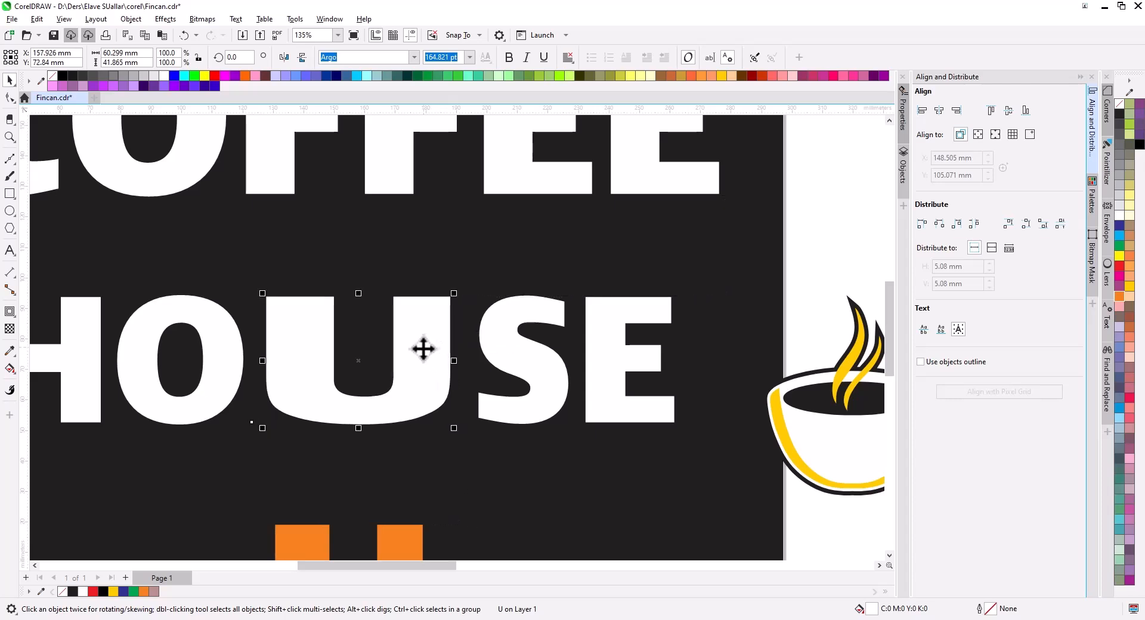
key(ctrl+q)
Step: Delete the nodes of the white U's inner opening so the letter becomes a solid block
key(F10)
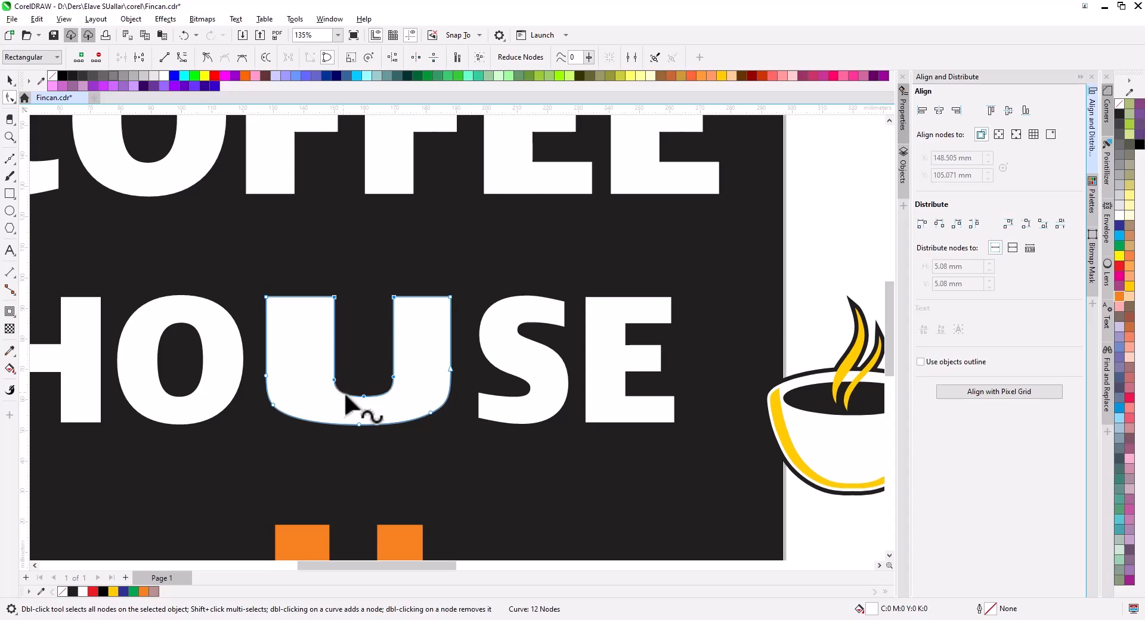
click(10, 80)
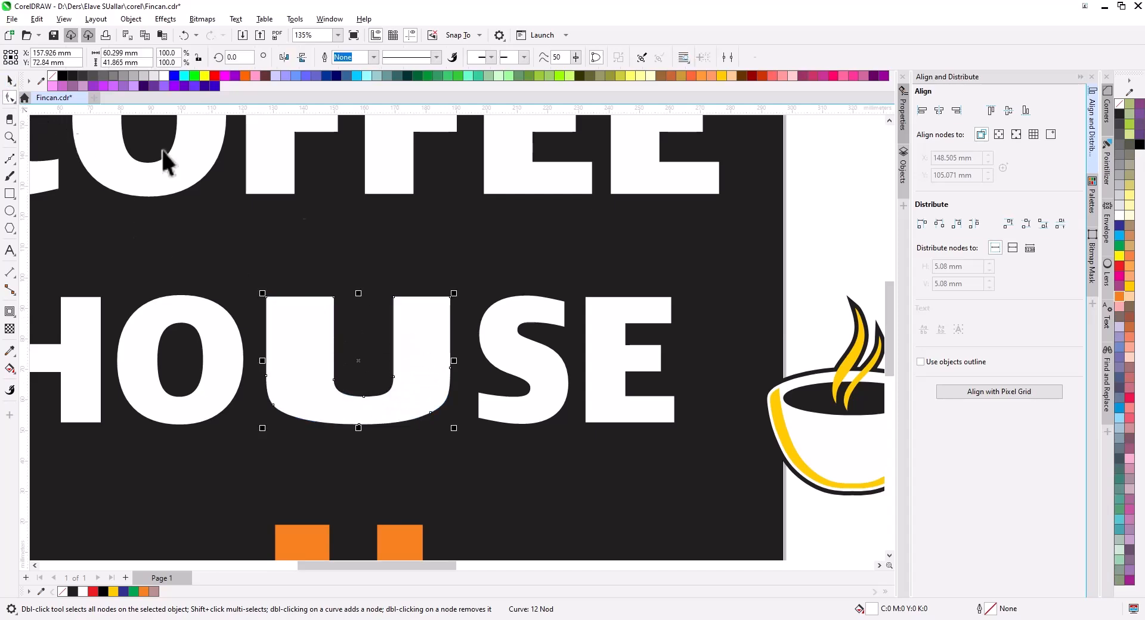
key(F10)
drag(307, 270, 415, 403)
key(Delete)
click(10, 79)
Step: Move the cup group onto the solid U and scale it down to about 78.7%
drag(813, 447, 307, 349)
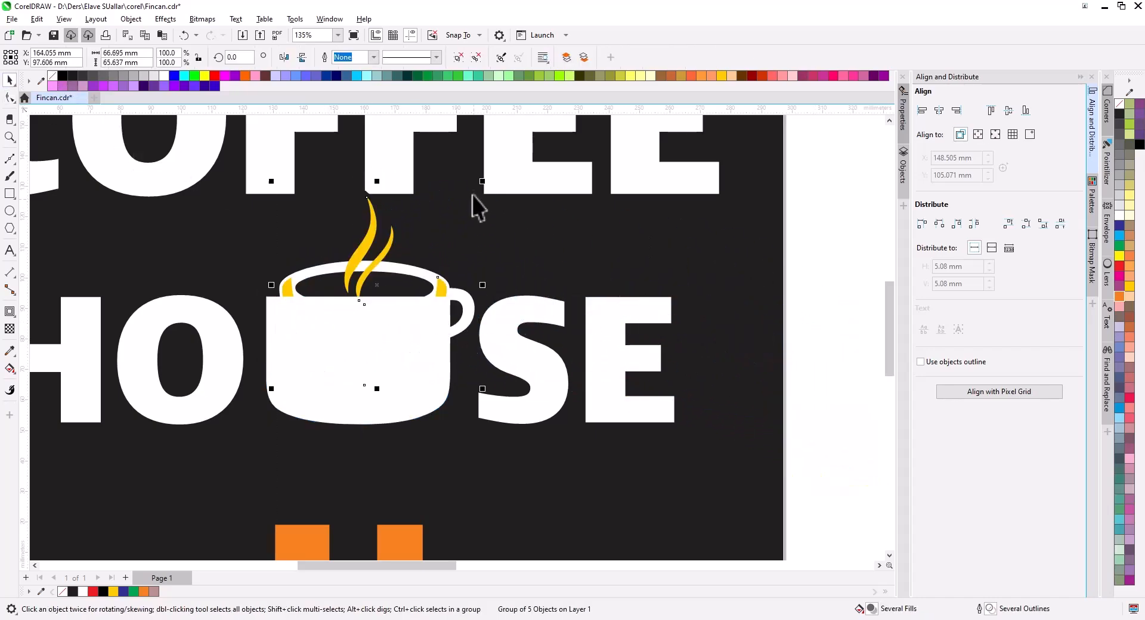
drag(484, 181, 438, 225)
drag(361, 321, 327, 311)
scroll(296, 295, up, 1)
drag(351, 350, 388, 230)
key(ctrl+z)
Step: Bring the cup group in front of the solid U and move it down so the cup sits within the U
scroll(294, 256, up, 3)
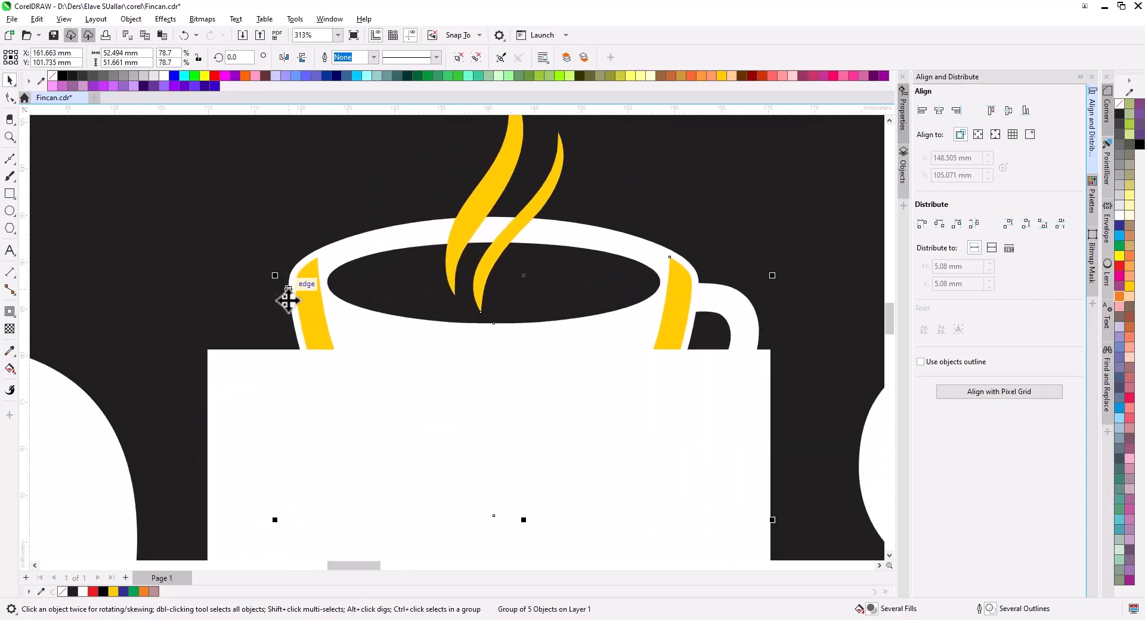
key(shift+Page_Up)
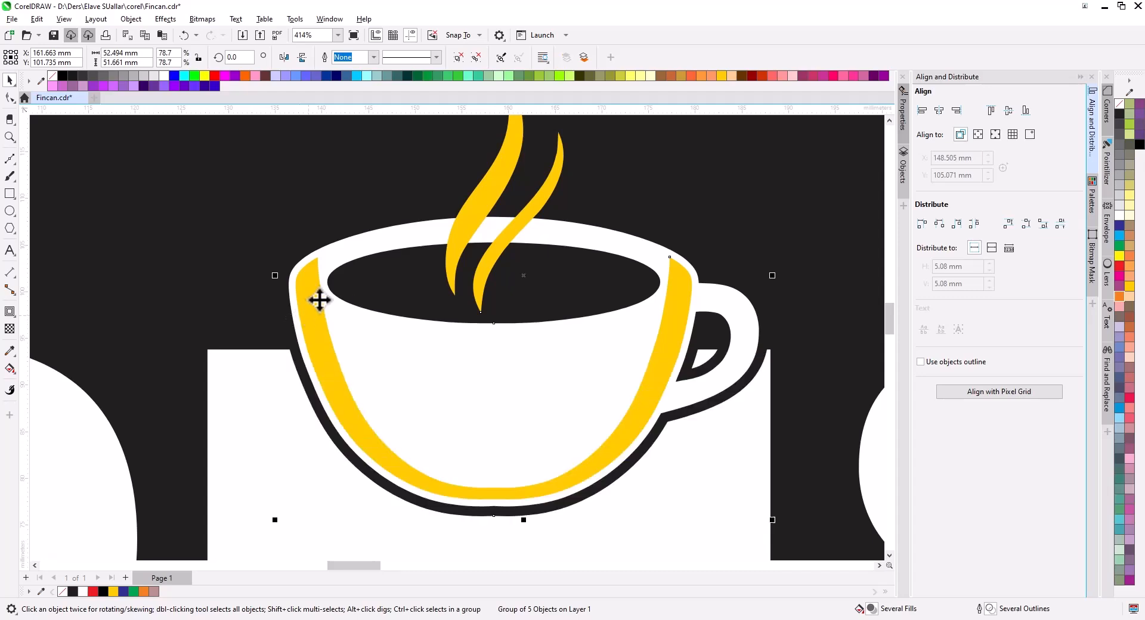
scroll(384, 389, down, 4)
drag(456, 346, 421, 385)
scroll(421, 385, down, 2)
click(819, 421)
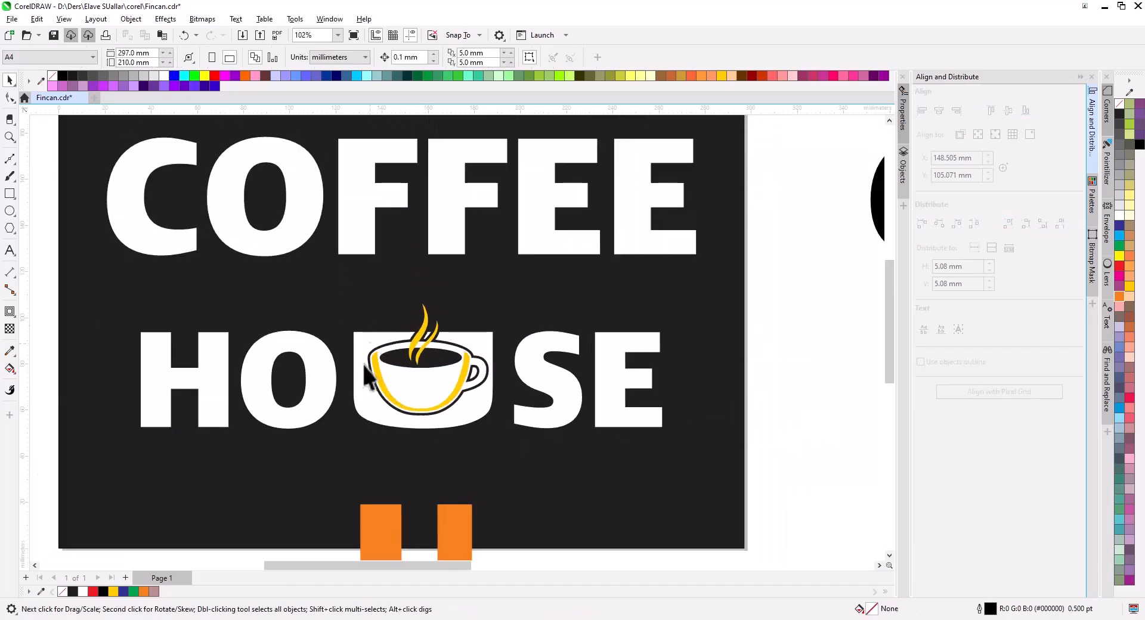
Step: Try to fill the yellow curved band inside the cup with black, and undo the change
scroll(443, 377, up, 2)
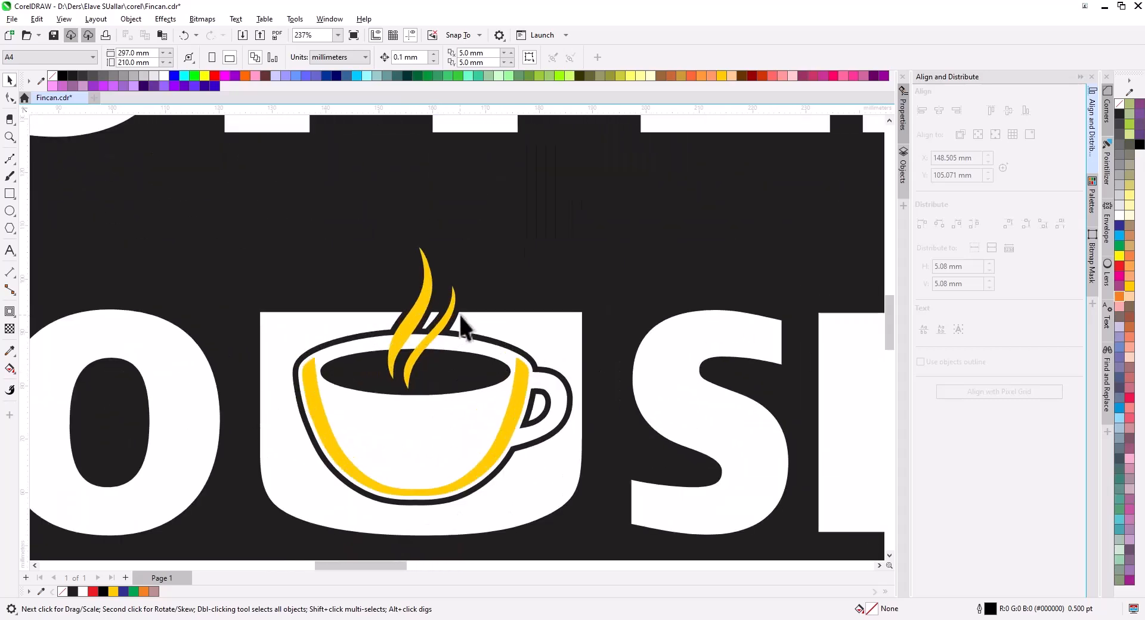
scroll(457, 324, up, 3)
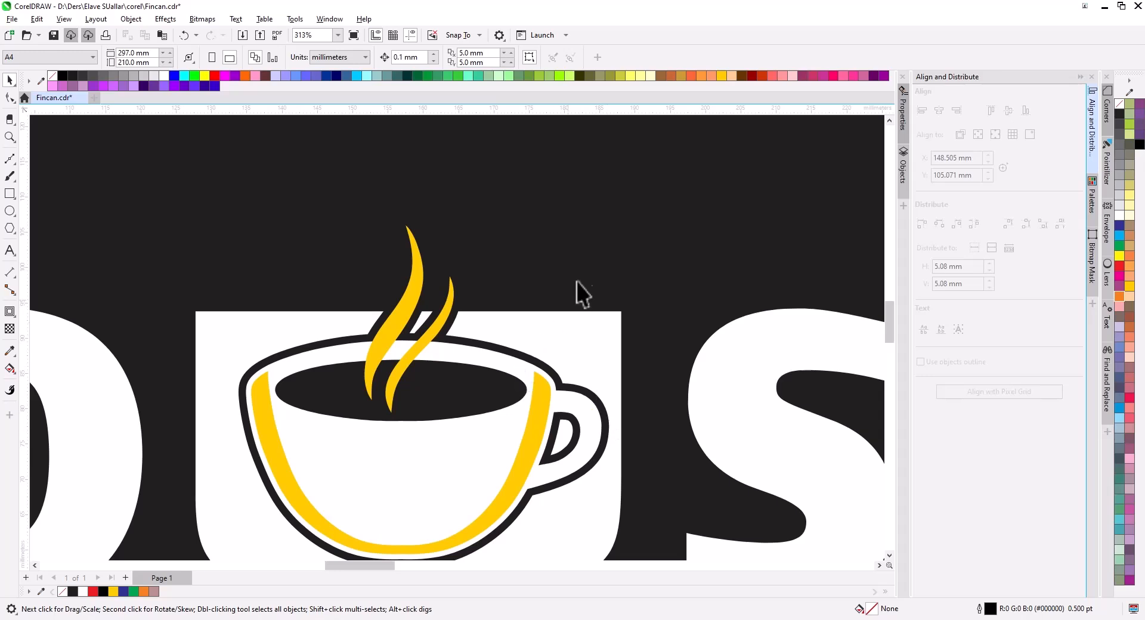
scroll(561, 417, down, 3)
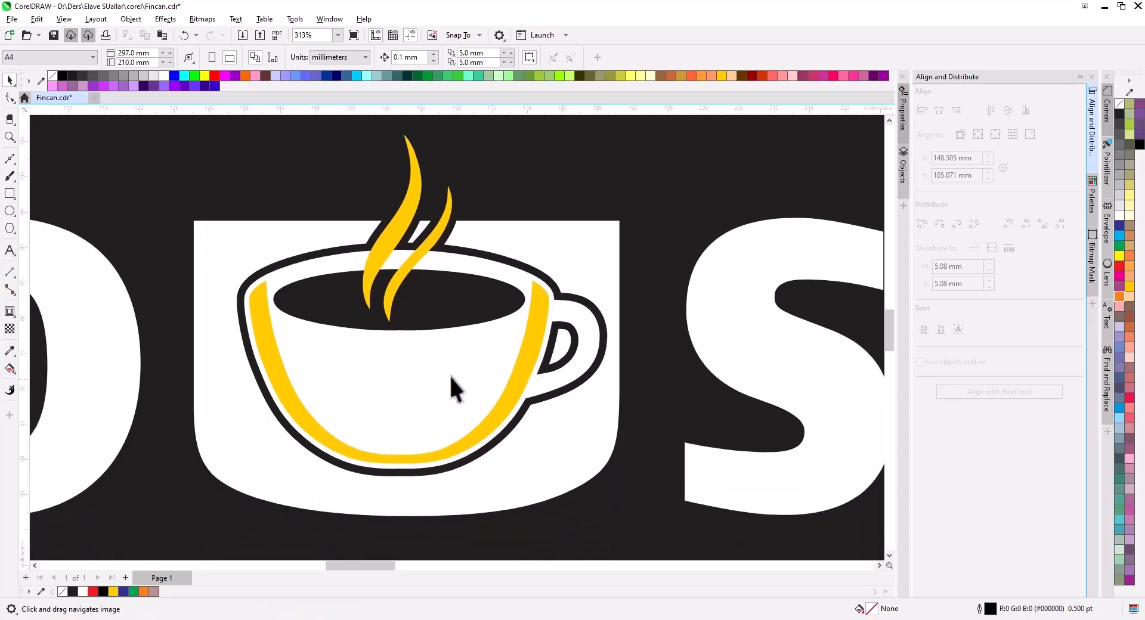
ctrl+click(513, 376)
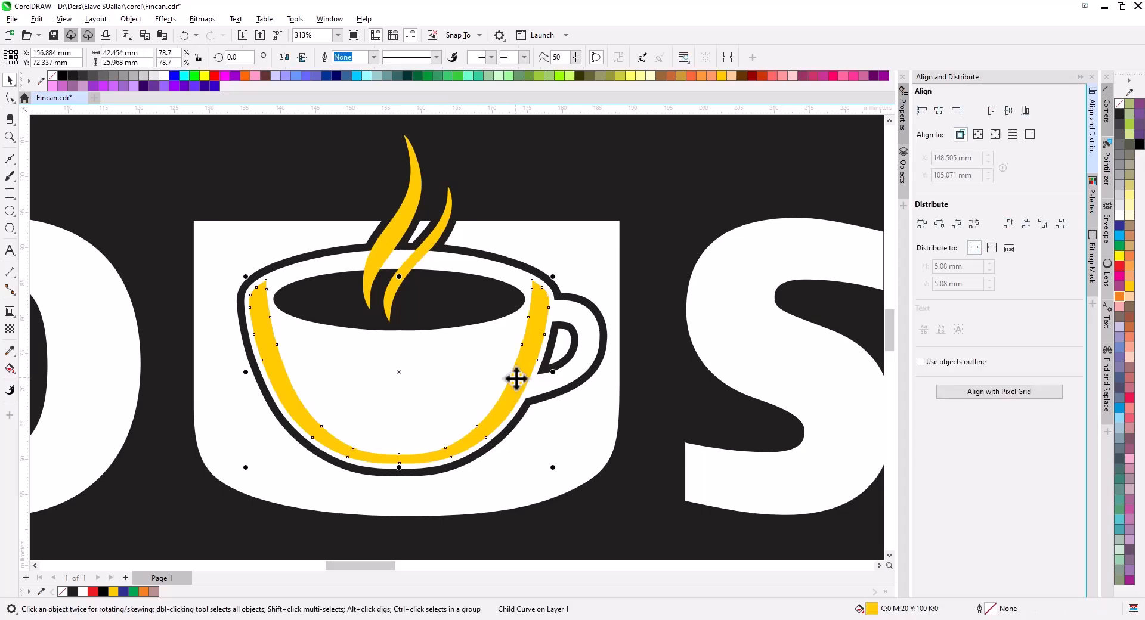
click(1118, 115)
key(ctrl+z)
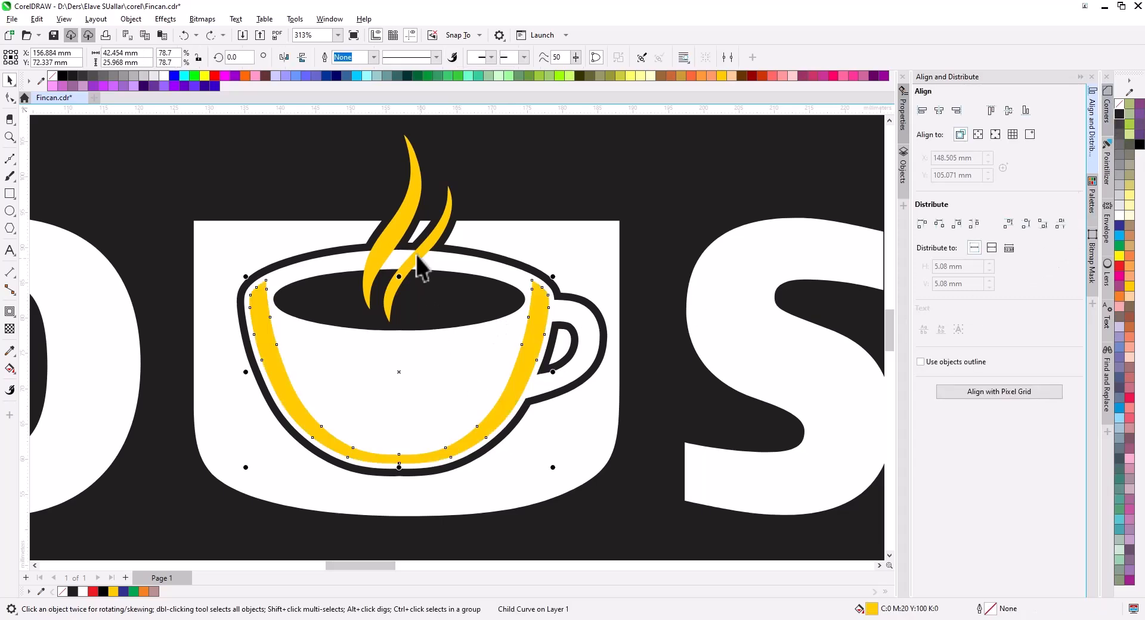
Step: Fill the cup's outer contour with yellow (C:0 M:20 Y:100 K:0) and the cup body with black (K:100)
click(243, 326)
click(1128, 288)
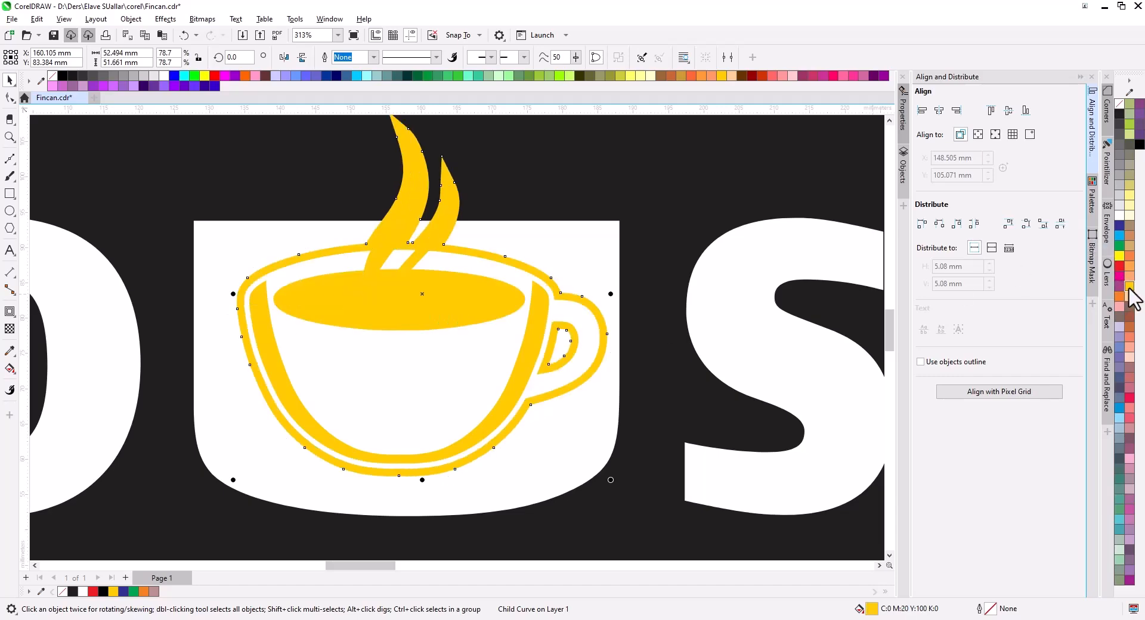
click(435, 309)
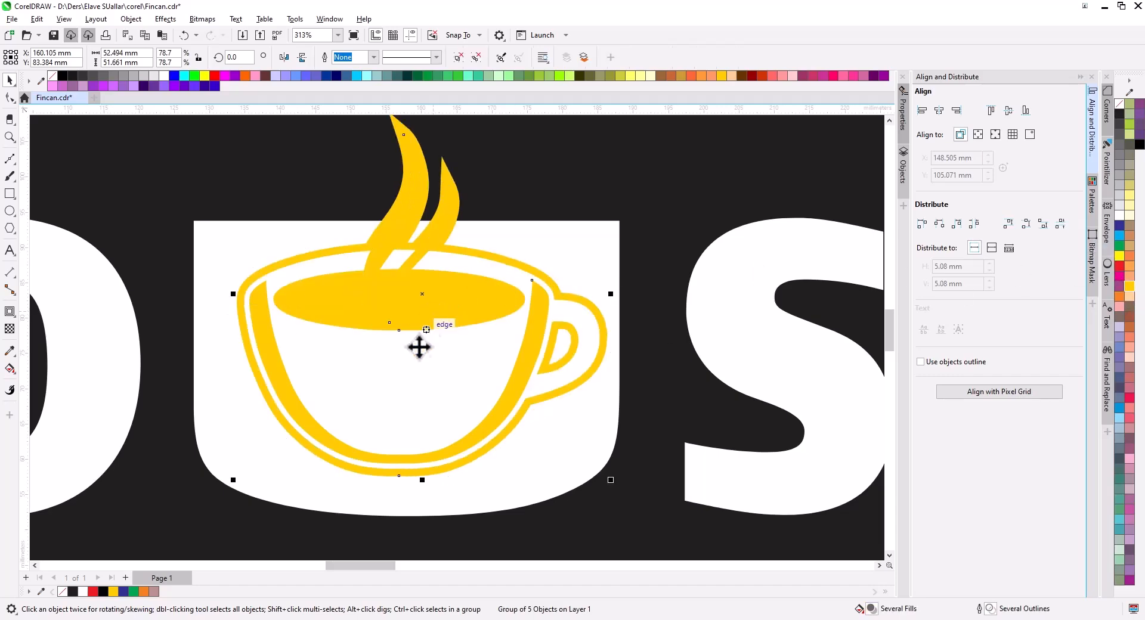
ctrl+click(408, 379)
click(1119, 114)
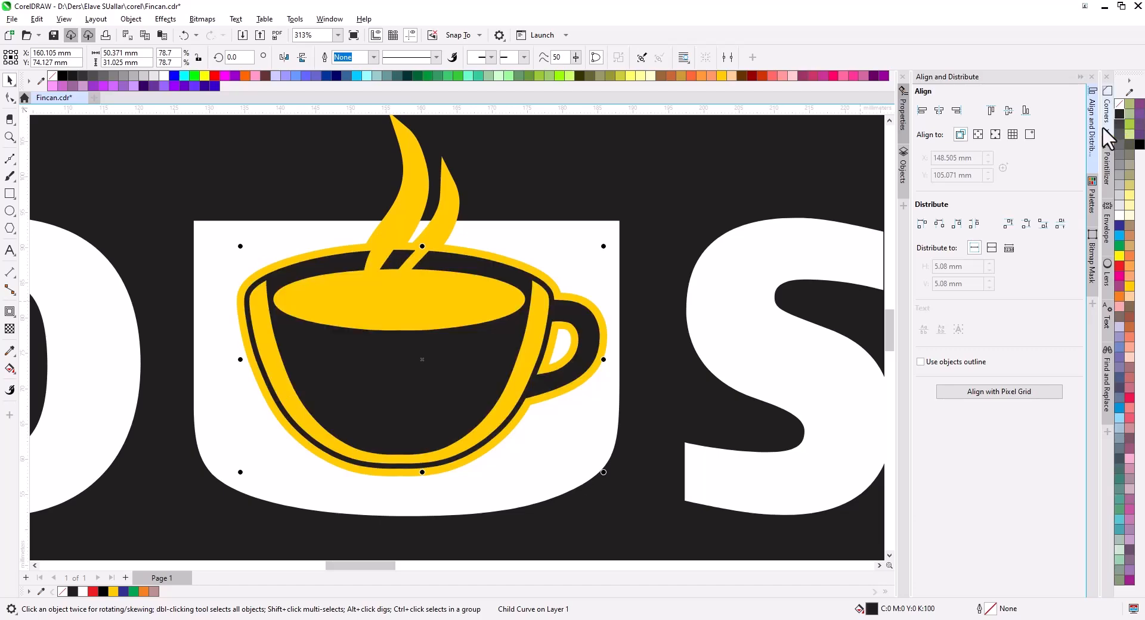
Step: Fill the curved band inside the cup with white and both inner steam wisps with black
click(286, 377)
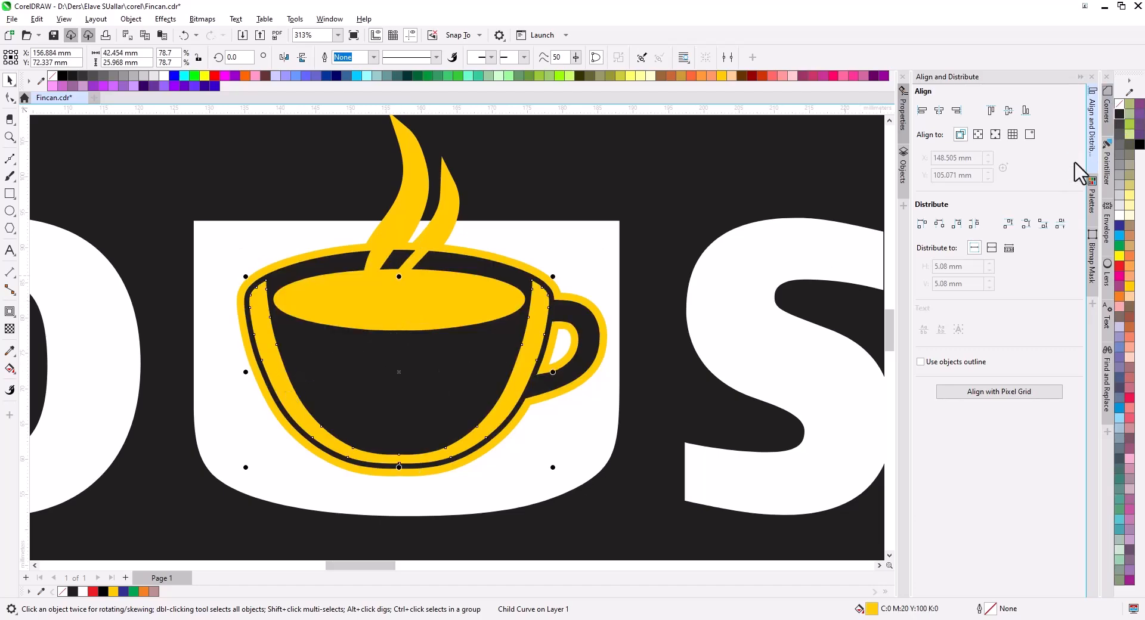
click(1120, 216)
scroll(510, 311, down, 2)
scroll(471, 268, down, 1)
scroll(467, 262, up, 3)
ctrl+click(475, 274)
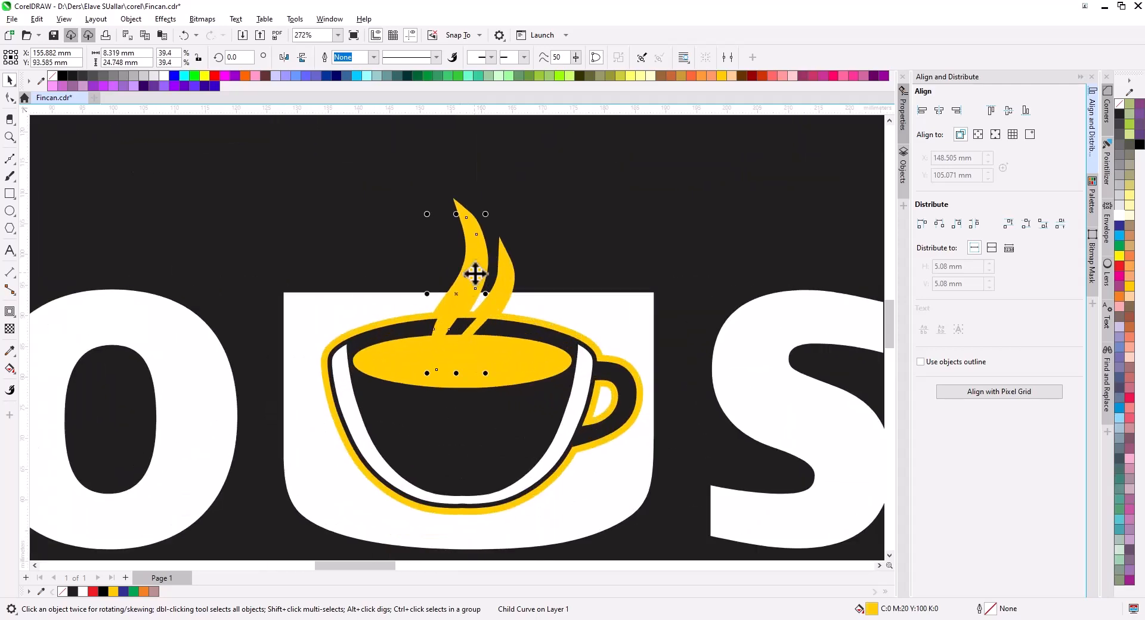
click(1119, 114)
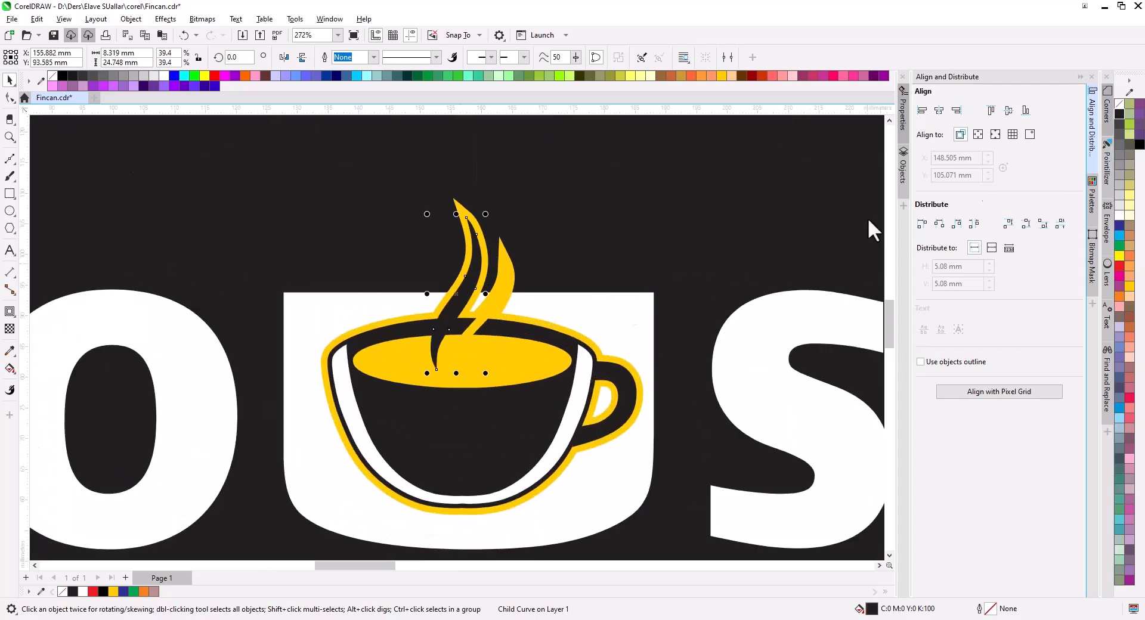
ctrl+click(496, 295)
click(1120, 115)
scroll(474, 361, down, 2)
scroll(495, 316, down, 2)
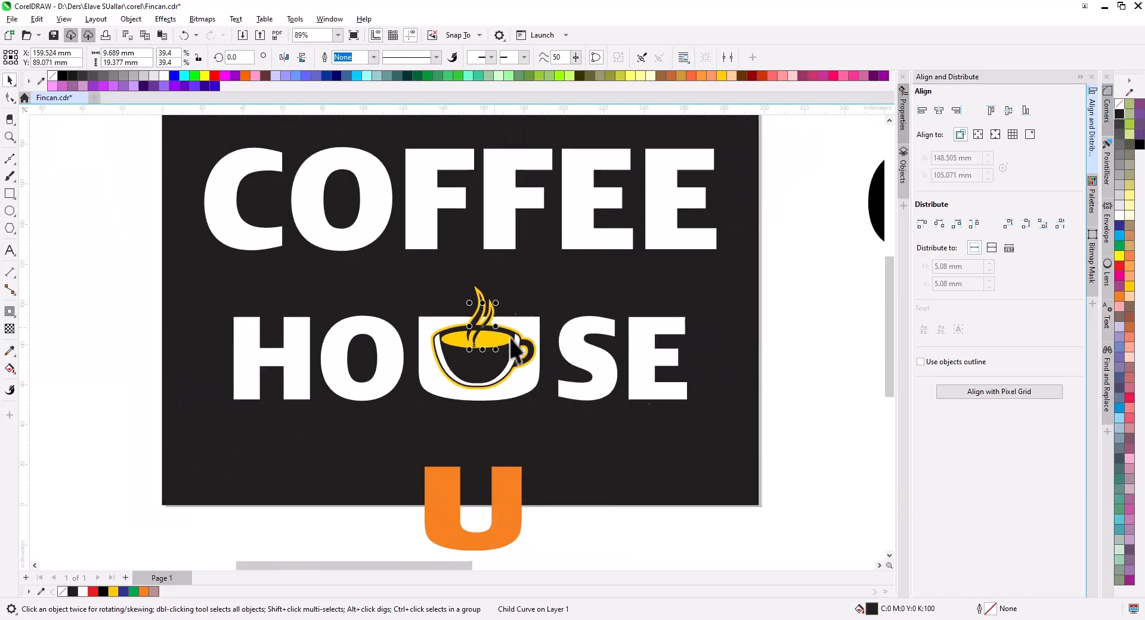
click(803, 352)
Step: Switch to the browser and examine the coffee steam vector images as reference, then return to CorelDRAW
scroll(456, 352, up, 3)
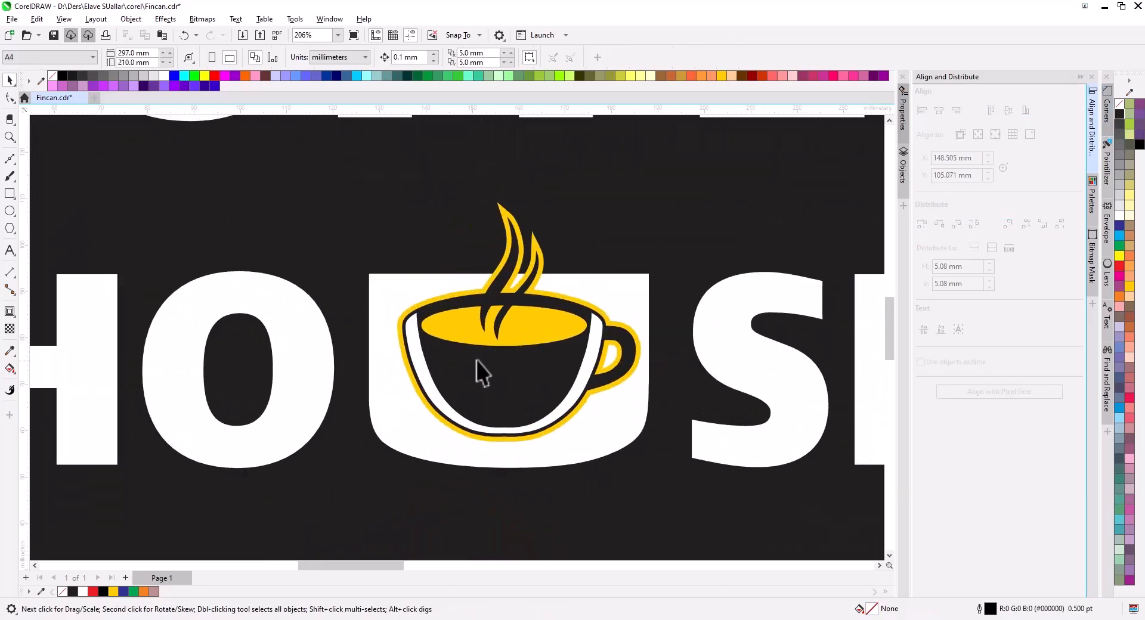
scroll(553, 340, down, 2)
mouse_move(540, 370)
mouse_down()
mouse_move(527, 311)
mouse_move(529, 367)
mouse_up()
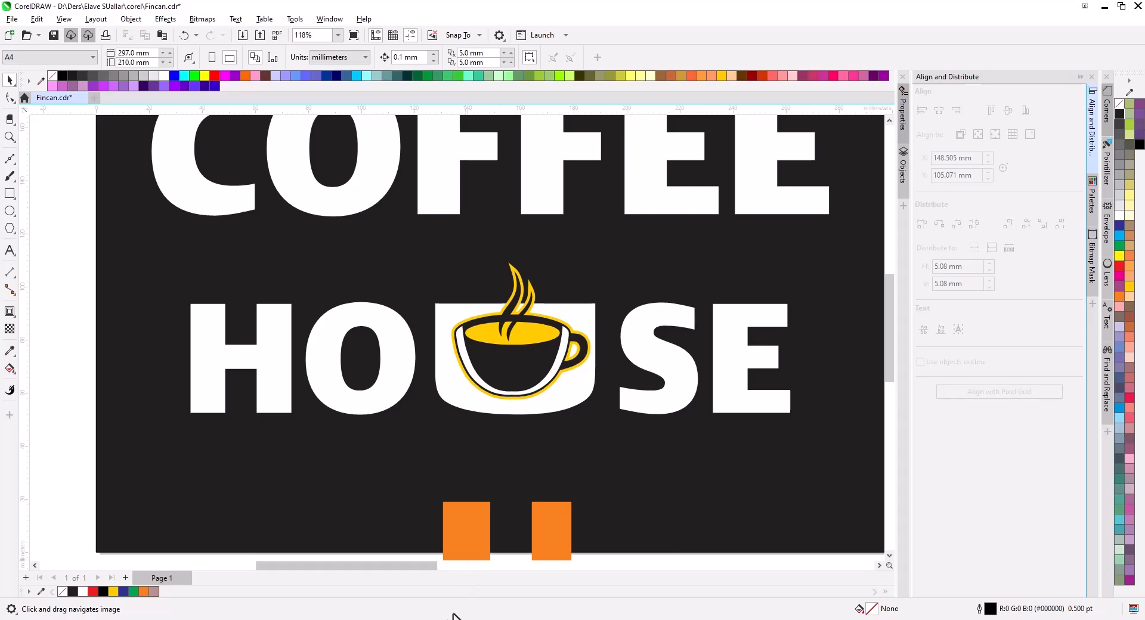
mouse_move(460, 611)
click(476, 591)
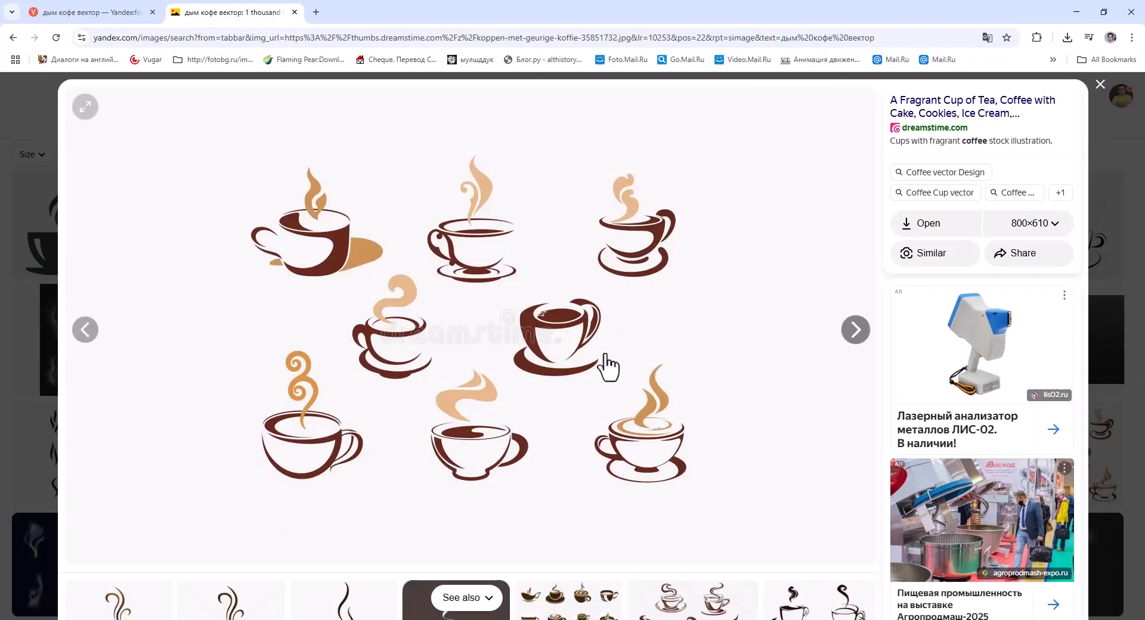
click(1100, 84)
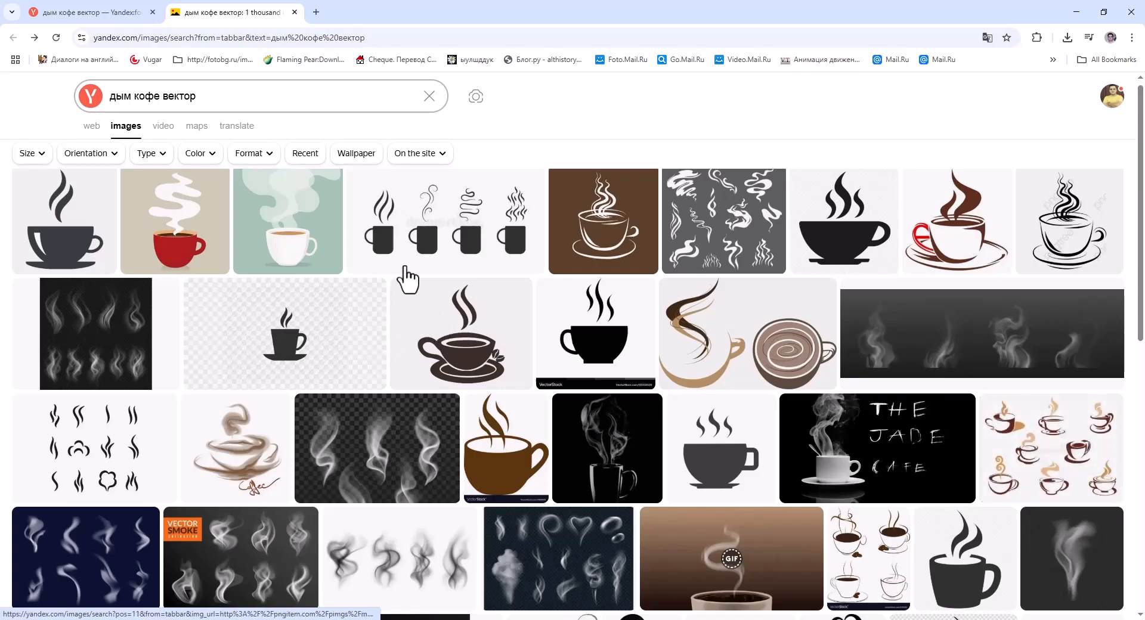
scroll(604, 418, down, 7)
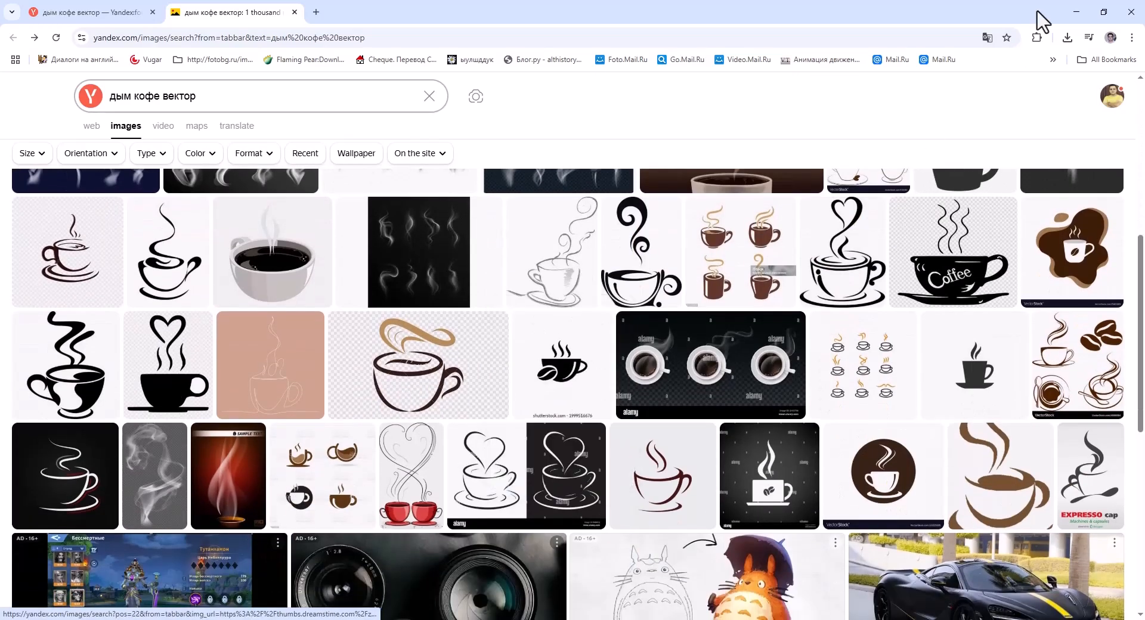
click(1077, 12)
Step: Review the COFFEE HOUSE logo variants across the workspace and examine the cup on the lower black background
scroll(511, 358, down, 3)
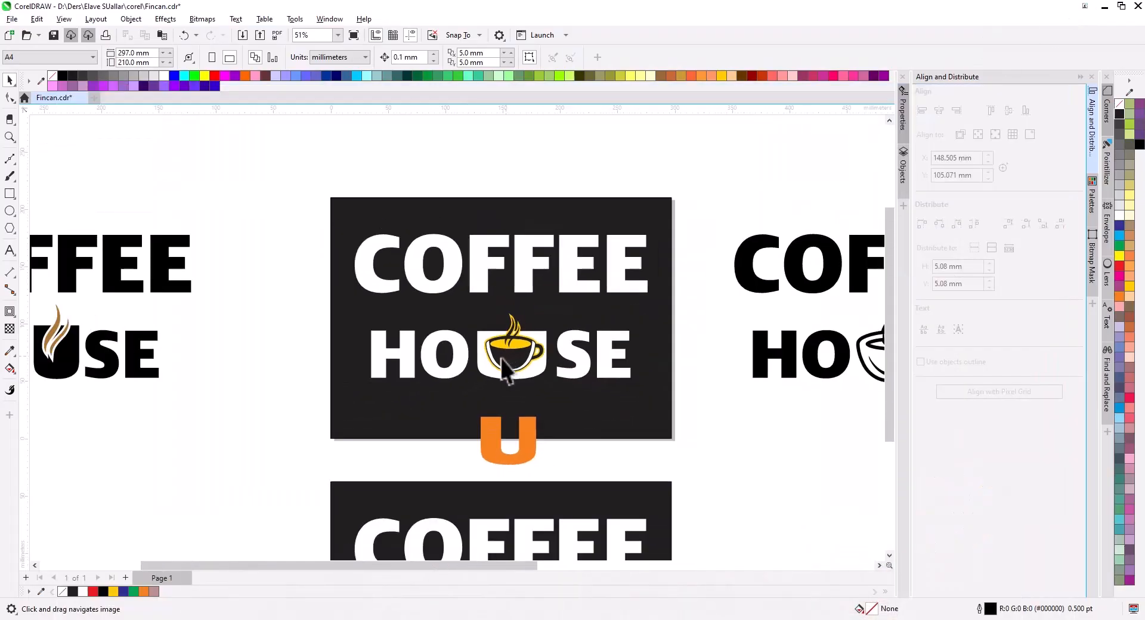
scroll(503, 357, down, 1)
scroll(173, 352, right, 5)
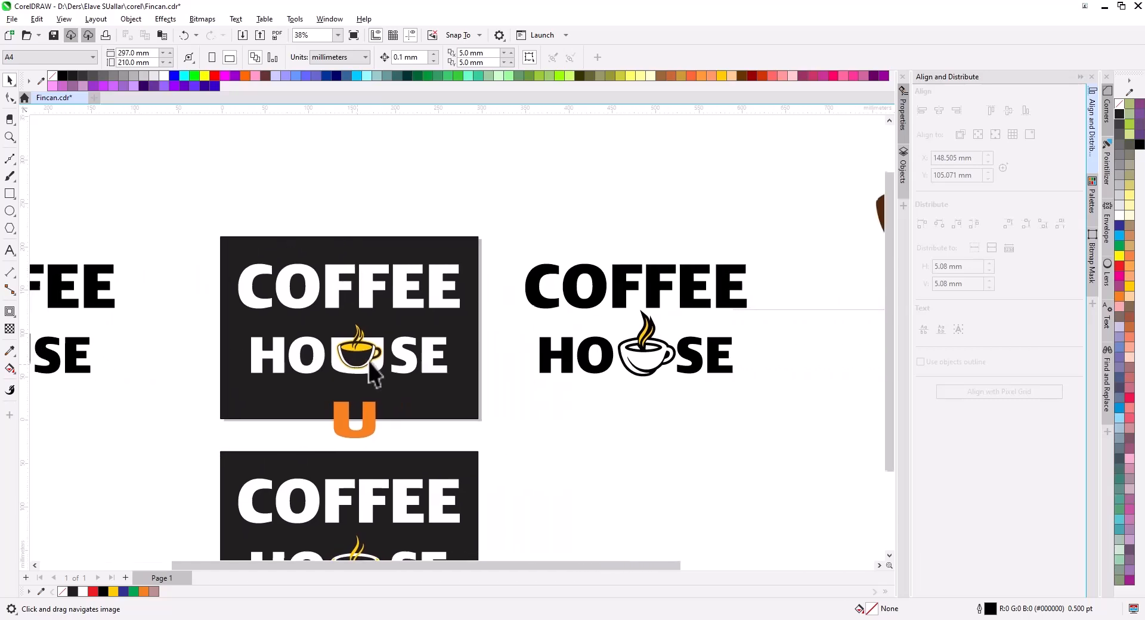
drag(558, 359, 711, 340)
drag(711, 382, 226, 368)
scroll(414, 325, down, 1)
drag(288, 309, 647, 357)
drag(578, 361, 742, 319)
scroll(635, 338, up, 6)
drag(606, 354, 794, 342)
scroll(549, 335, up, 1)
drag(352, 329, 889, 327)
drag(317, 350, 351, 350)
drag(653, 482, 495, 323)
drag(820, 537, 486, 371)
scroll(485, 370, up, 4)
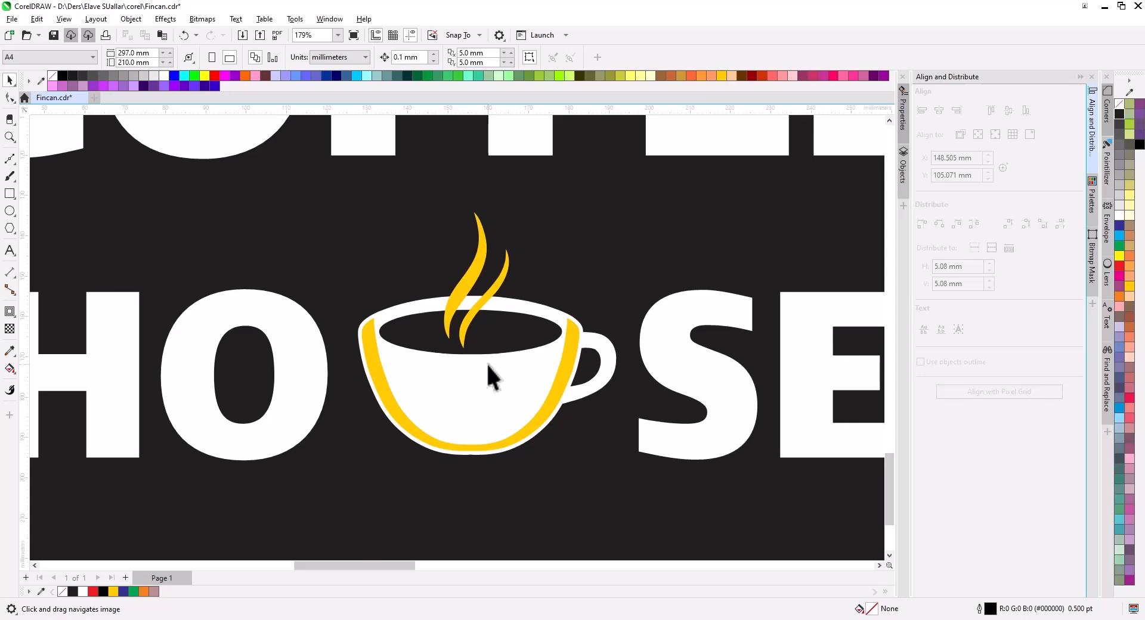
Step: Place a copy of the lower logo's cup group on the empty area directly below its black background
scroll(487, 376, down, 5)
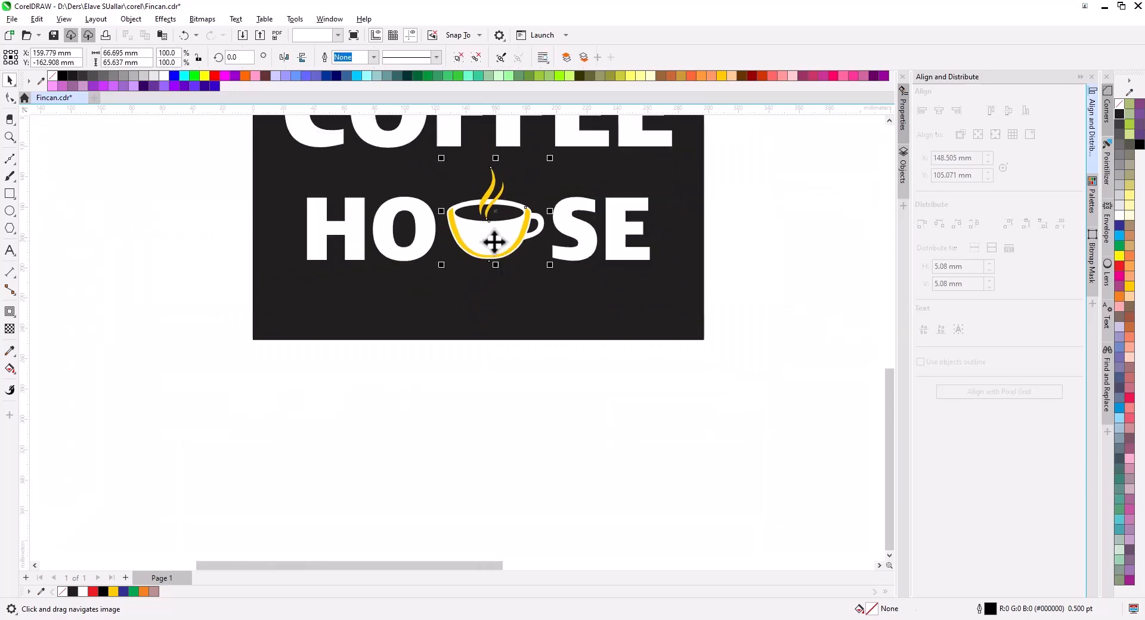
click(492, 241)
drag(492, 241, 489, 338)
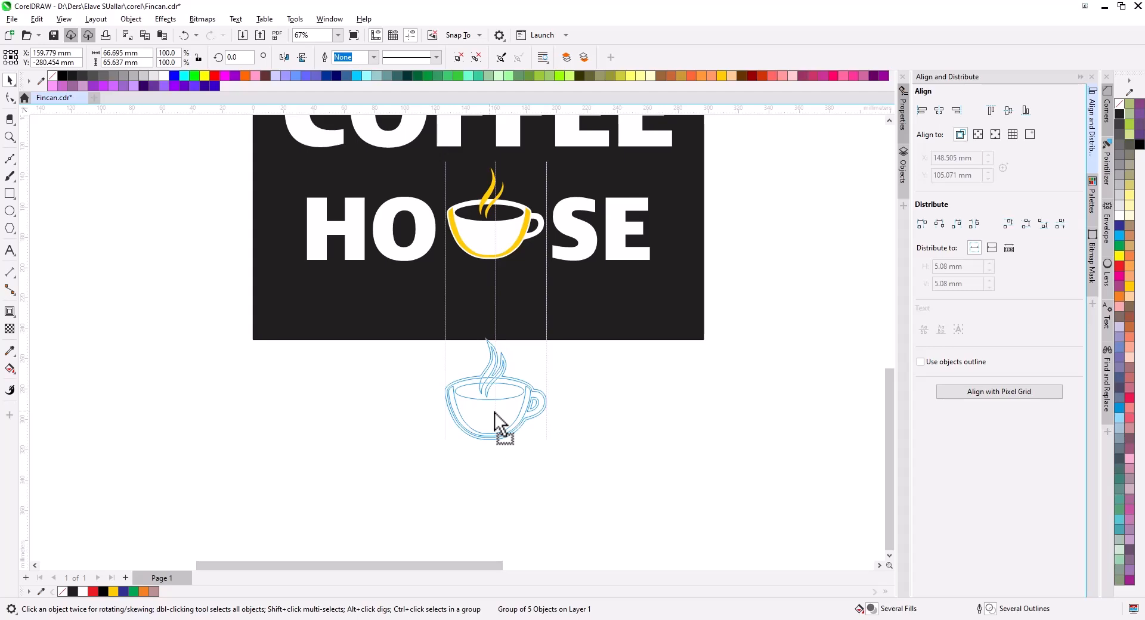
drag(494, 413, 496, 413)
Step: Ungroup the cup copy and delete its two yellow steam wisps and its black outer contour
scroll(495, 418, up, 2)
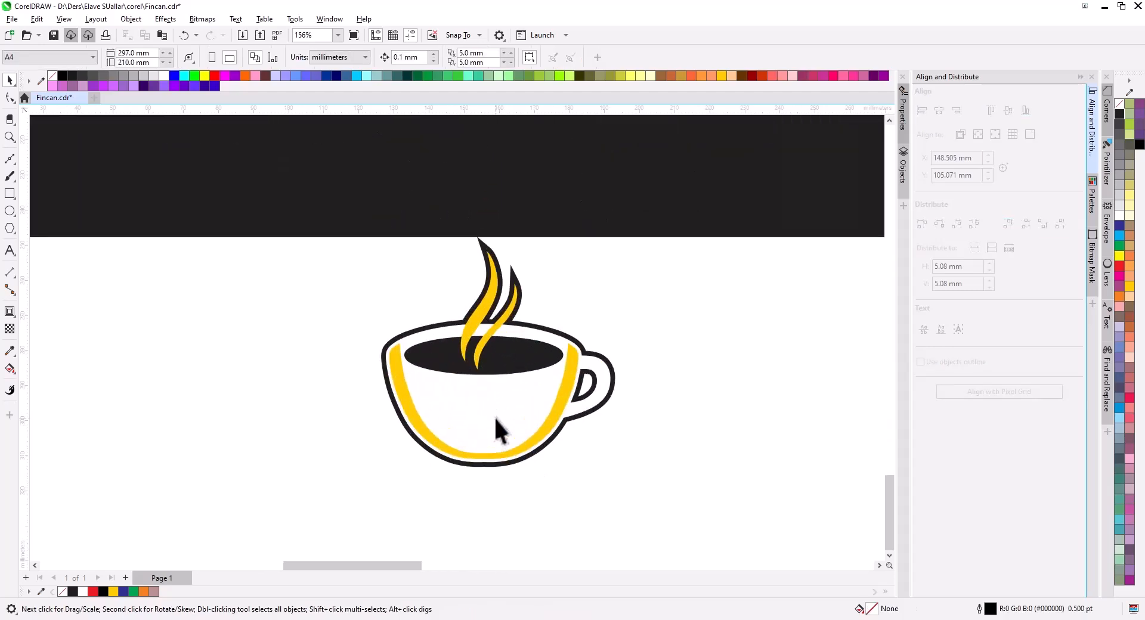
right_click(615, 370)
click(655, 40)
click(714, 418)
drag(491, 310, 637, 294)
key(Delete)
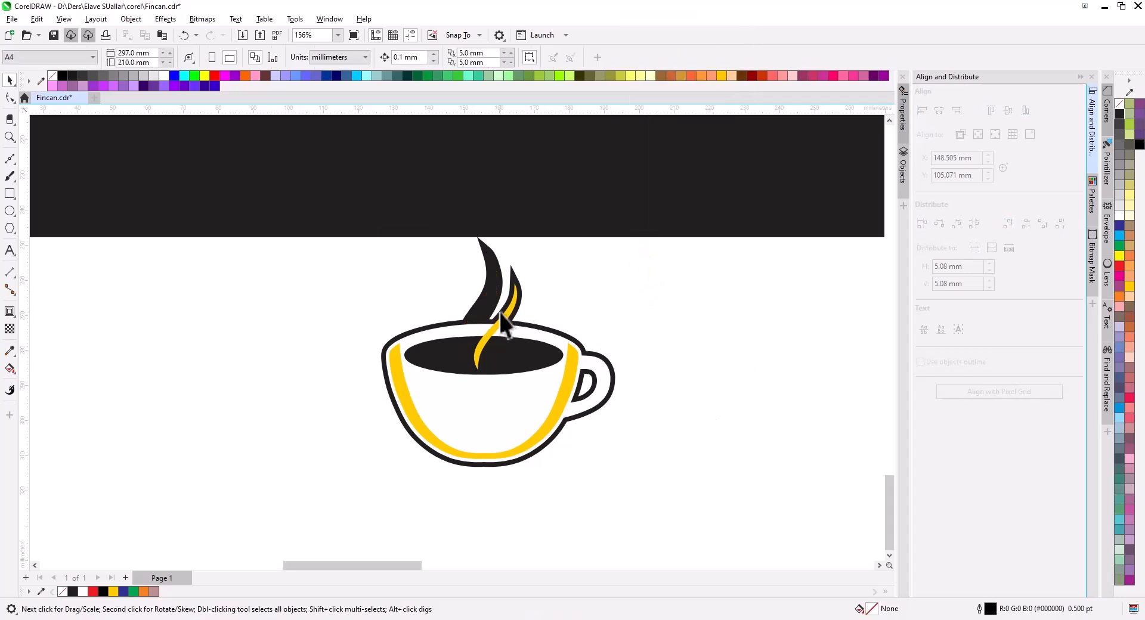
click(506, 317)
key(Delete)
click(506, 314)
key(Delete)
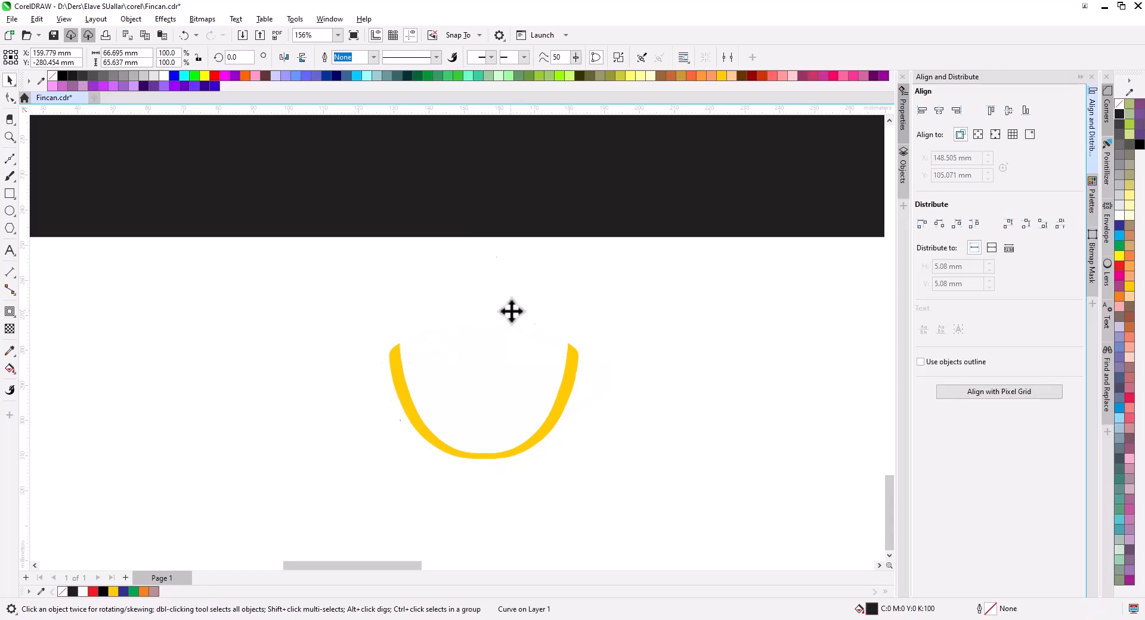
Step: Fill the copied cup body with black and delete the yellow curved band
click(484, 384)
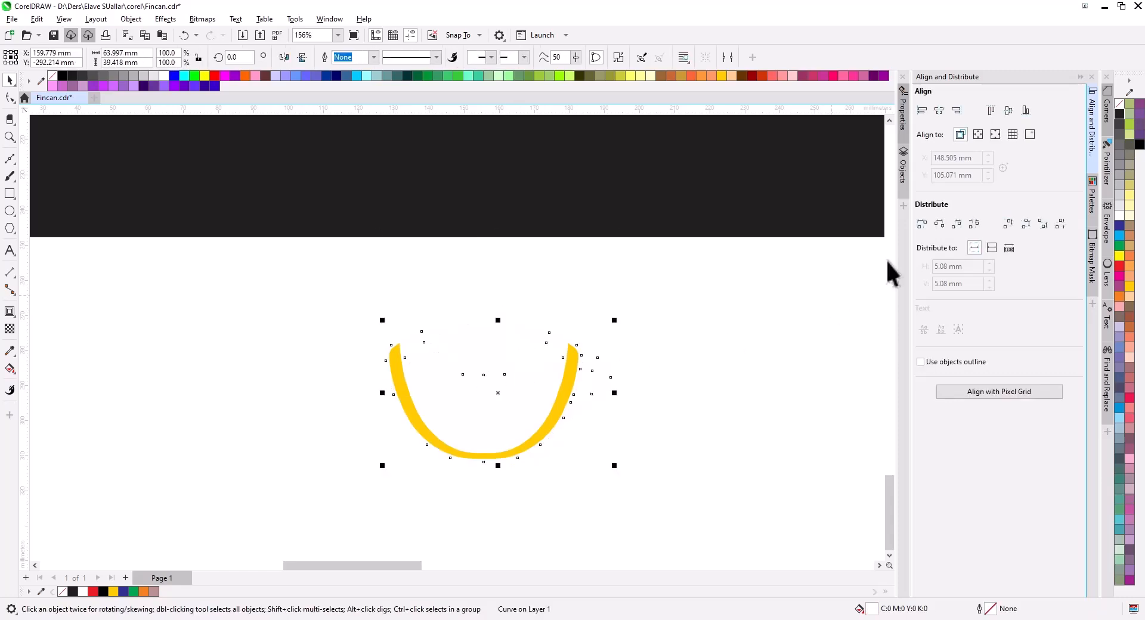
click(1119, 114)
click(560, 525)
drag(567, 394, 594, 442)
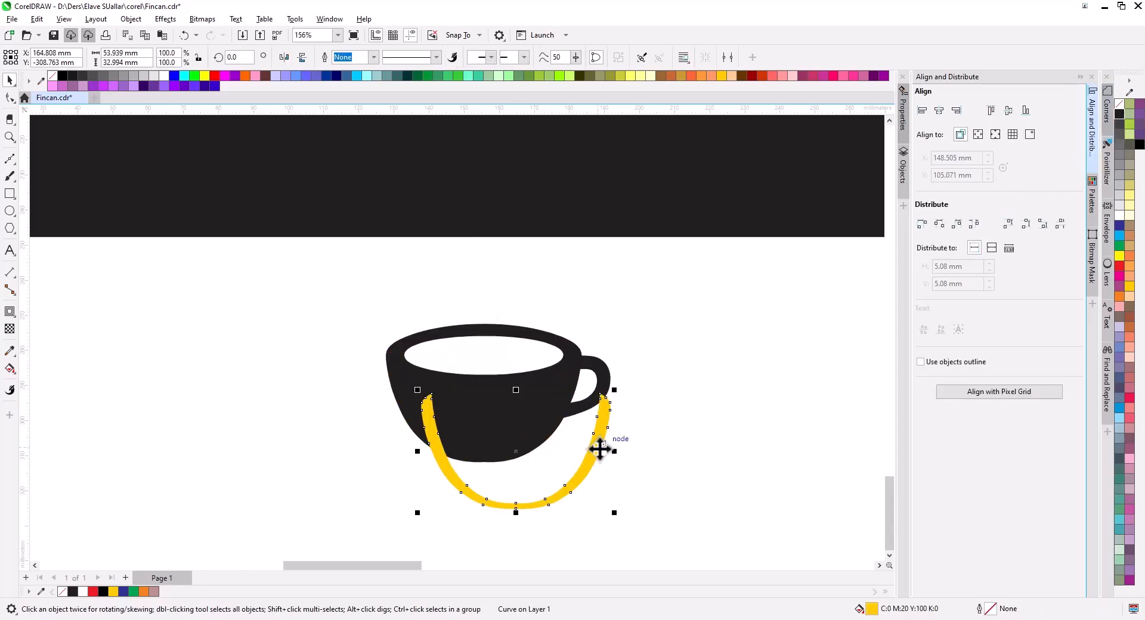
key(Delete)
Step: Draw a closed Bézier curve about 49.6 × 44.2 mm over the black cup, following its bowl and extending above the rim
scroll(501, 441, up, 3)
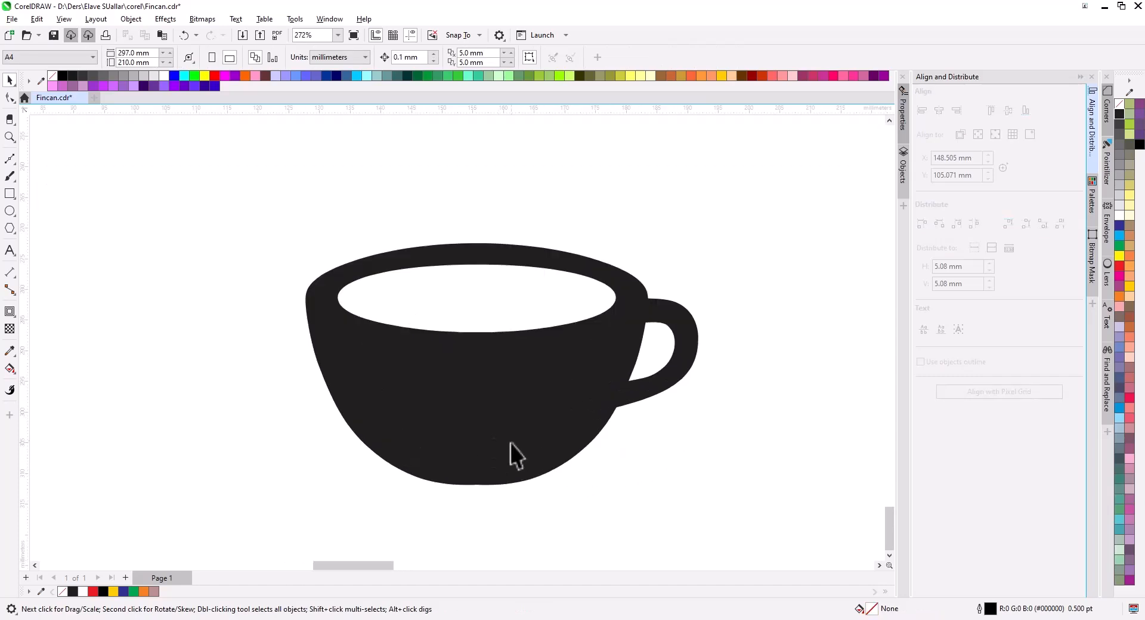
click(484, 421)
click(10, 159)
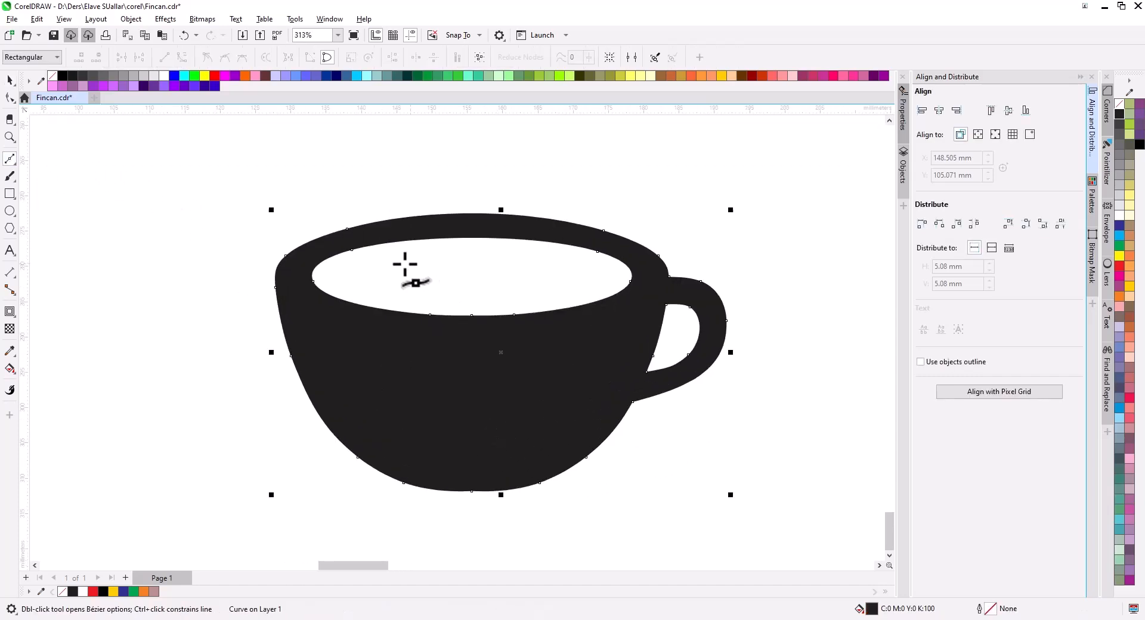
click(305, 214)
drag(351, 387, 398, 459)
drag(535, 443, 578, 413)
drag(654, 236, 648, 171)
click(598, 146)
click(305, 213)
click(6, 83)
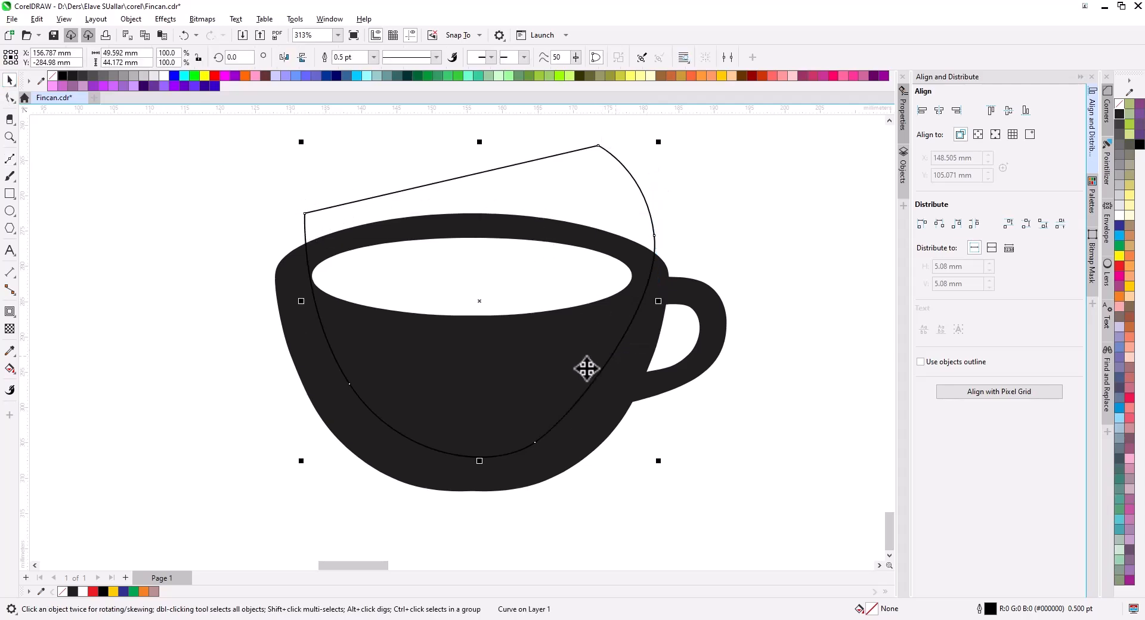
drag(478, 375, 478, 369)
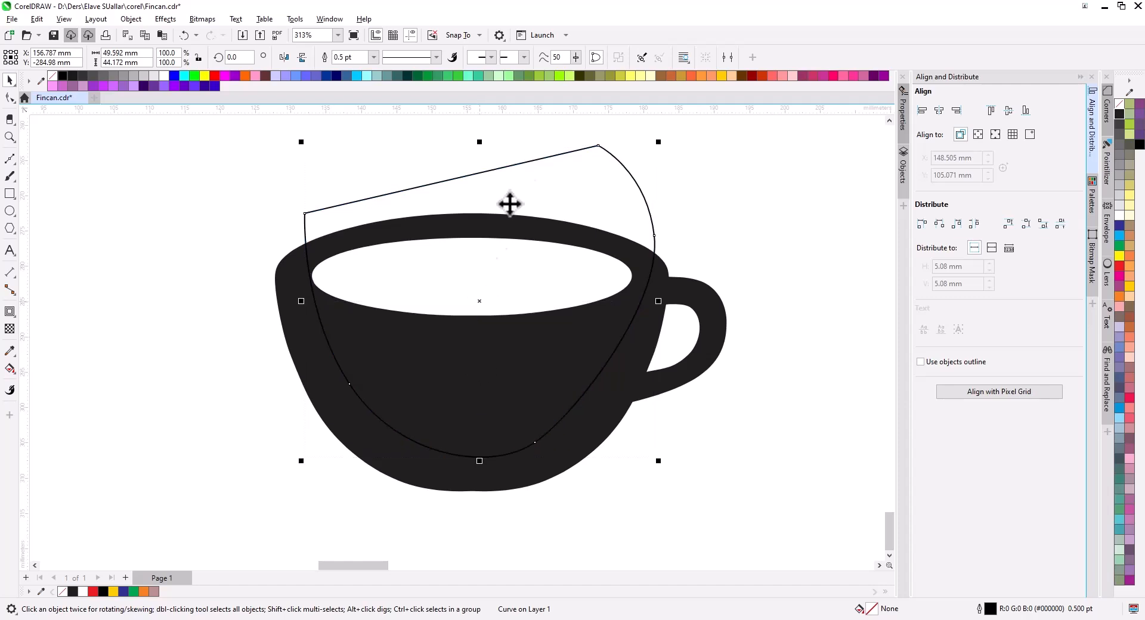
Step: Draw a rectangle about 43.1 × 59.1 mm over the cup's handle half, with one edge running through the middle of the curve
click(10, 192)
drag(480, 131, 784, 548)
click(9, 80)
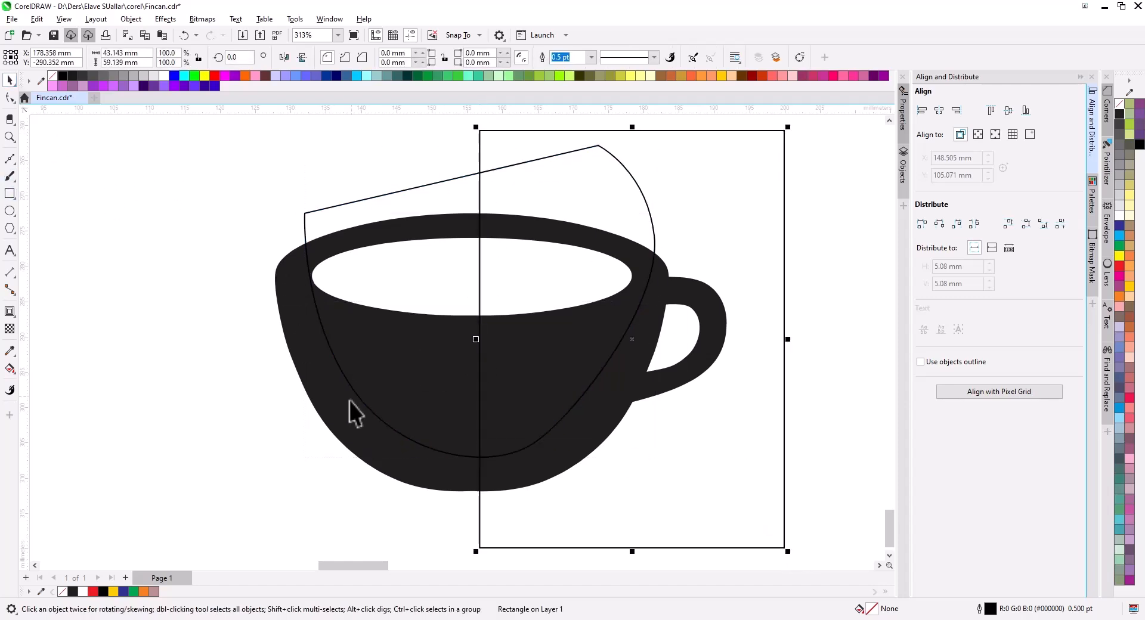
Step: Reshape the lower-left part of the Bézier curve by bowing its segment and moving its node slightly outward
click(360, 398)
key(F10)
scroll(410, 454, up, 2)
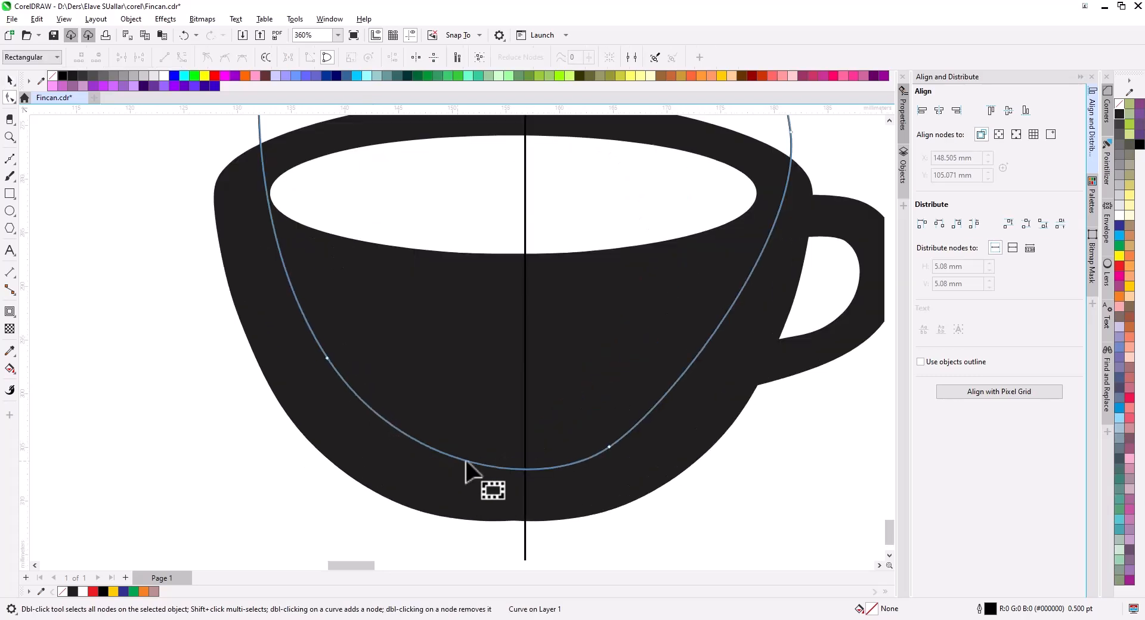
drag(418, 445, 414, 454)
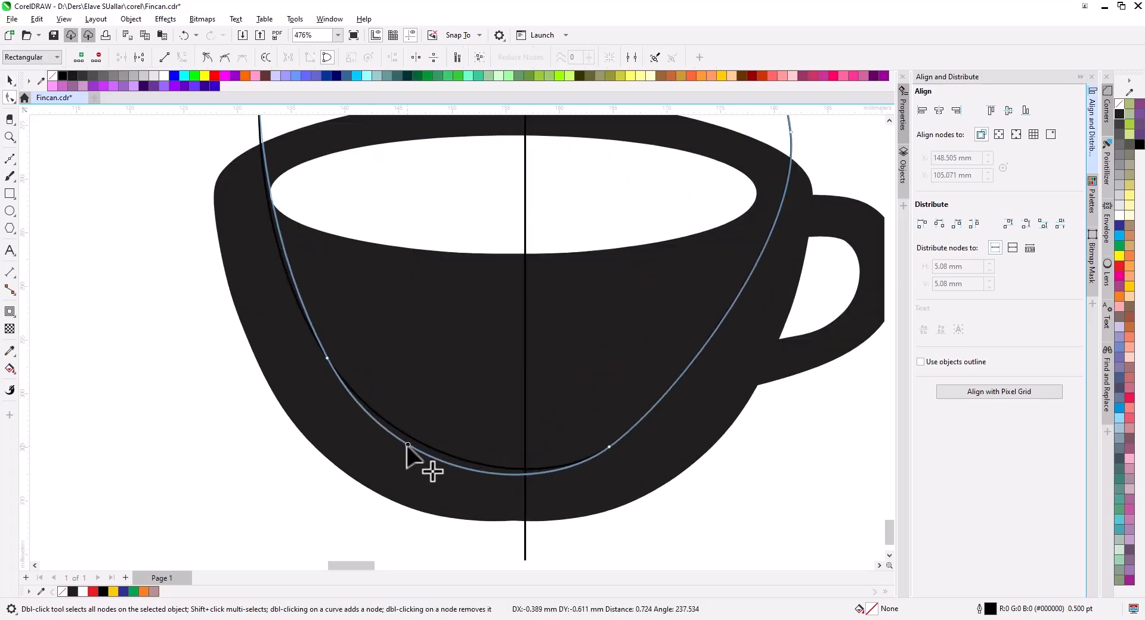
drag(328, 359, 321, 358)
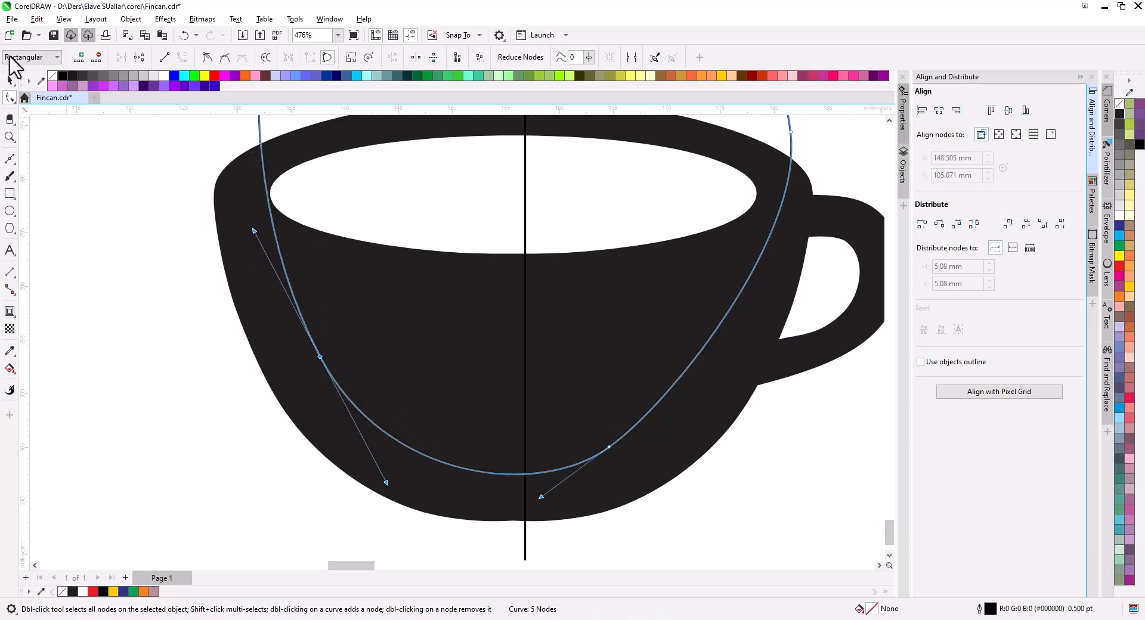
Step: Trim the Bézier curve with the rectangle to remove its handle-side half, and delete the rectangle
click(10, 83)
scroll(334, 292, down, 3)
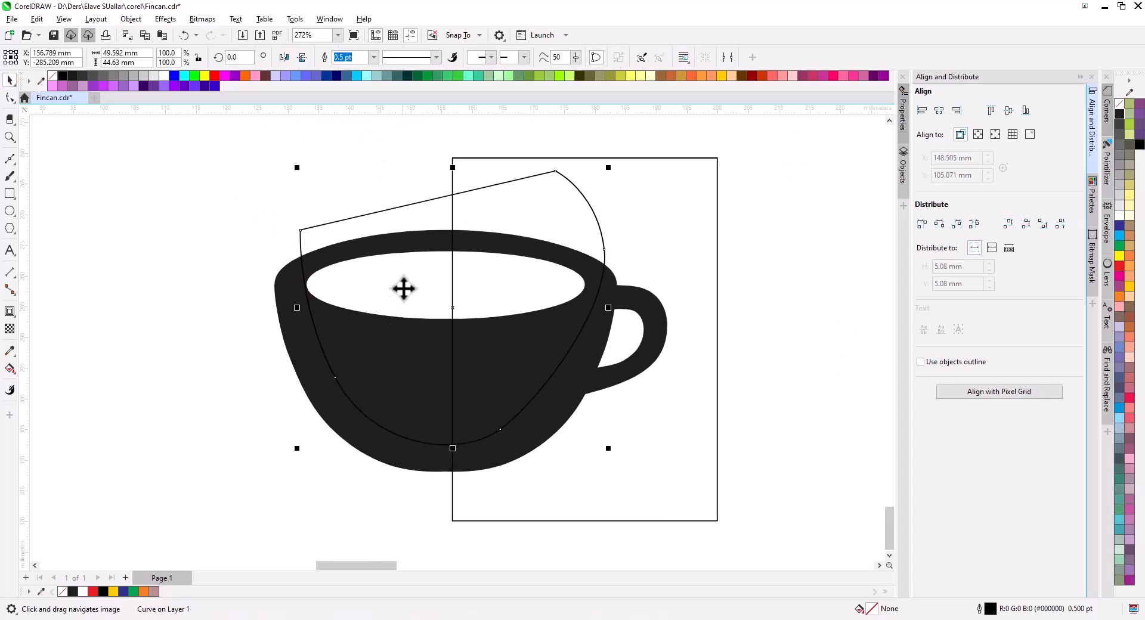
click(470, 168)
shift+click(389, 208)
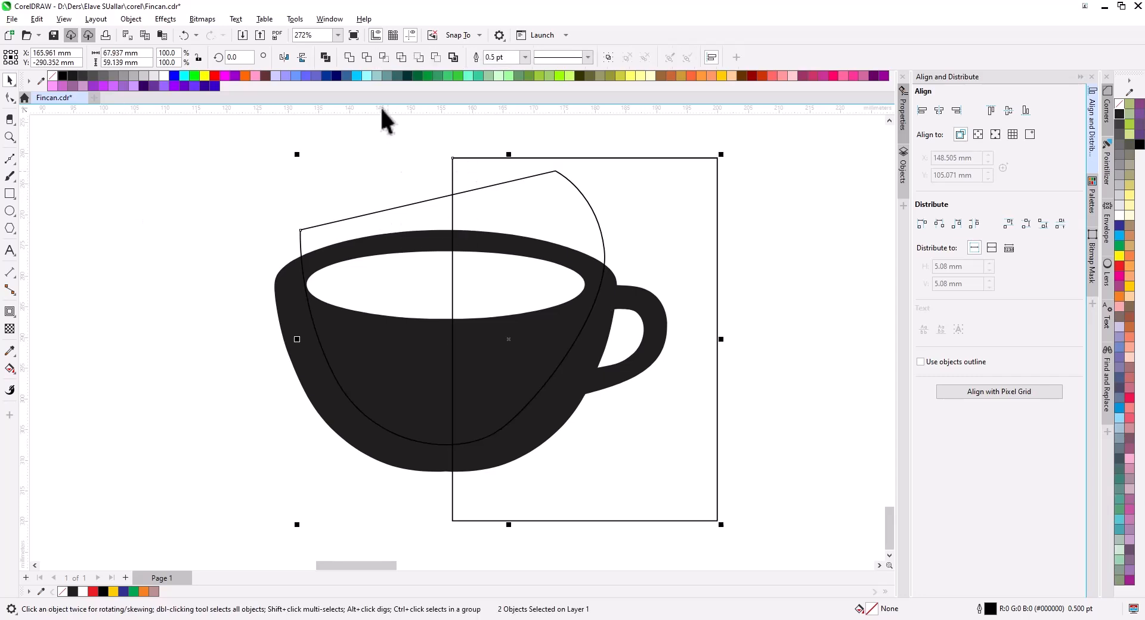
click(366, 56)
click(654, 215)
key(Delete)
Step: Mirror a copy of the remaining half curve horizontally and weld both halves into one symmetrical shape
click(320, 263)
drag(297, 319, 608, 319)
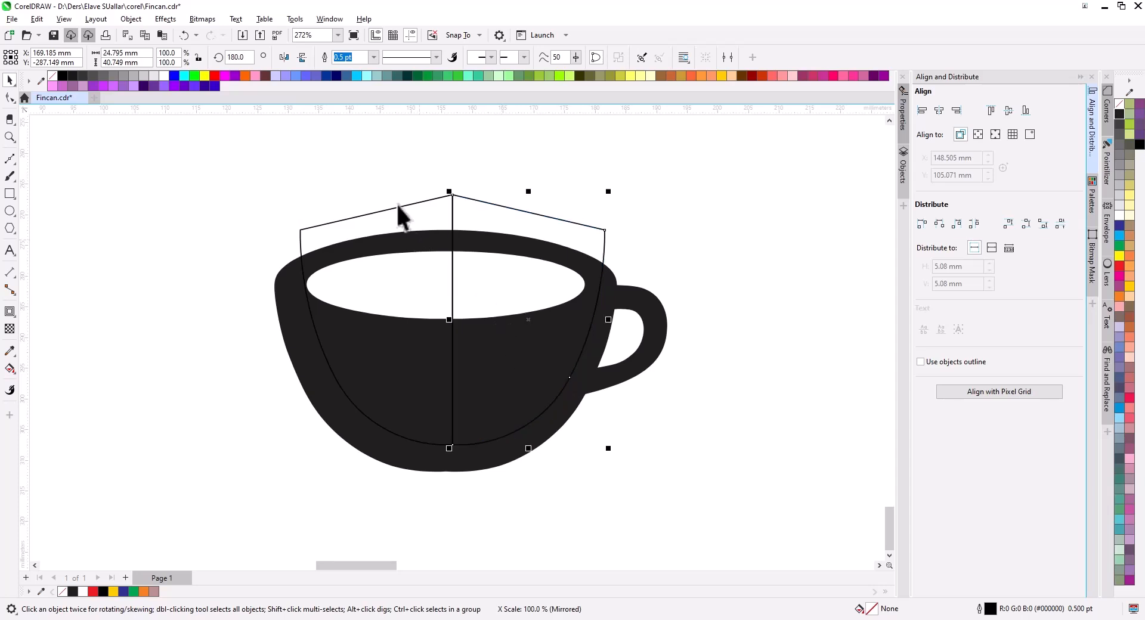
shift+click(399, 208)
click(352, 56)
click(445, 120)
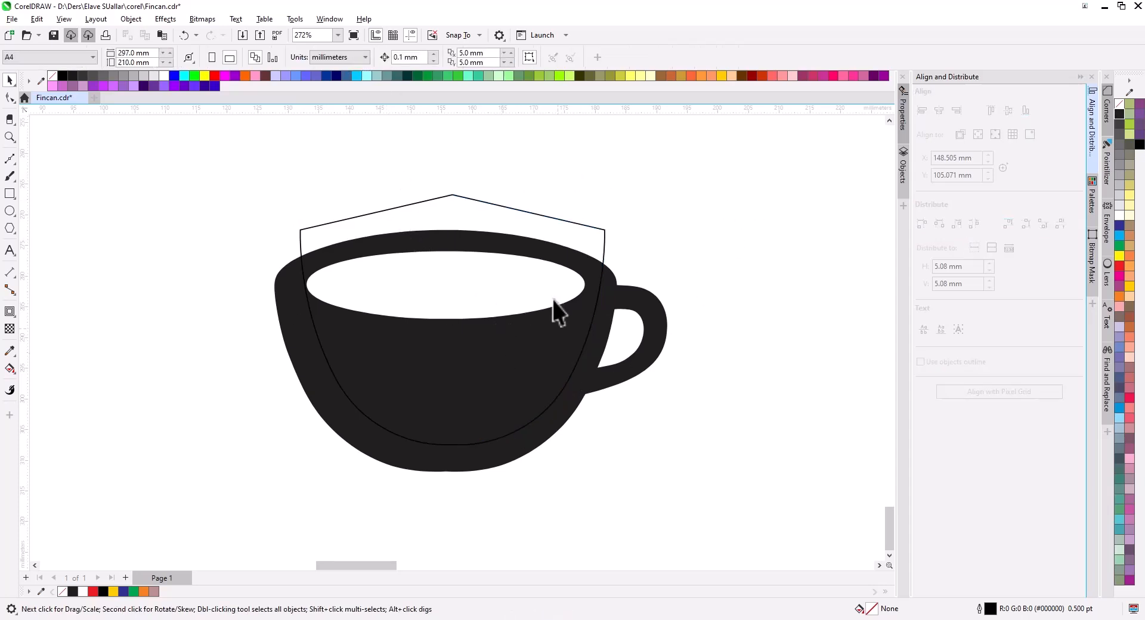
Step: Try centring the symmetrical curve over the cup bowl, and delete it
click(509, 209)
drag(476, 386, 469, 385)
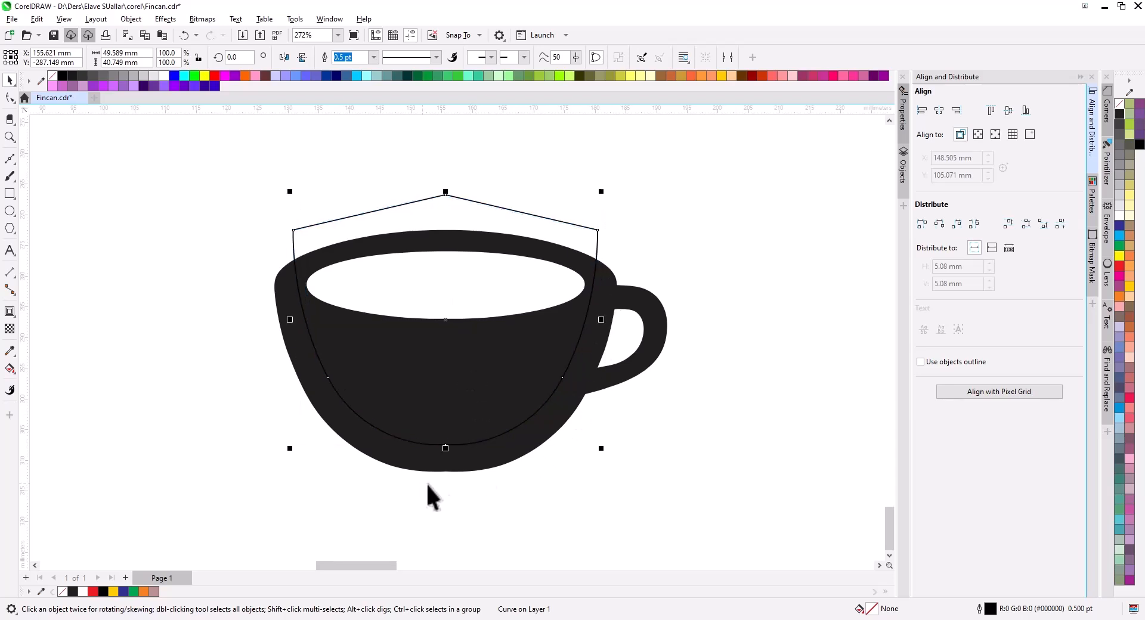
key(Delete)
Step: Apply a one-step inward contour with an offset of about 2.788 mm to the black cup and break it apart
click(456, 398)
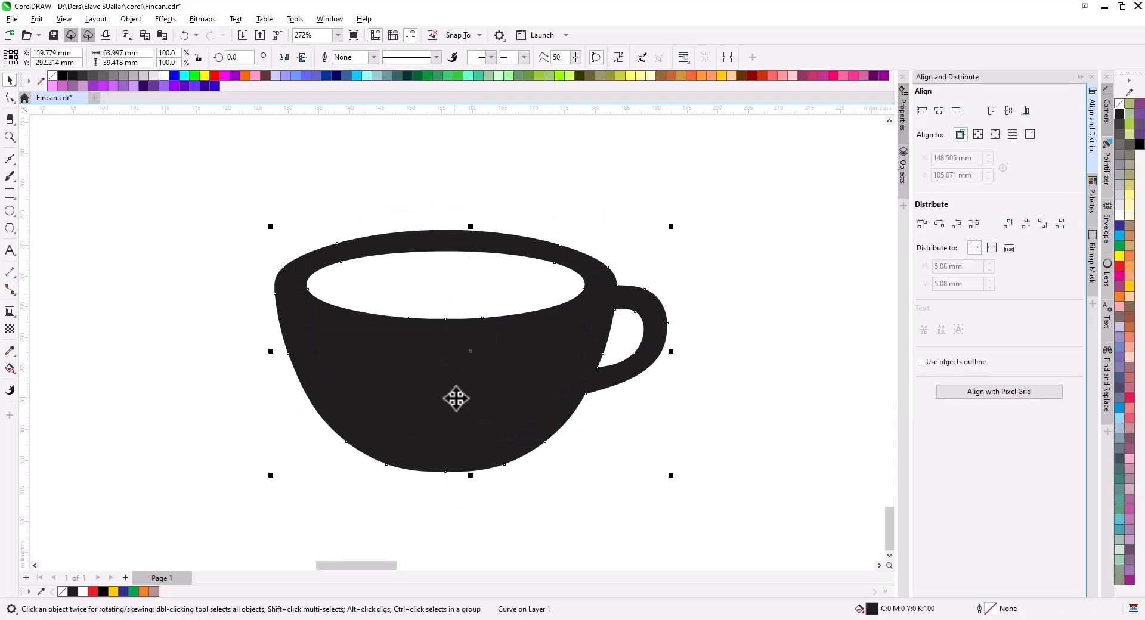
scroll(470, 355, down, 1)
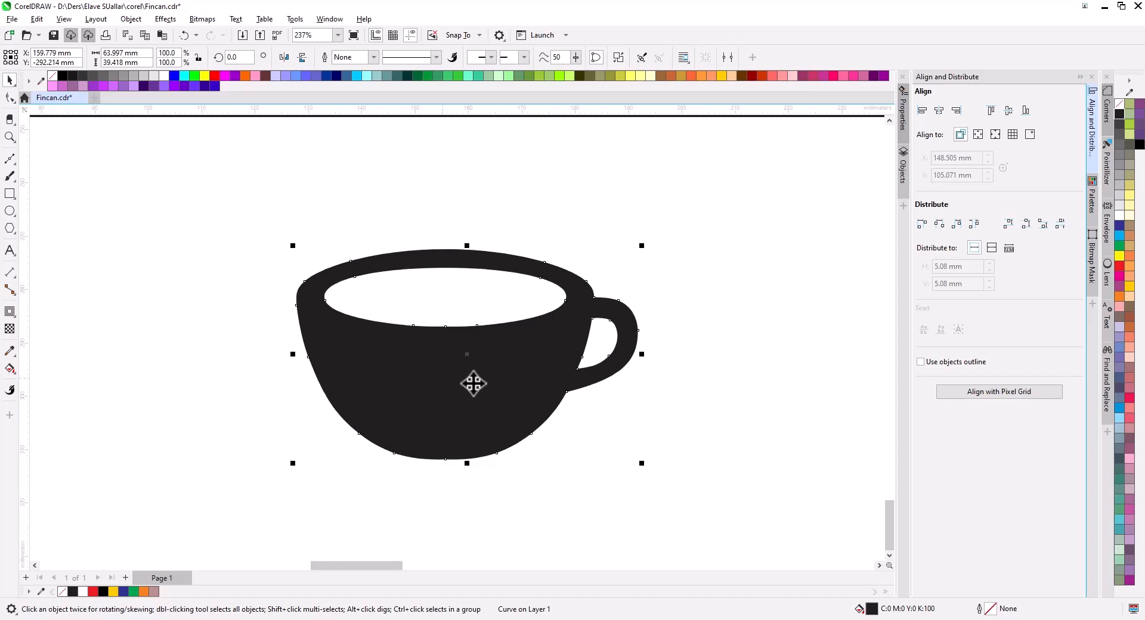
click(9, 312)
drag(391, 355, 453, 264)
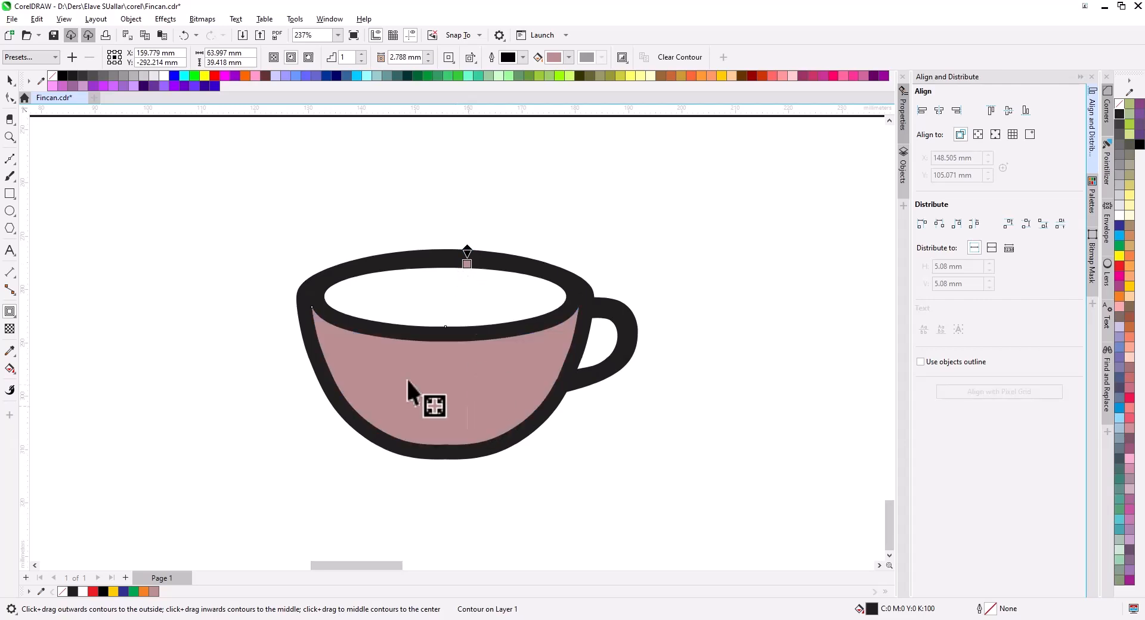
click(9, 80)
right_click(427, 360)
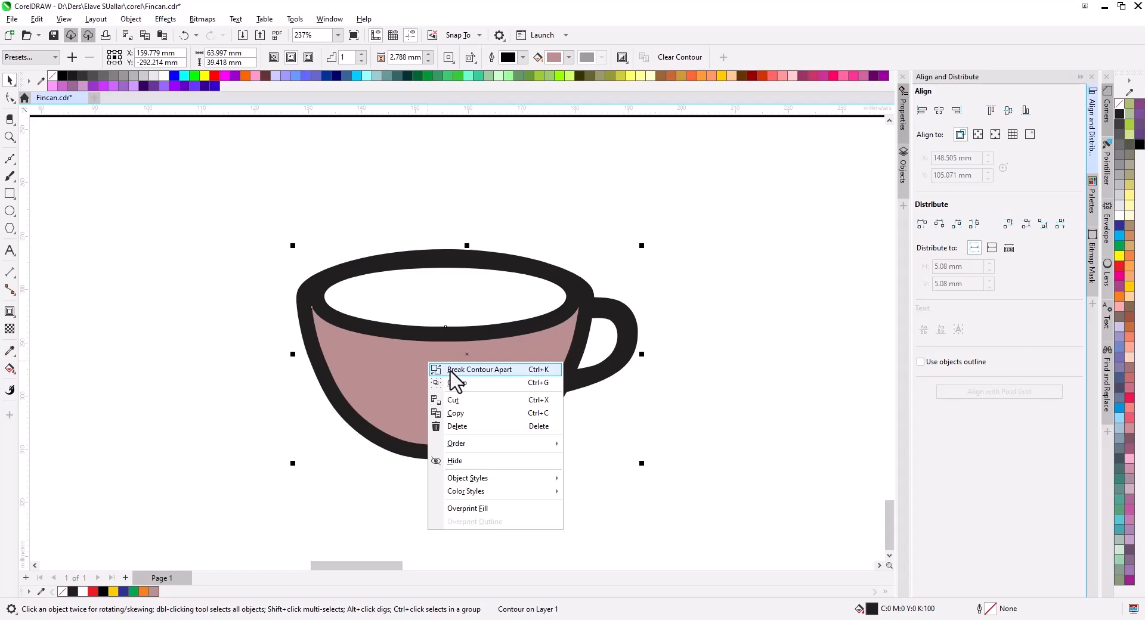
click(451, 373)
Step: Raise the pink contour shape's upper-edge nodes about 23.4 mm and bow both connecting side segments outward
double_click(458, 385)
scroll(452, 343, up, 2)
drag(301, 268, 602, 387)
drag(567, 329, 563, 143)
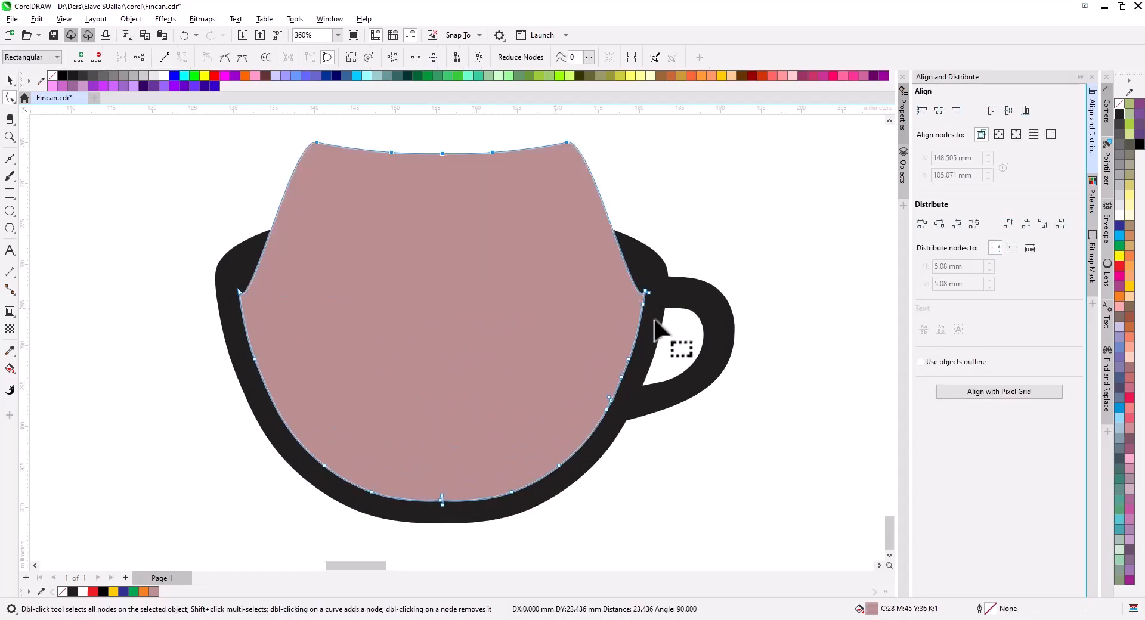
click(237, 290)
drag(246, 253, 243, 224)
click(644, 292)
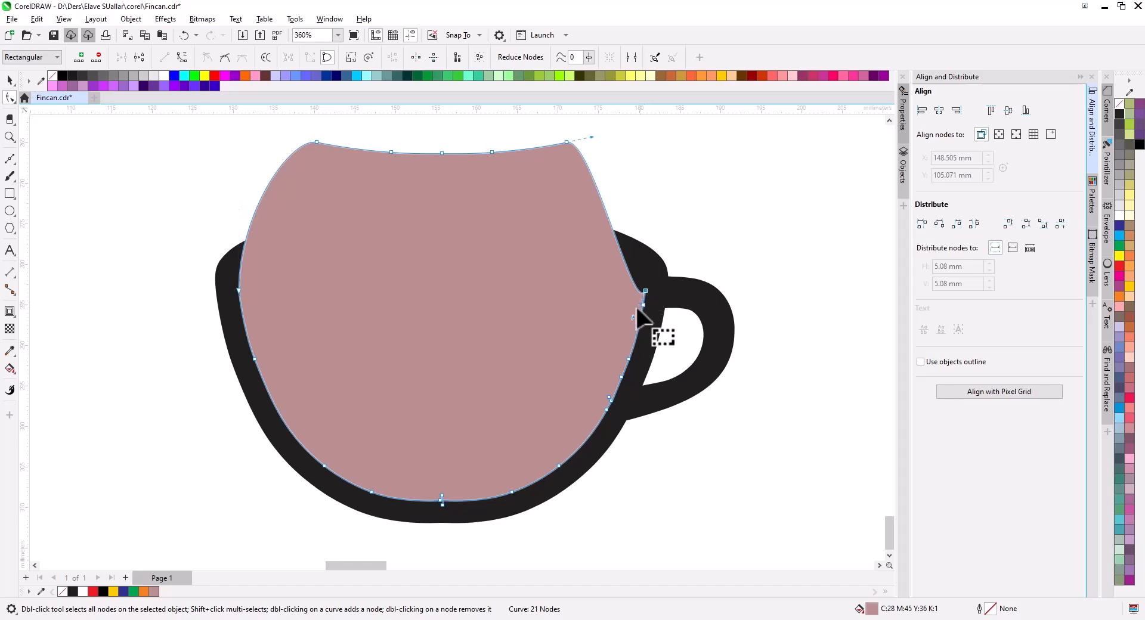
drag(641, 297, 656, 213)
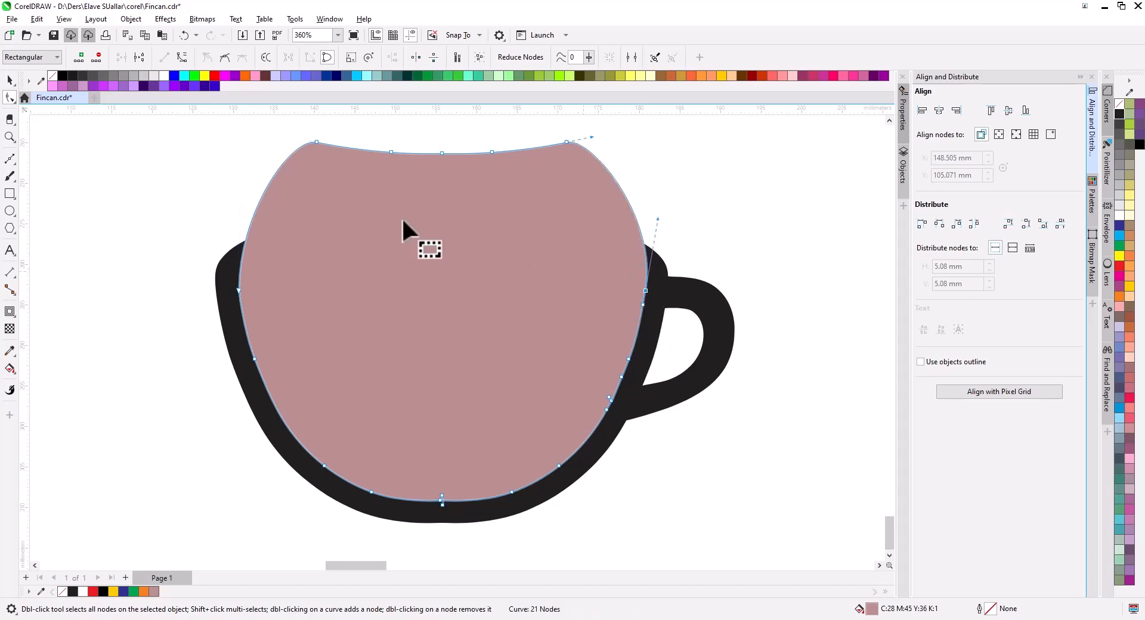
Step: Trim the black cup with the pink shape so only its outer wall and handle remain, and delete the pink shape
click(9, 80)
click(340, 191)
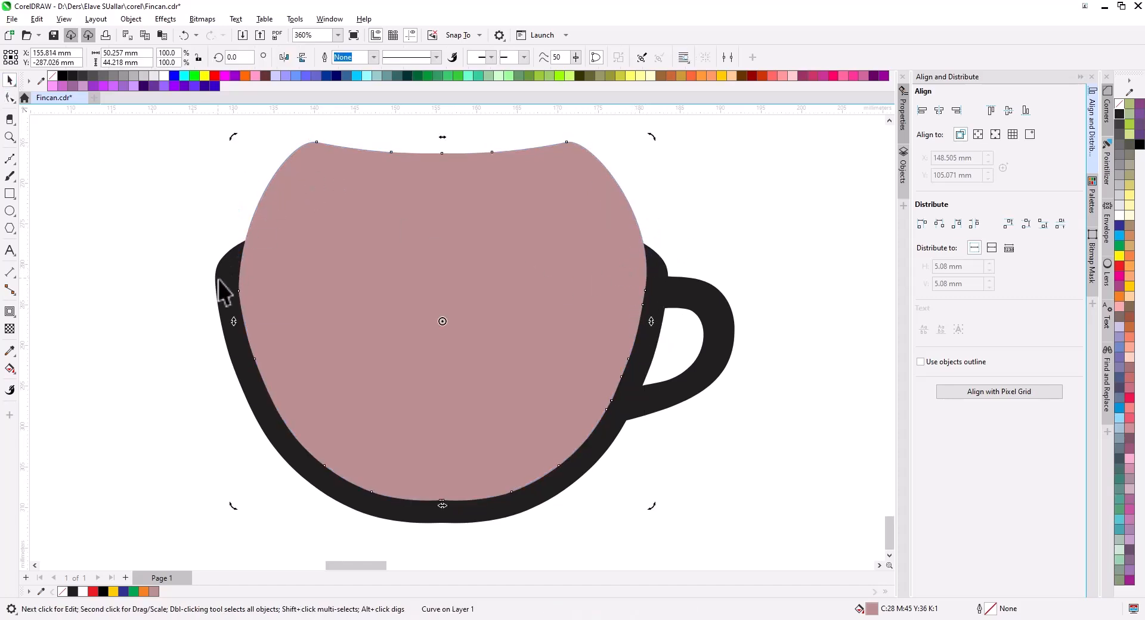
shift+click(219, 278)
click(366, 58)
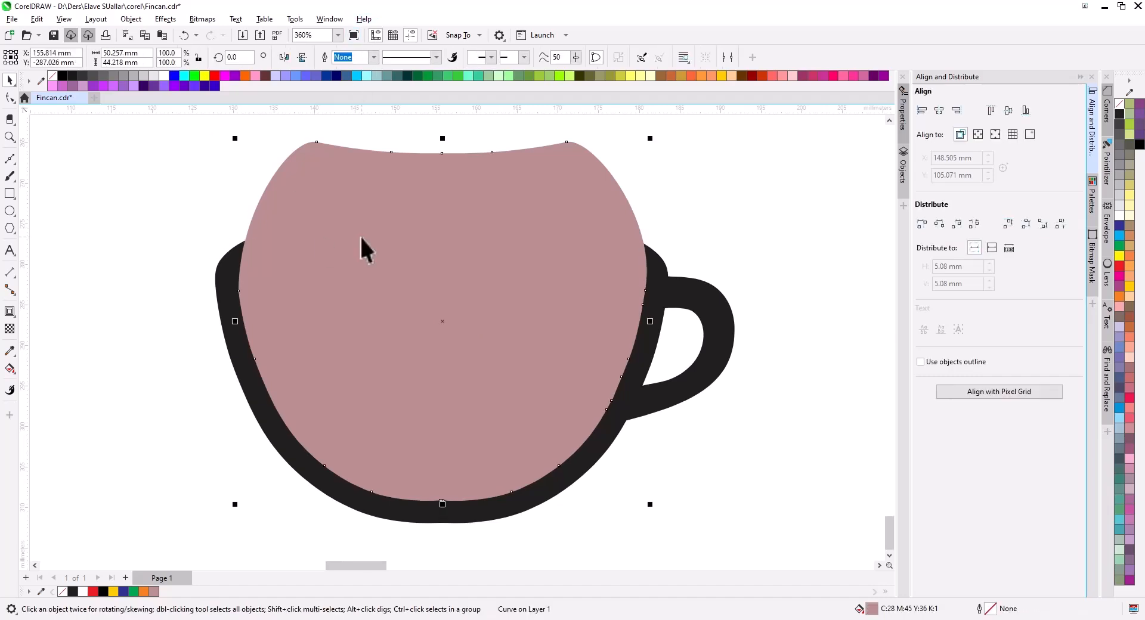
key(Delete)
scroll(468, 342, down, 1)
scroll(469, 345, down, 2)
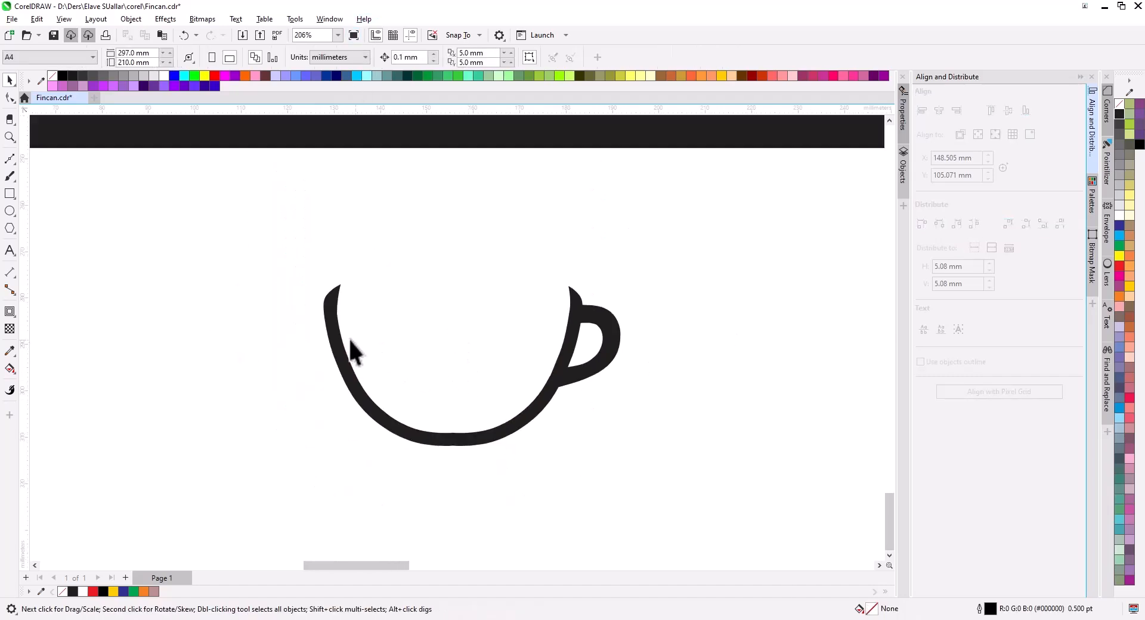
Step: Draw a closed Bézier curve about 52.3 × 29.1 mm along the middle of the cup wall, with a straight edge across the opening
click(9, 160)
scroll(358, 357, up, 1)
click(274, 245)
drag(303, 355, 325, 385)
drag(403, 416, 431, 416)
drag(514, 393, 562, 346)
drag(571, 309, 582, 289)
click(585, 256)
click(262, 238)
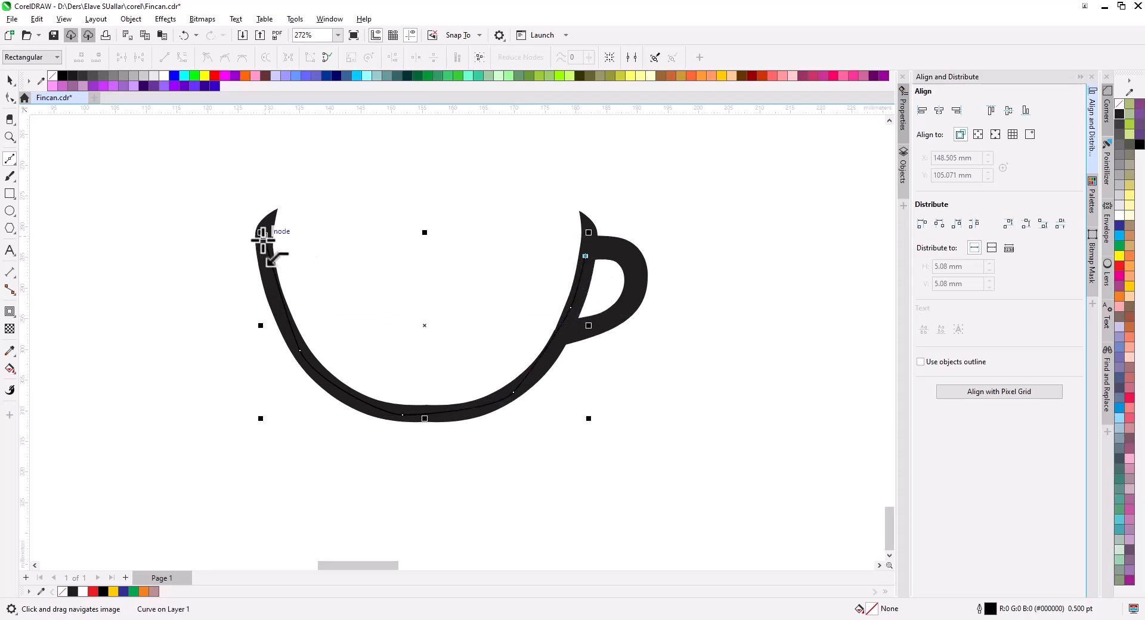
Step: Level the curve's handle-side upper node with the opposite one and fill the curve with yellow, without an outline
click(10, 97)
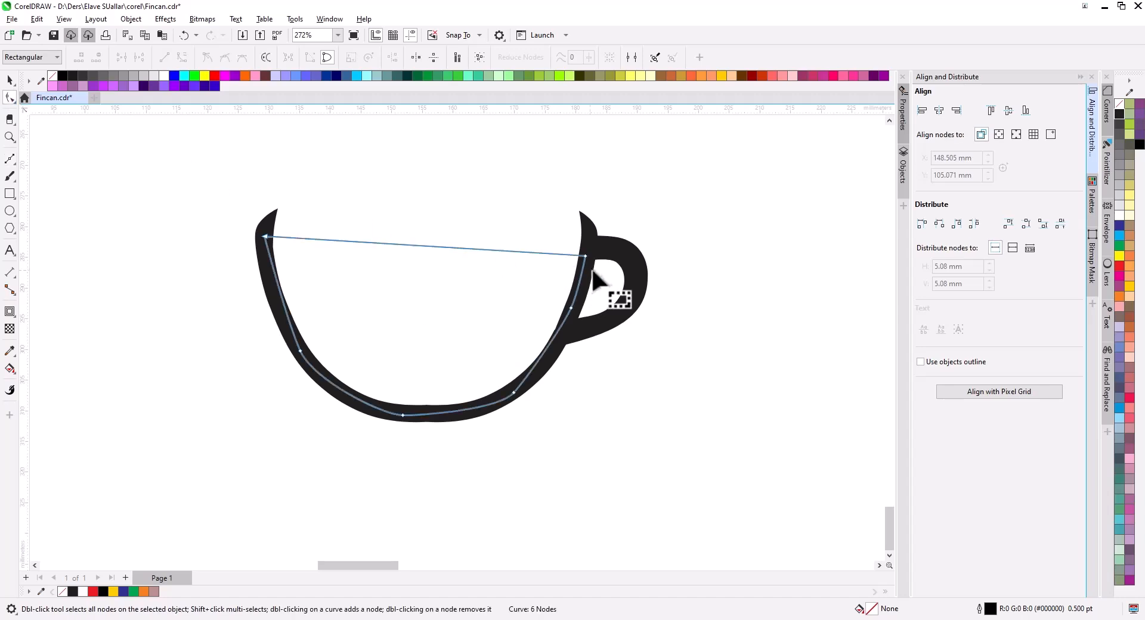
drag(586, 256, 586, 238)
click(10, 80)
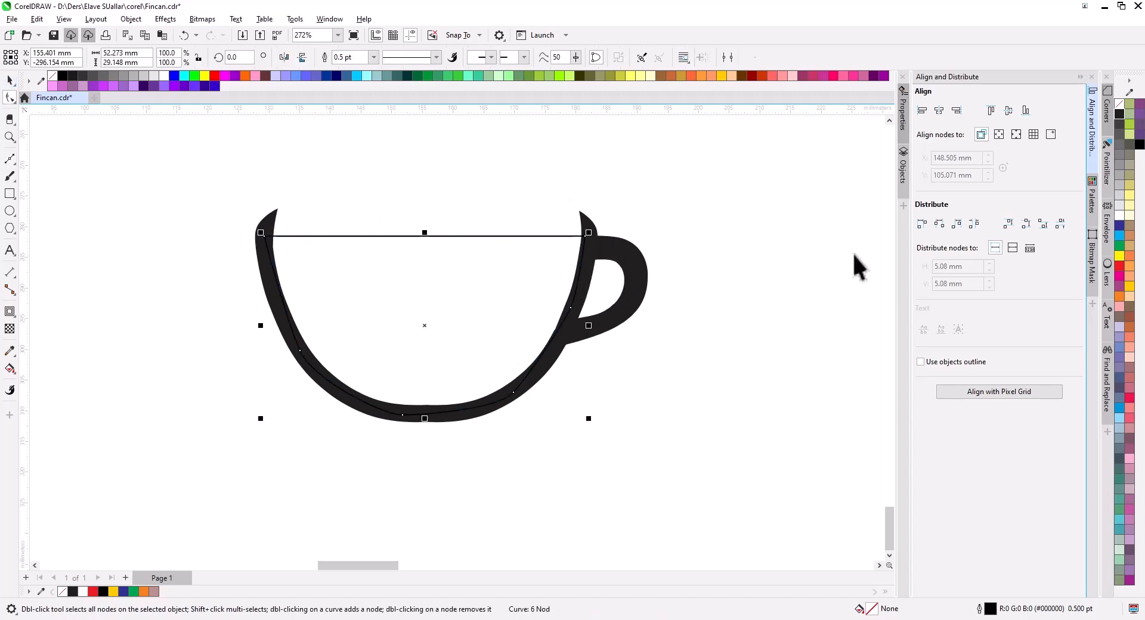
click(1130, 286)
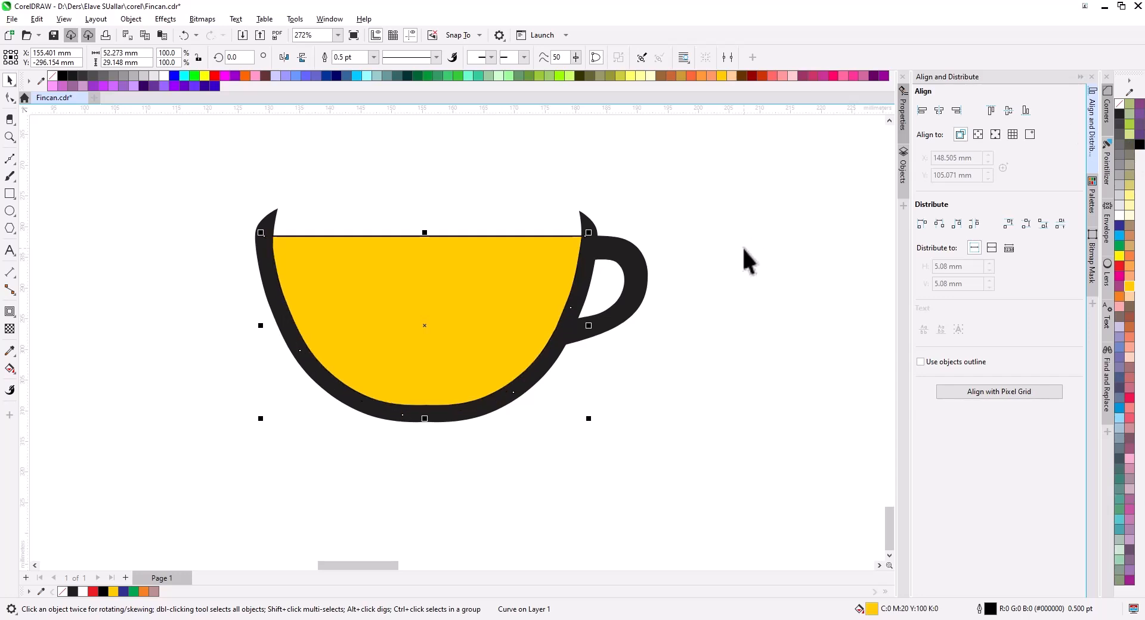
click(690, 408)
Step: Cut the pointed rim tips off flat by trimming the cup with a rectangle about 100.6 × 21.5 mm, and delete the rectangle
scroll(409, 383, down, 4)
drag(444, 385, 535, 464)
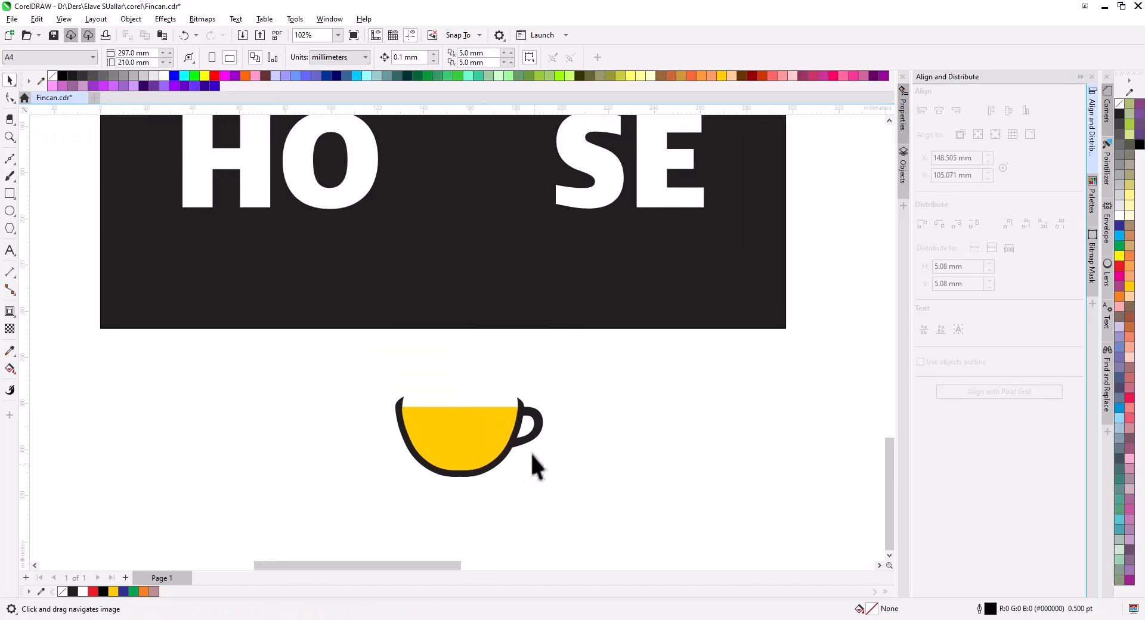
scroll(428, 415, up, 3)
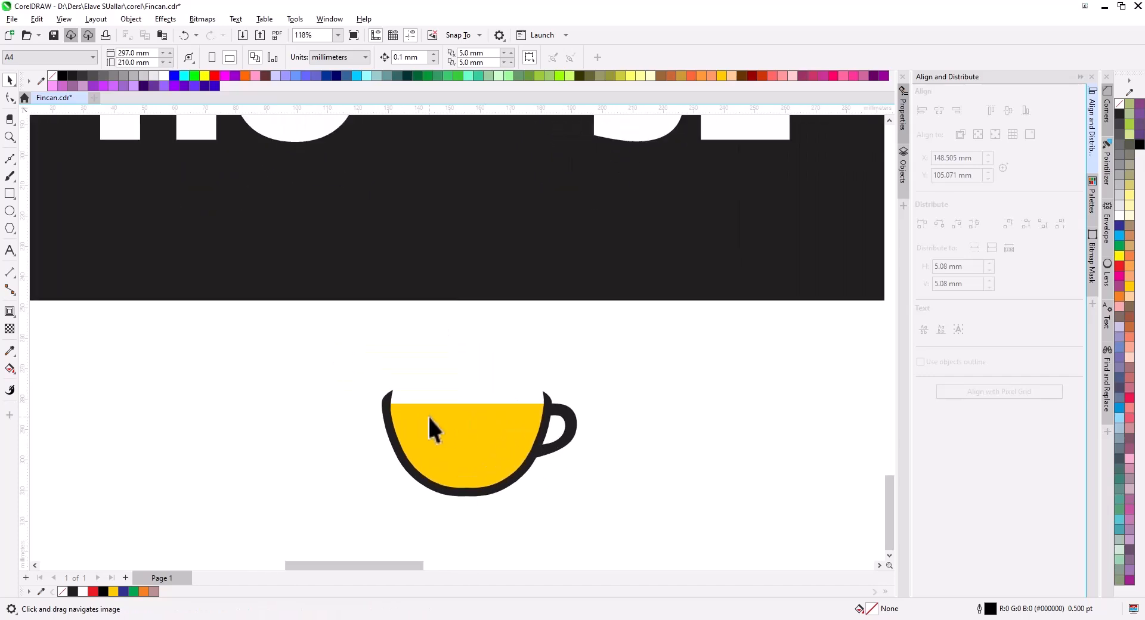
click(10, 194)
drag(269, 291, 737, 392)
click(10, 79)
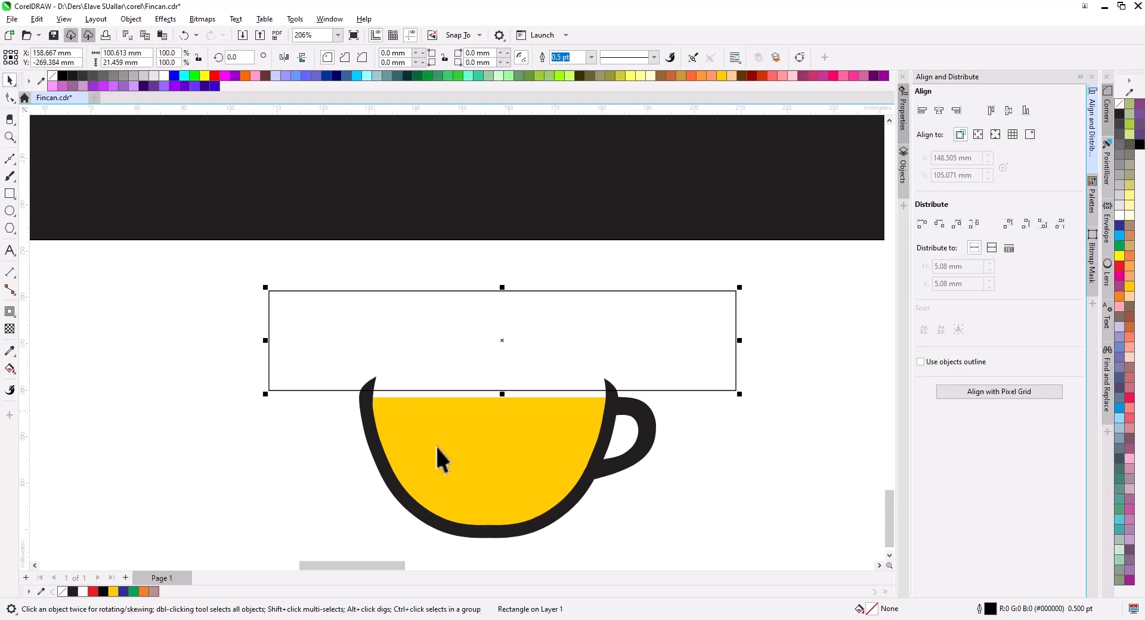
shift+click(370, 421)
click(362, 57)
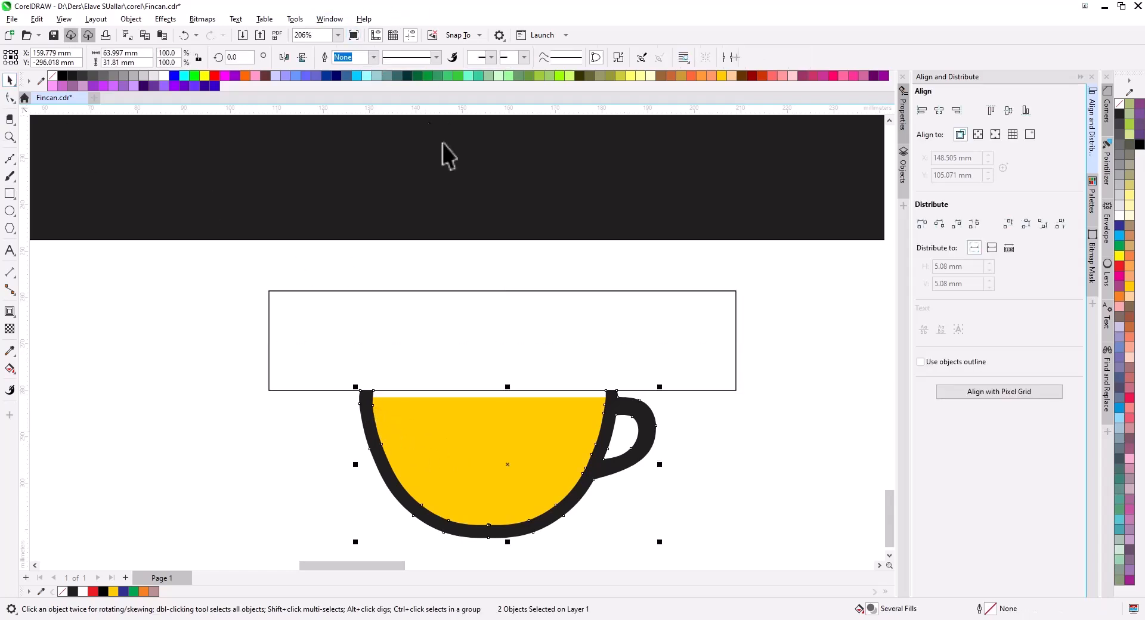
key(Delete)
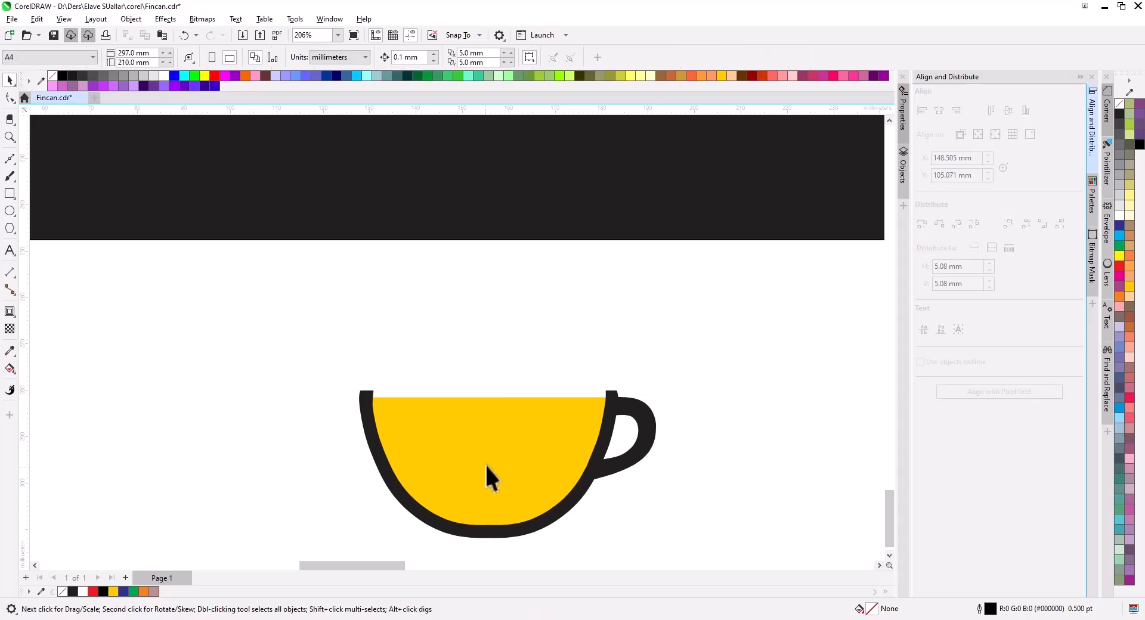
Step: Draw a rectangle about 5.4 × 4.0 mm above the rim end opposite the handle and set its corner radii to 3 mm
scroll(378, 358, down, 2)
scroll(352, 373, up, 3)
mouse_move(317, 270)
mouse_down()
mouse_move(350, 298)
mouse_move(371, 296)
mouse_move(375, 312)
mouse_up()
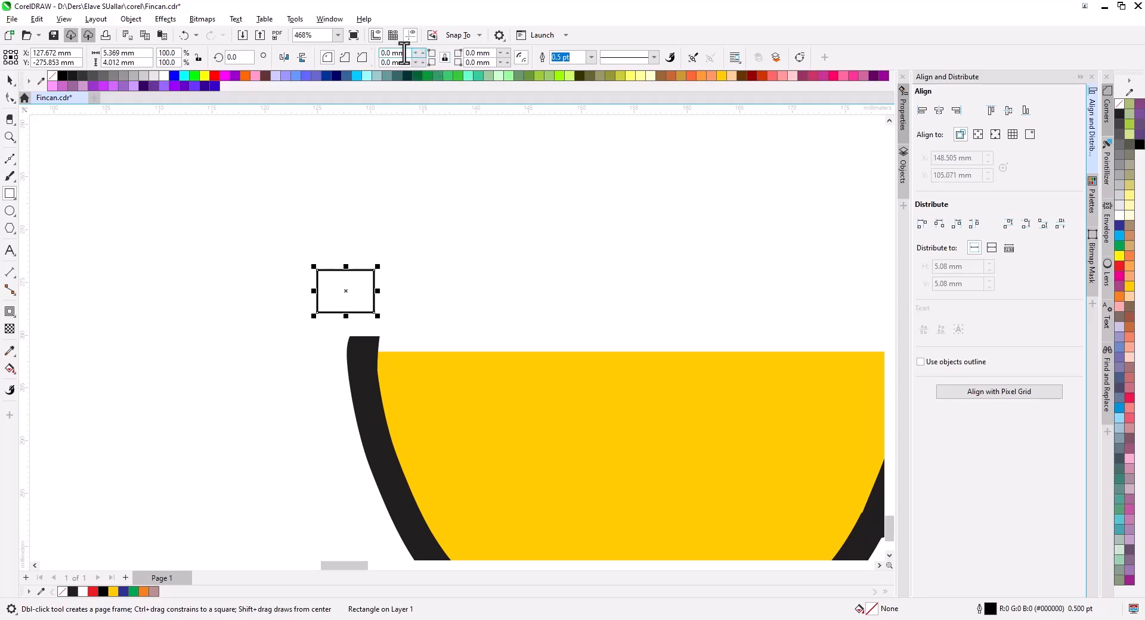
text(3)
key(Return)
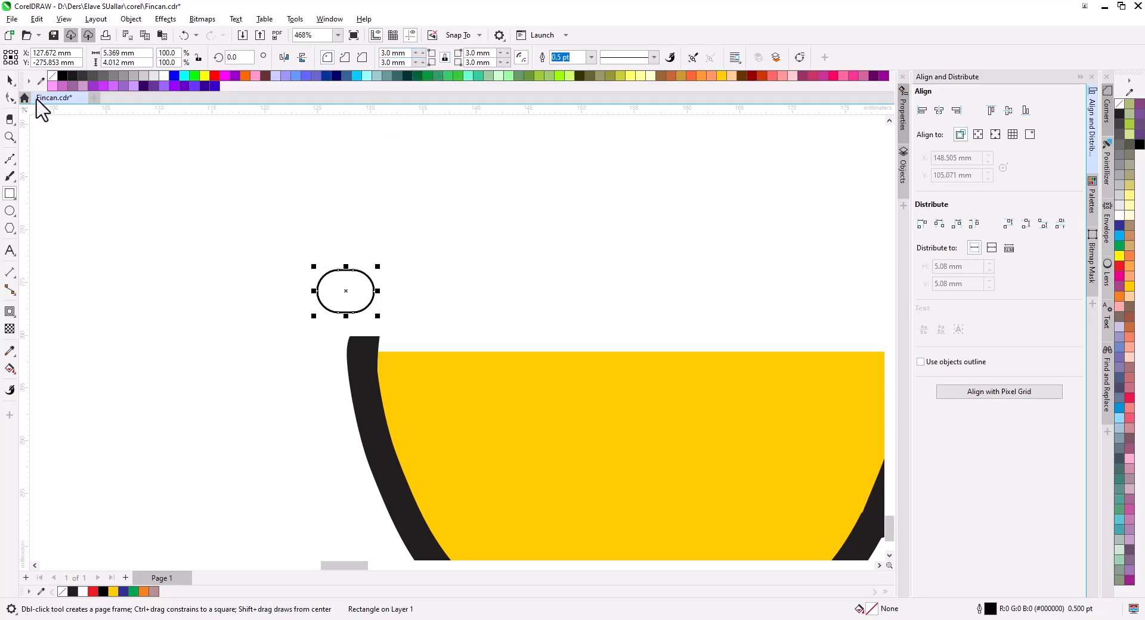
Step: Place the rounded rectangle and a copy on the cup's two rim ends and weld them to the black cup outline
click(9, 80)
drag(350, 289, 699, 350)
scroll(361, 332, down, 2)
shift+click(375, 341)
shift+click(376, 372)
click(349, 57)
click(425, 192)
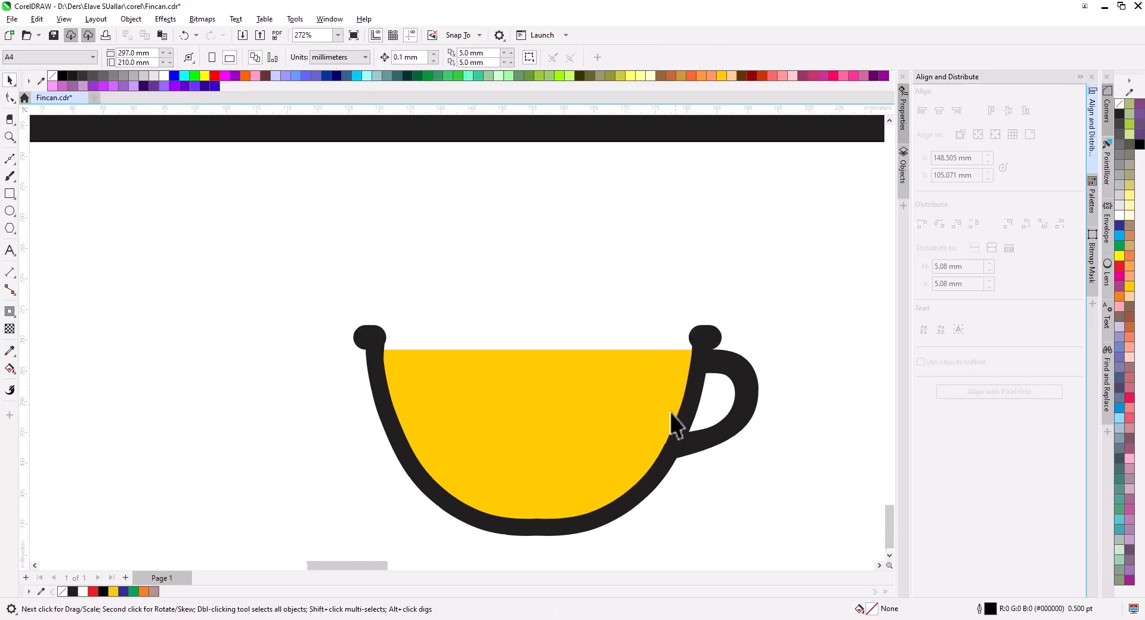
Step: Examine the finished cup's shape and the nodes around its rim and handle up close
scroll(673, 418, down, 2)
drag(627, 415, 531, 450)
scroll(458, 466, up, 2)
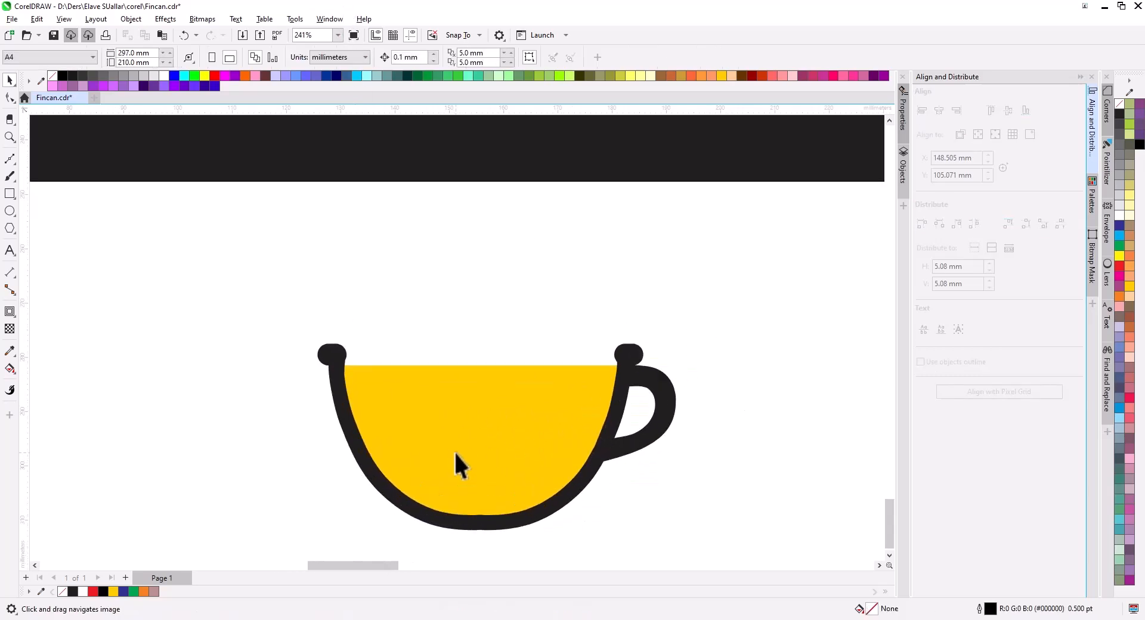
scroll(489, 436, down, 2)
drag(319, 337, 688, 563)
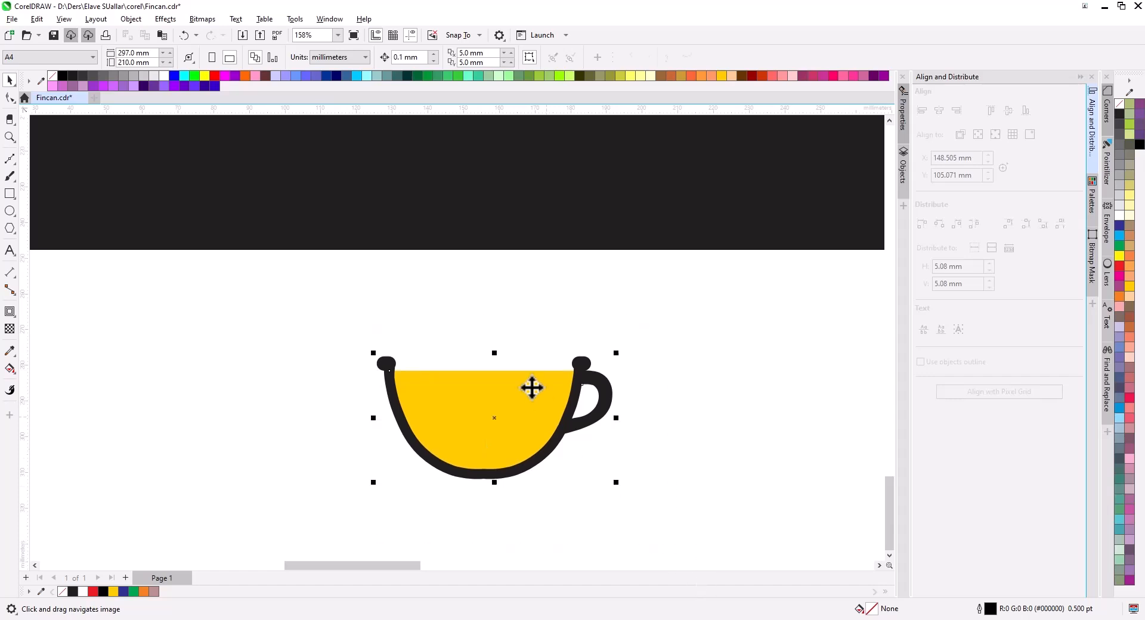
scroll(537, 399, down, 2)
drag(523, 399, 518, 394)
scroll(575, 460, up, 5)
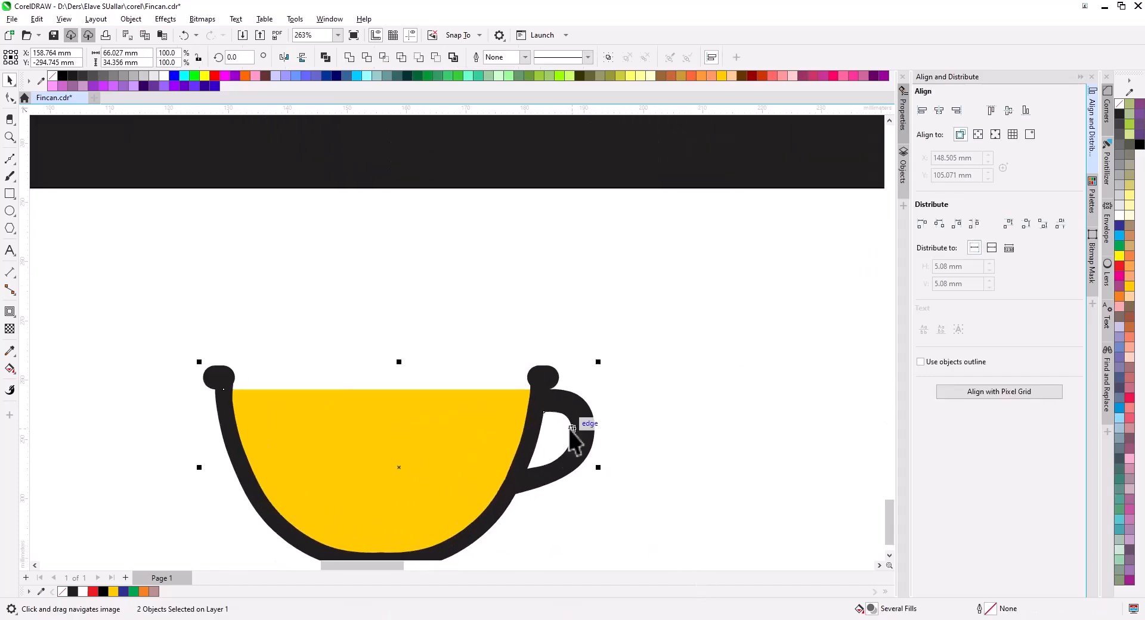
key(F10)
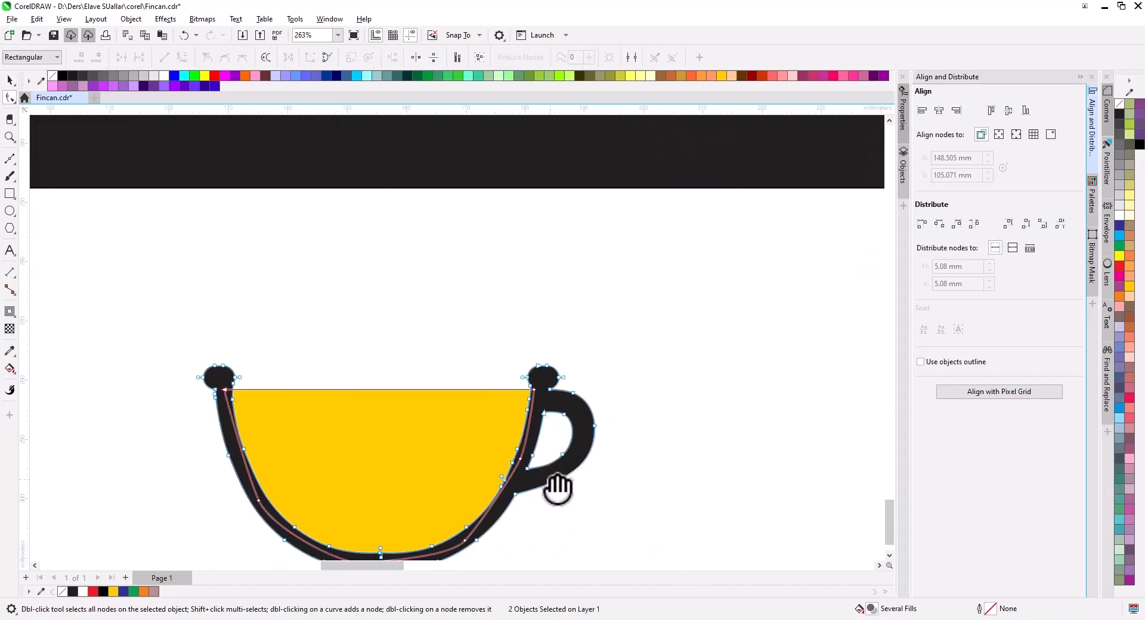
scroll(548, 486, up, 4)
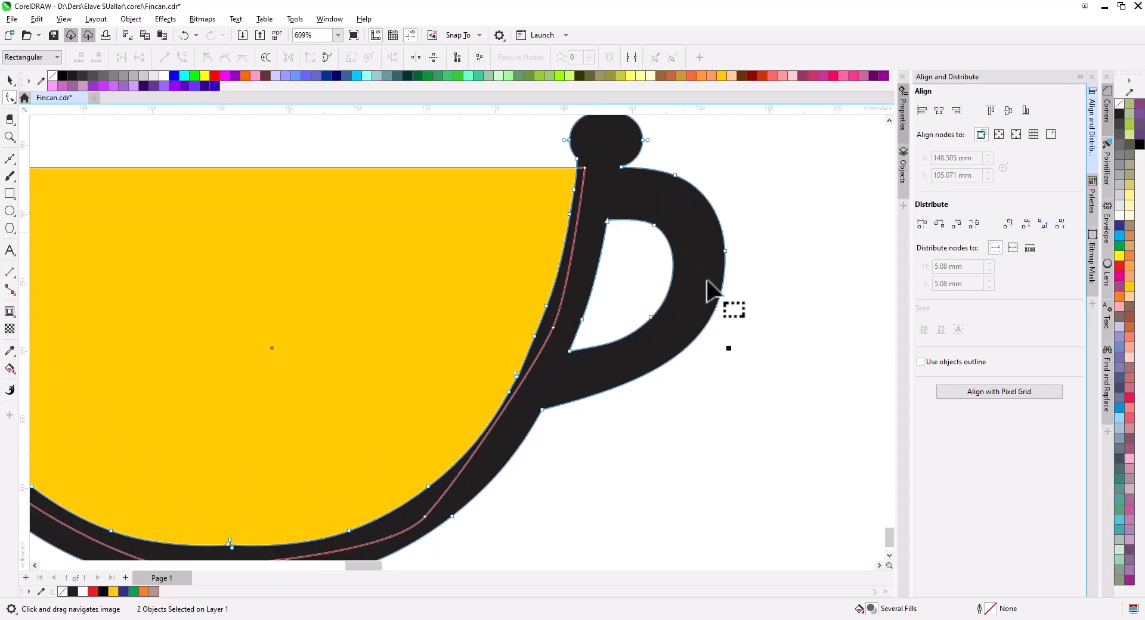
Step: Move the whole cup onto the black logo background into the gap between HO and SE
click(8, 79)
scroll(527, 346, down, 3)
drag(526, 388, 595, 456)
drag(330, 317, 726, 543)
scroll(522, 455, down, 2)
drag(522, 456, 515, 204)
drag(515, 200, 517, 275)
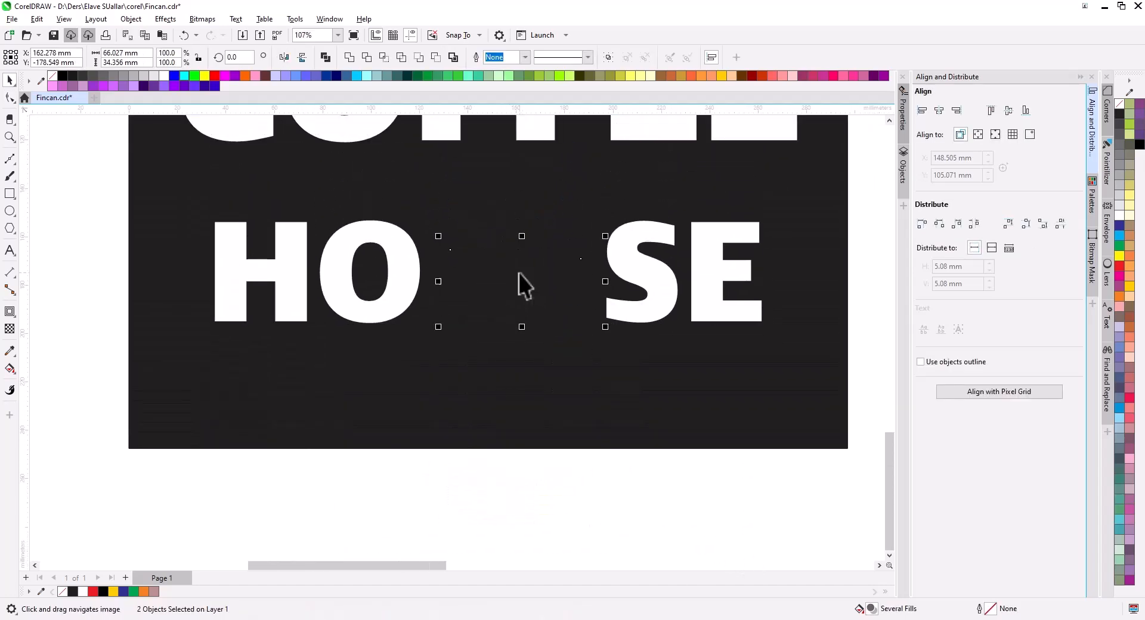
Step: Fill the cup's black wall and handle shape with white
click(534, 508)
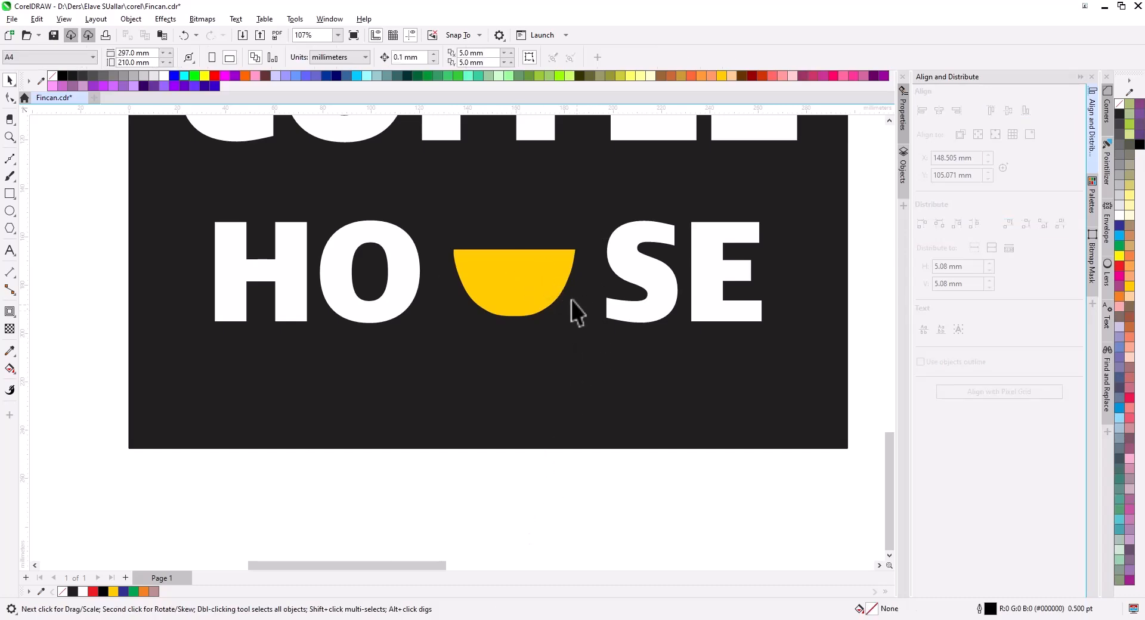
click(563, 299)
click(1119, 218)
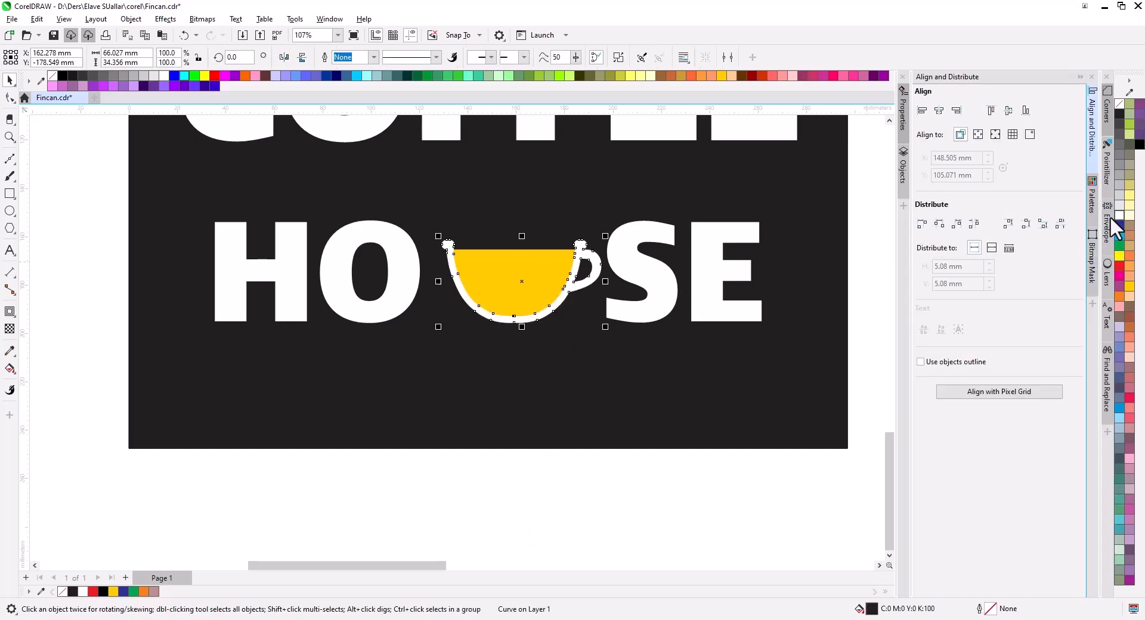
Step: Move the whole white-and-yellow cup closer to the O and enlarge it slightly so it fills the gap between HO and SE
drag(654, 531, 384, 204)
scroll(509, 258, up, 2)
drag(508, 258, 493, 274)
drag(644, 225, 655, 216)
scroll(512, 300, down, 8)
click(526, 395)
drag(529, 397, 524, 438)
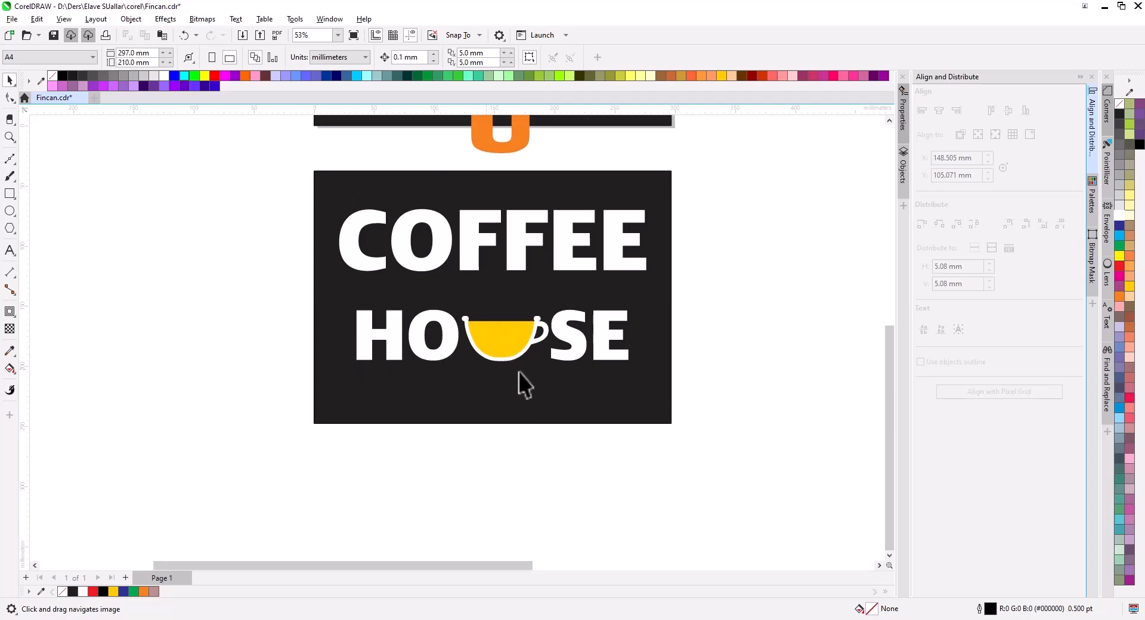
Step: Examine the second COFFEE HOUSE variant, checking how the simplified cup fits between the letters
scroll(507, 353, down, 1)
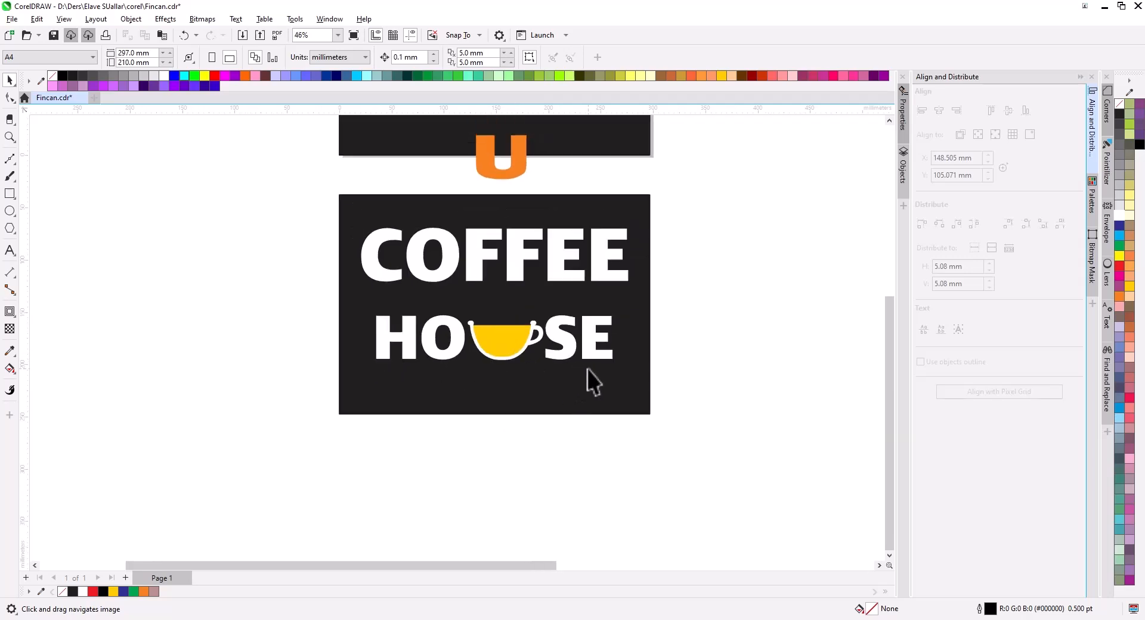
scroll(521, 324, up, 3)
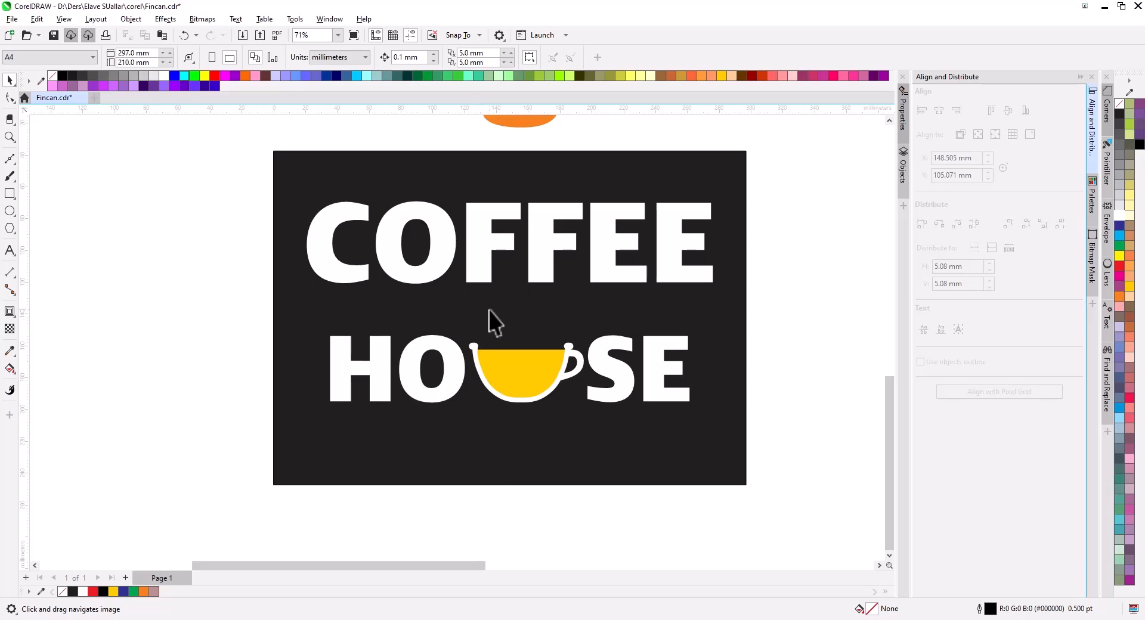
drag(511, 368, 523, 421)
scroll(461, 339, up, 1)
scroll(432, 305, up, 7)
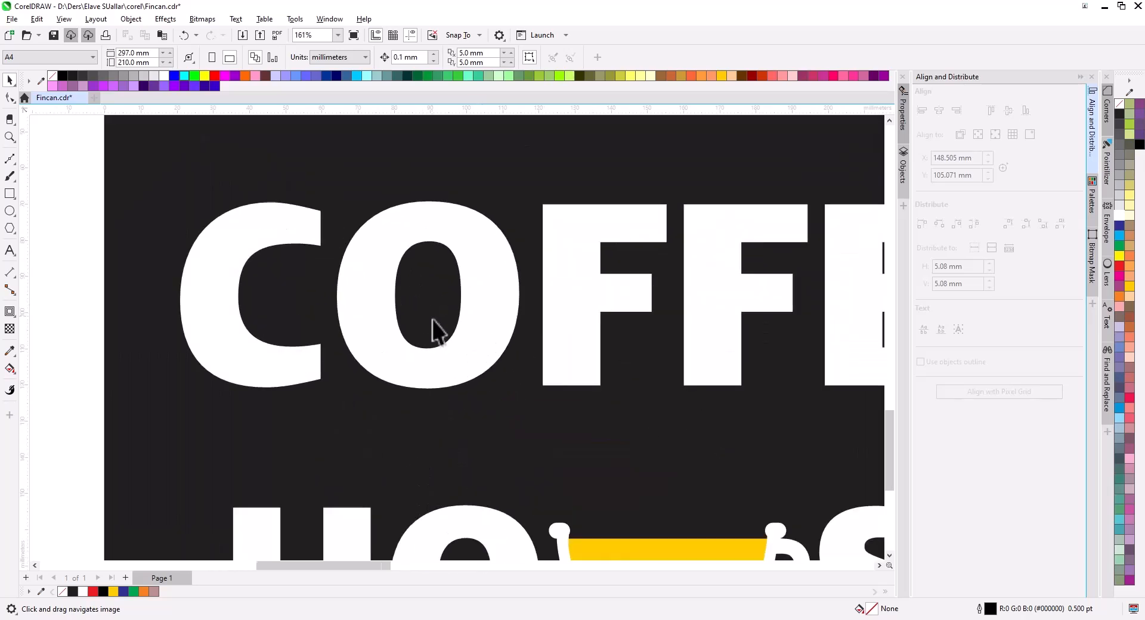
scroll(435, 307, down, 4)
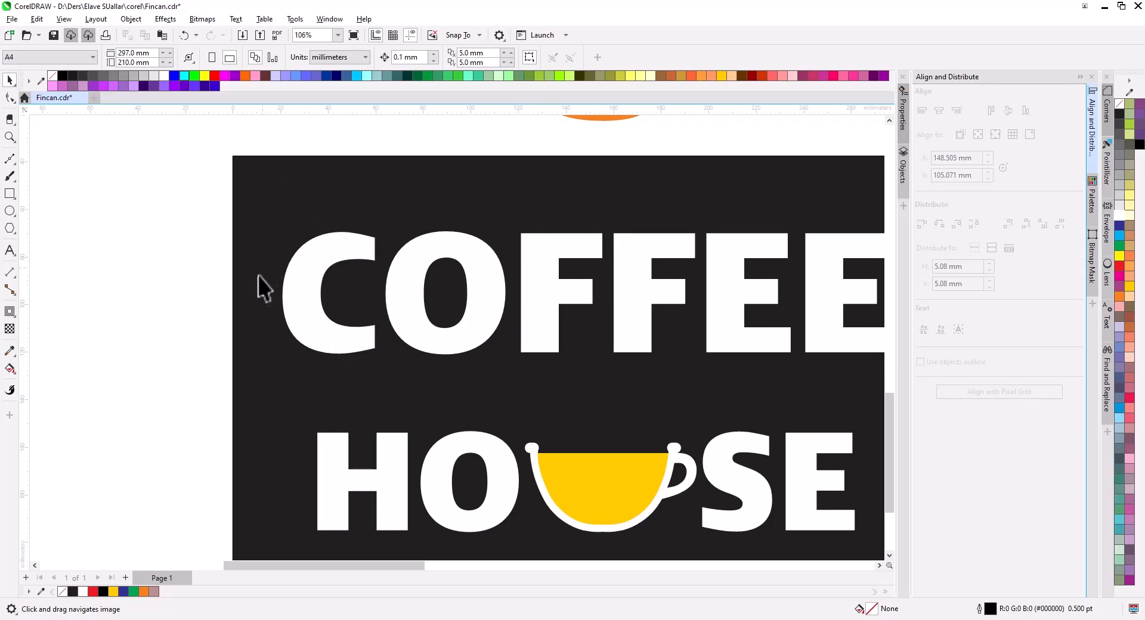
scroll(542, 377, down, 4)
Step: Examine the first black-background variant with the steaming cup on the U, in full and up close
drag(622, 293, 598, 459)
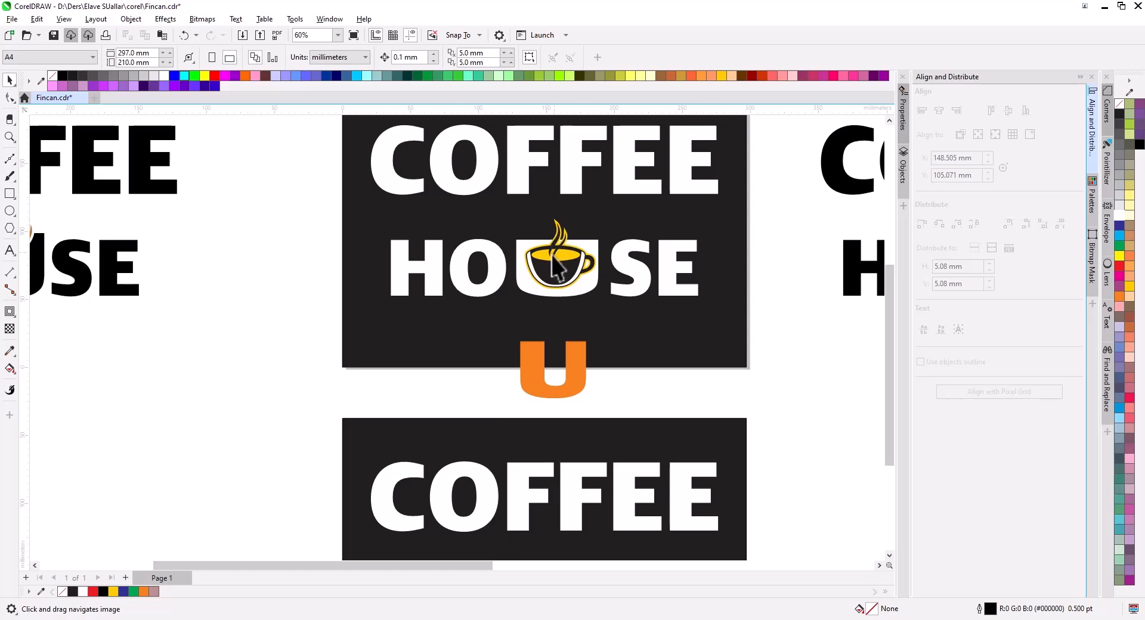
drag(593, 324, 594, 307)
drag(581, 351, 579, 298)
scroll(573, 286, down, 2)
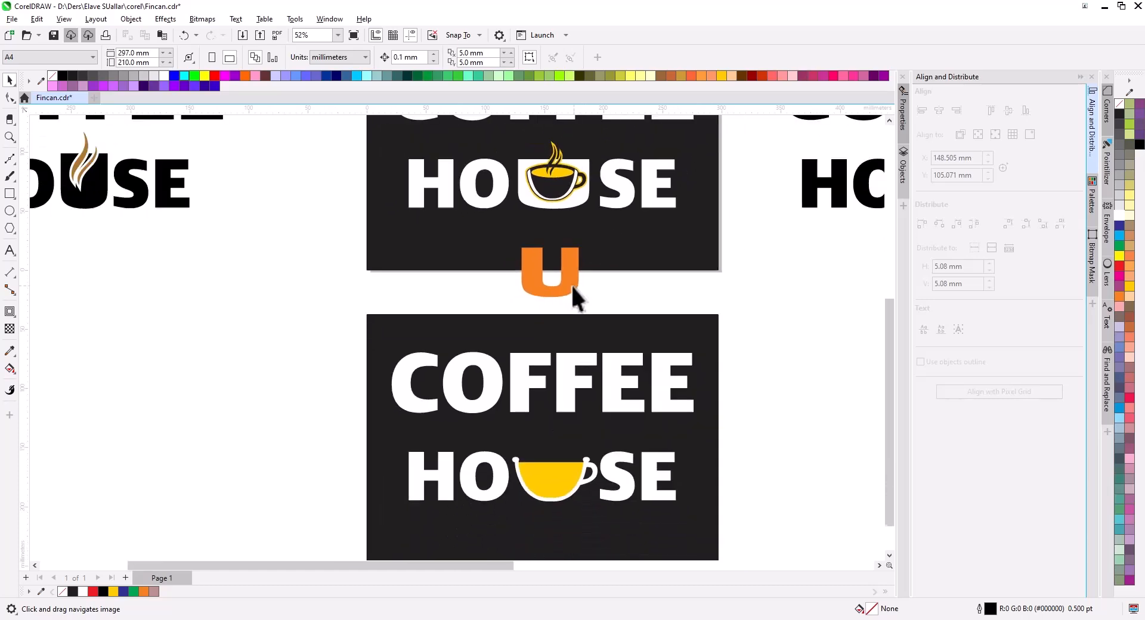
drag(603, 345, 596, 281)
drag(585, 198, 796, 349)
scroll(373, 324, up, 7)
drag(703, 302, 588, 316)
drag(821, 317, 410, 355)
drag(787, 322, 422, 350)
drag(716, 353, 578, 364)
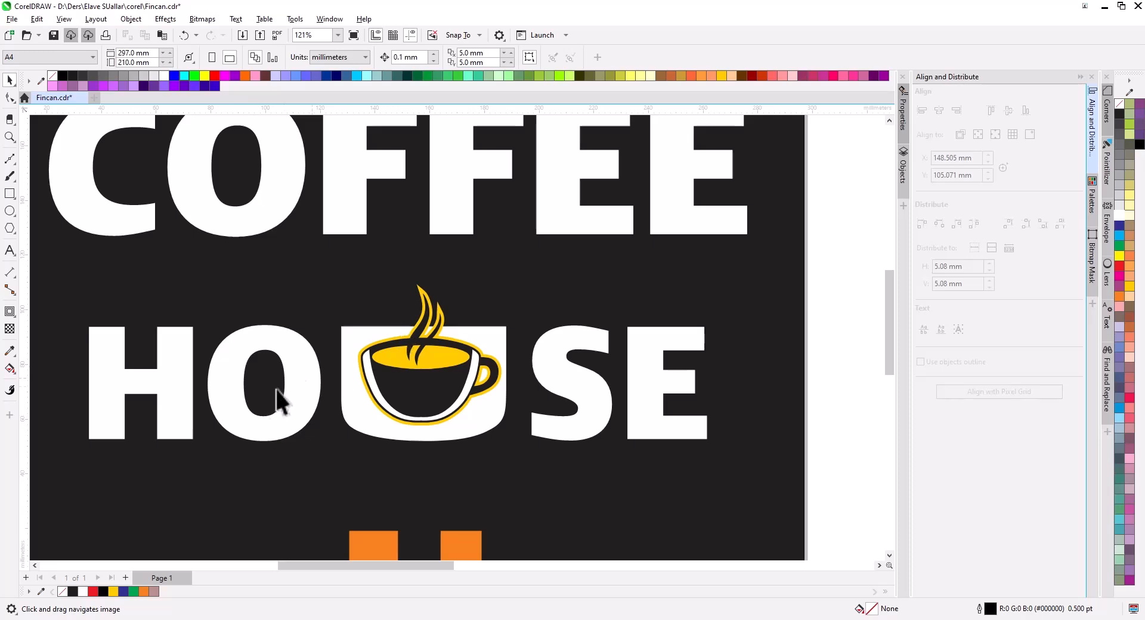
scroll(541, 400, down, 1)
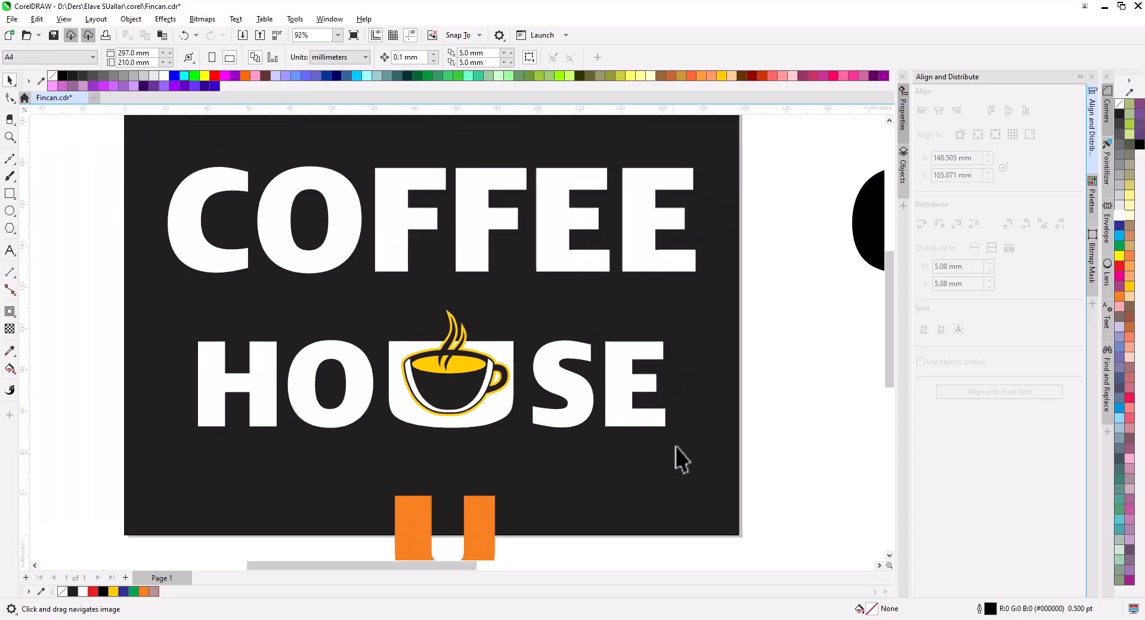
scroll(301, 405, up, 5)
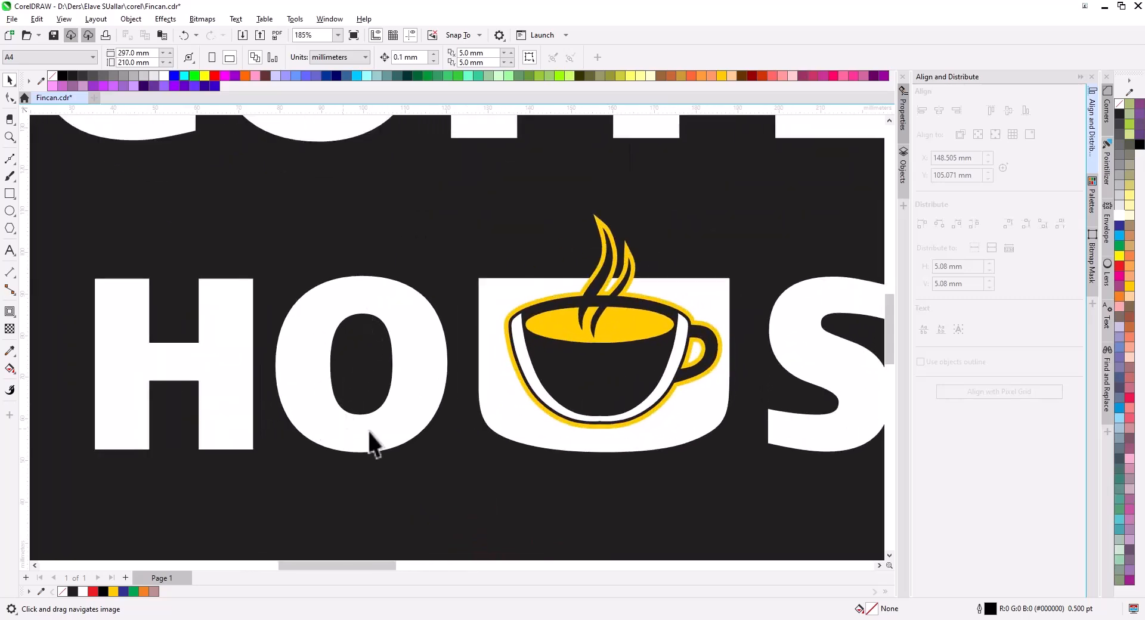
scroll(311, 371, down, 5)
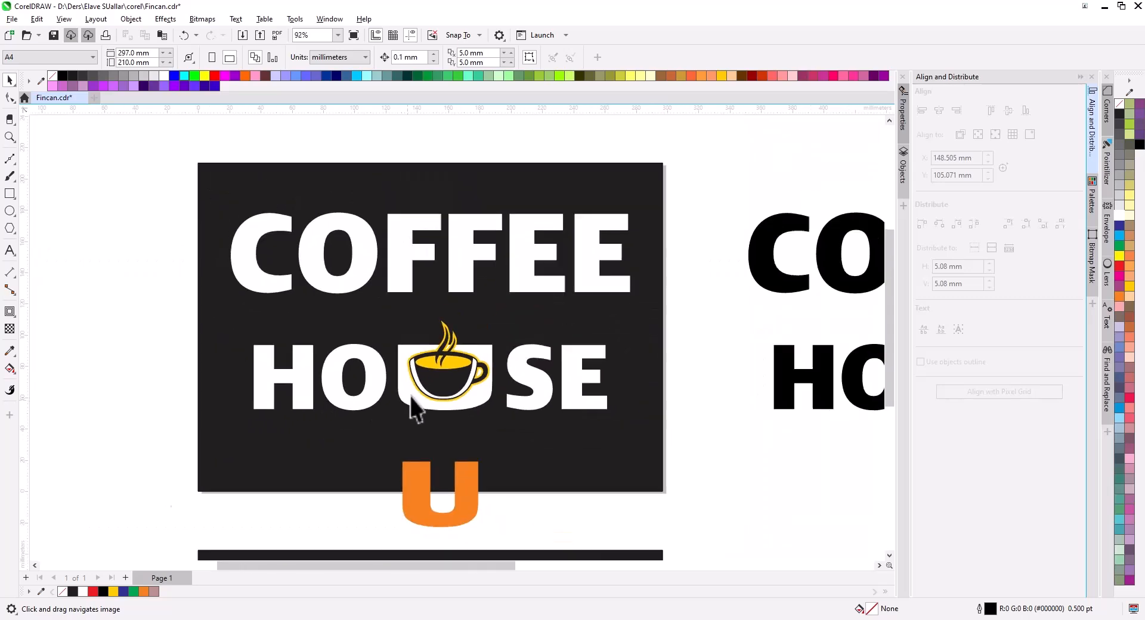
Step: Switch to the Yandex Images page in the browser and search for "rjat dtrnjh"
click(422, 619)
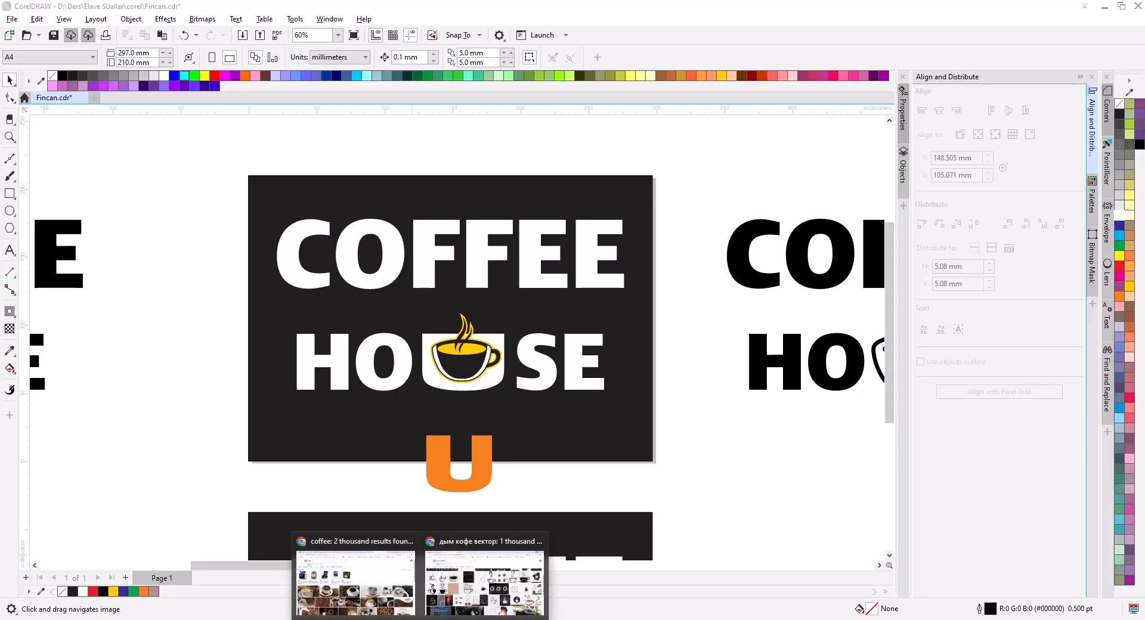
click(479, 598)
click(248, 106)
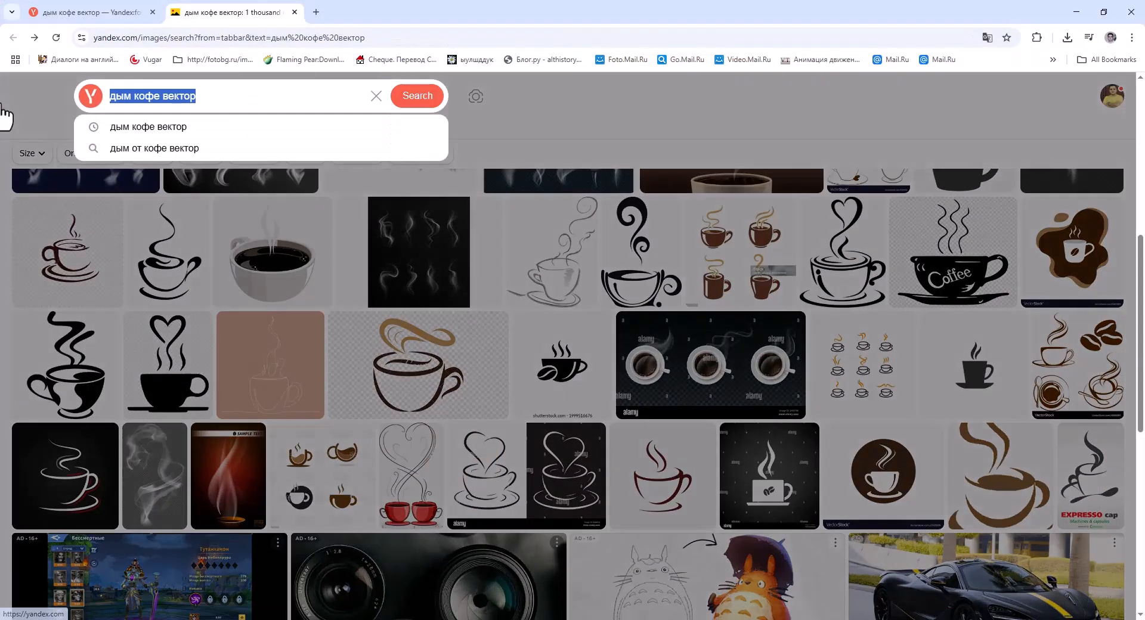
text(rjat dtrnjh)
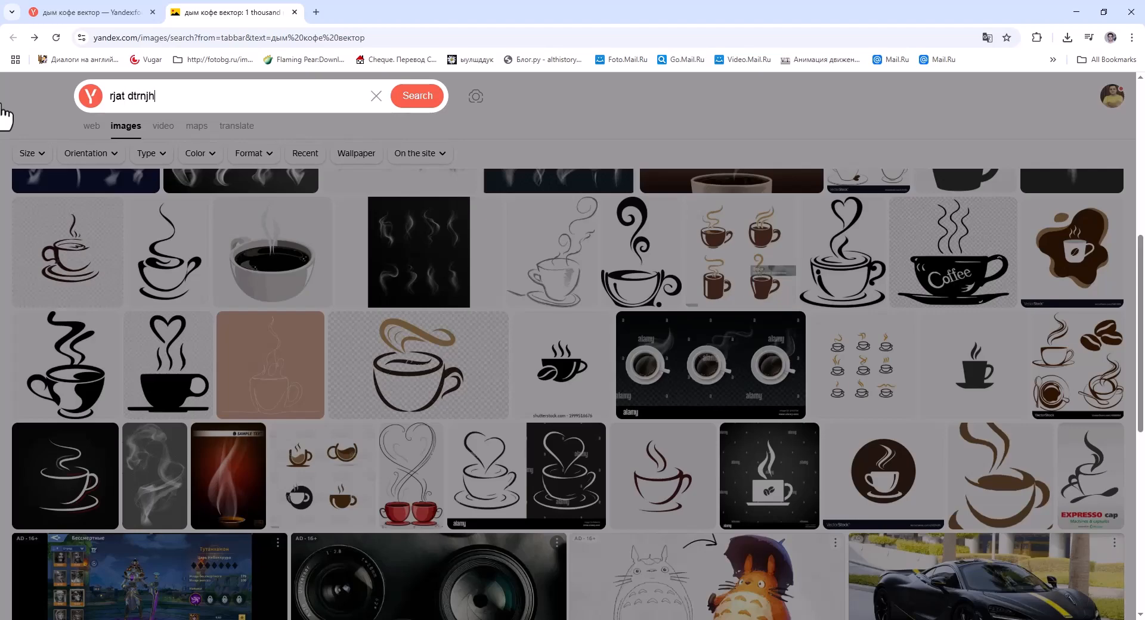
key(Return)
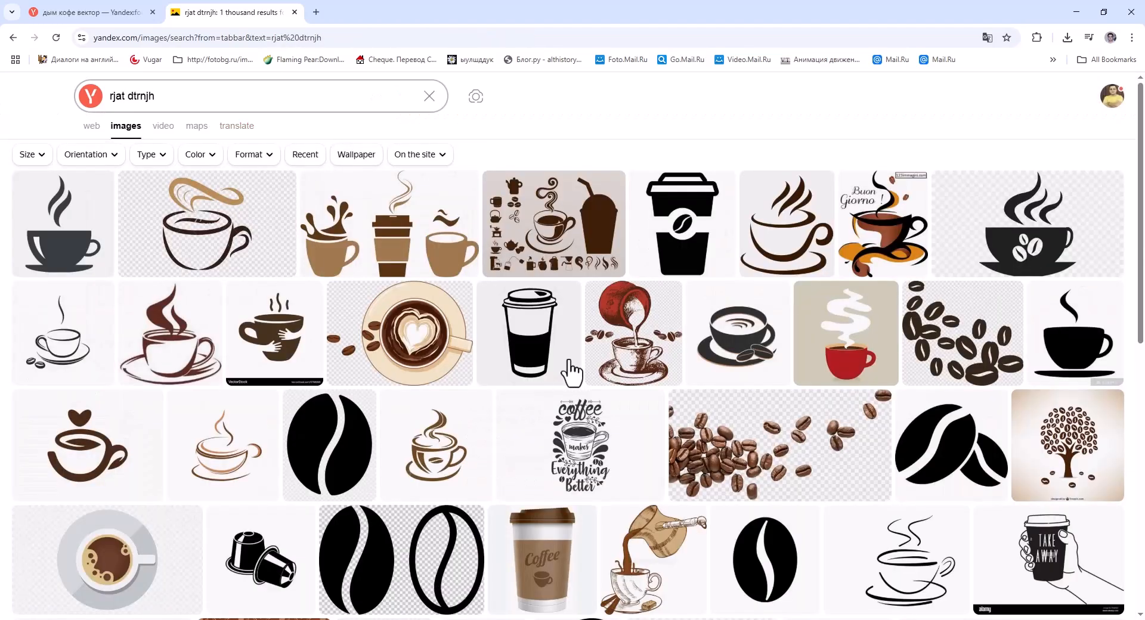
Step: Browse the image results for coffee references and open the picture of scattered coffee beans on a transparent background
scroll(573, 373, down, 3)
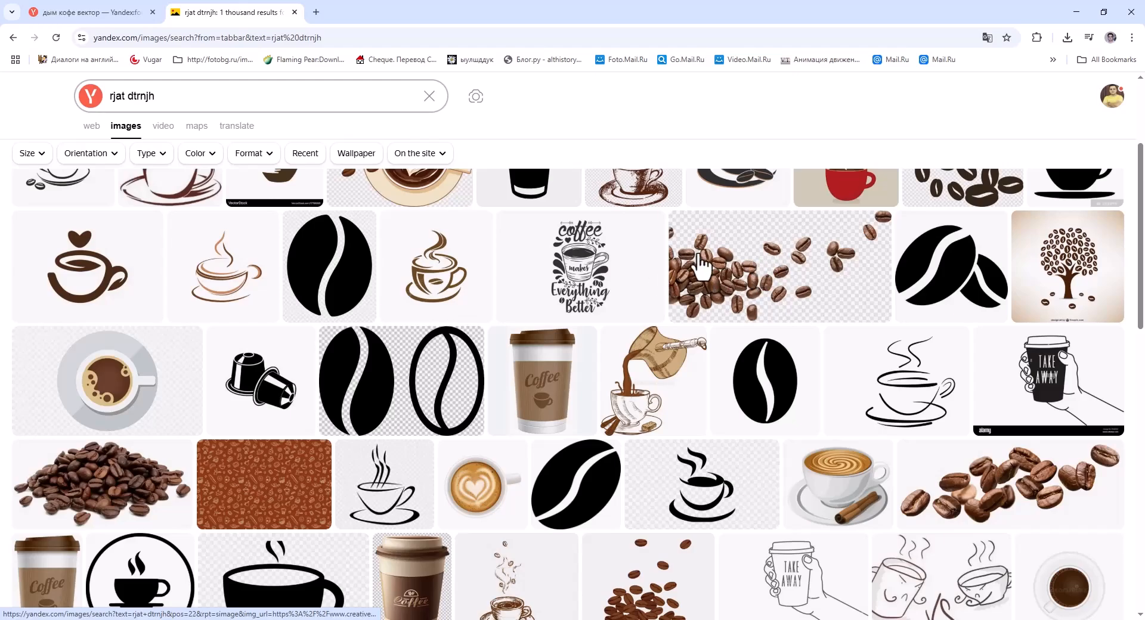
scroll(734, 304, down, 4)
mouse_move(946, 260)
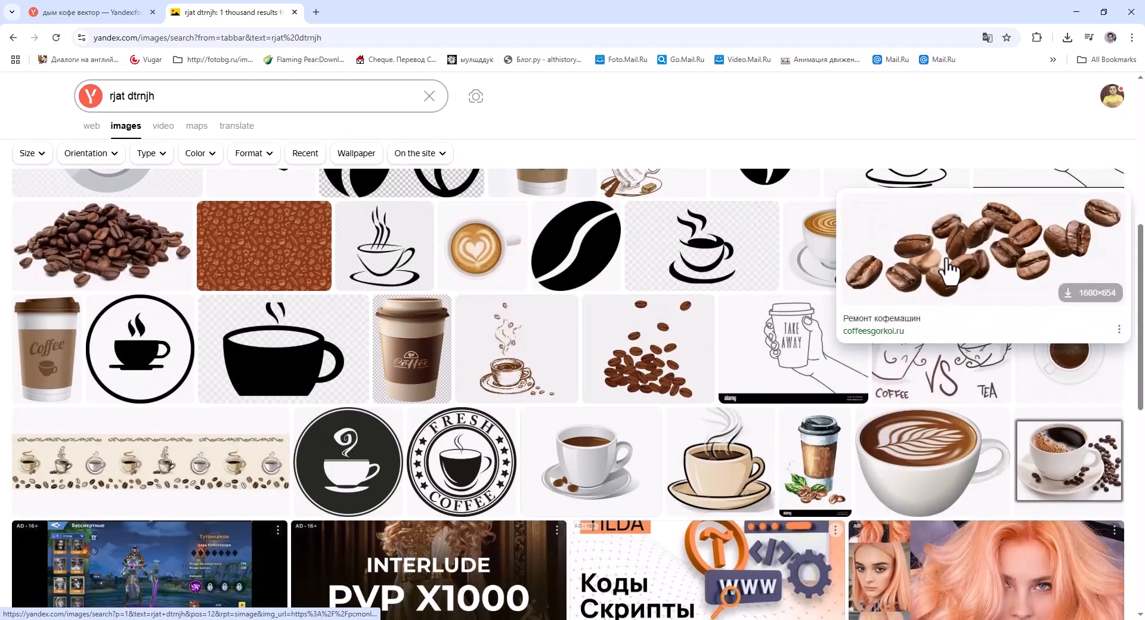
scroll(543, 358, down, 12)
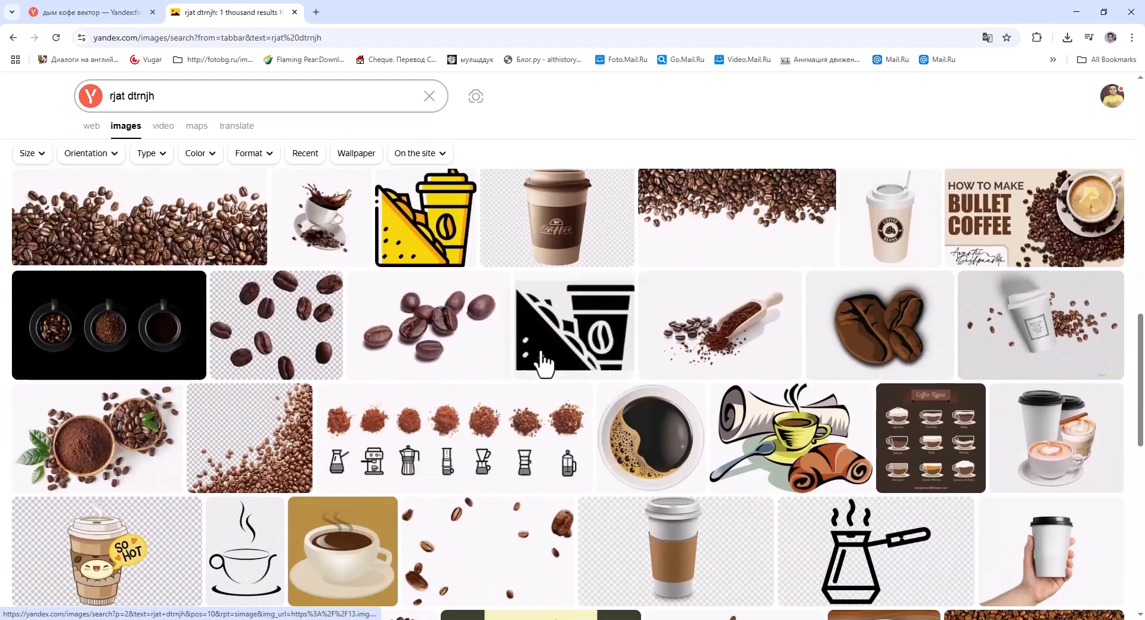
scroll(361, 382, down, 3)
mouse_move(364, 393)
scroll(364, 394, down, 13)
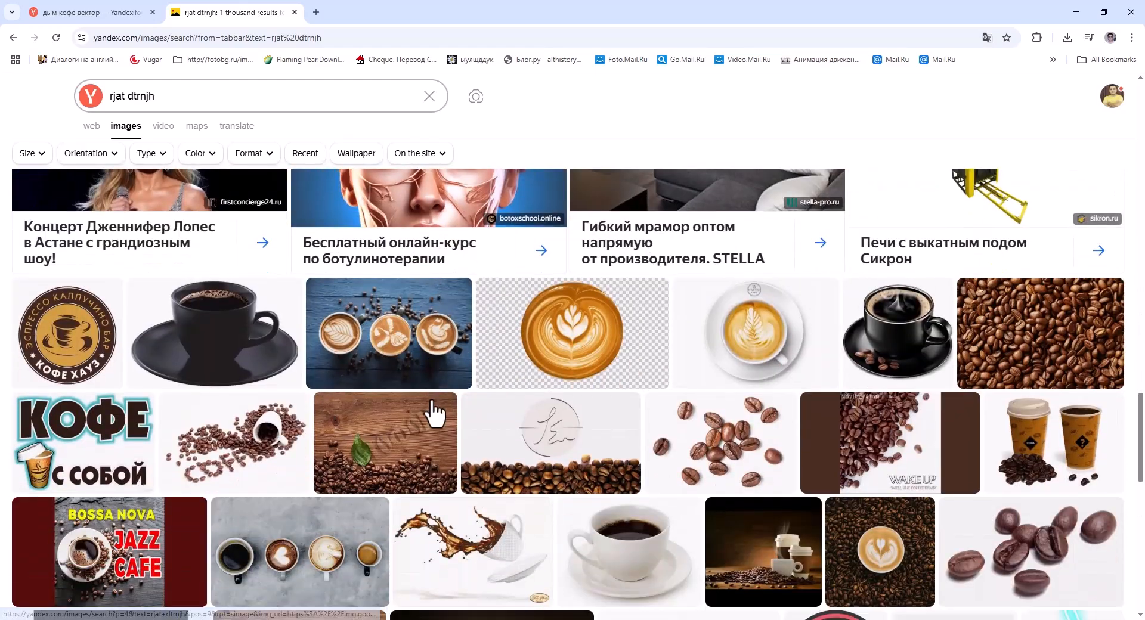
mouse_move(443, 412)
scroll(444, 414, down, 4)
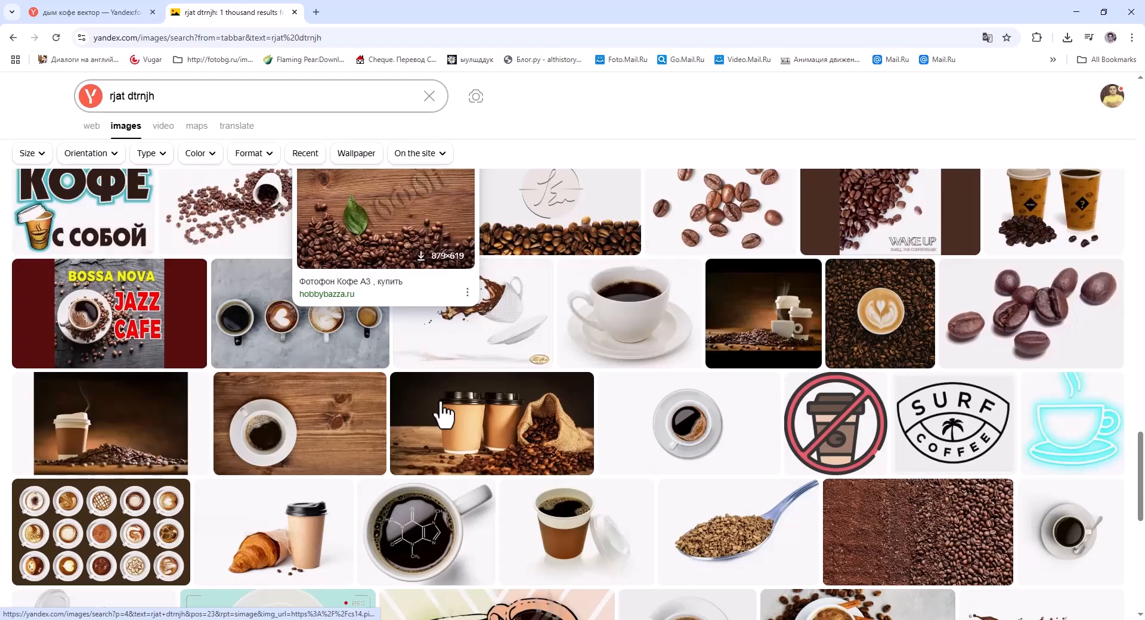
scroll(445, 414, up, 20)
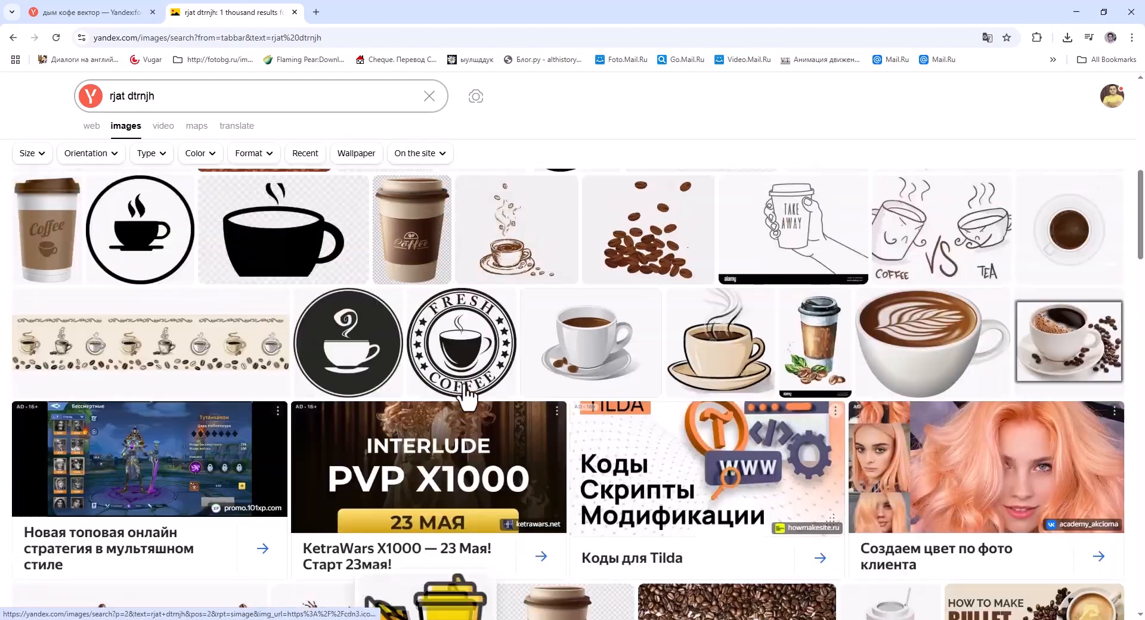
mouse_move(471, 382)
scroll(472, 382, up, 3)
click(736, 401)
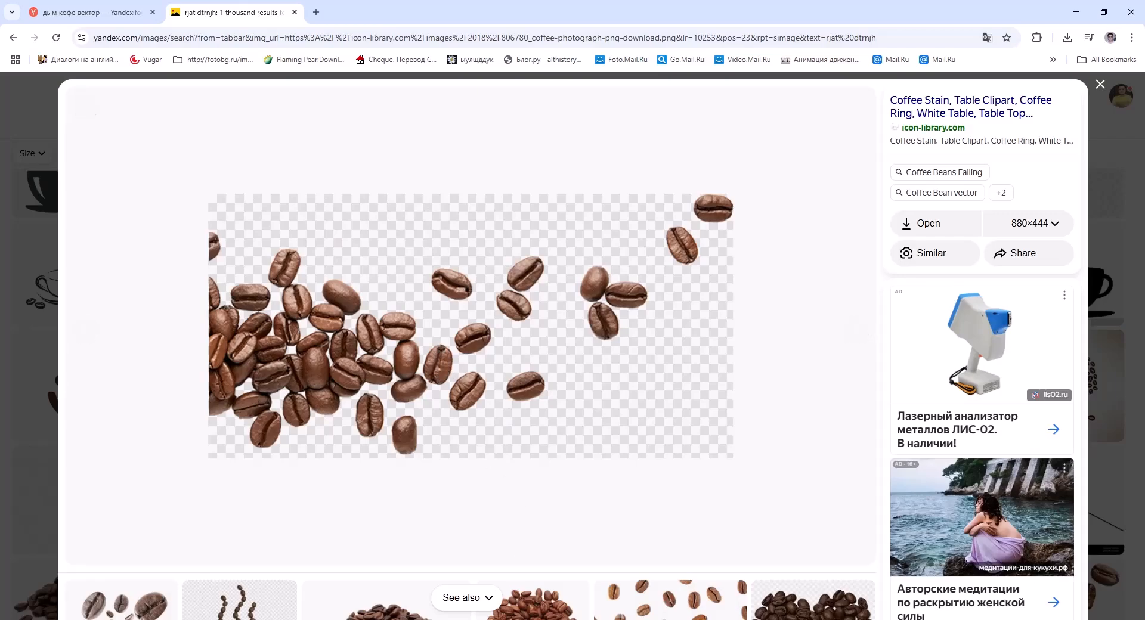
Step: Switch back to CorelDRAW and draw an ellipse about 48 × 29 mm in the empty area below the black COFFEE HOUSE text
key(alt+Tab)
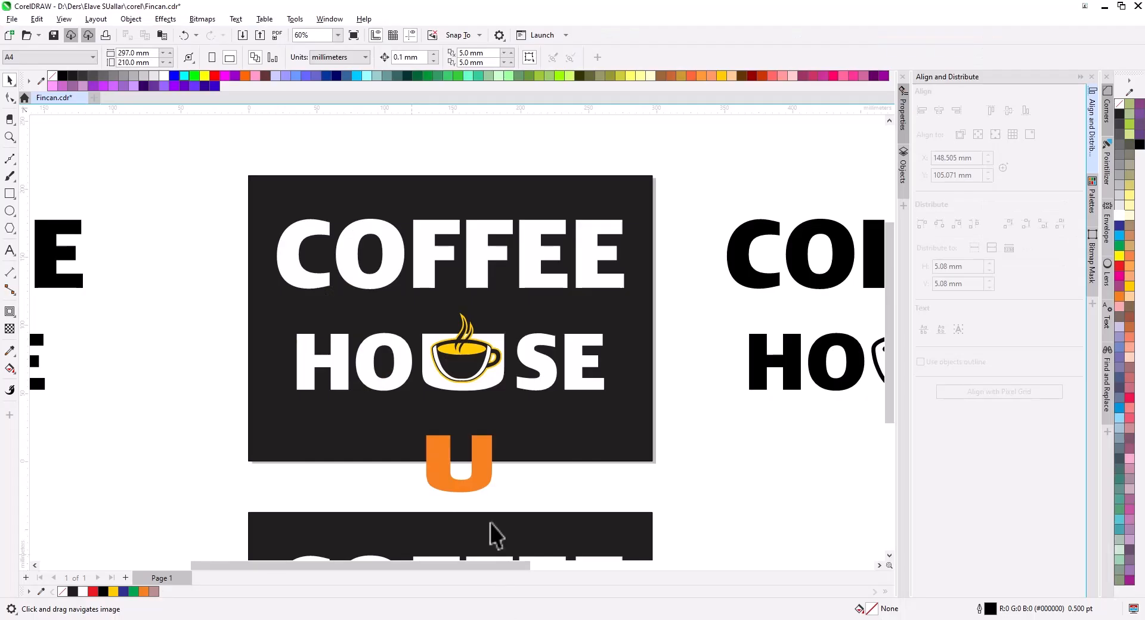
click(9, 210)
drag(514, 407, 579, 442)
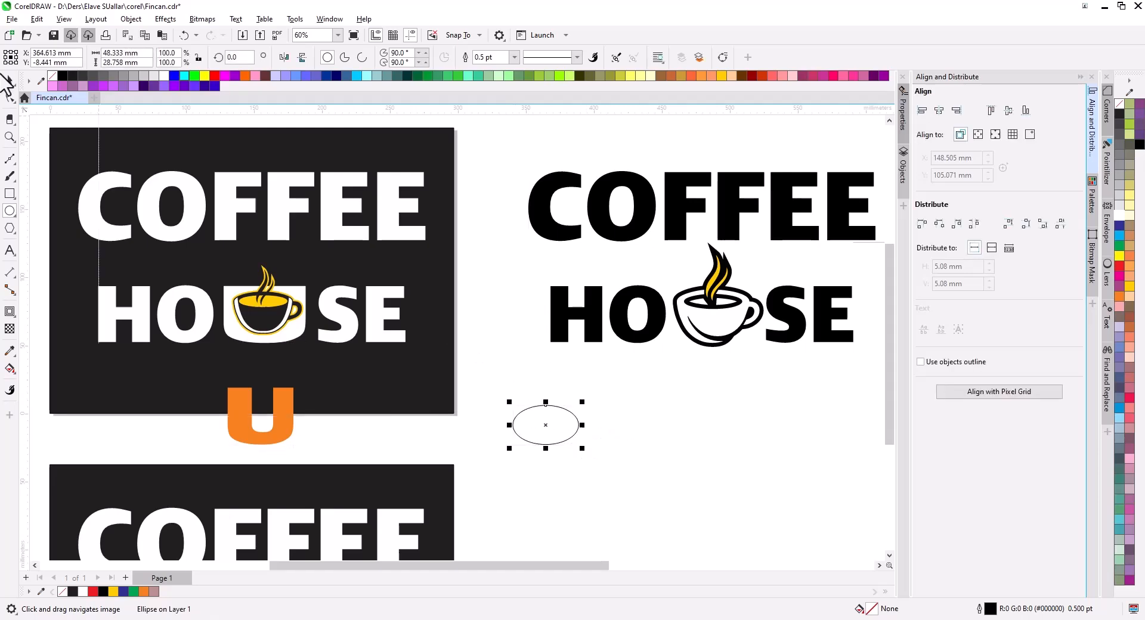
click(8, 80)
Step: Draw a thin horizontal rectangle across the ellipse and align their centres vertically
click(10, 195)
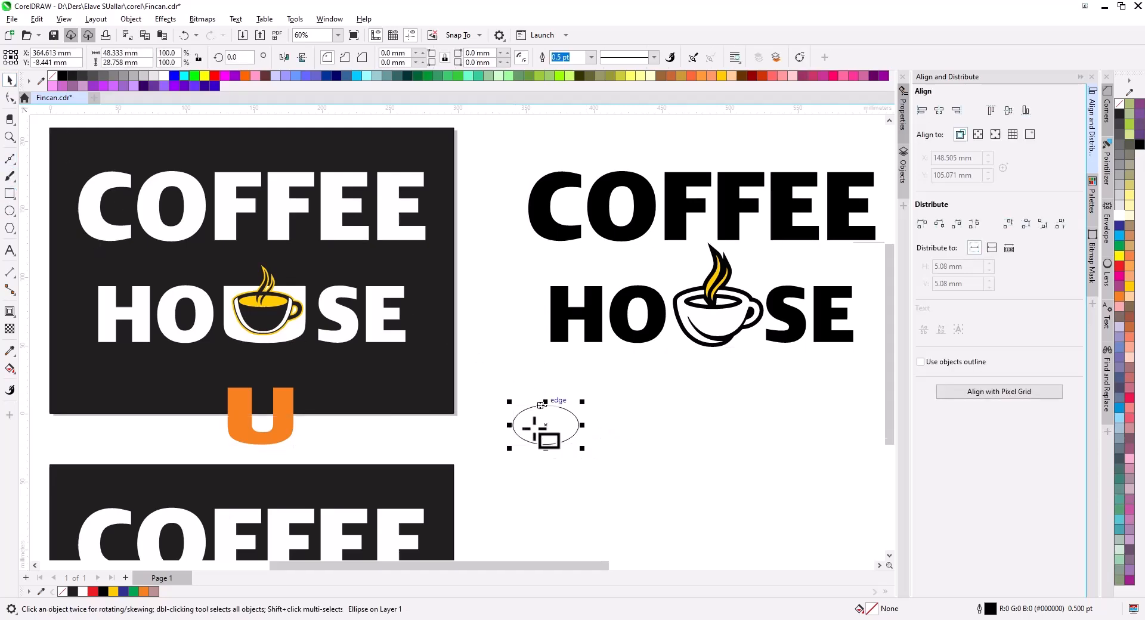
scroll(503, 429, up, 3)
drag(448, 396, 713, 418)
key(space)
drag(581, 393, 580, 407)
shift+click(572, 380)
key(e)
Step: Trim the ellipse with the thin rectangle and move the rectangle out below the two halves
click(369, 57)
click(633, 418)
drag(649, 412, 741, 475)
click(640, 416)
drag(441, 277, 228, 252)
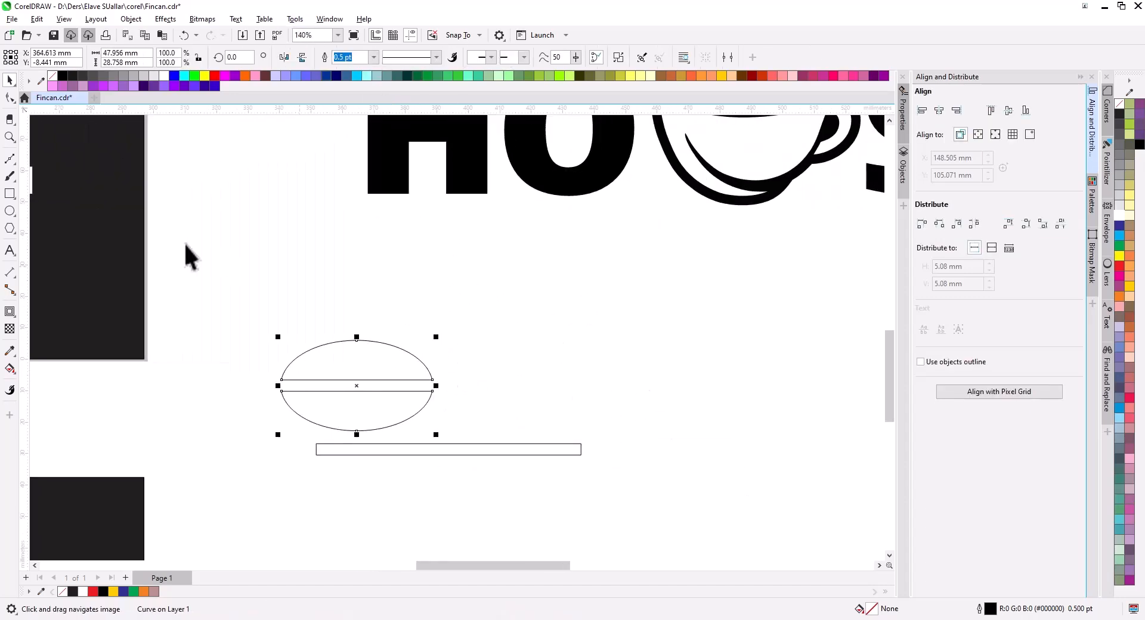
Step: Draw a rectangle about 51 × 29 mm beside the split ellipse and set its corner radius to 100 mm
click(11, 193)
mouse_move(481, 321)
mouse_down()
mouse_move(557, 388)
mouse_move(642, 411)
mouse_up()
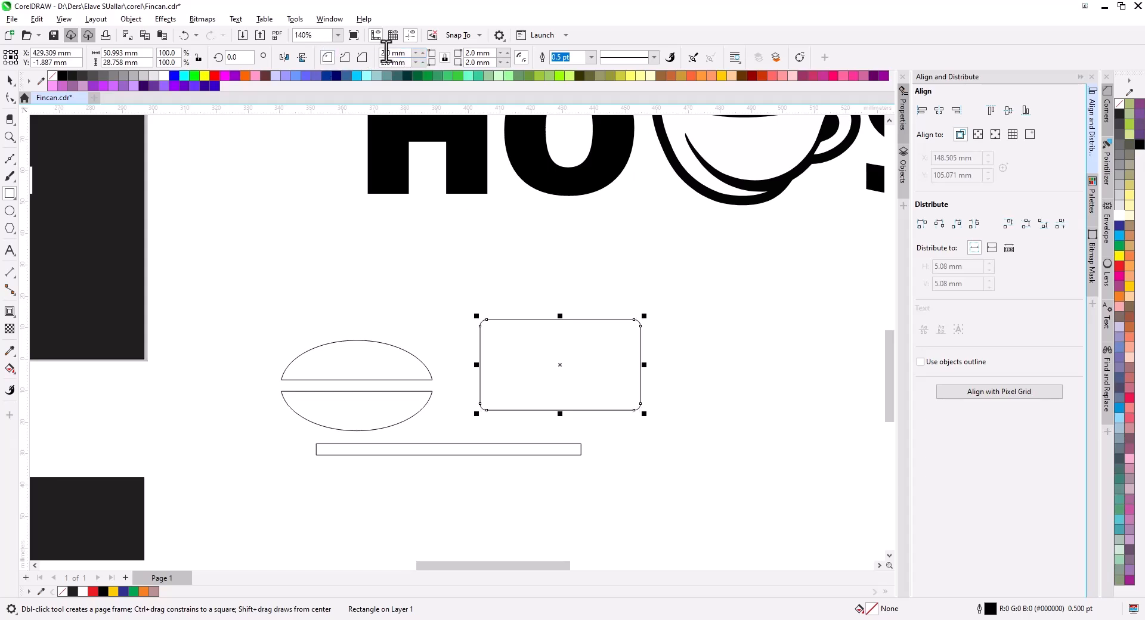
key(Return)
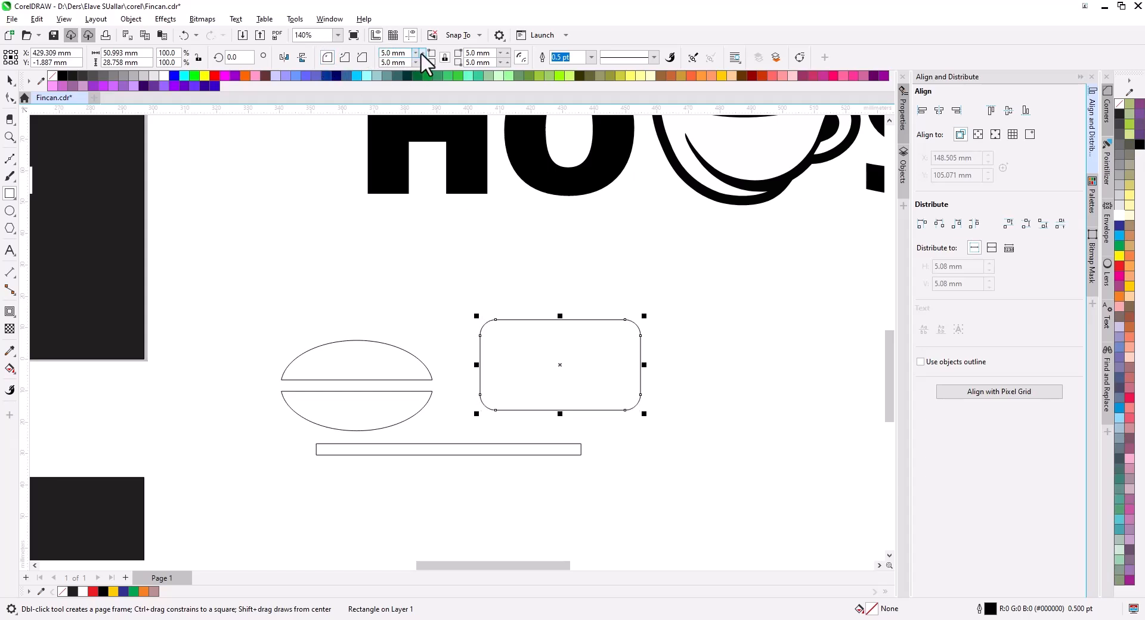
text(50)
key(Return)
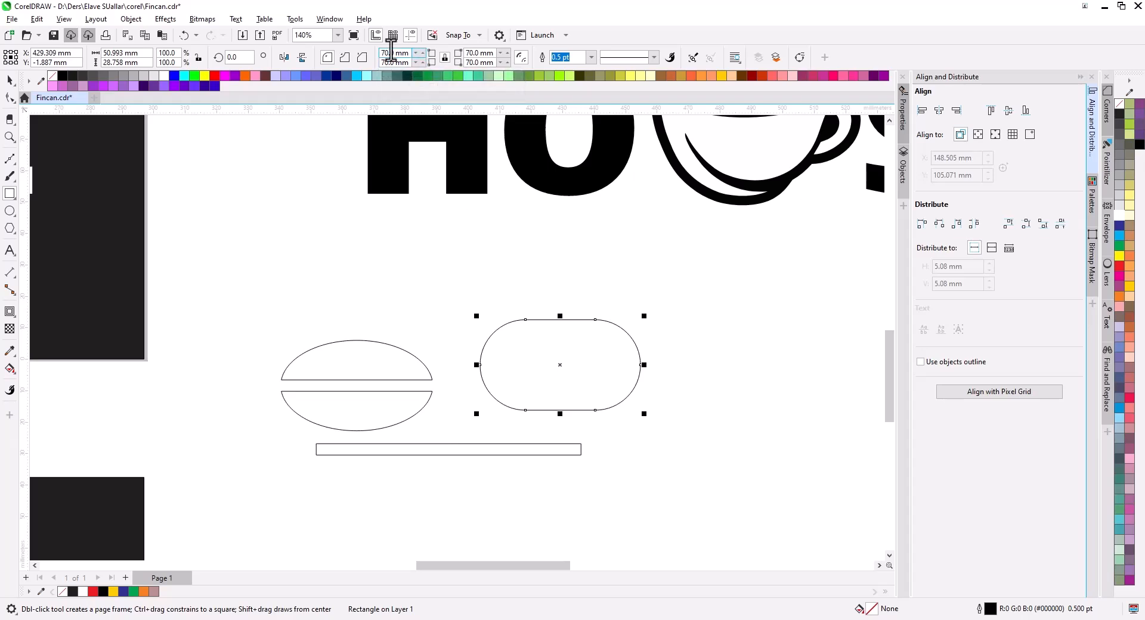
text(80)
key(Return)
text(90)
text(10)
click(8, 82)
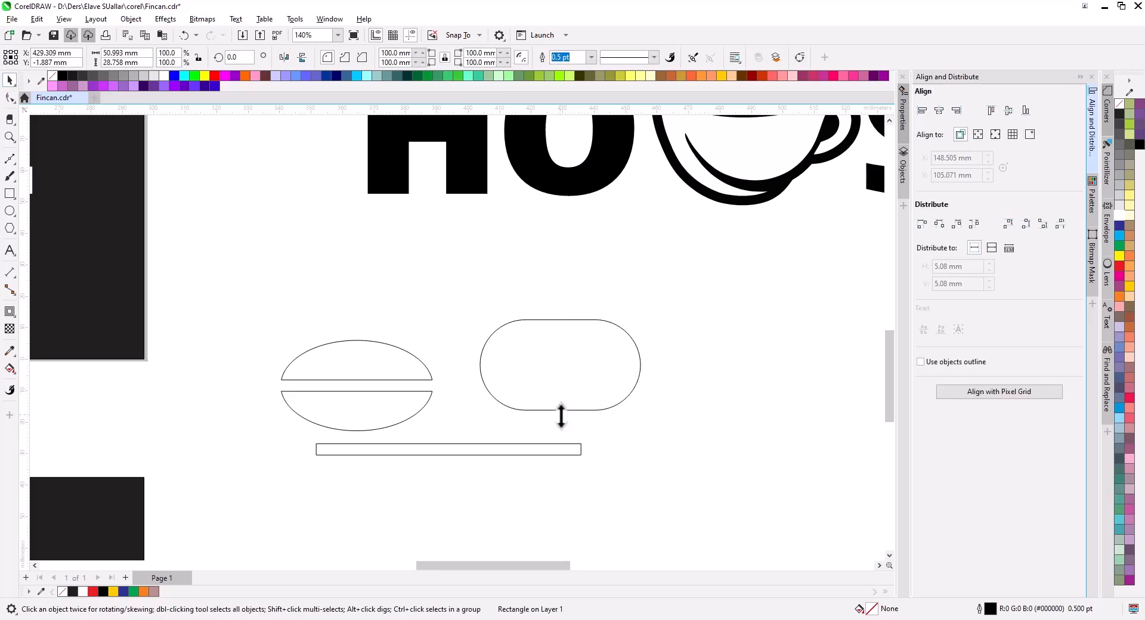
Step: Narrow the rounded rectangle to about 36 mm wide and convert it to curves
click(560, 412)
scroll(569, 388, up, 2)
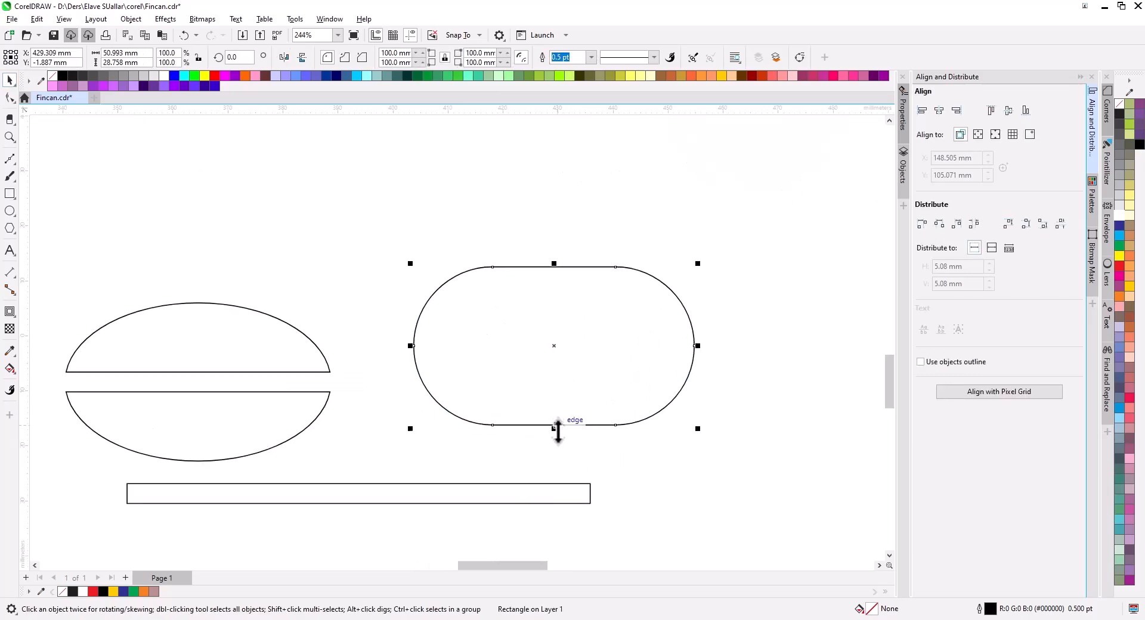
drag(702, 348, 618, 354)
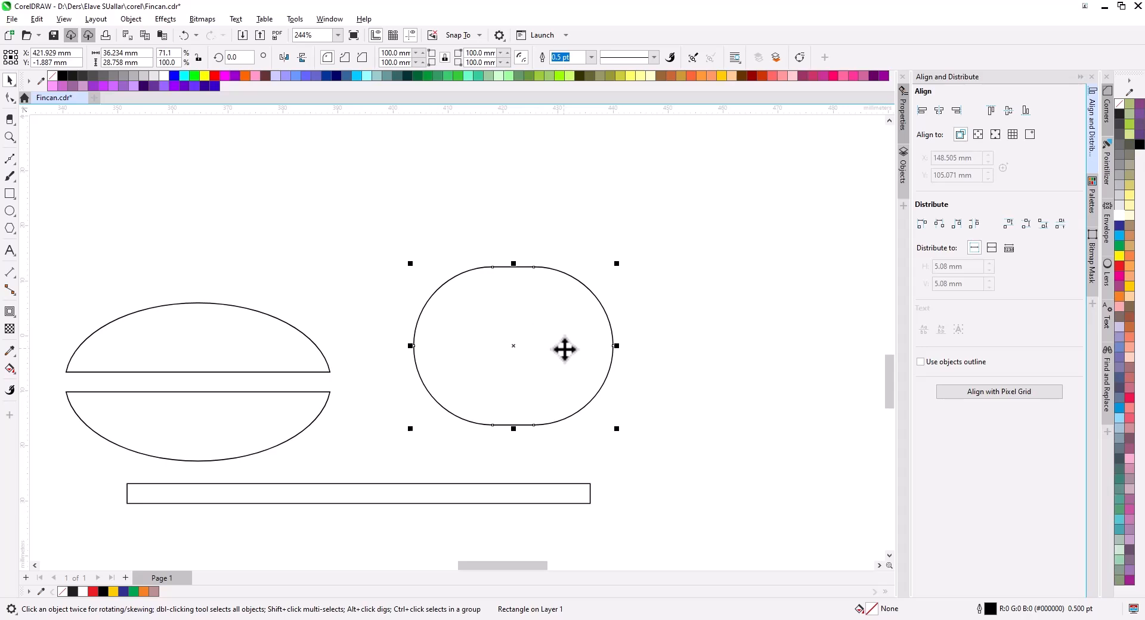
drag(621, 347, 656, 348)
key(ctrl+z)
key(ctrl+q)
Step: Try pulling the rounded shape's two side nodes slightly outward and undo both node moves
double_click(547, 316)
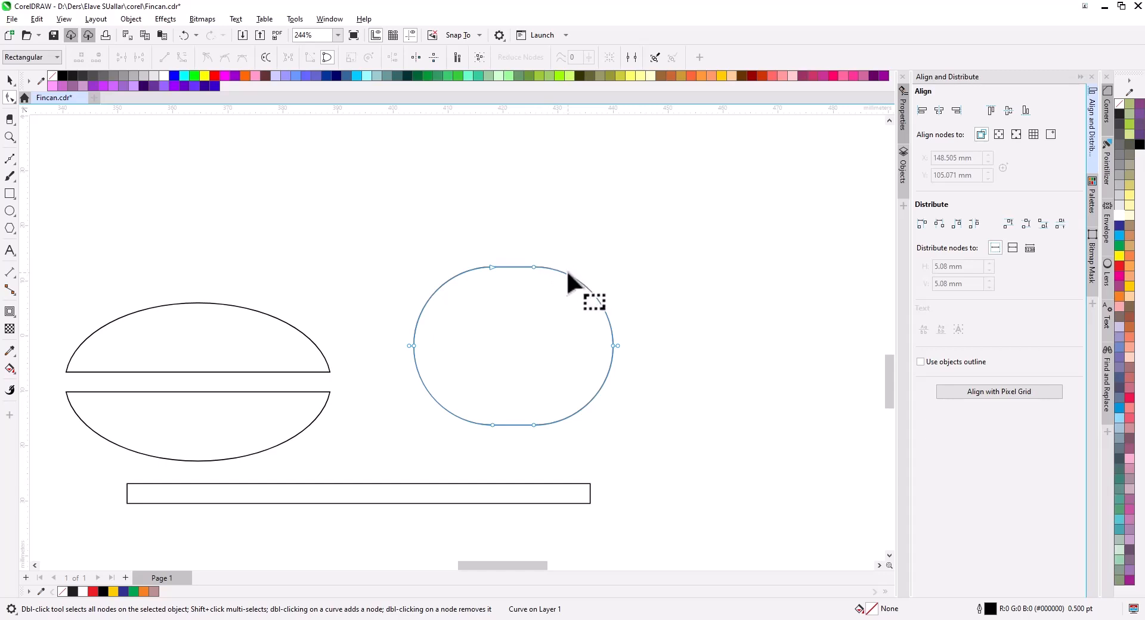
drag(651, 374, 522, 296)
drag(616, 346, 627, 345)
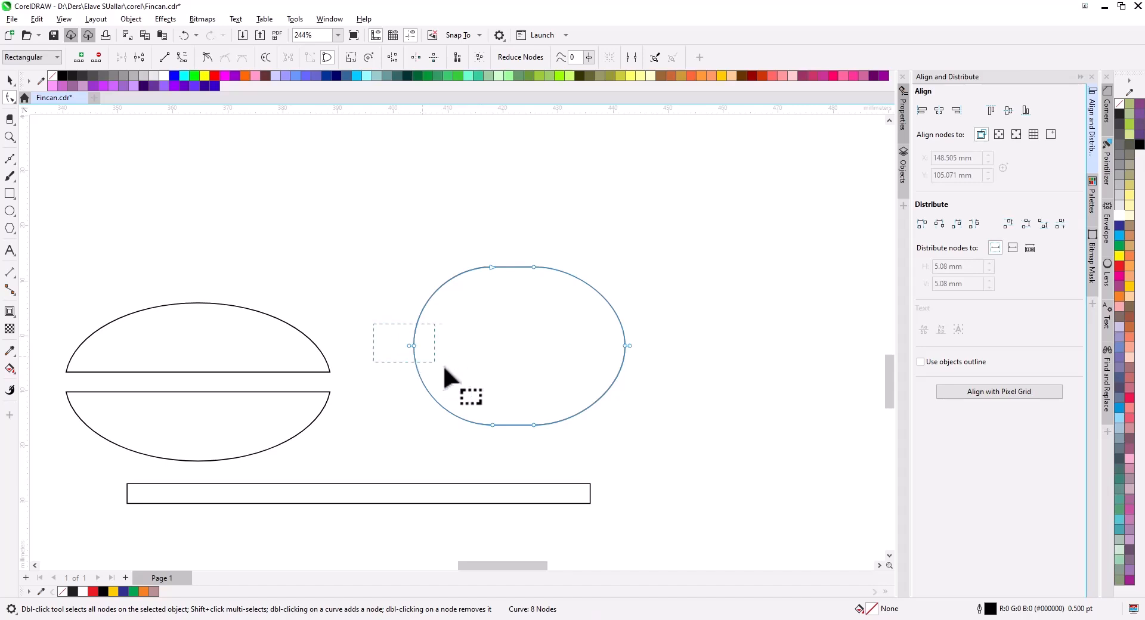
drag(412, 344, 398, 345)
key(ctrl+z)
key(ctrl+z)
click(9, 80)
click(334, 217)
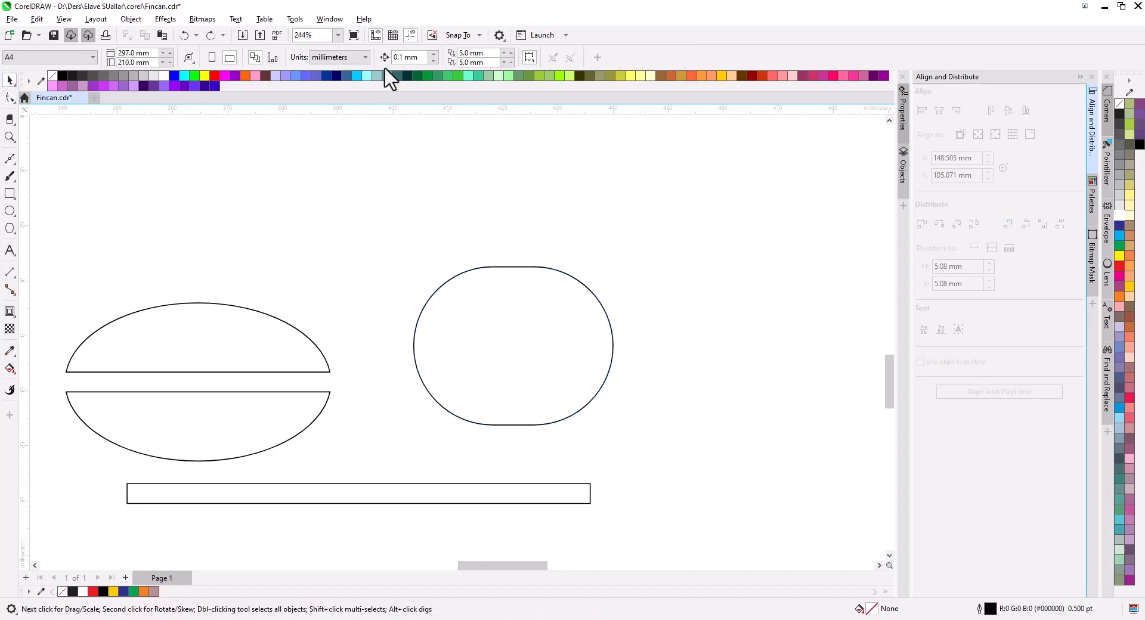
Step: Nudge the rounded shape's two side nodes slightly outward and stretch the shape to about 48 mm wide
double_click(545, 359)
key(Right)
drag(359, 319, 441, 375)
key(Left)
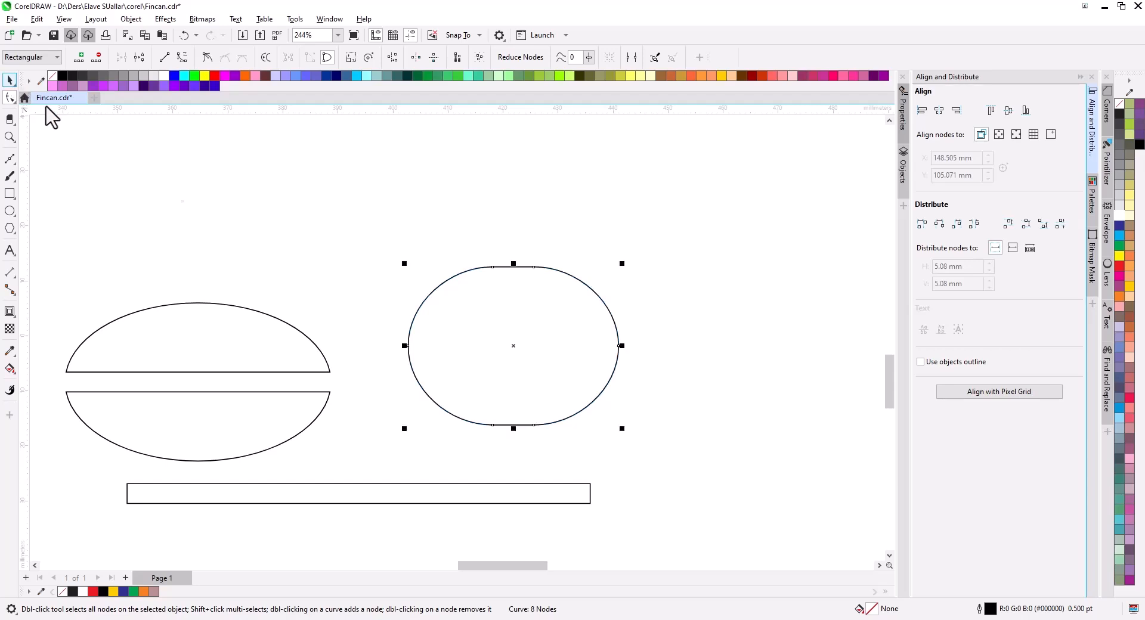
click(10, 79)
drag(630, 345, 673, 345)
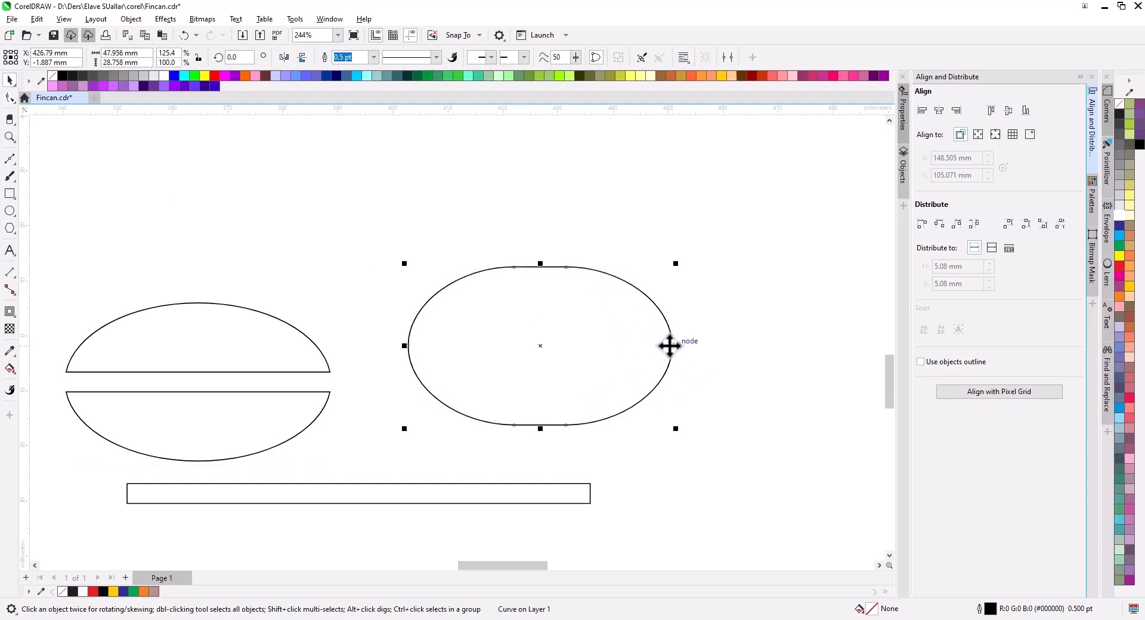
Step: Move the thin rectangle over the rounded shape and align their centers horizontally and vertically
drag(317, 495, 528, 338)
shift+click(537, 374)
key(e)
key(c)
Step: Trim the rounded shape with the thin rectangle and delete the rectangle, leaving two bean halves
click(635, 209)
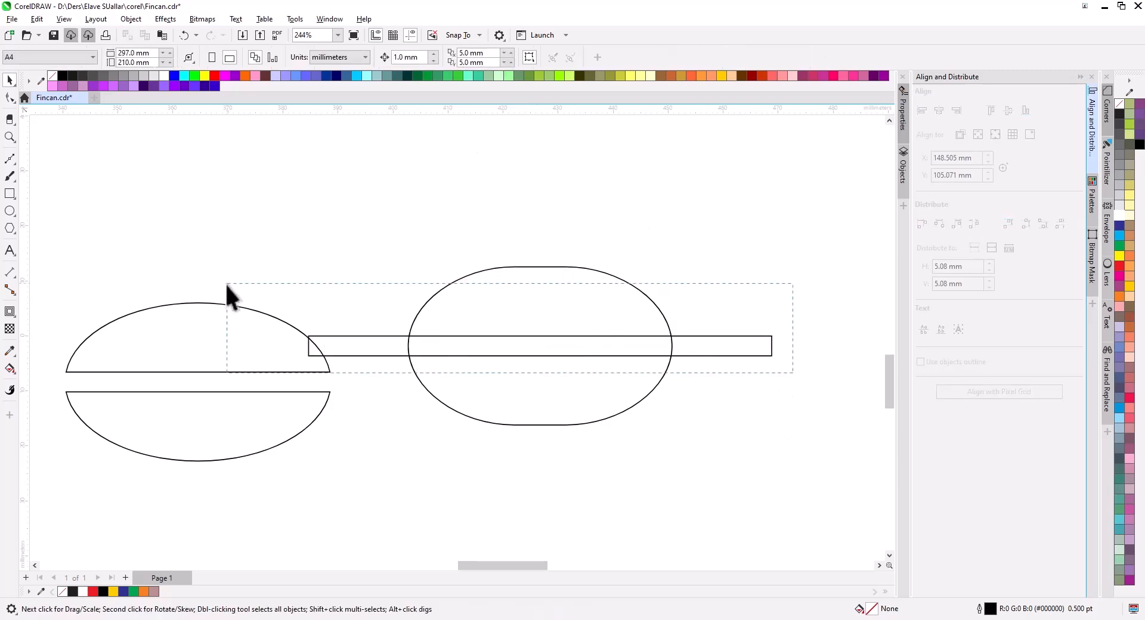
drag(227, 285, 227, 285)
click(707, 352)
key(Delete)
Step: Switch to Chrome to compare the bean shapes with the coffee-bean reference photo and return to CorelDRAW
scroll(634, 376, down, 6)
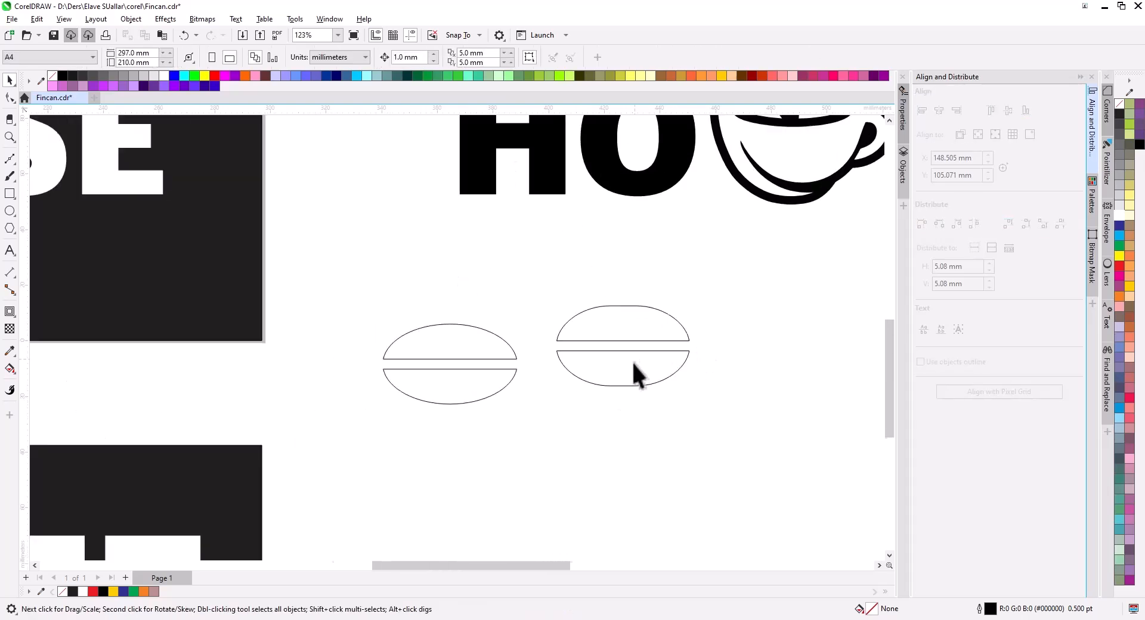
drag(734, 422, 752, 393)
mouse_move(424, 619)
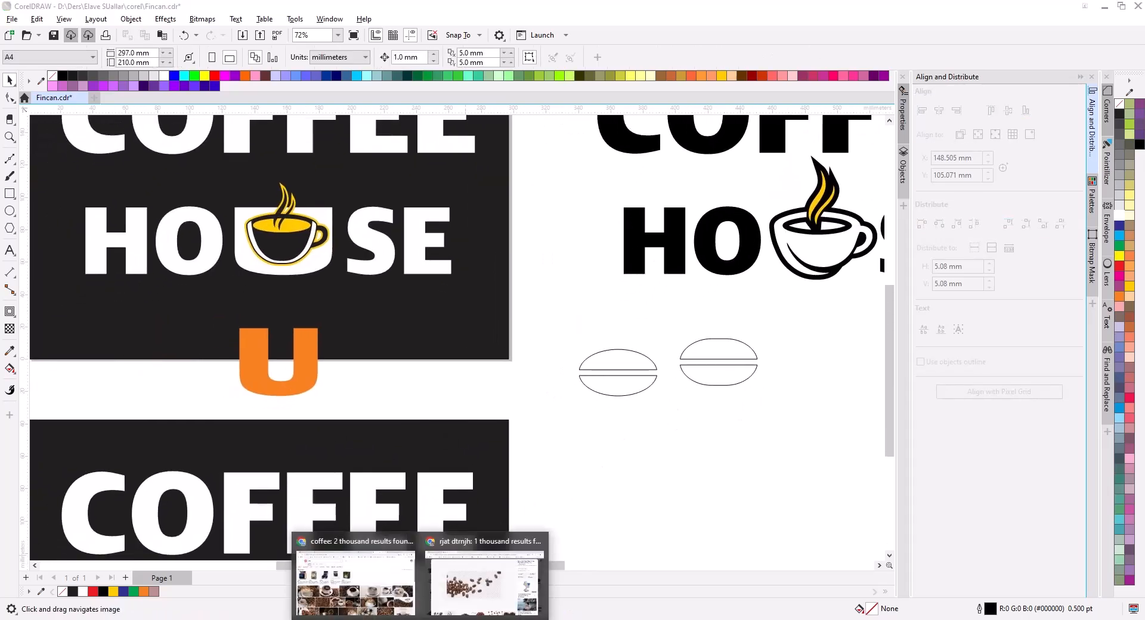
click(477, 581)
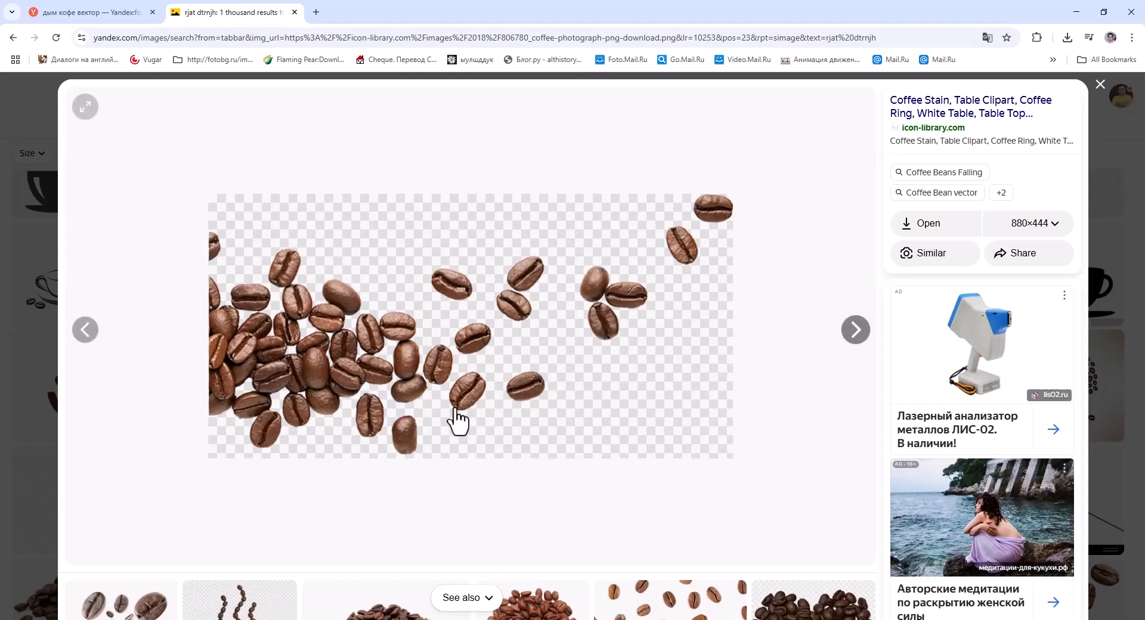
key(alt+Tab)
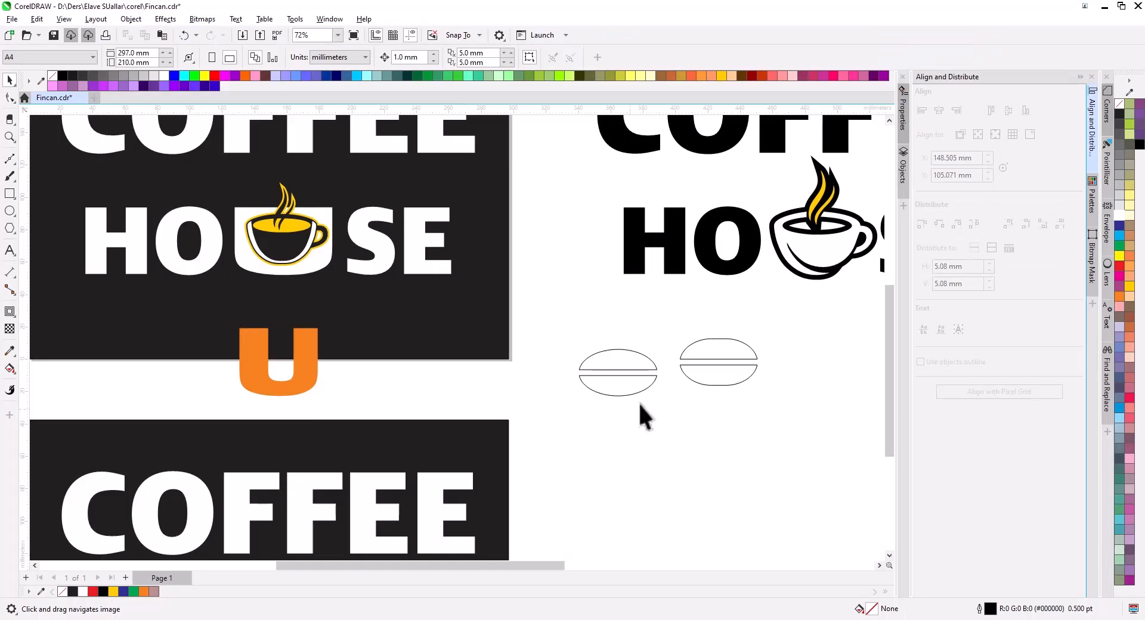
Step: Delete the split ellipse and move the split rounded shape onto the black background below the HO letters
click(713, 377)
key(Delete)
click(713, 372)
drag(713, 370, 213, 371)
scroll(429, 358, up, 3)
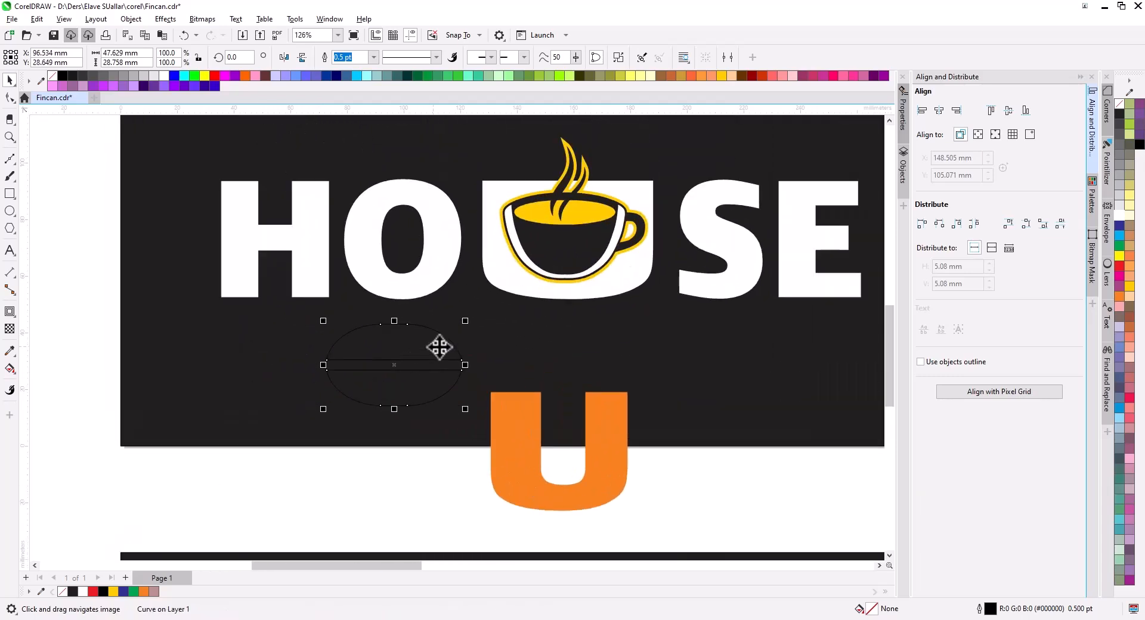
Step: Fill the split bean shape with white and rotate it 90 degrees so its slit runs vertically
click(1119, 217)
click(430, 335)
drag(471, 319, 352, 296)
Step: Convert the white HOUSE lettering to curves and delete the inner counter of the O
click(434, 238)
key(ctrl+q)
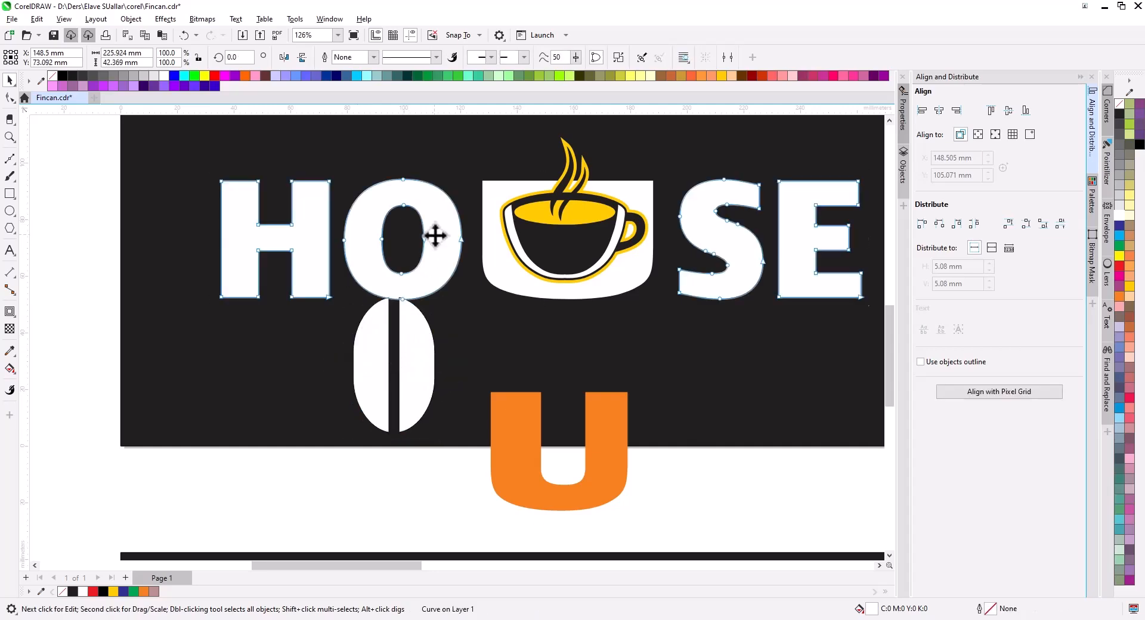
key(F10)
scroll(434, 237, up, 2)
drag(350, 179, 437, 305)
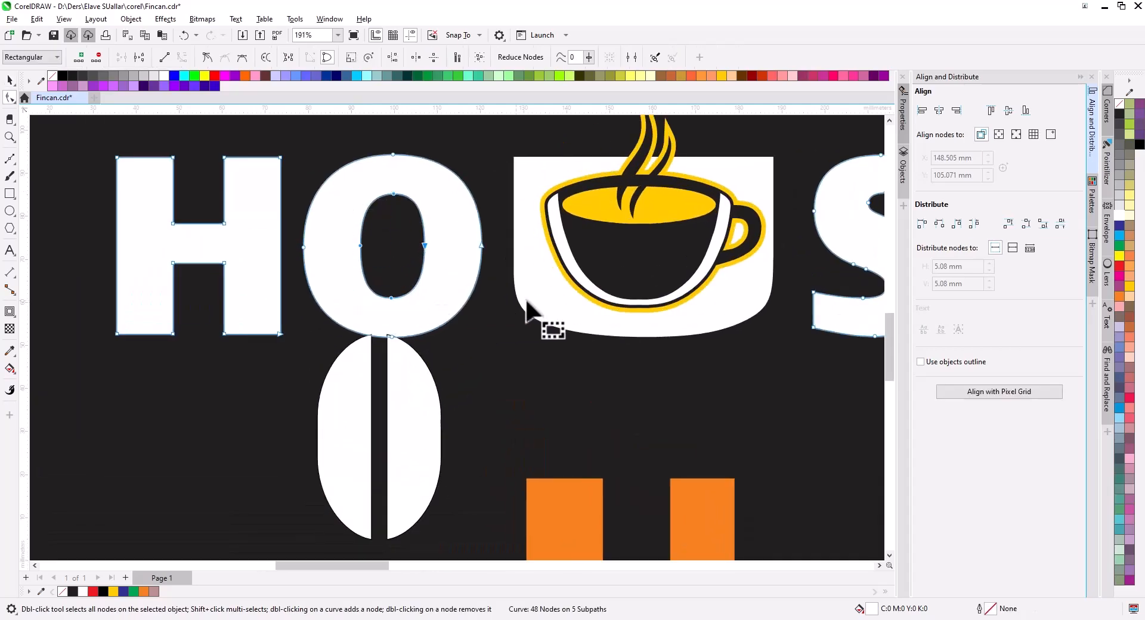
key(Delete)
Step: Scale the bean to 50%, center it inside the solid O, and fill it black with no outline
click(10, 79)
drag(421, 388, 380, 276)
drag(375, 315, 407, 248)
click(1120, 114)
right_click(1119, 103)
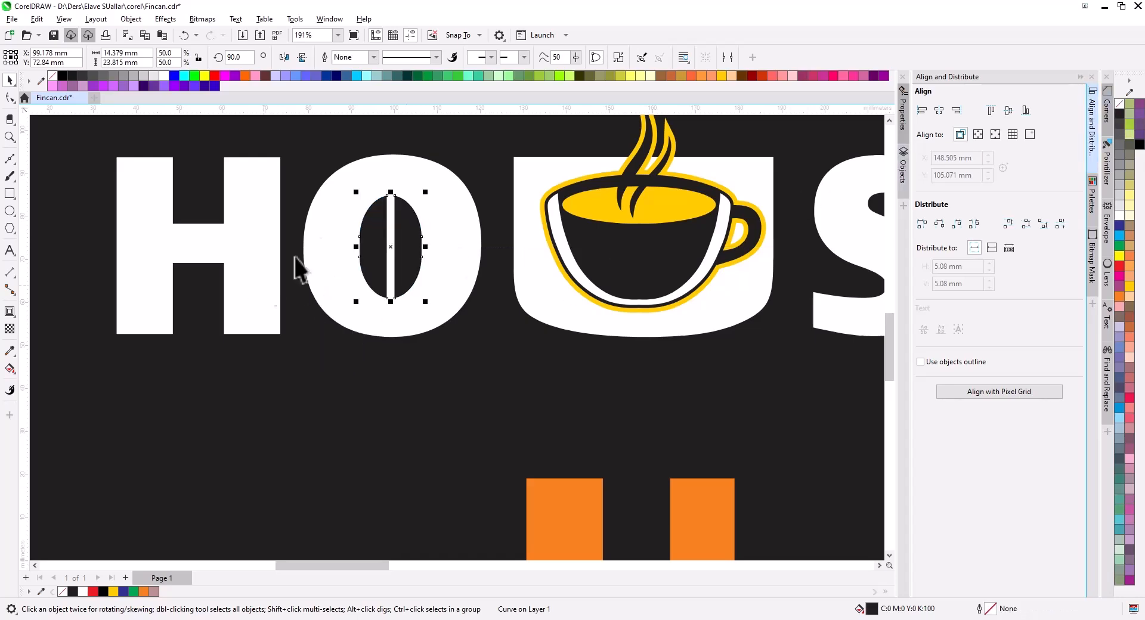
Step: Shrink and tilt the bean in the upper part of the O and add two smaller rotated copies below it
scroll(355, 280, down, 2)
key(Escape)
scroll(378, 316, up, 2)
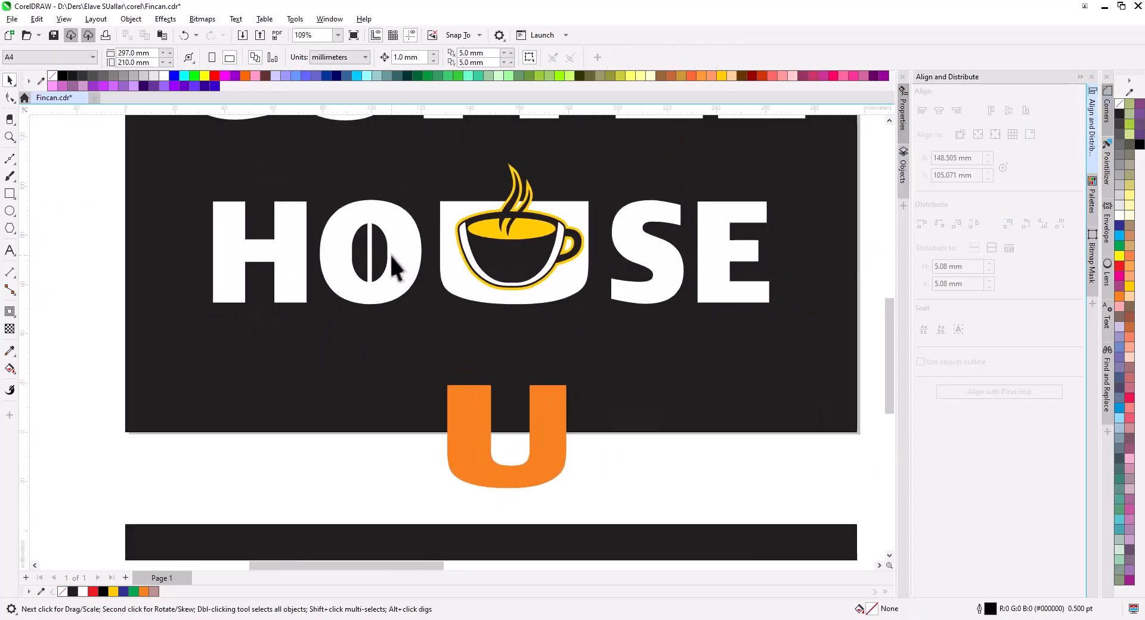
click(372, 316)
drag(384, 258, 385, 347)
click(373, 257)
right_click(387, 309)
click(382, 290)
click(352, 336)
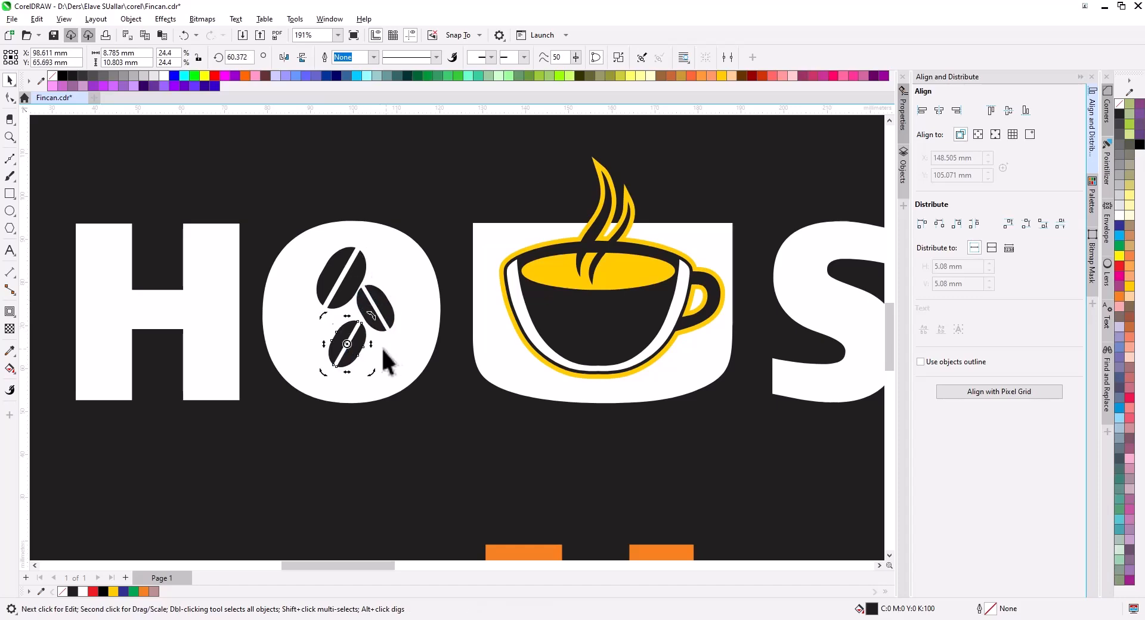
Step: Add three progressively smaller, differently rotated bean copies toward the bottom of the O
scroll(365, 346, up, 2)
click(365, 346)
drag(376, 293, 349, 380)
right_click(369, 348)
click(363, 351)
click(358, 346)
right_click(337, 345)
click(332, 357)
click(339, 360)
right_click(348, 380)
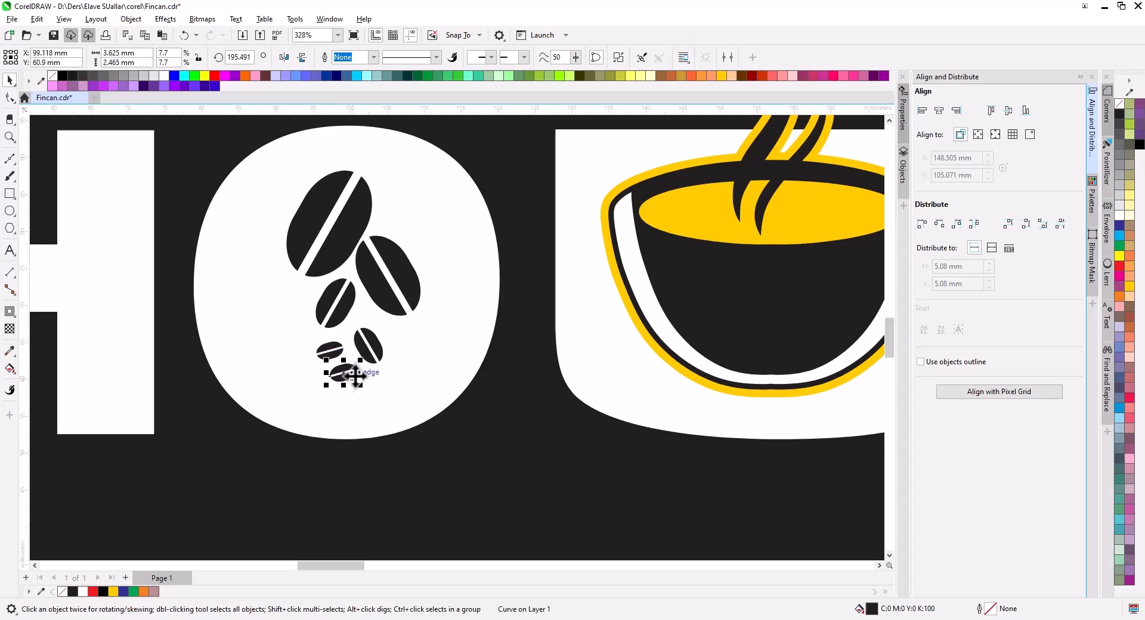
Step: Examine the COFFEE HOUSE logo with the beans in the O and the neighboring variants at different zoom levels
scroll(364, 342, down, 3)
scroll(360, 346, down, 1)
click(158, 310)
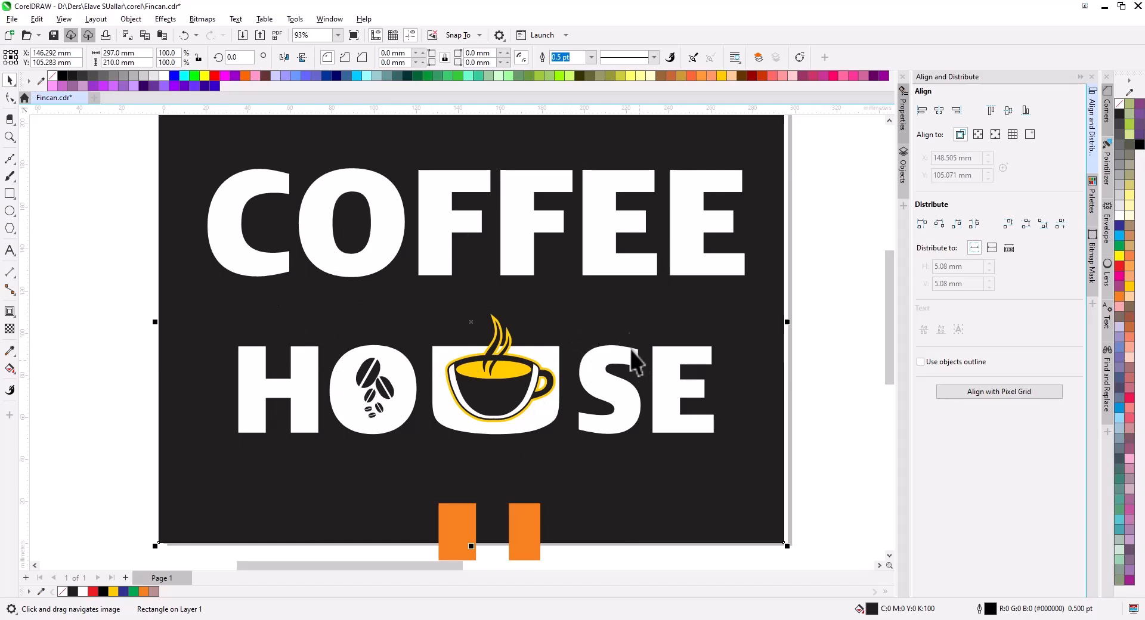
scroll(558, 389, down, 2)
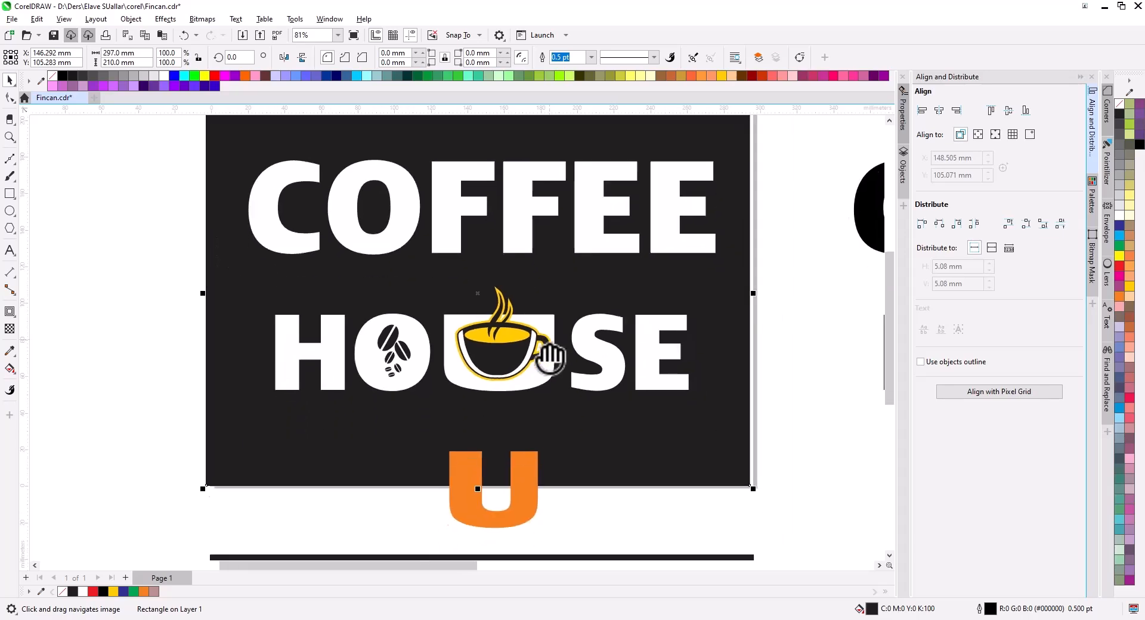
scroll(529, 393, down, 4)
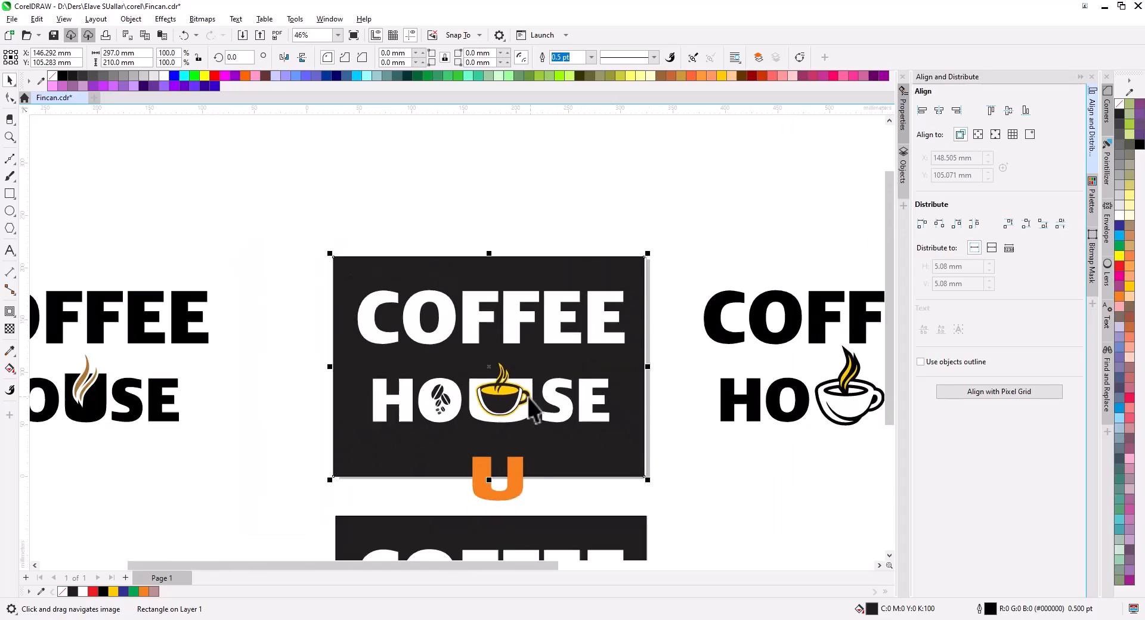
drag(468, 395, 613, 342)
scroll(237, 332, up, 3)
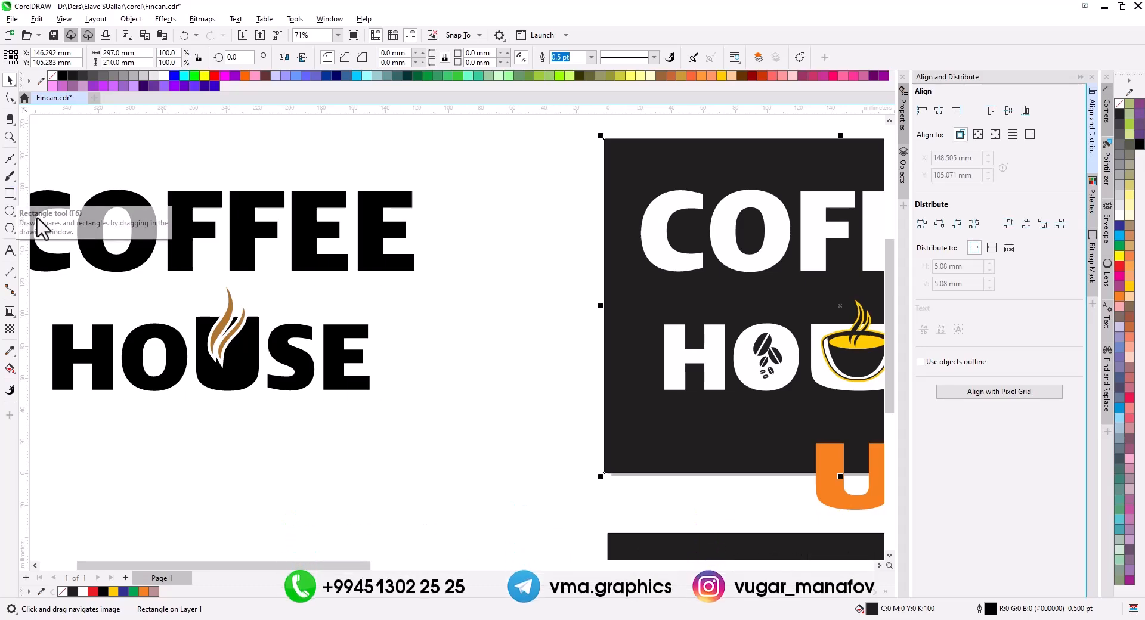
drag(340, 302, 4, 286)
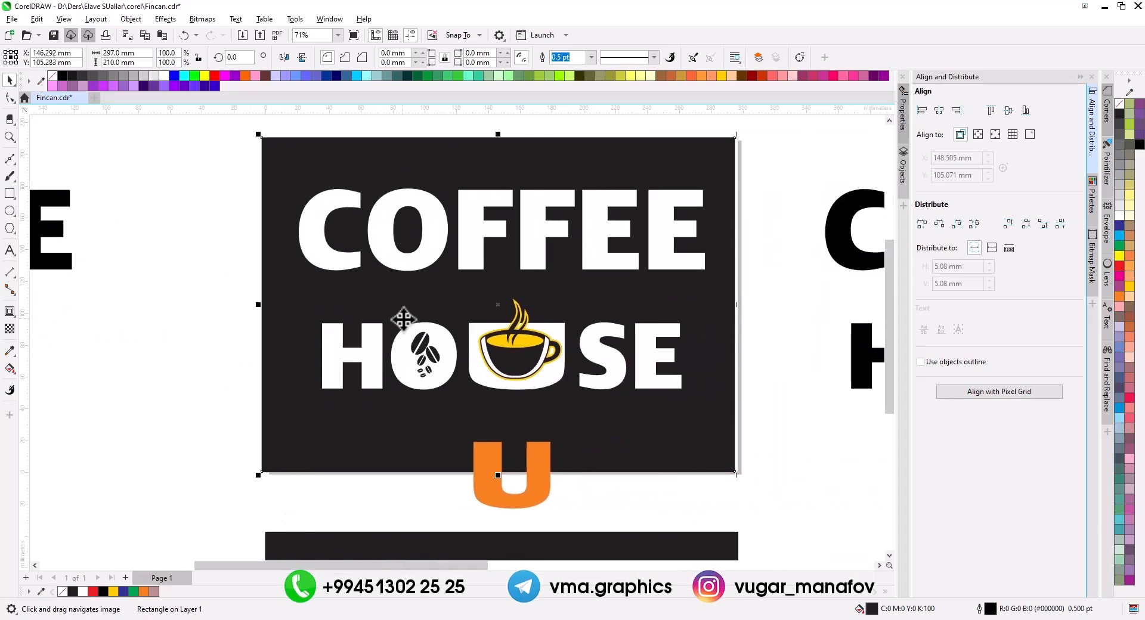
click(9, 97)
scroll(576, 385, up, 2)
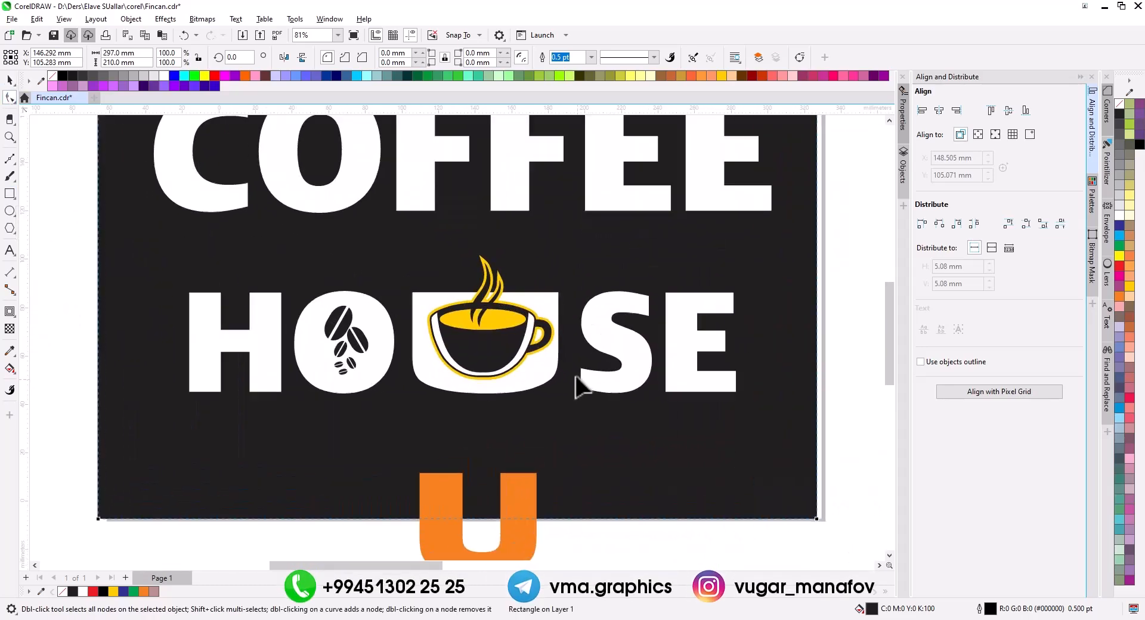
click(10, 312)
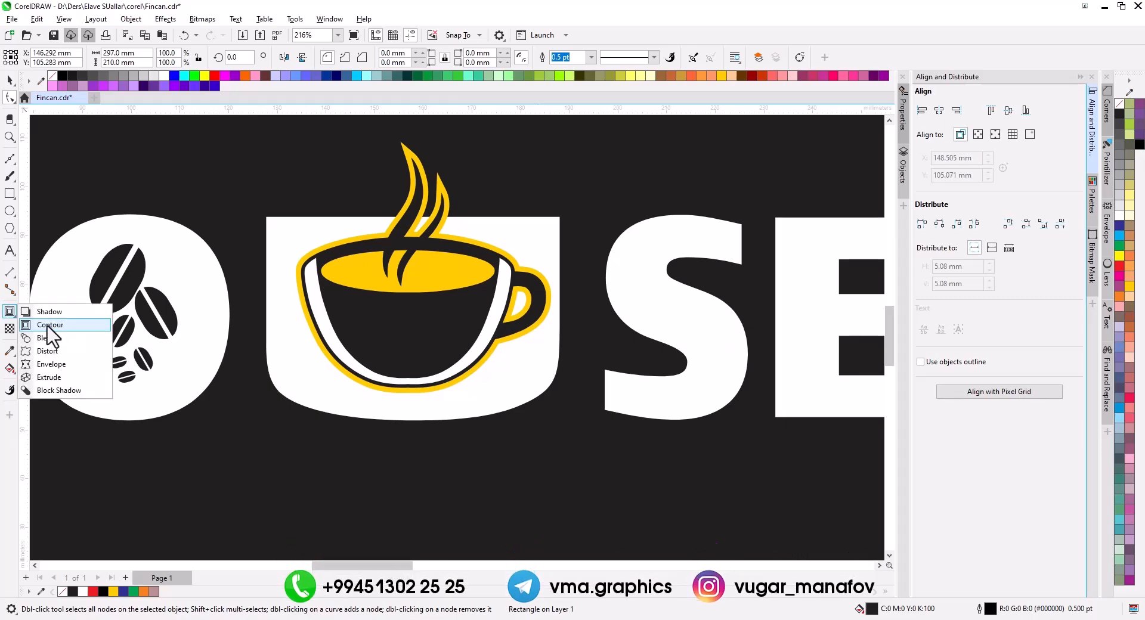
click(10, 81)
scroll(534, 358, down, 2)
scroll(523, 387, down, 3)
click(705, 445)
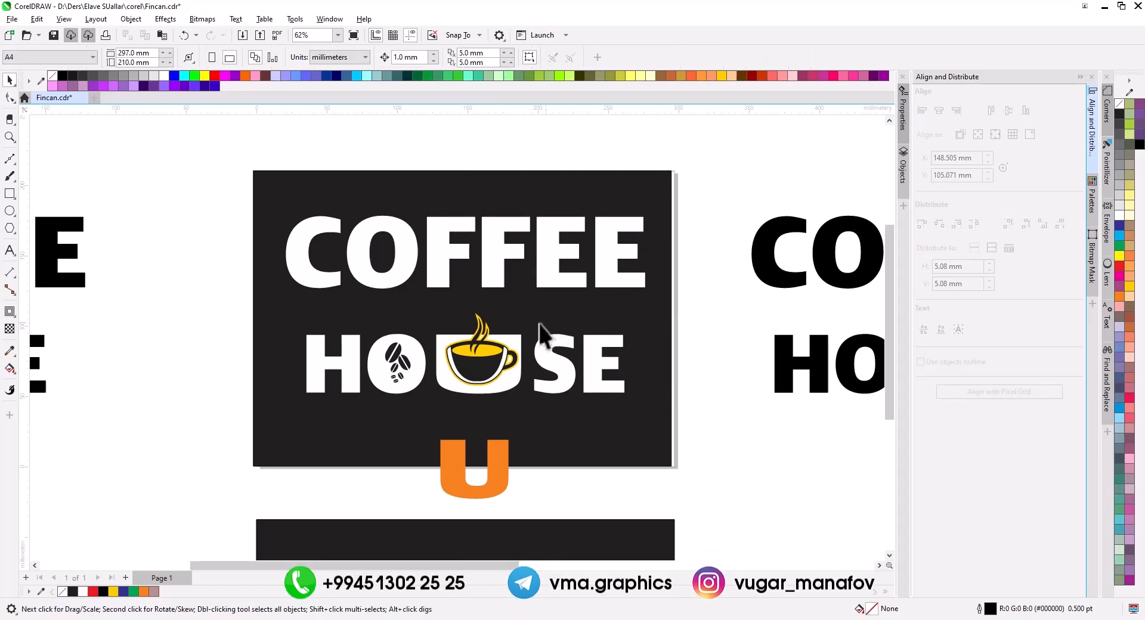
drag(764, 280, 554, 302)
click(558, 296)
shift+click(576, 374)
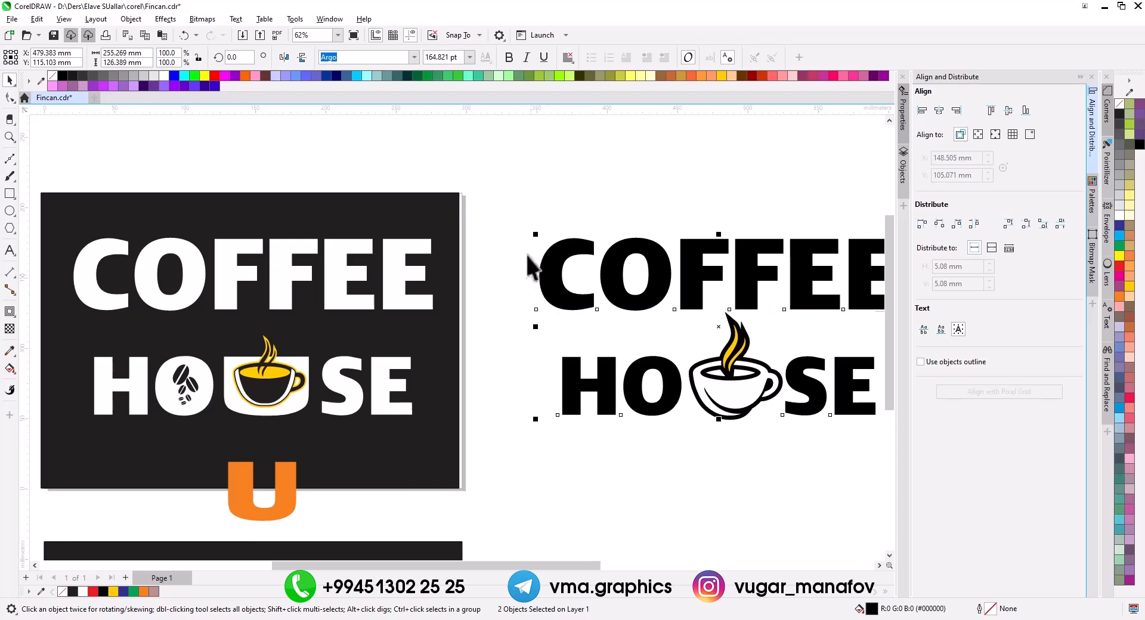
click(520, 195)
Step: Draw a square about 22 mm wide above the black page's upper right corner and a rectangle about 28 mm tall beside it
click(10, 193)
drag(477, 149, 517, 188)
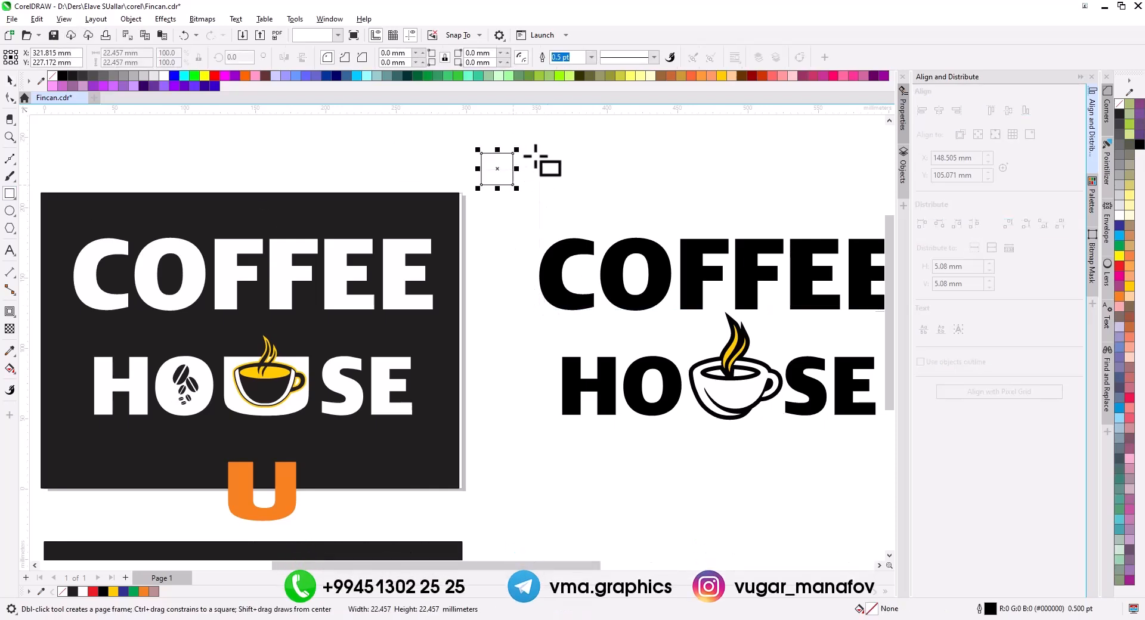
drag(539, 153, 572, 192)
click(9, 79)
drag(470, 148, 583, 199)
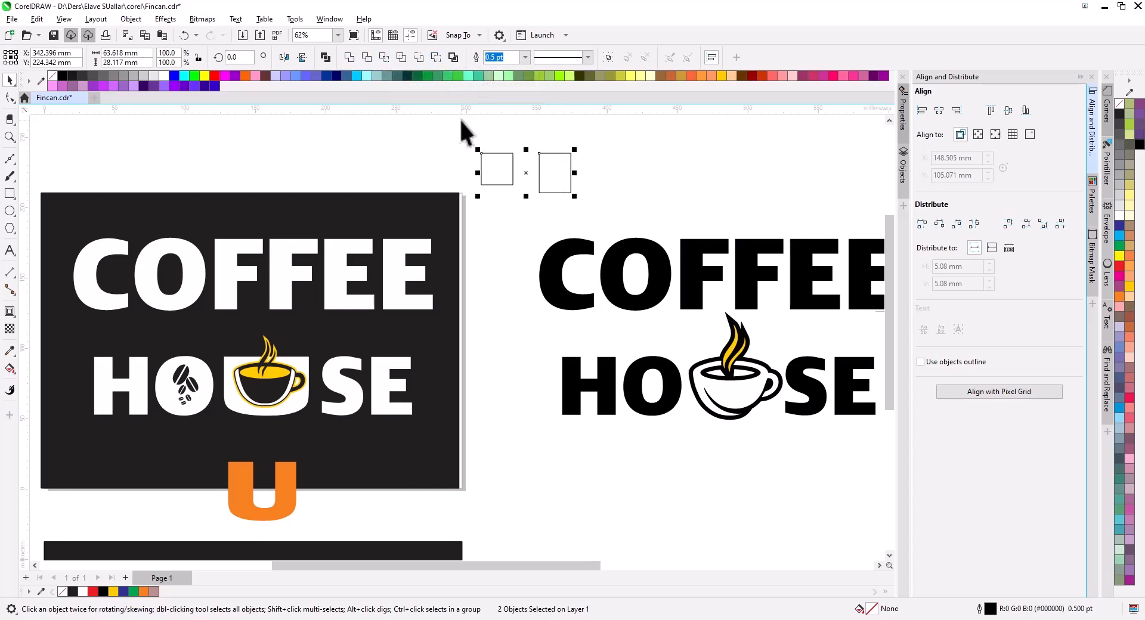
click(467, 138)
scroll(410, 312, down, 1)
drag(496, 281, 590, 225)
scroll(503, 293, down, 3)
drag(507, 339, 537, 301)
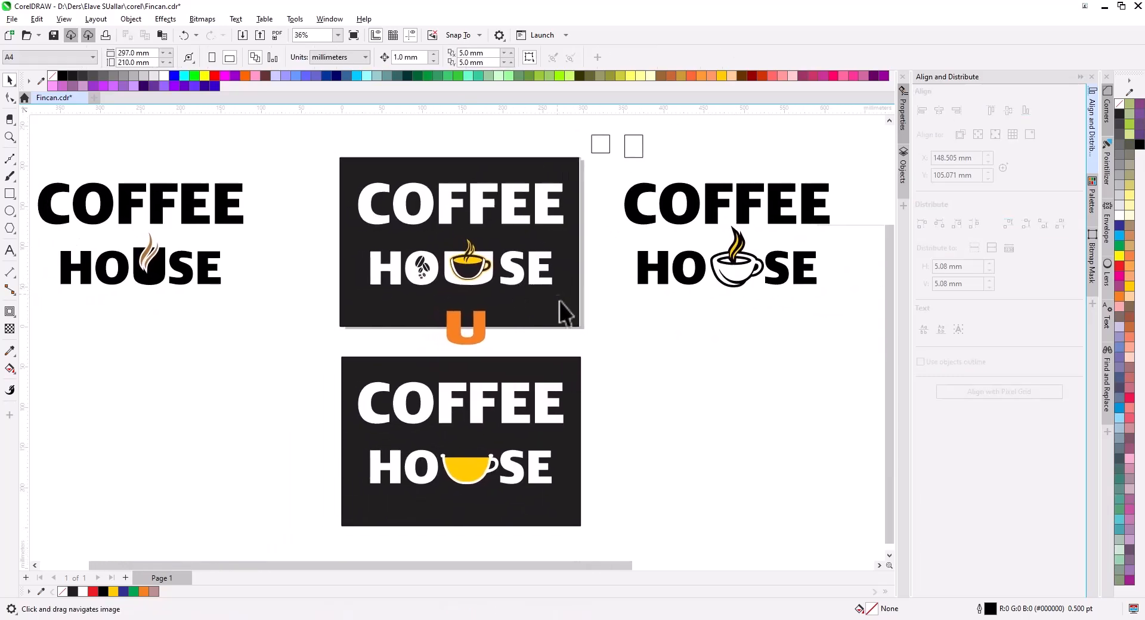